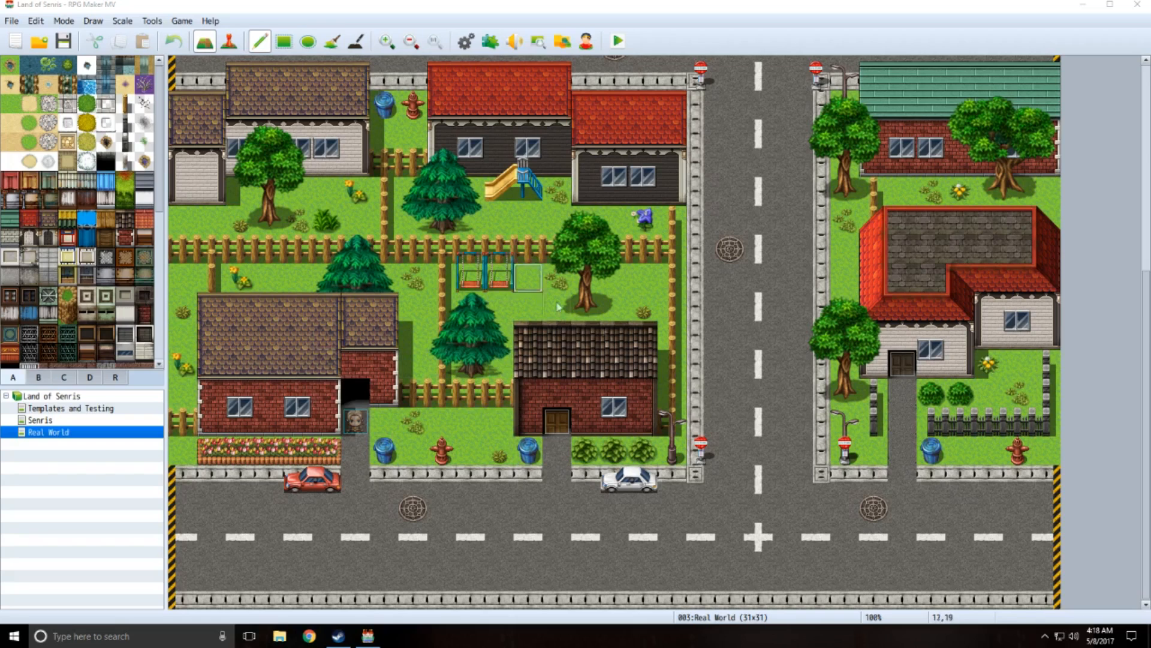
# - Examine the Real World map's layout, from the houses and streets to the school building and the store's parking lot
pyautogui.scroll(1, 748, 377)
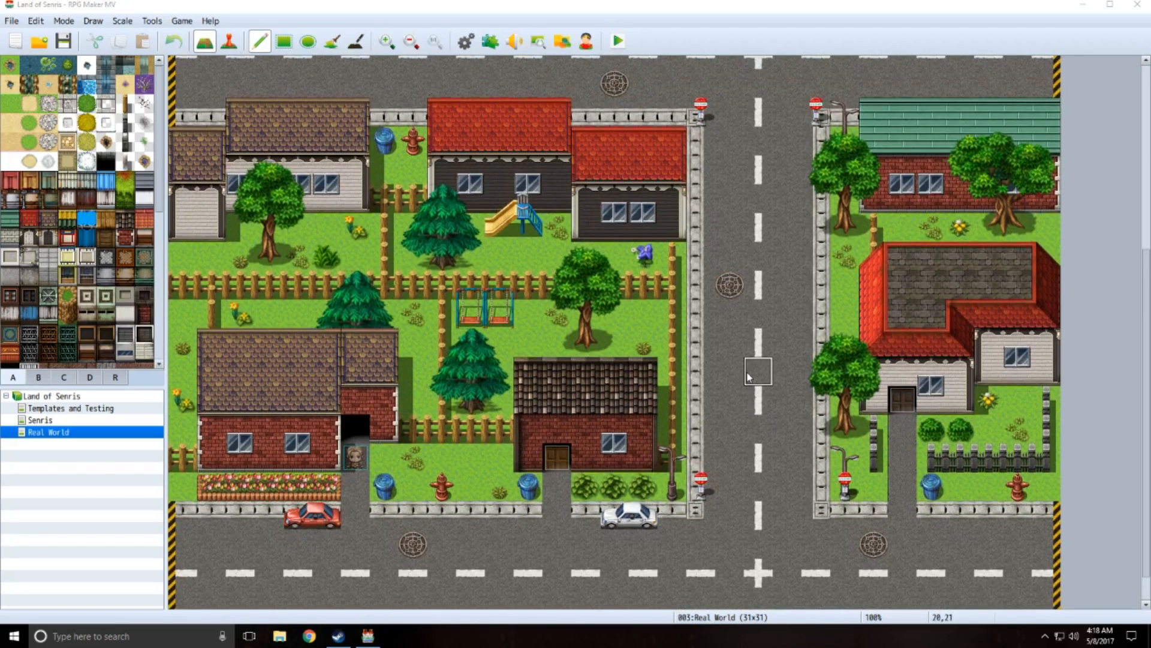
pyautogui.scroll(-1, 748, 377)
pyautogui.scroll(1, 645, 333)
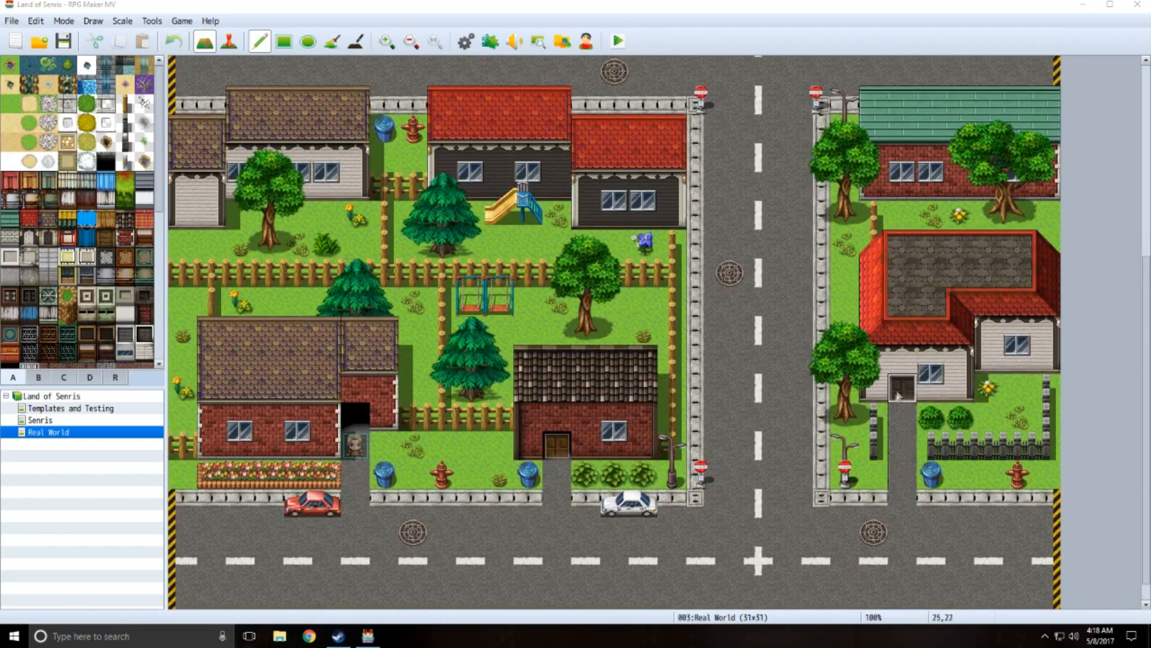
pyautogui.scroll(4, 797, 347)
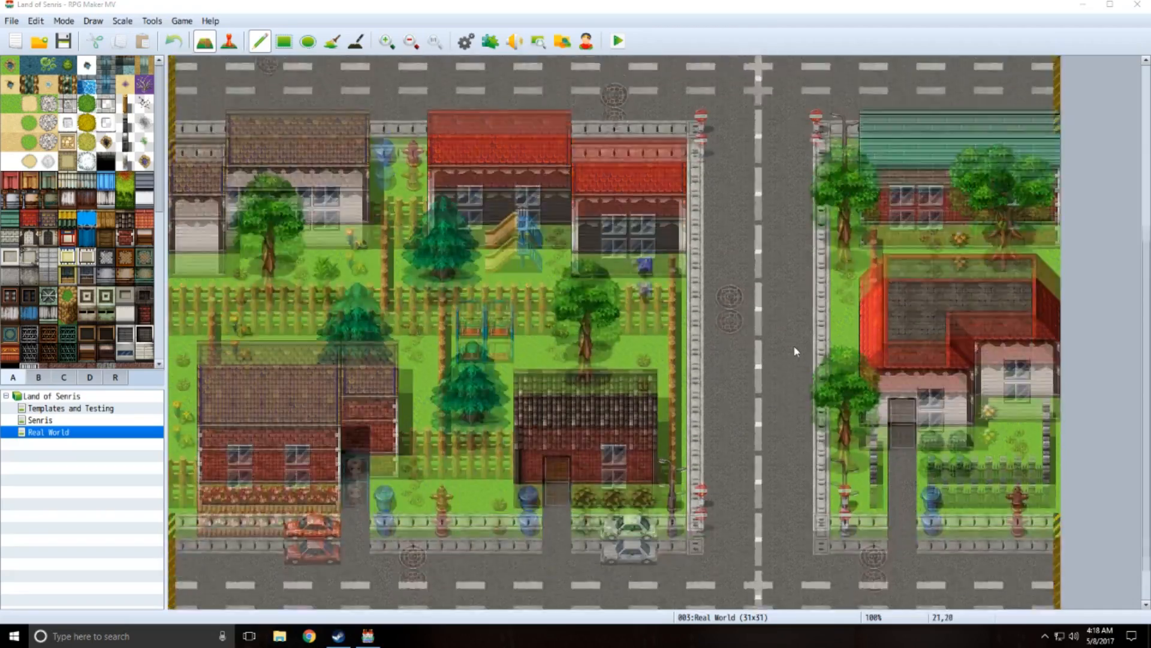
pyautogui.scroll(5, 796, 352)
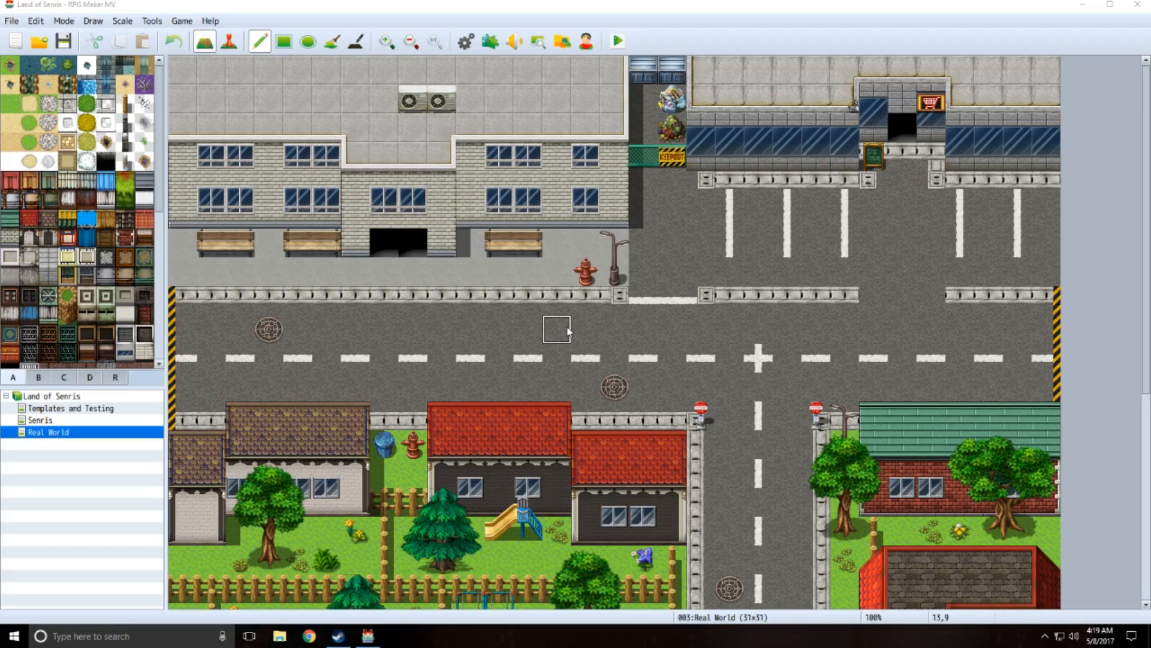
pyautogui.scroll(-3, 568, 331)
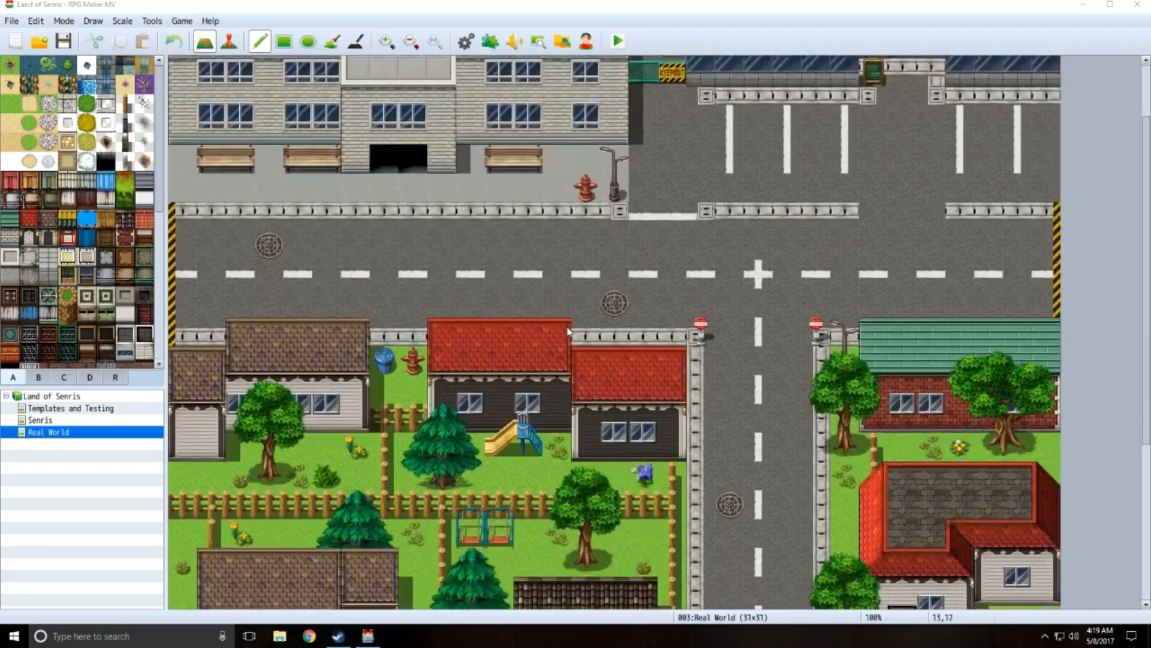
pyautogui.scroll(3, 557, 328)
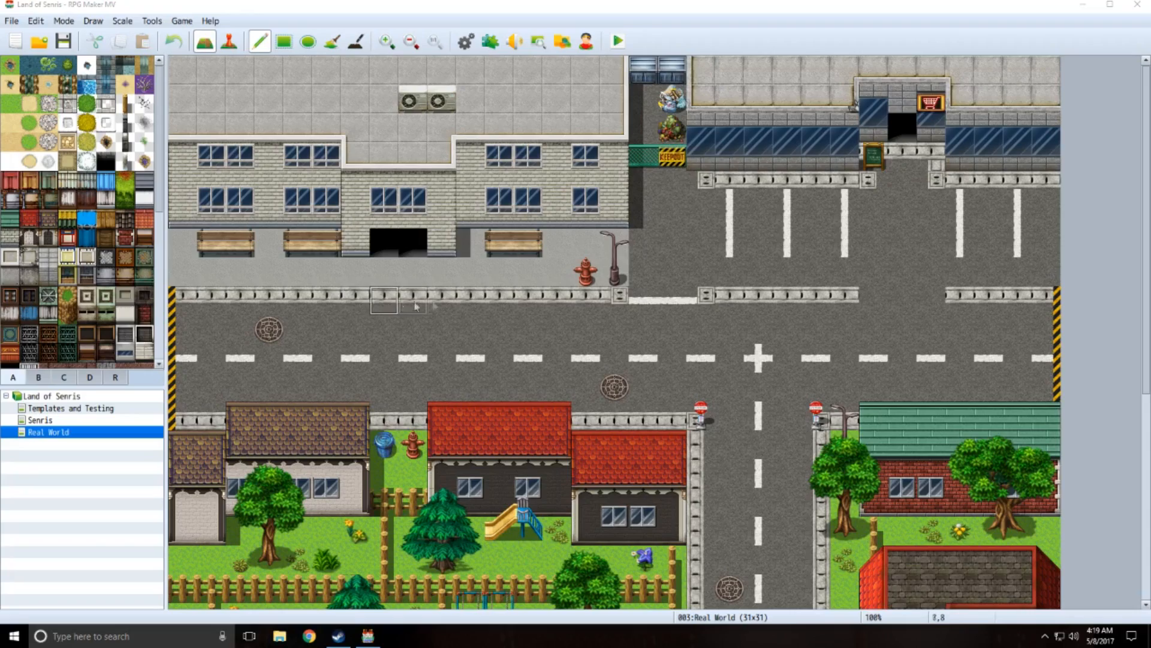
pyautogui.scroll(-2, 603, 303)
pyautogui.scroll(-5, 604, 303)
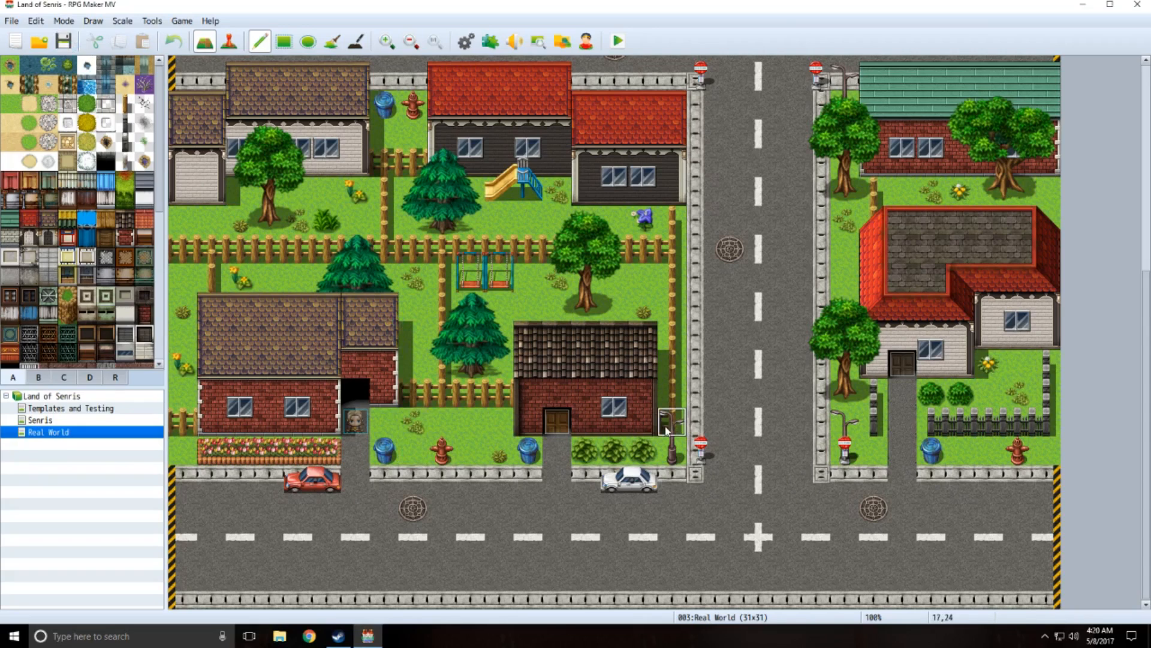
pyautogui.scroll(1, 667, 429)
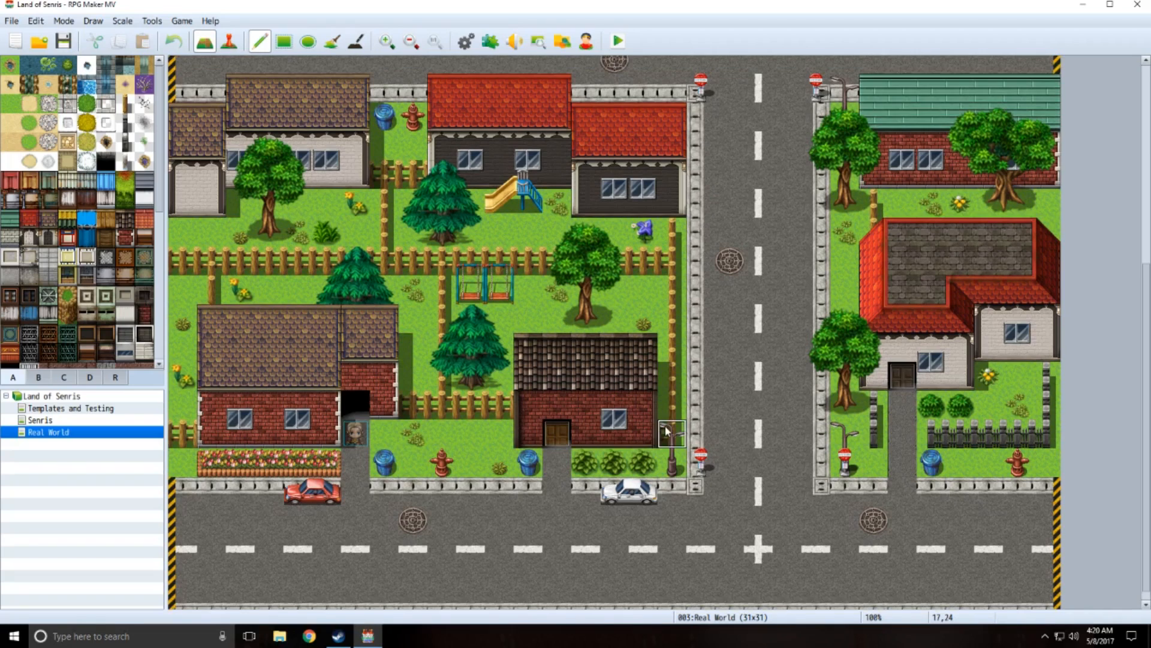
pyautogui.scroll(-1, 539, 459)
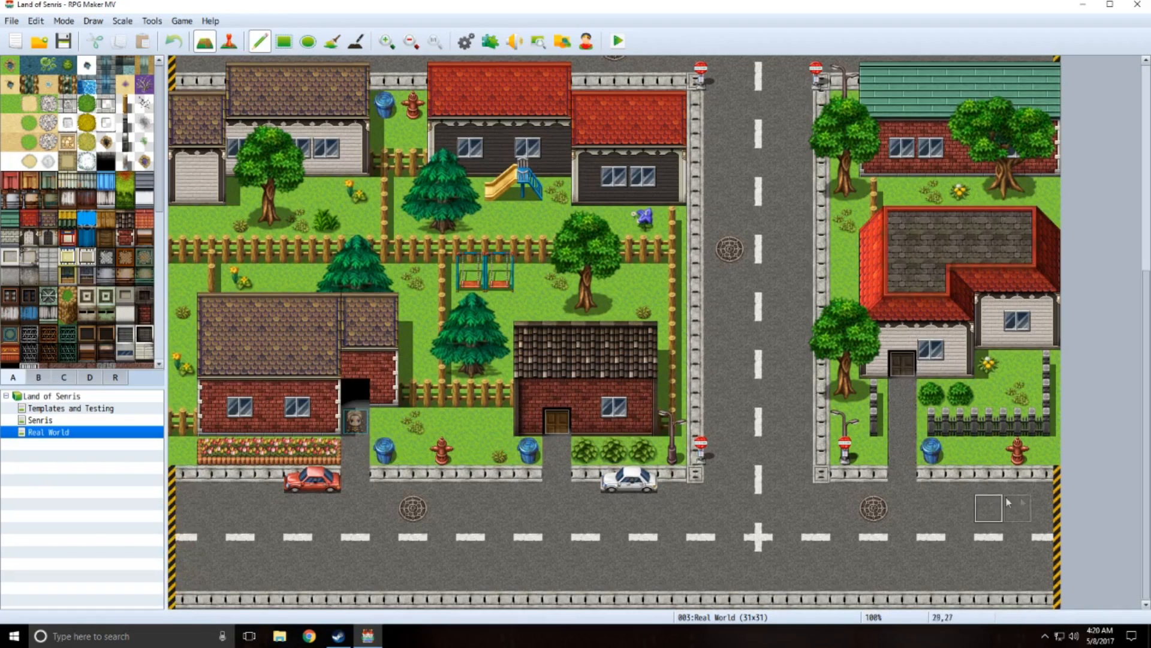
pyautogui.scroll(5, 815, 379)
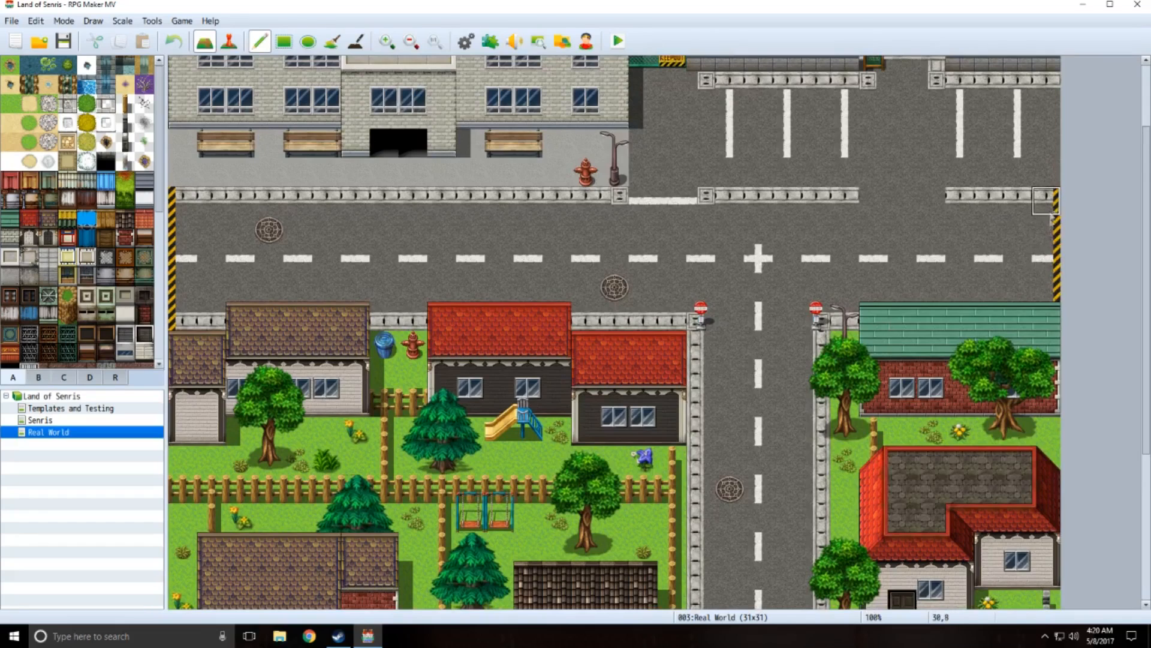
pyautogui.scroll(2, 786, 282)
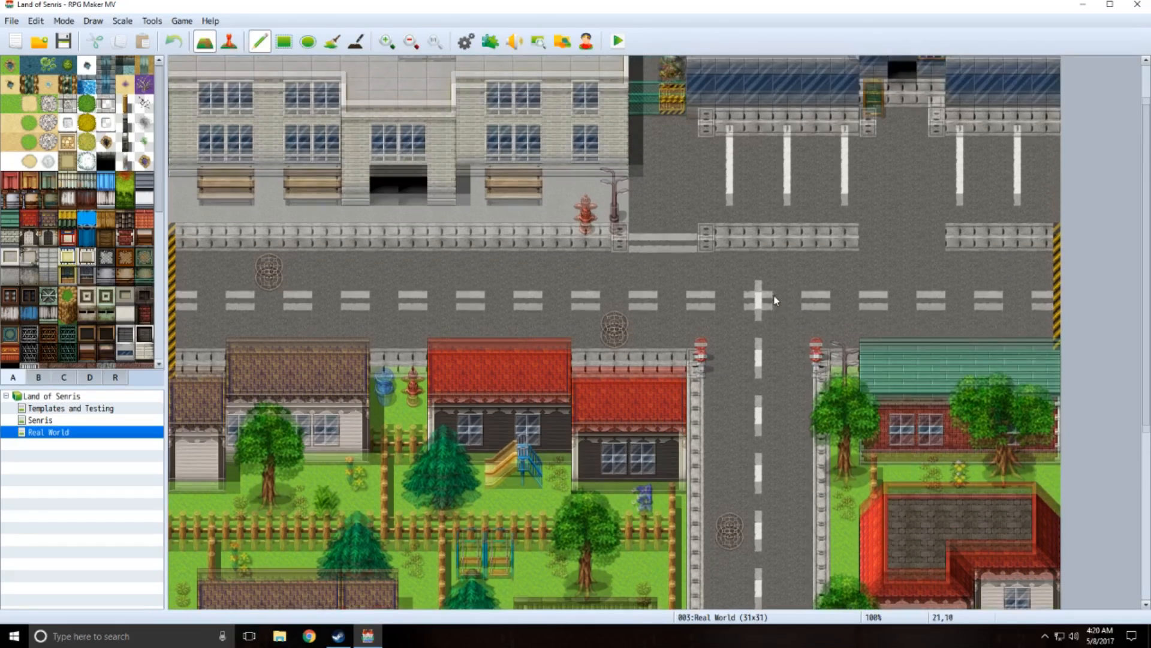
pyautogui.scroll(-5, 686, 371)
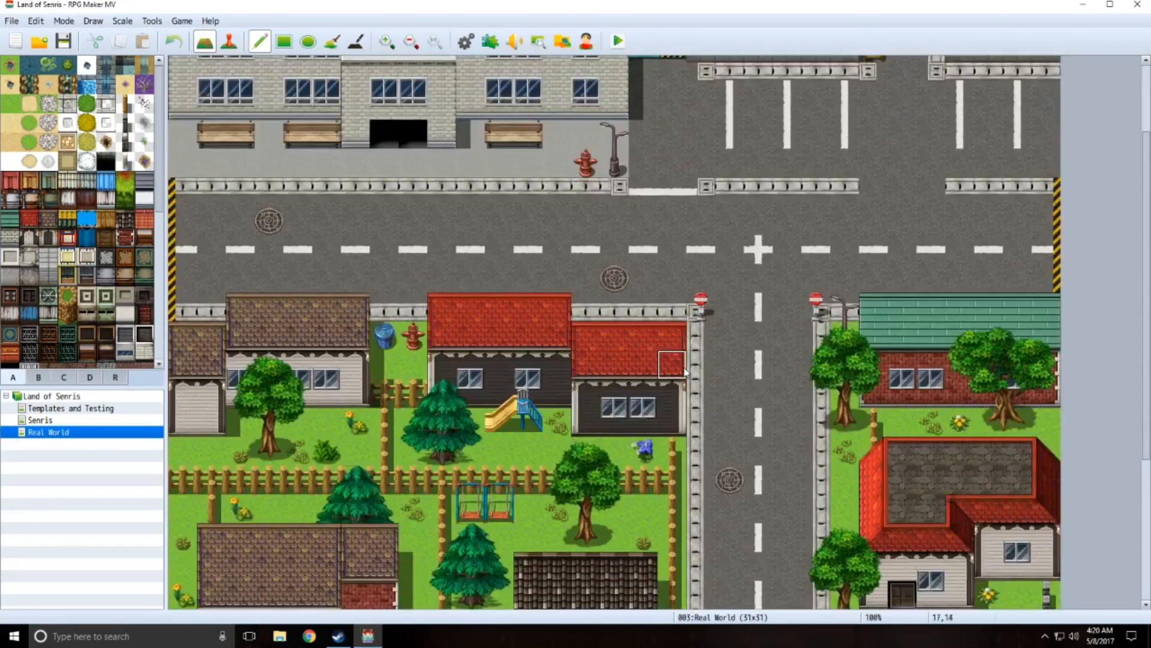
pyautogui.scroll(-2, 686, 372)
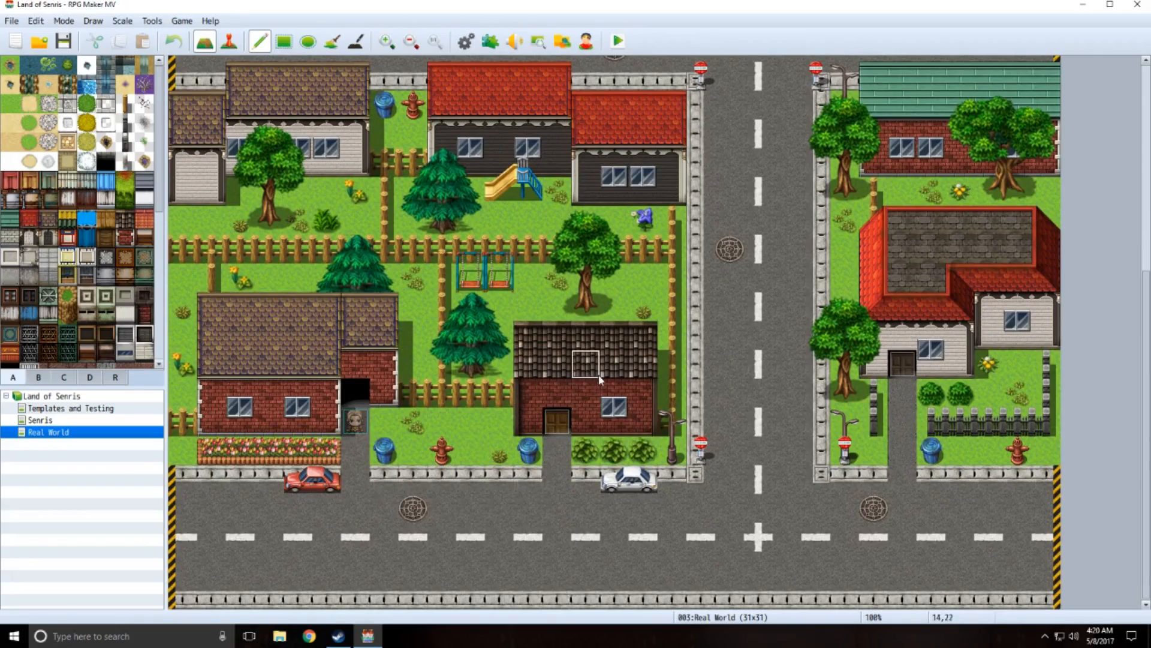
pyautogui.scroll(6, 598, 374)
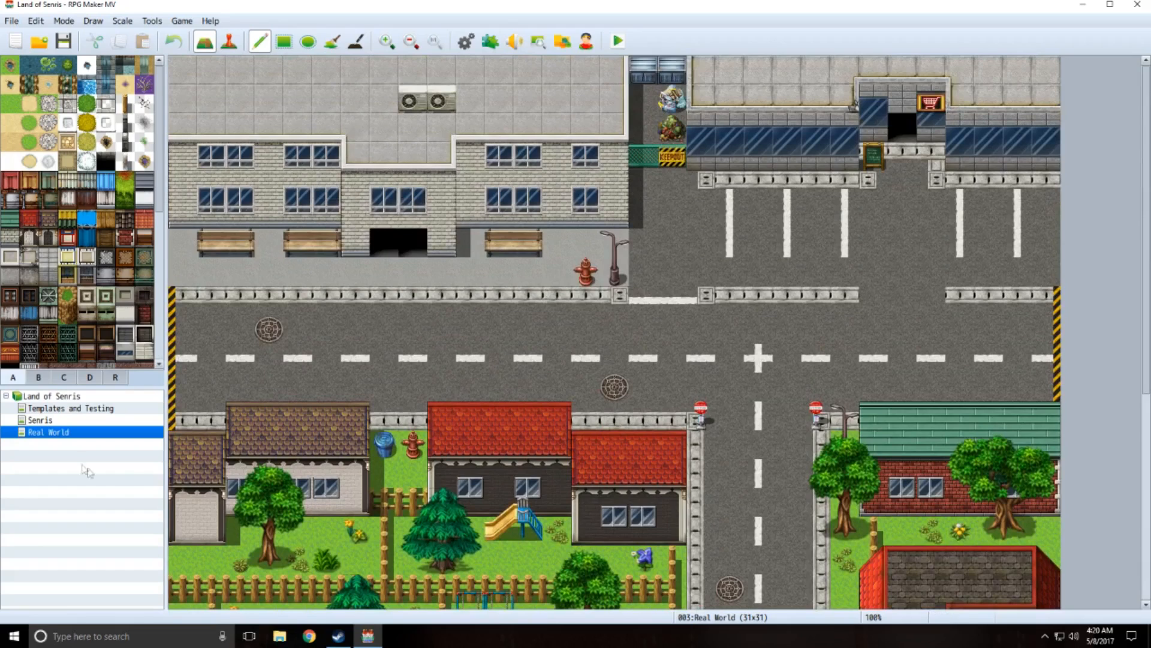
# - Start a new map under Real World named High School, using the 0006 SF Inside tileset
pyautogui.rightClick(63, 439)
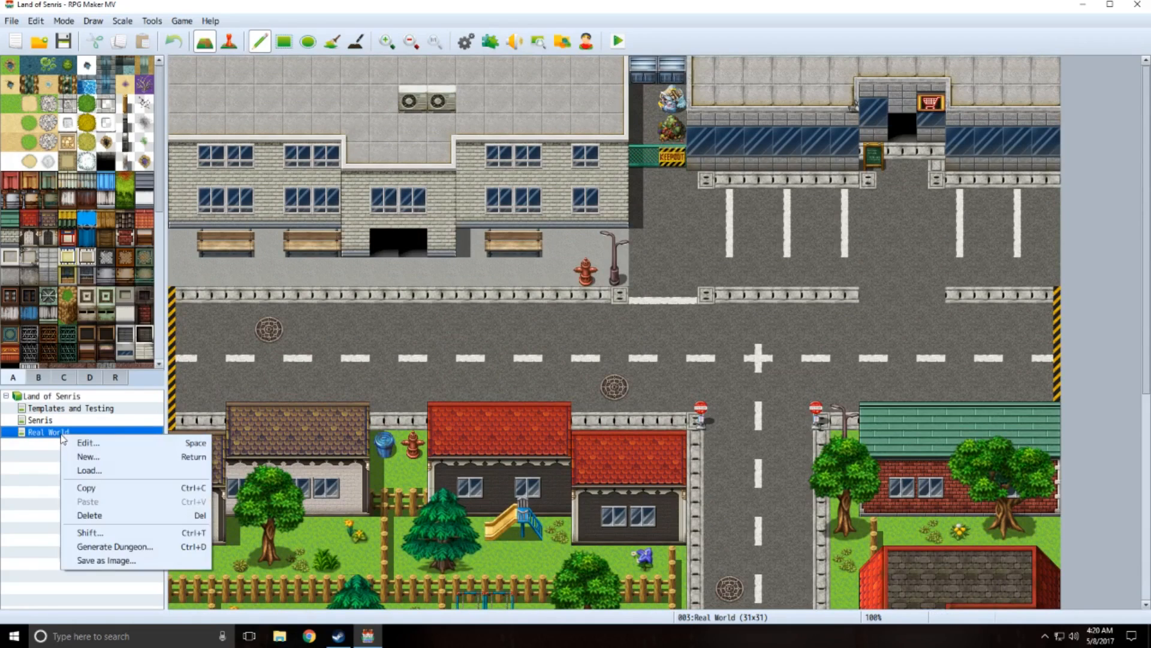
pyautogui.click(87, 457)
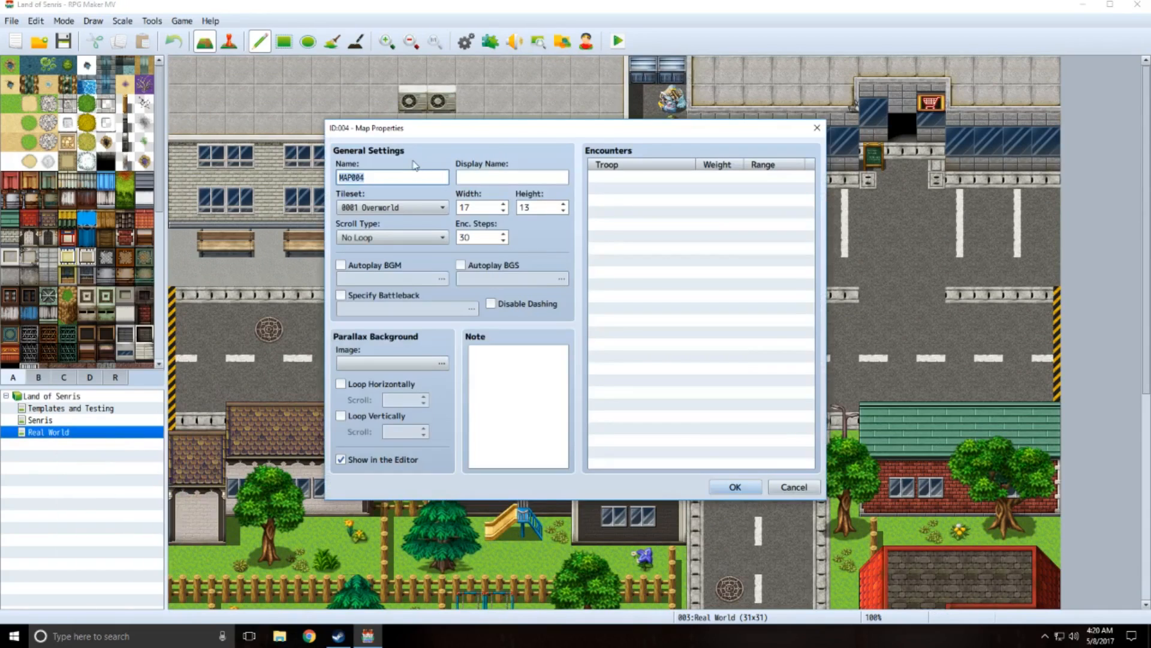
pyautogui.write('High School')
pyautogui.click(404, 208)
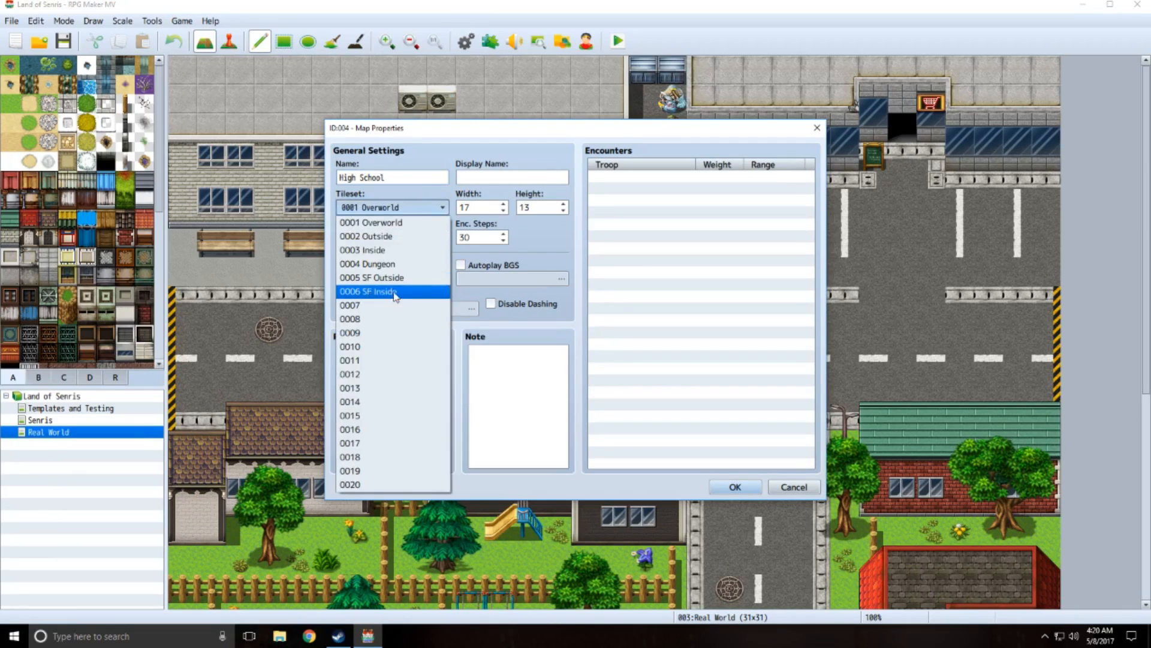
pyautogui.click(370, 294)
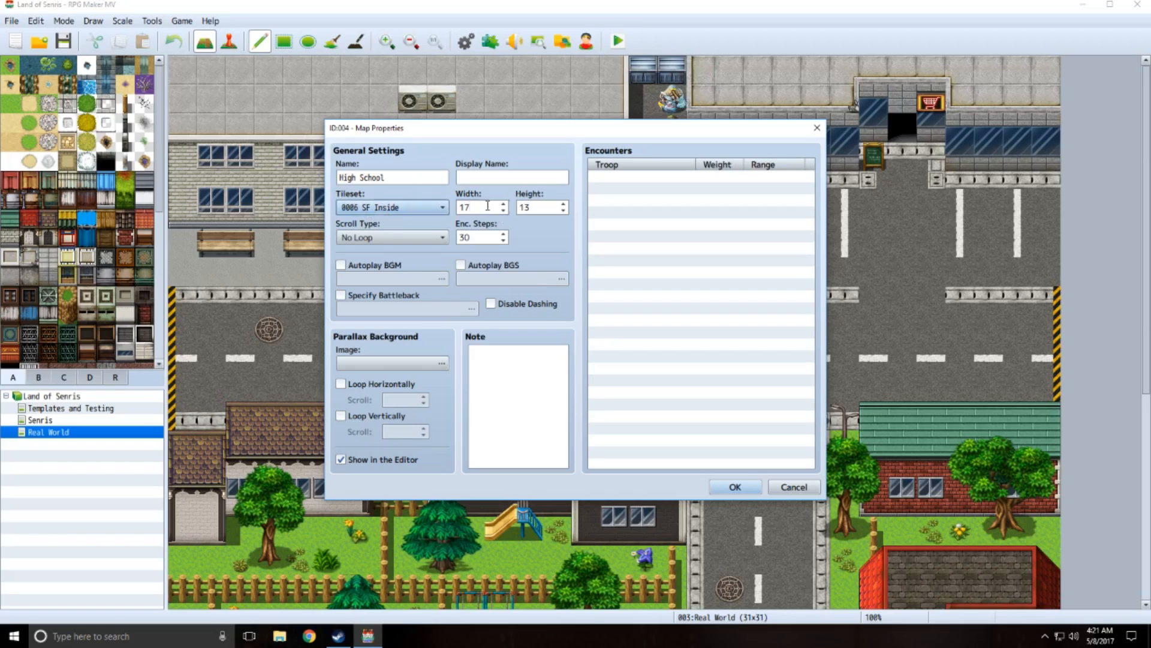
# - Set the High School map's width and height to 31 by 31 tiles and create the map
pyautogui.moveTo(463, 137); pyautogui.dragTo(709, 220)
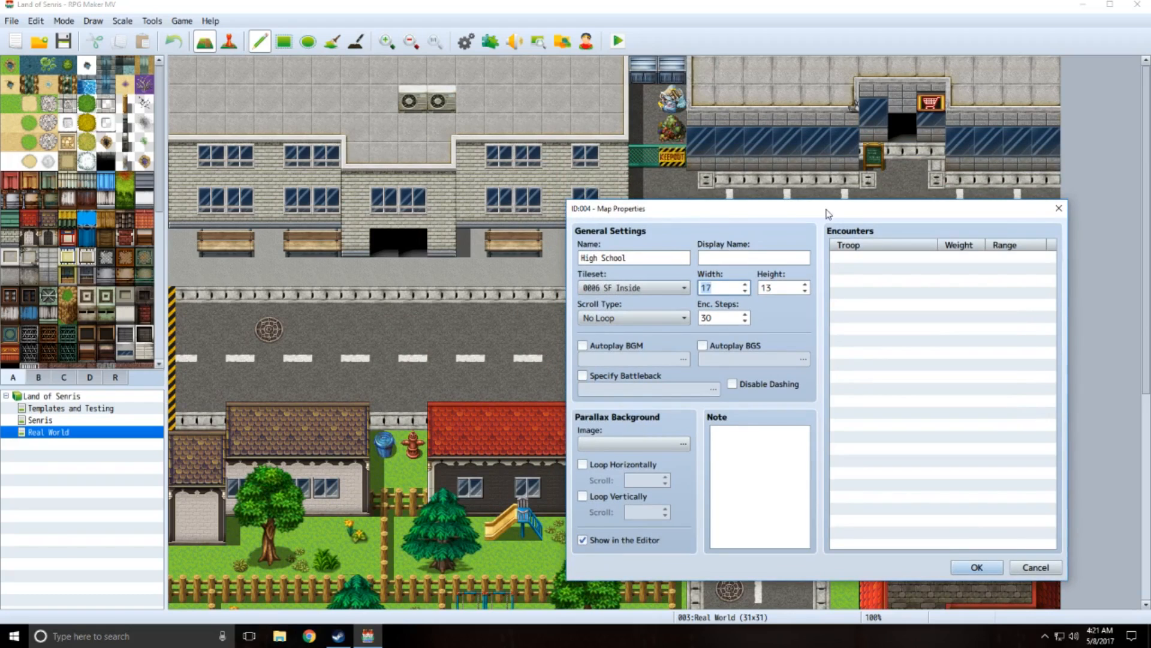
pyautogui.moveTo(828, 214); pyautogui.dragTo(774, 173)
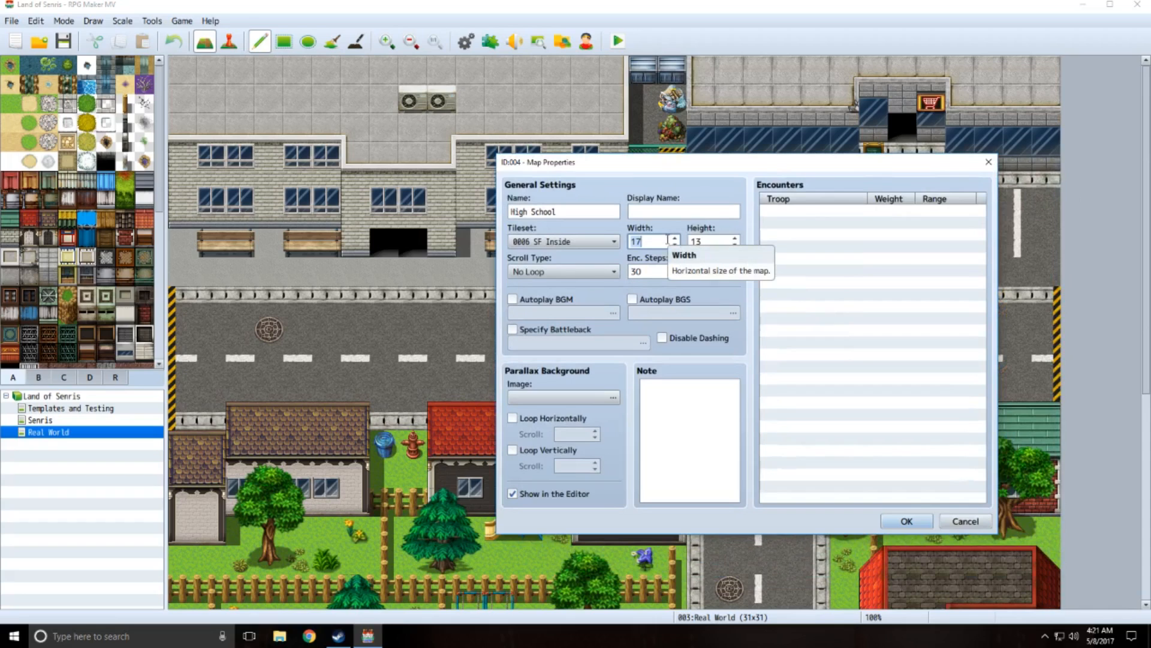
pyautogui.write('31')
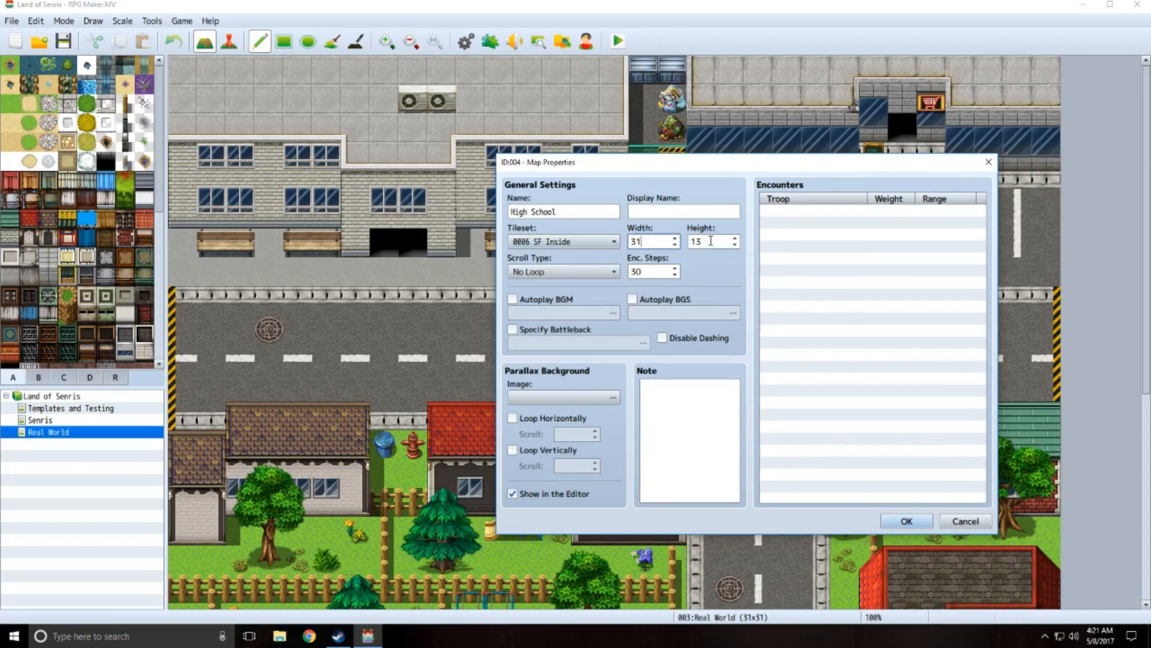
pyautogui.press('Tab')
pyautogui.write('31')
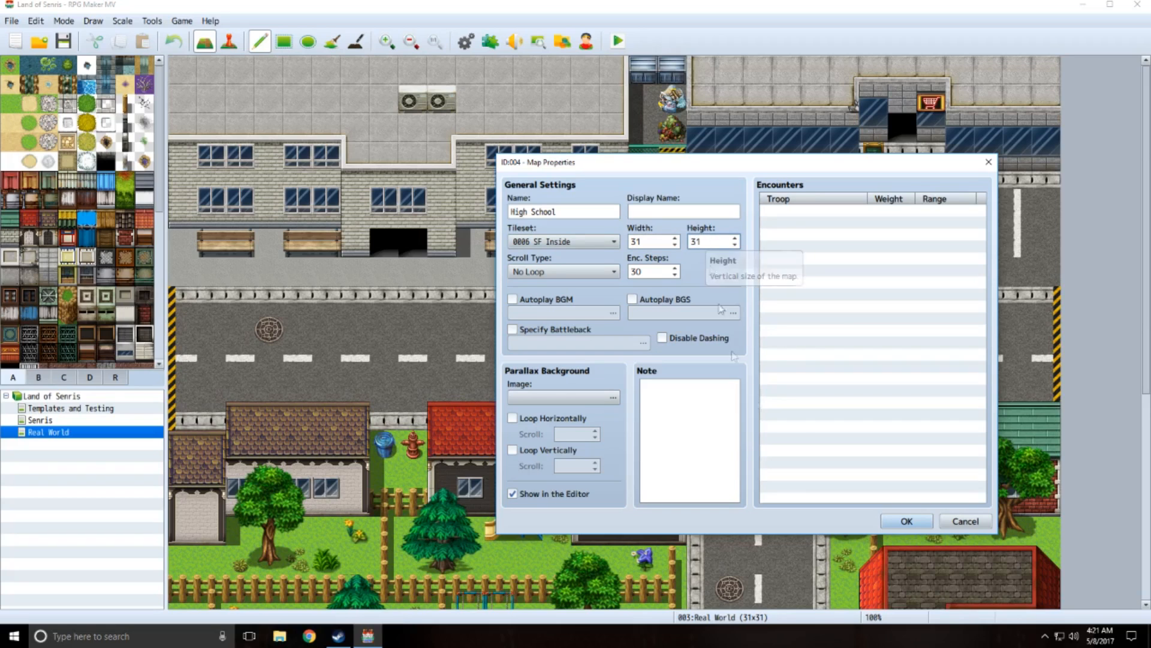
pyautogui.click(904, 521)
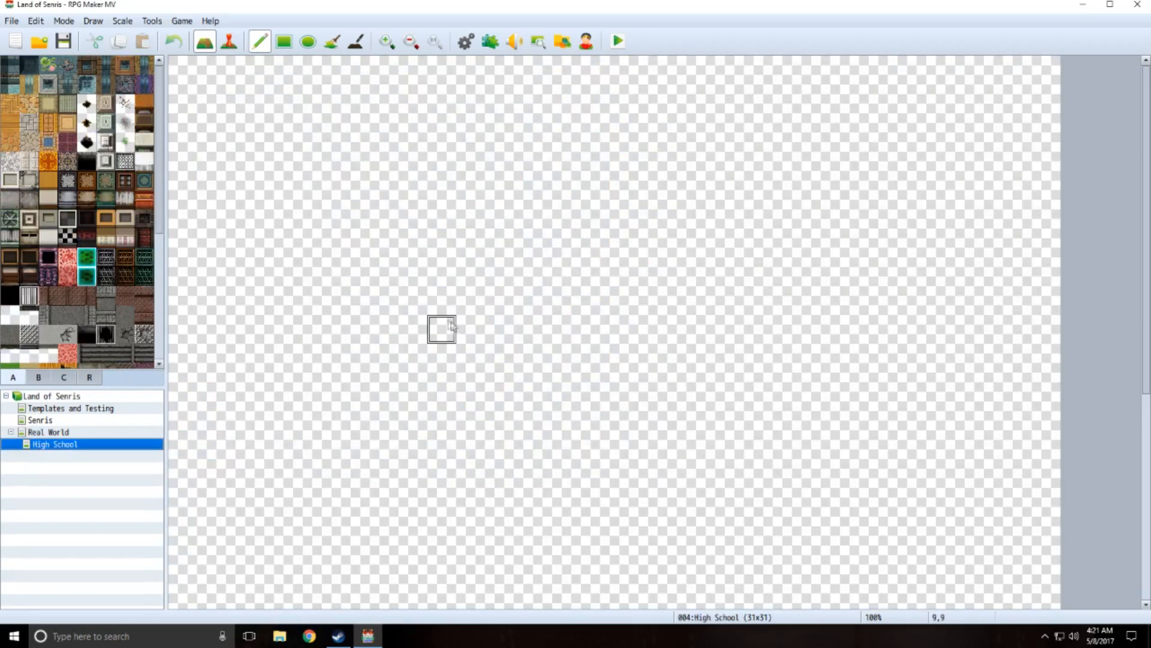
# - Examine the floor and wall tiles available in the SF Inside tileset for the school interior
pyautogui.scroll(-1, 116, 216)
pyautogui.scroll(-6, 118, 217)
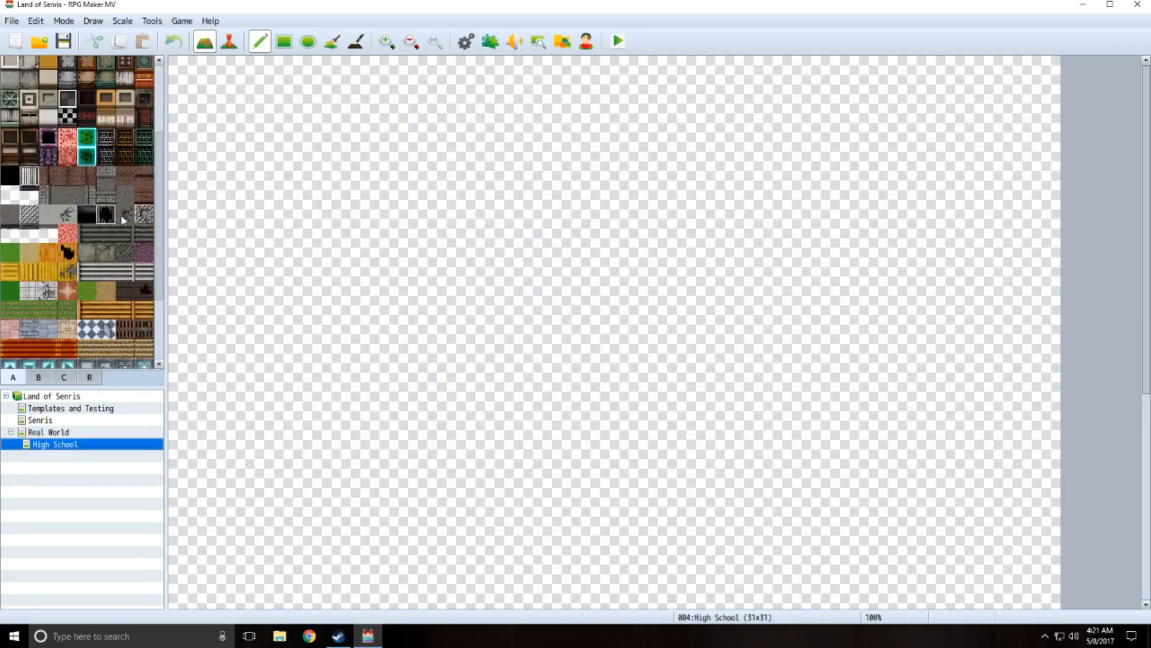
pyautogui.scroll(6, 121, 219)
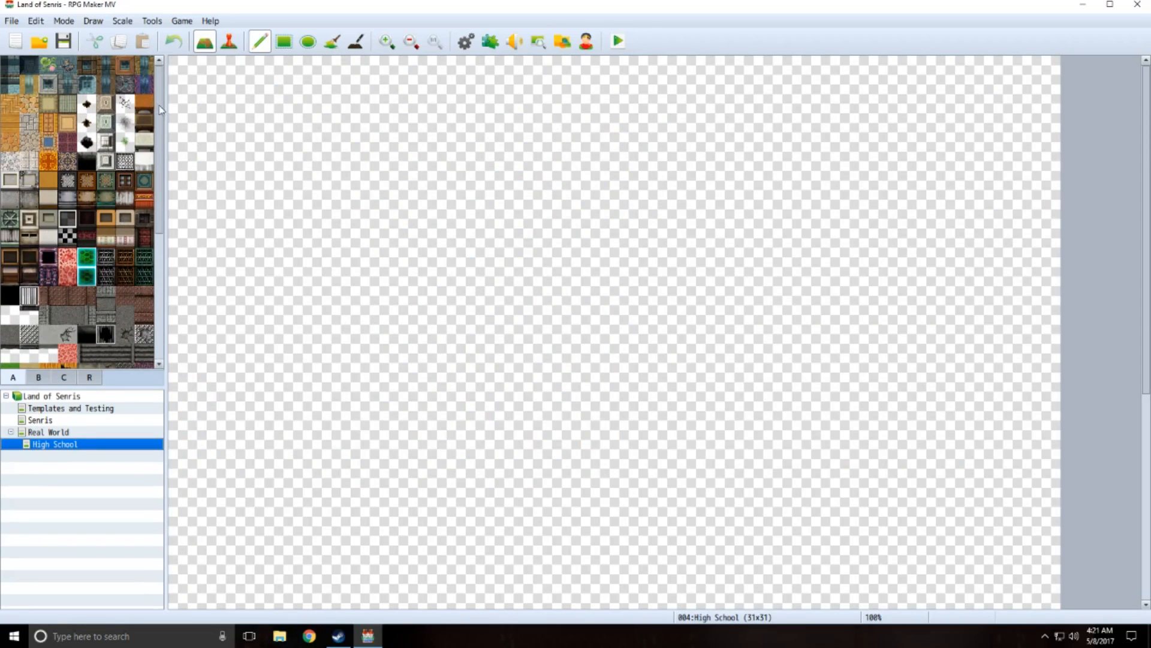
pyautogui.moveTo(161, 110); pyautogui.dragTo(159, 175)
pyautogui.moveTo(157, 192); pyautogui.dragTo(160, 107)
pyautogui.scroll(-5, 110, 171)
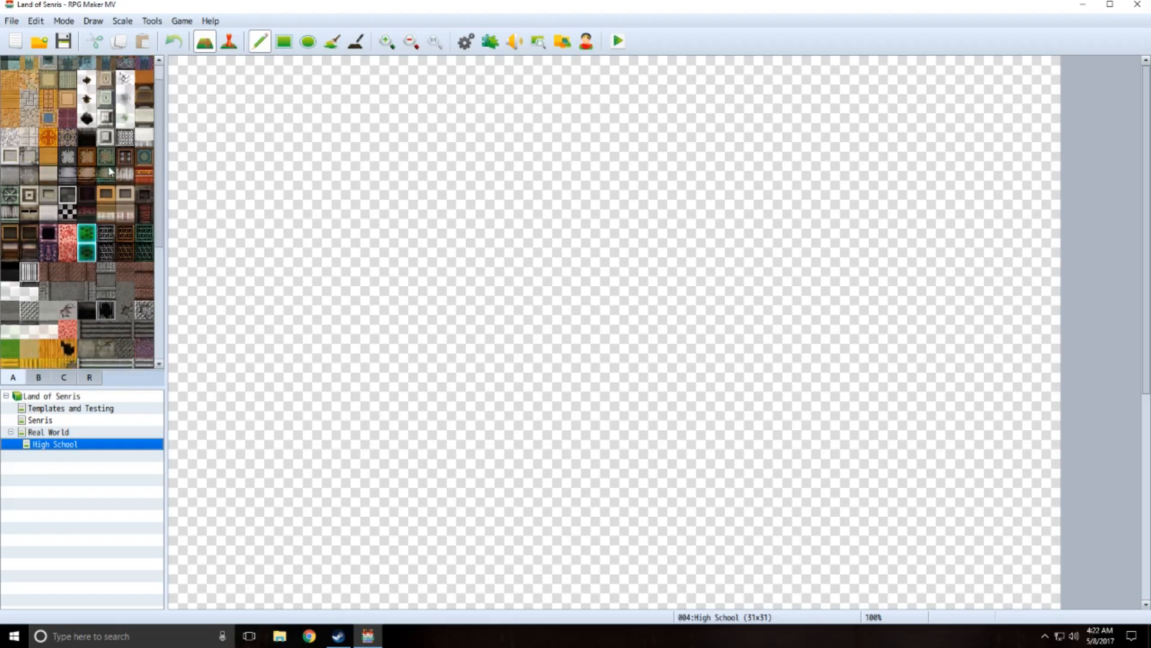
pyautogui.scroll(-3, 108, 171)
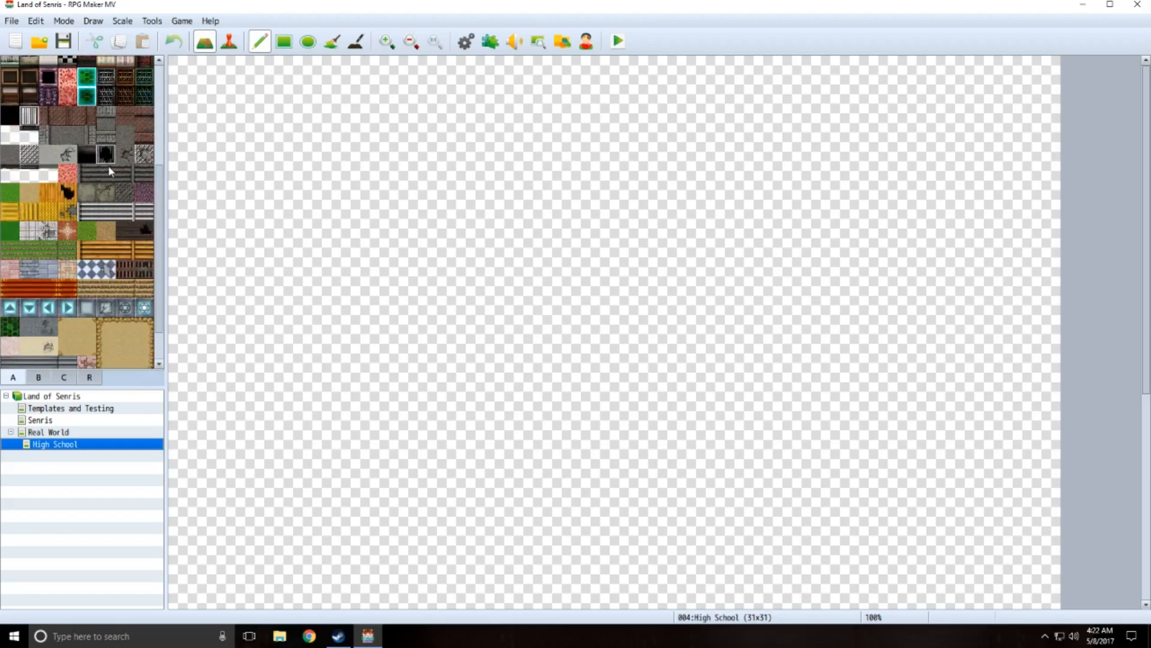
pyautogui.scroll(-2, 78, 230)
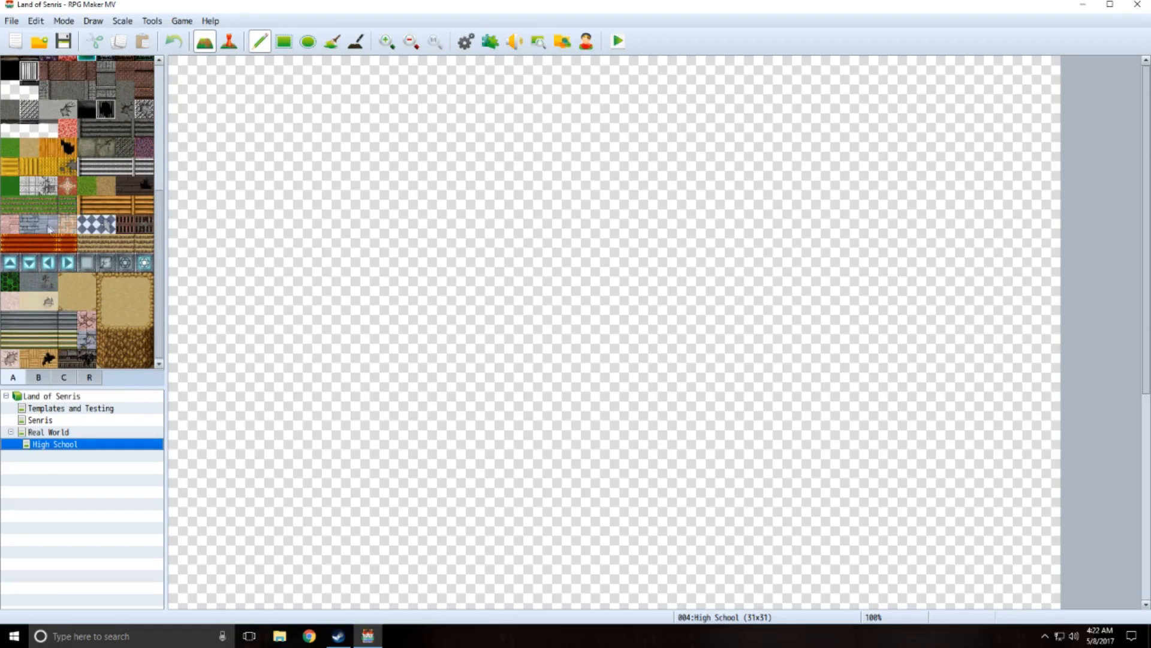
# - Try the light grey grid floor tile as an 8 by 3 tile rectangle on the empty map, then undo it
pyautogui.click(29, 186)
pyautogui.click(283, 42)
pyautogui.moveTo(321, 209)
pyautogui.mouseDown()
pyautogui.moveTo(509, 281)
pyautogui.moveTo(537, 278)
pyautogui.mouseUp()
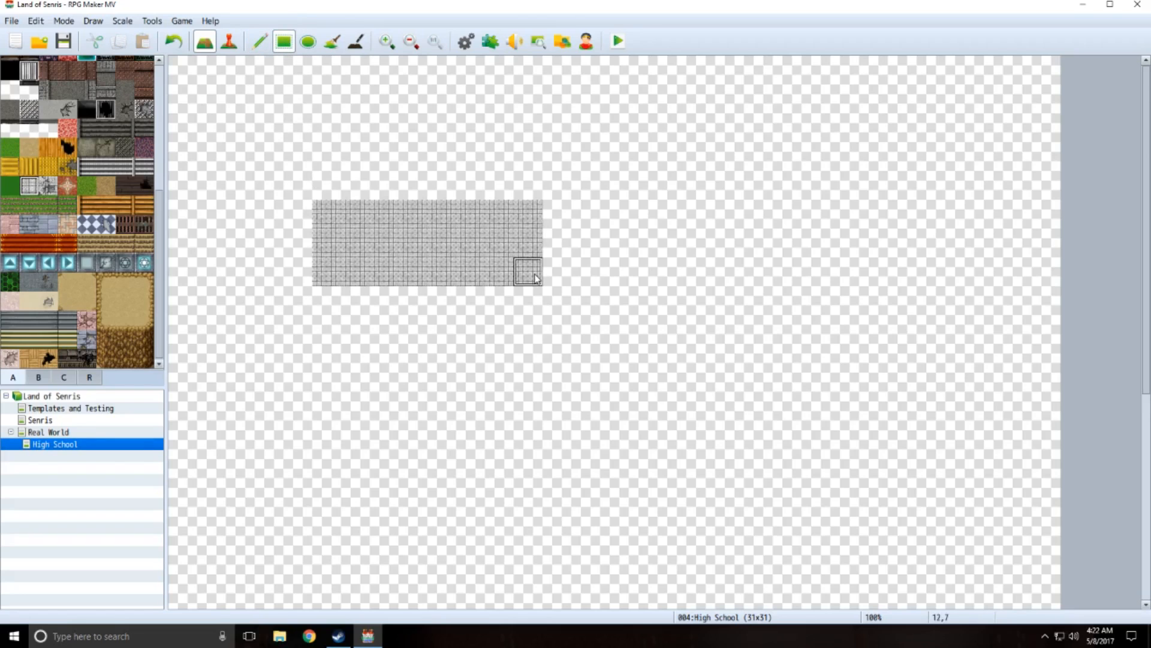
pyautogui.hotkey('ctrl', 'z')
# - Try the plain light wall tile as a rectangle on the empty map, then undo it
pyautogui.scroll(1, 88, 240)
pyautogui.scroll(10, 87, 240)
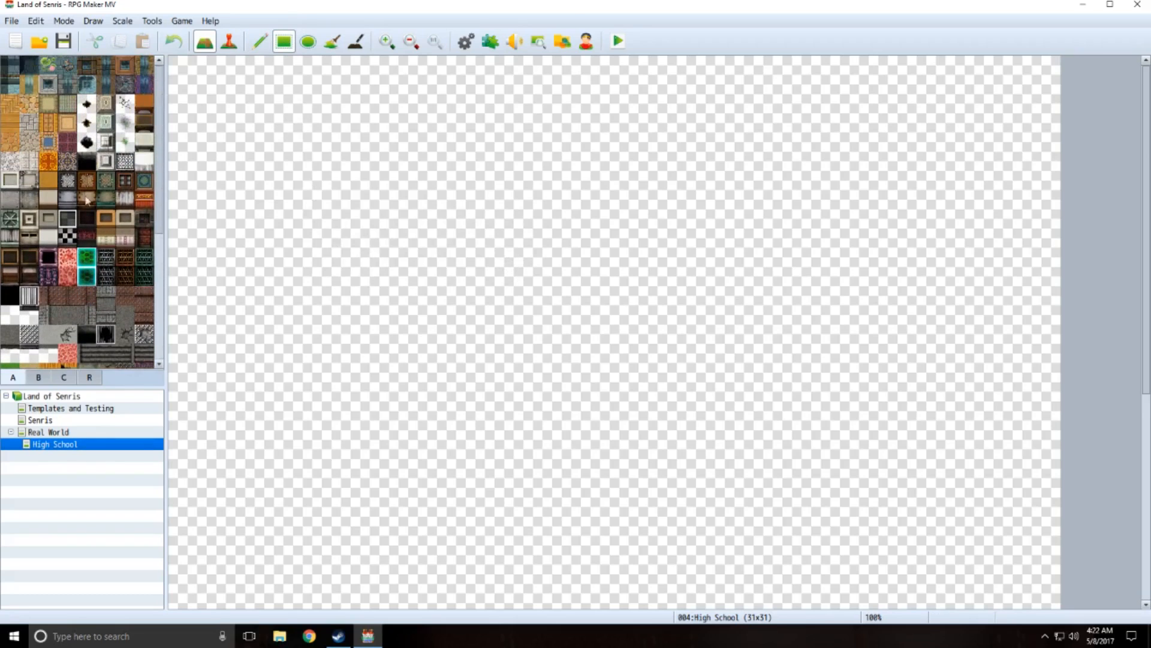
pyautogui.click(48, 199)
pyautogui.moveTo(296, 240); pyautogui.dragTo(518, 268)
pyautogui.hotkey('ctrl', 'z')
# - Try the light-framed wall-top tile as a rectangle in the lower part of the map, then undo it
pyautogui.scroll(-3, 532, 224)
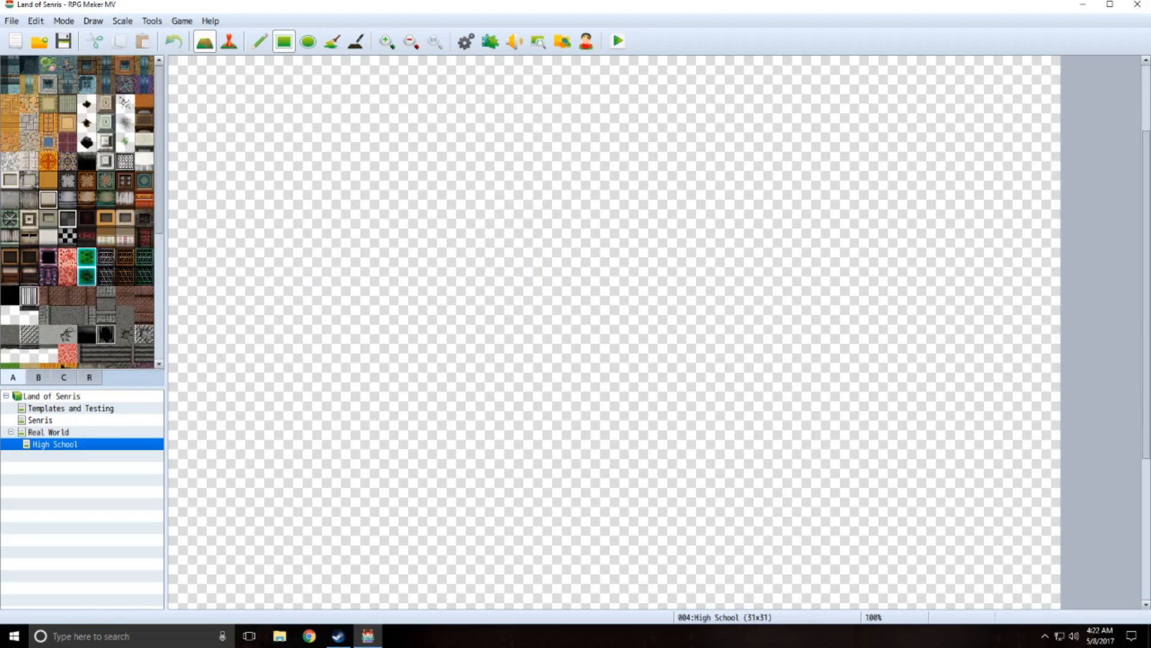
pyautogui.moveTo(1147, 303); pyautogui.dragTo(1146, 441)
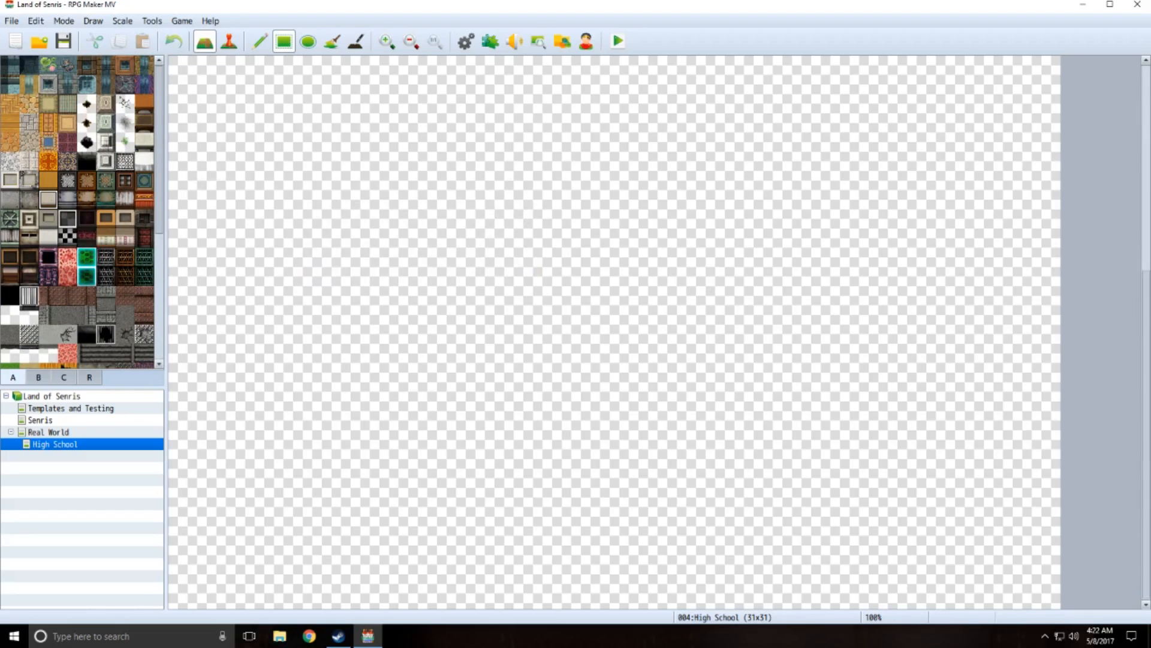
pyautogui.click(125, 219)
pyautogui.click(297, 219)
pyautogui.moveTo(361, 260); pyautogui.dragTo(471, 249)
pyautogui.hotkey('ctrl', 'z')
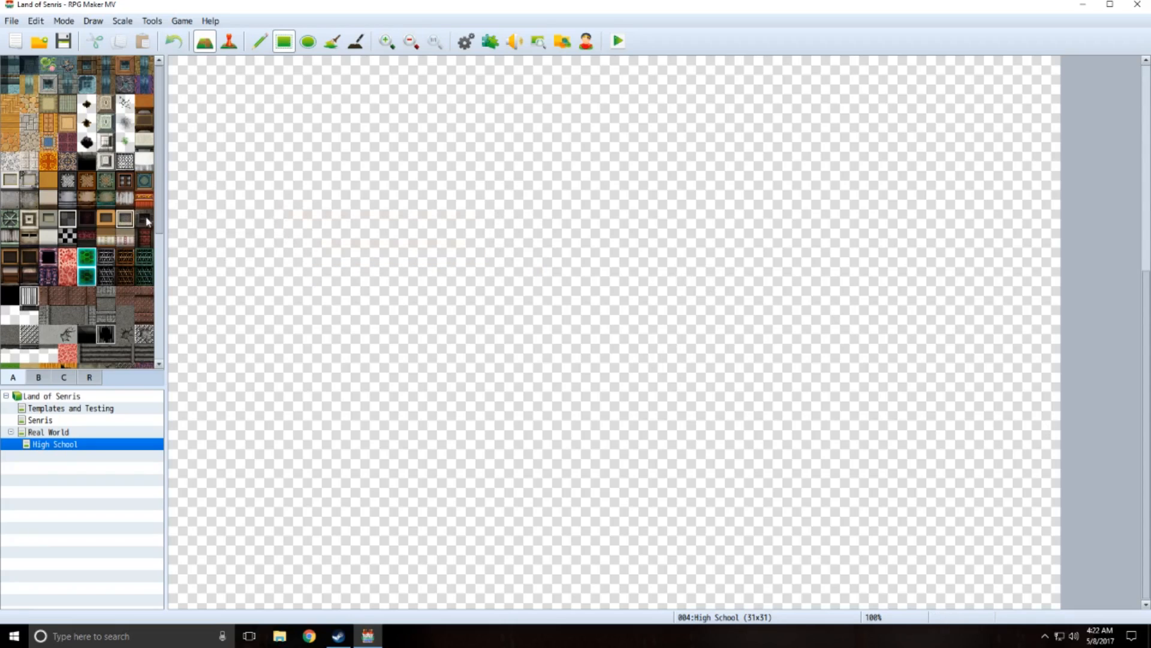
# - Try the pink striped wallpaper wall as a 5 by 2 tile rectangle, then undo it
pyautogui.click(126, 239)
pyautogui.moveTo(269, 220); pyautogui.dragTo(387, 251)
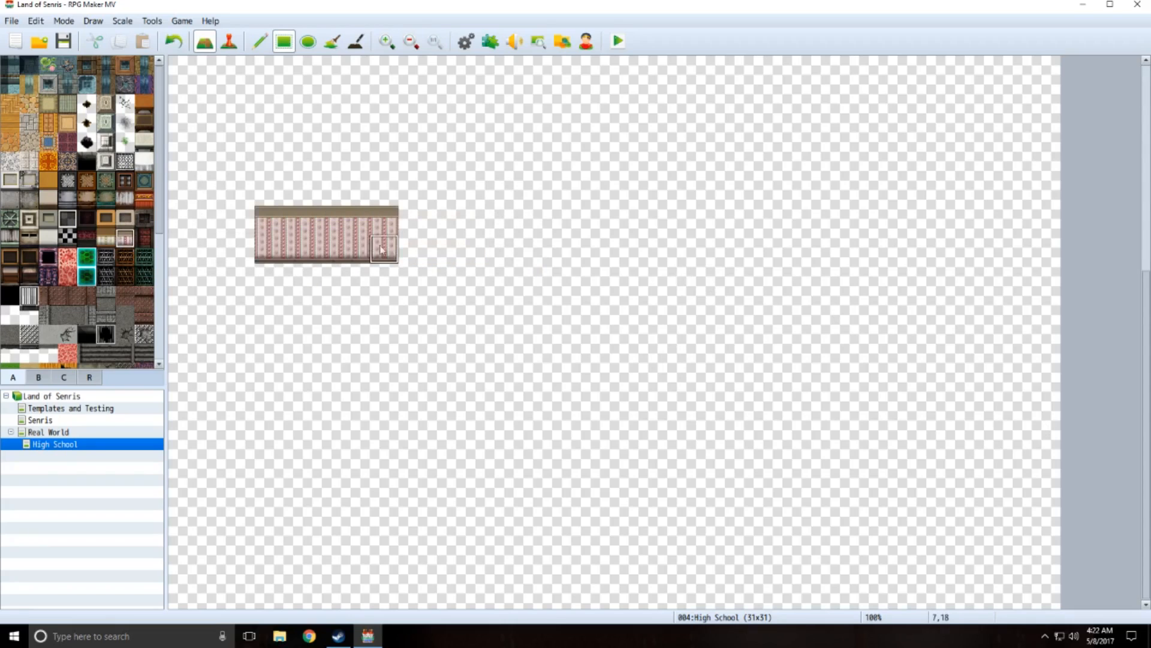
pyautogui.hotkey('ctrl', 'z')
# - Choose the tan-framed wall-top tile and check the school's exterior entrance on the Real World map before returning to the High School map
pyautogui.click(125, 220)
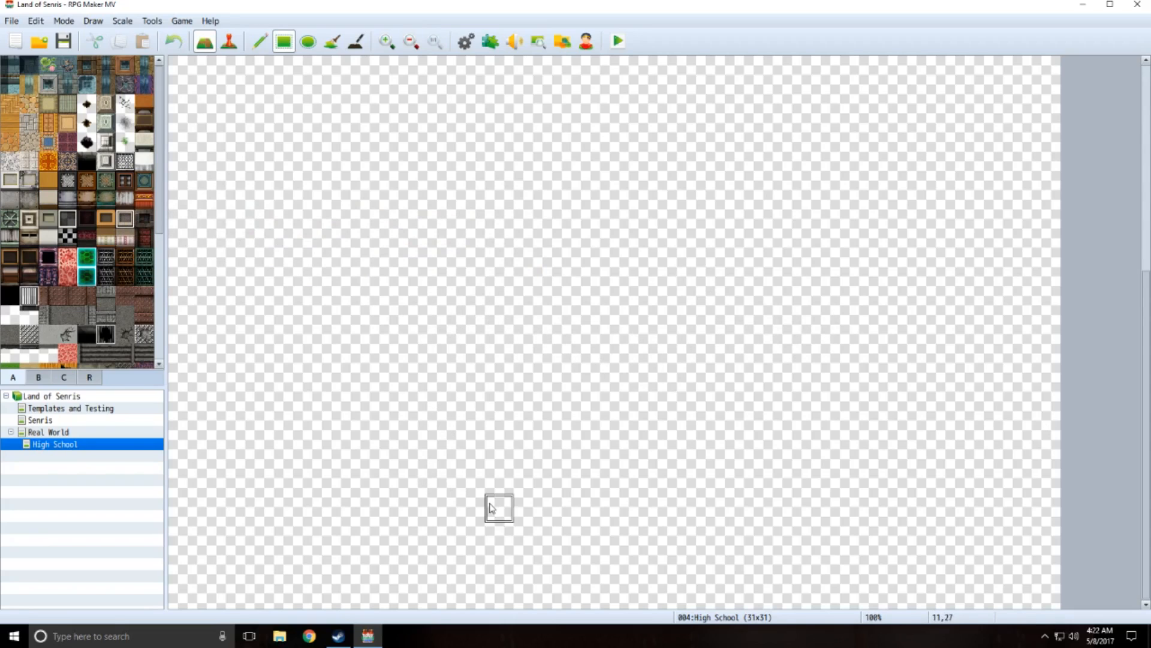
pyautogui.click(60, 432)
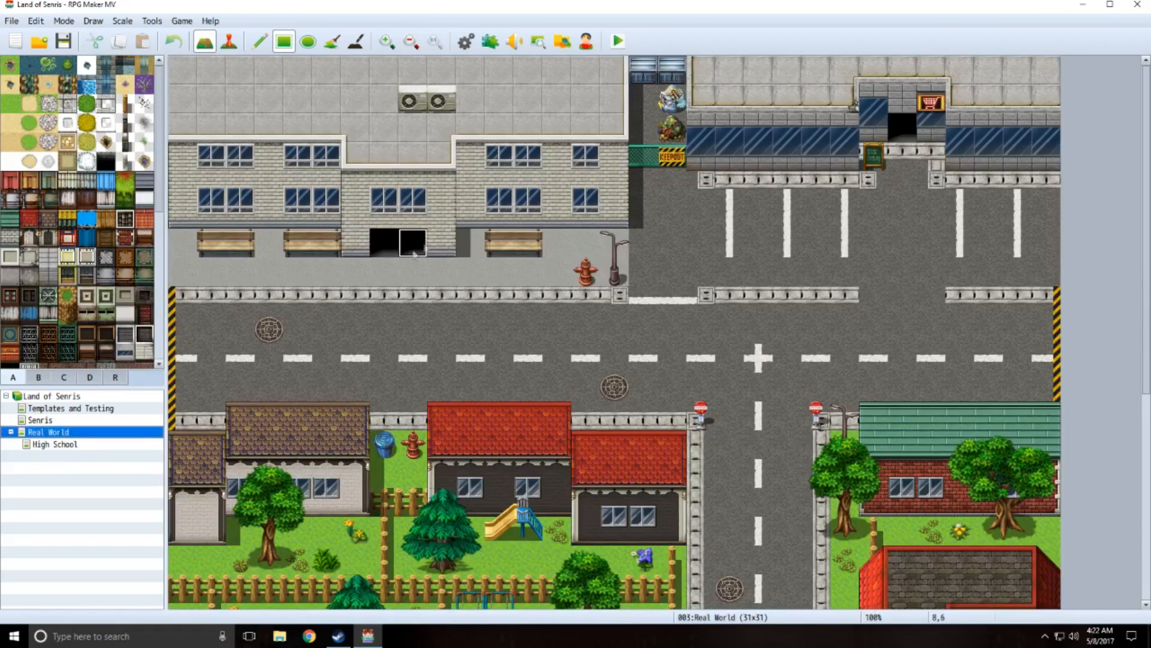
pyautogui.click(66, 445)
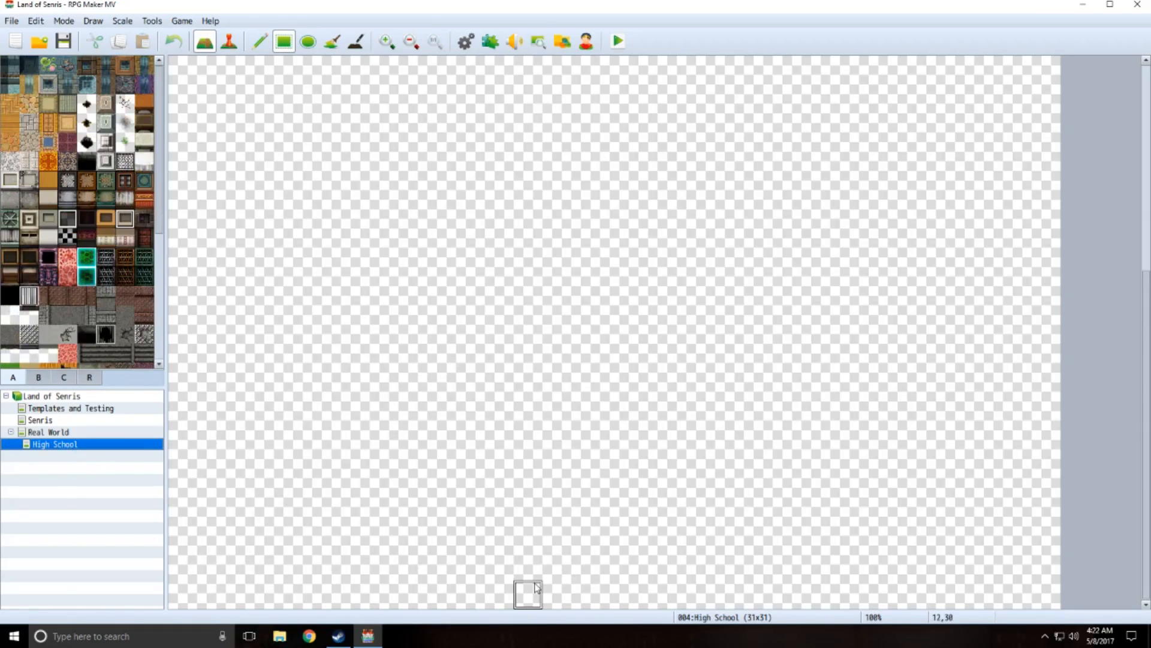
# - Draw a stepped U-shaped entrance wall near the map's lower edge, four tiles wide at its base with a two-tile arm one row higher on each side
pyautogui.moveTo(529, 570); pyautogui.dragTo(631, 569)
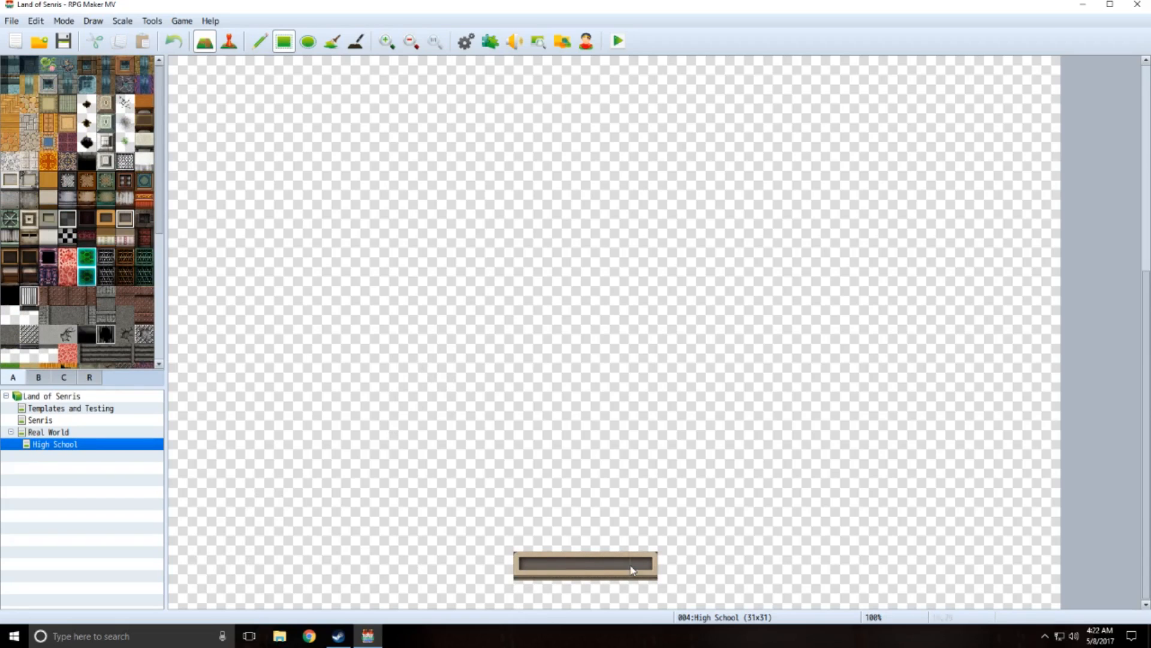
pyautogui.click(669, 565)
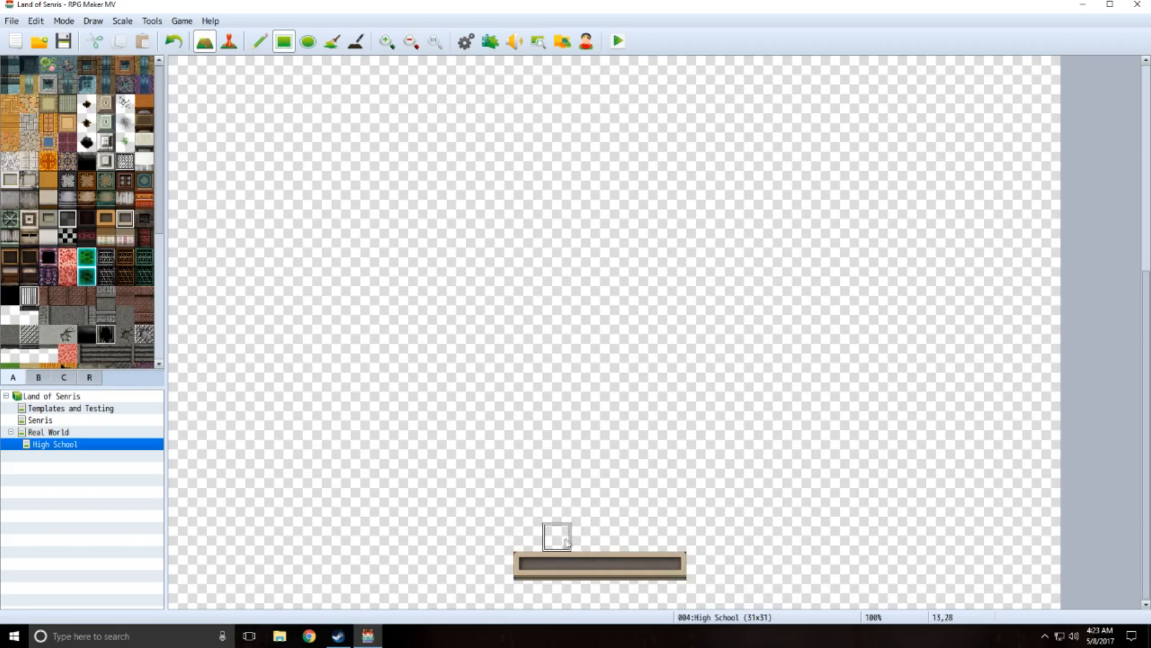
pyautogui.moveTo(642, 540); pyautogui.dragTo(671, 539)
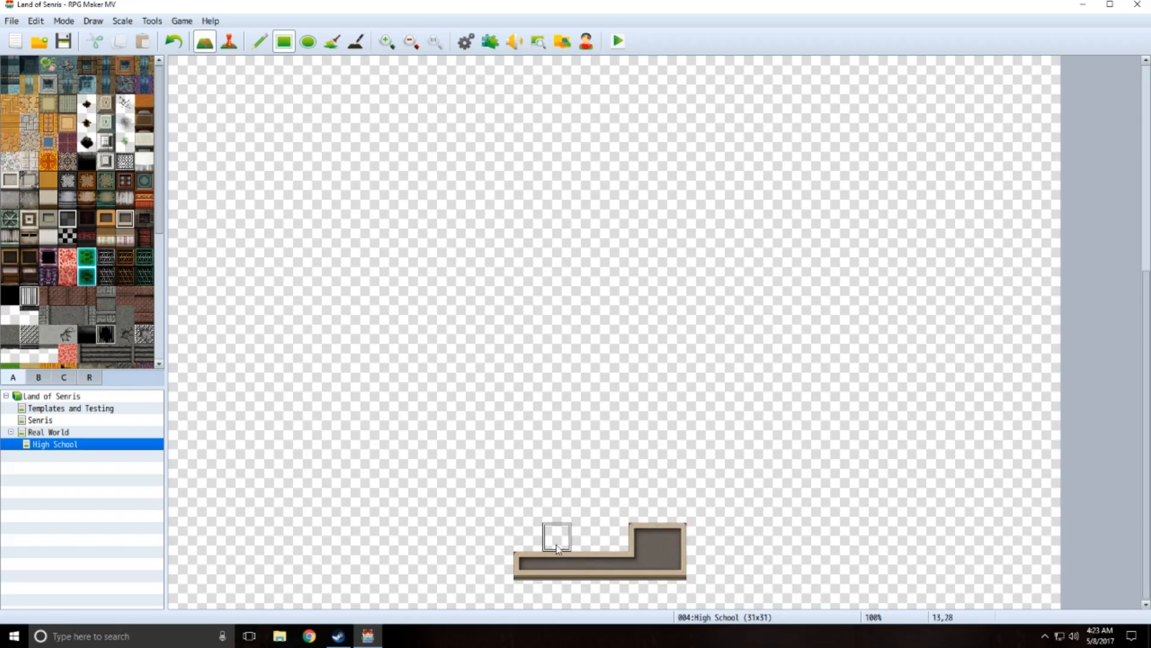
pyautogui.moveTo(557, 539)
pyautogui.mouseDown()
pyautogui.moveTo(531, 548)
pyautogui.moveTo(545, 574)
pyautogui.mouseUp()
pyautogui.rightClick(479, 570)
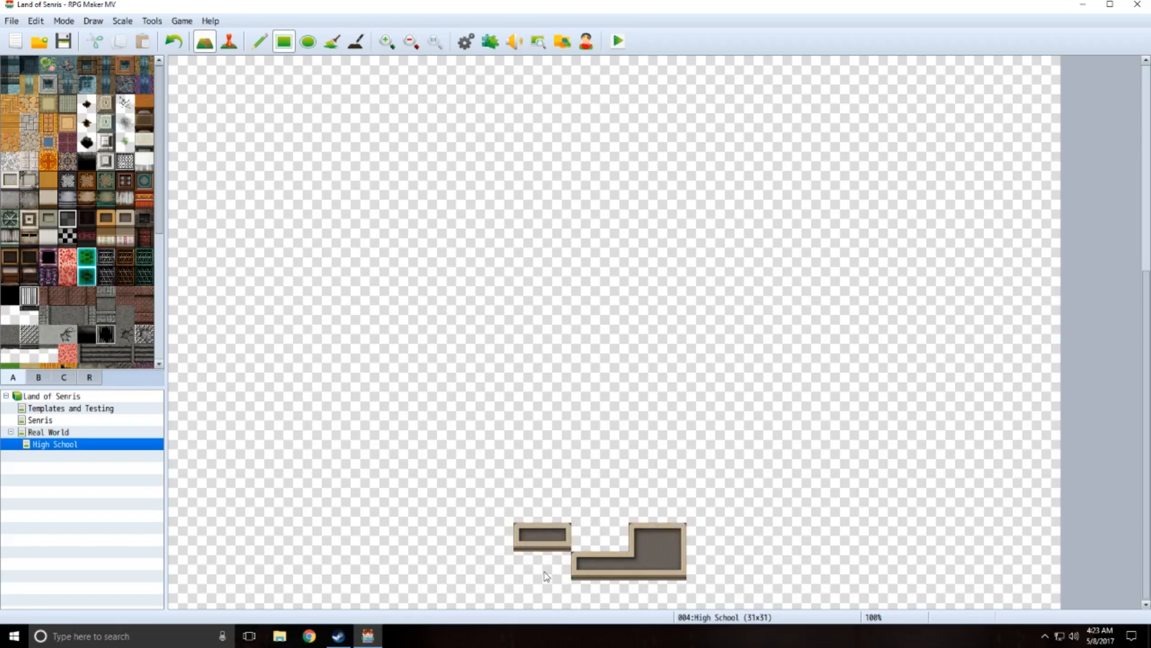
pyautogui.click(671, 570)
pyautogui.rightClick(590, 567)
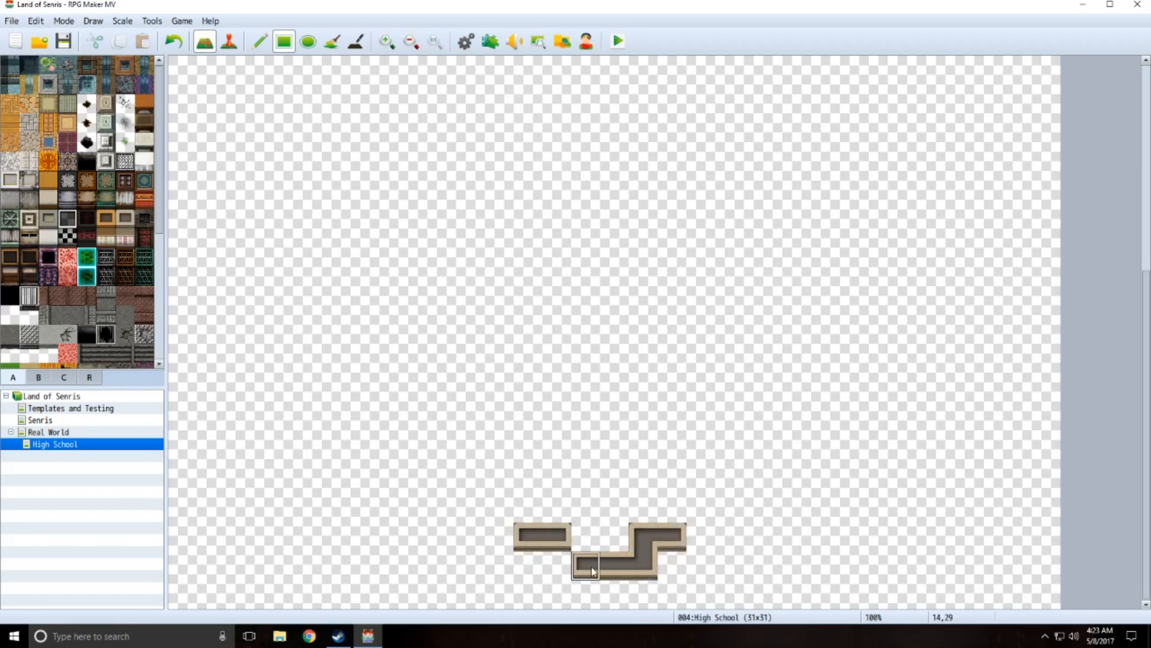
pyautogui.click(561, 566)
pyautogui.moveTo(581, 537); pyautogui.dragTo(612, 537)
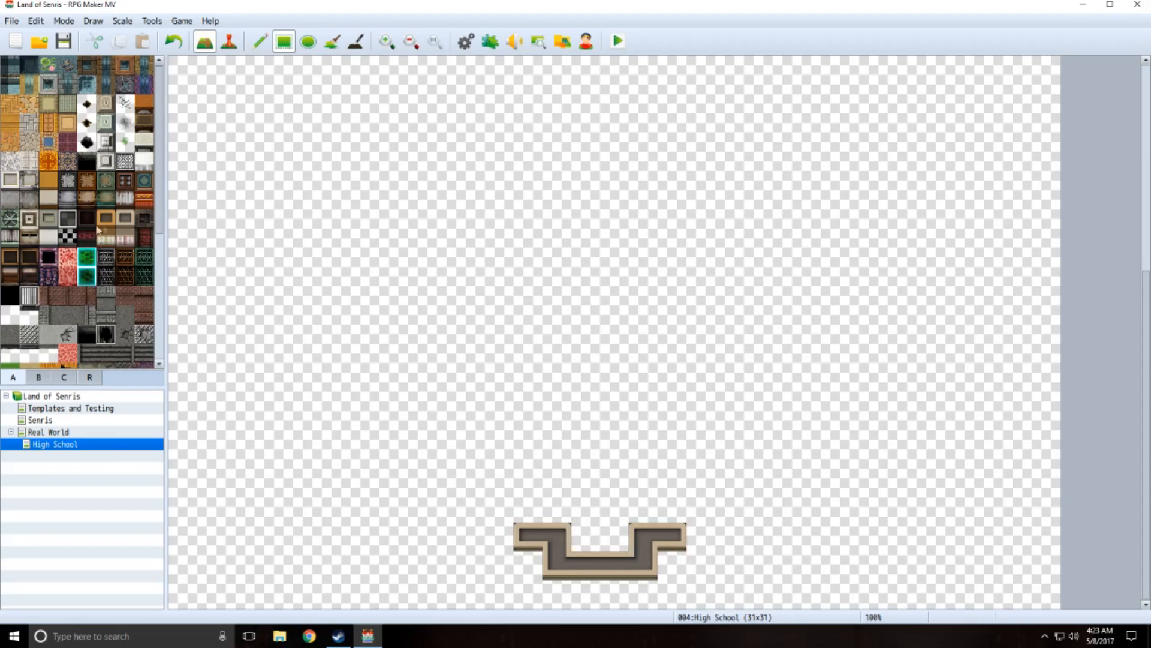
# - Extend the wall top from both entrance arms up to row 26, continuing outward to column 1 on one side and column 29 on the other
pyautogui.click(125, 218)
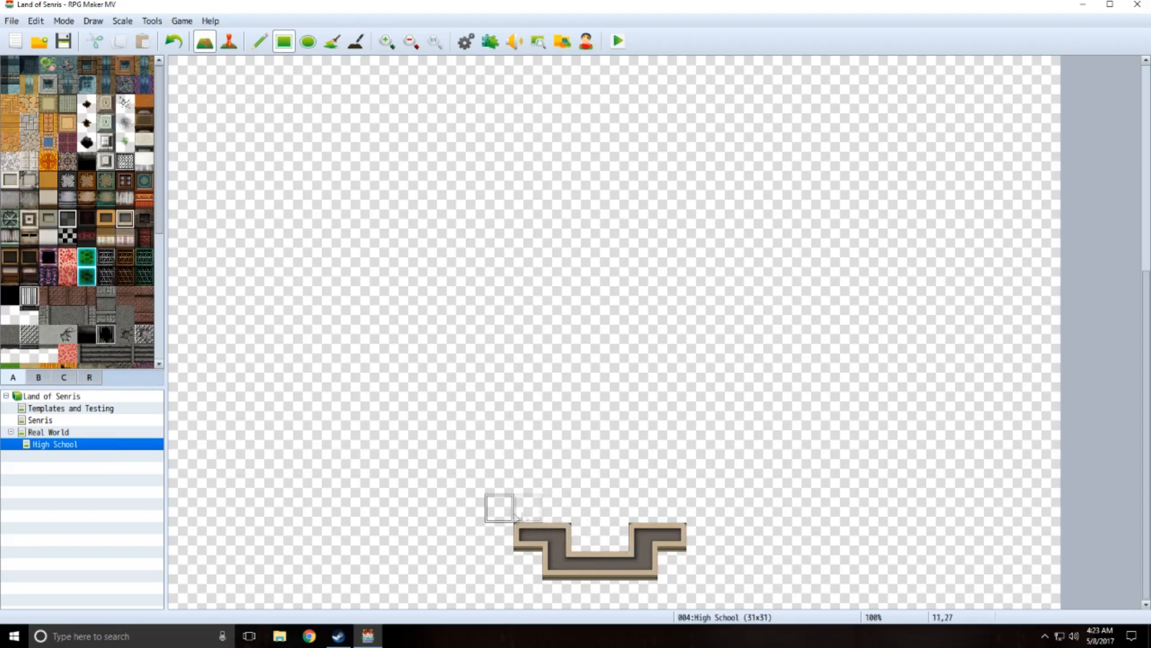
pyautogui.moveTo(500, 531)
pyautogui.mouseDown()
pyautogui.moveTo(500, 502)
pyautogui.moveTo(470, 478)
pyautogui.moveTo(211, 481)
pyautogui.mouseUp()
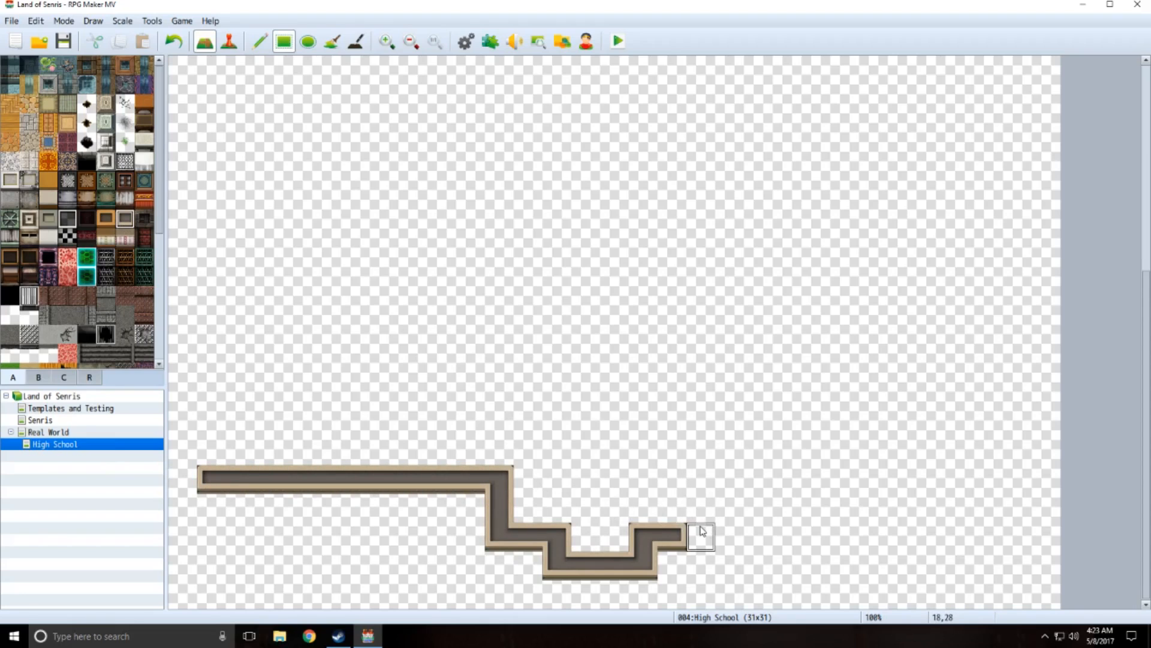
pyautogui.moveTo(699, 537)
pyautogui.mouseDown()
pyautogui.moveTo(700, 479)
pyautogui.moveTo(1030, 479)
pyautogui.mouseUp()
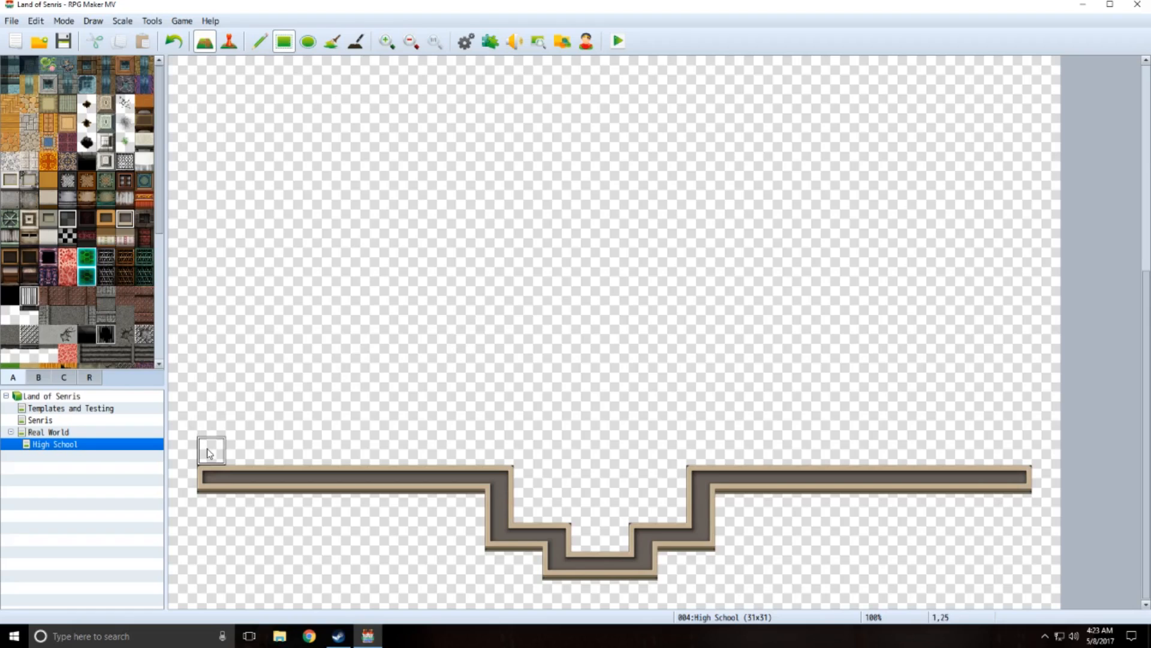
# - Close the building outline with side walls along columns 1 and 29 and a back wall across row 13
pyautogui.moveTo(209, 452); pyautogui.dragTo(211, 350)
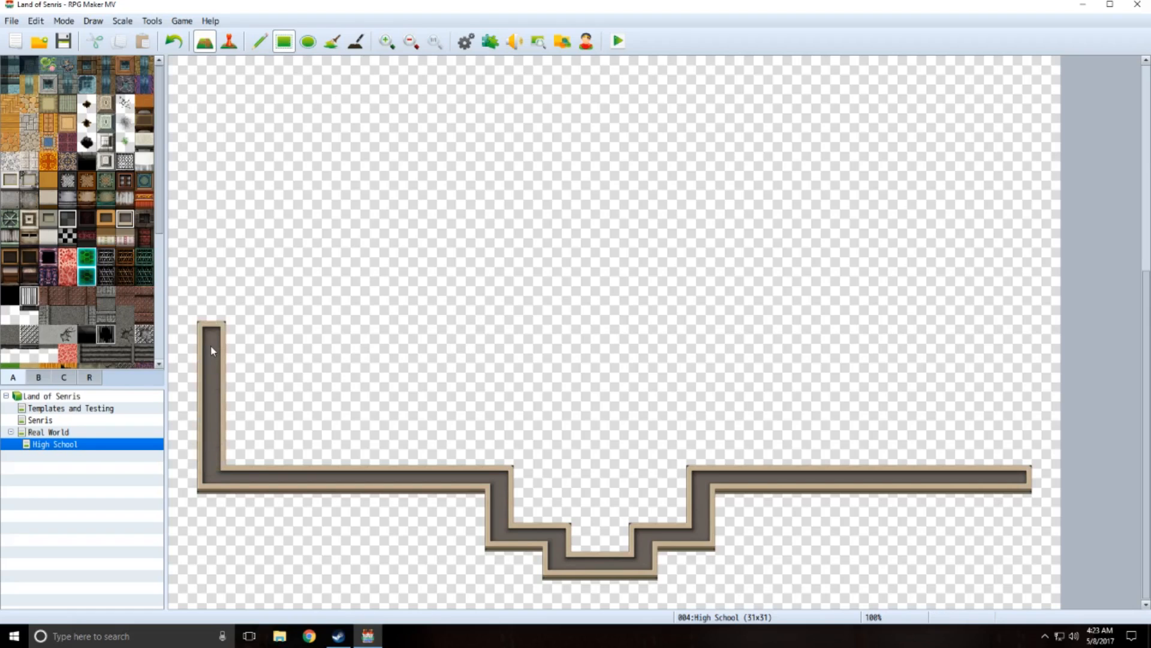
pyautogui.click(414, 44)
pyautogui.click(414, 43)
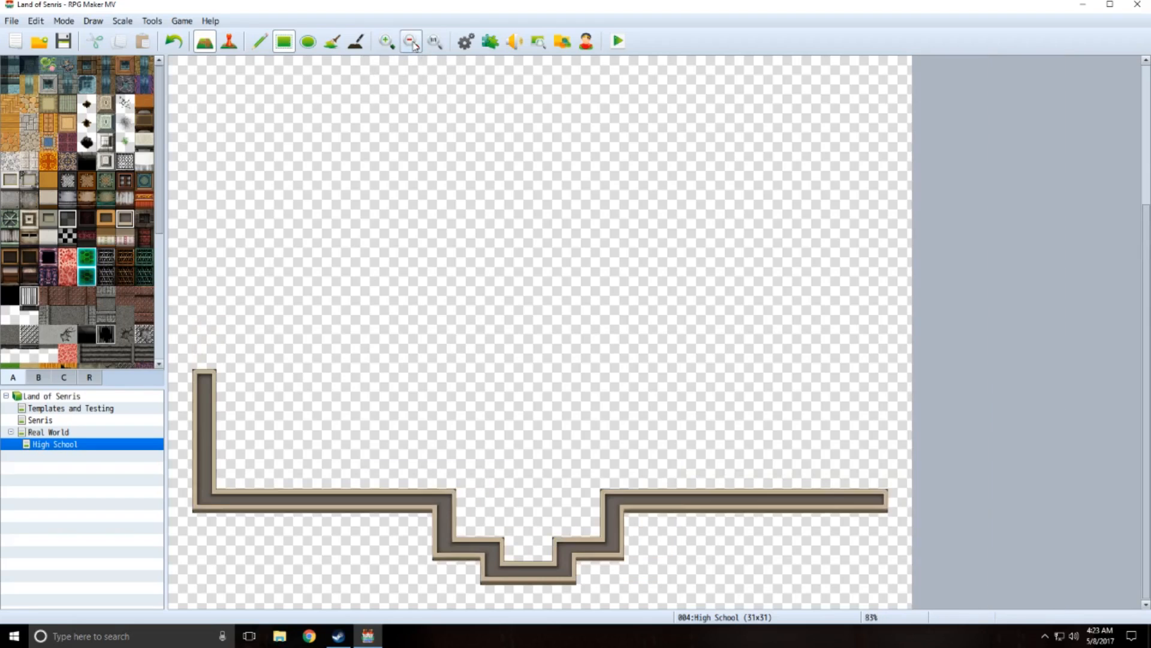
pyautogui.click(413, 44)
pyautogui.click(414, 44)
pyautogui.click(413, 43)
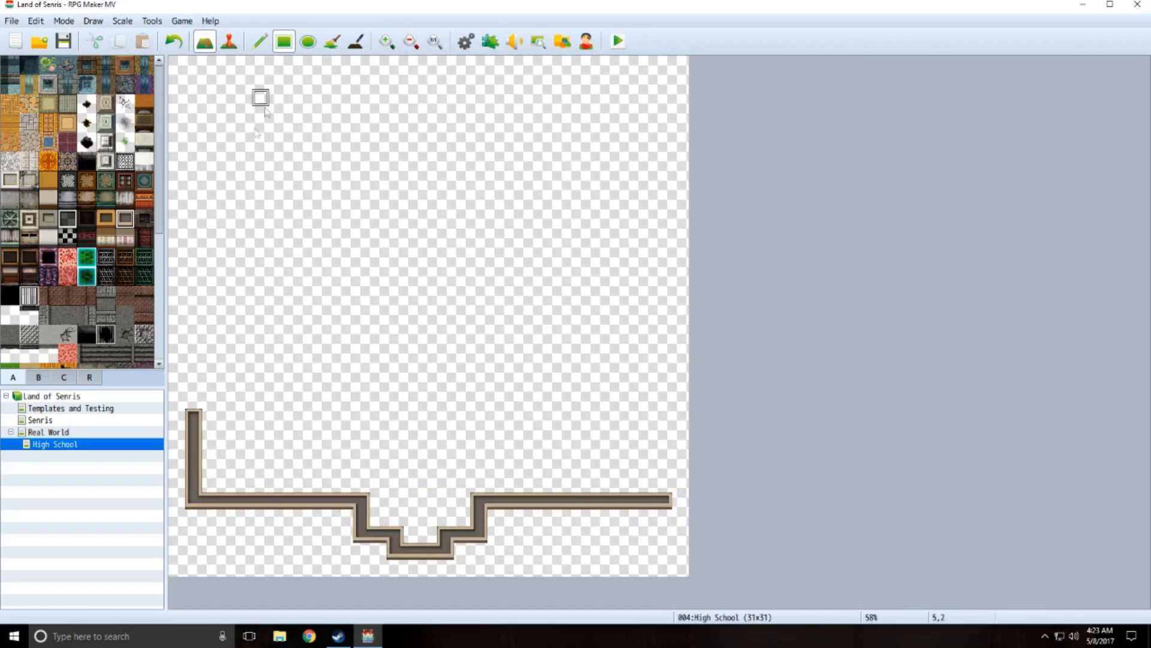
pyautogui.click(200, 402)
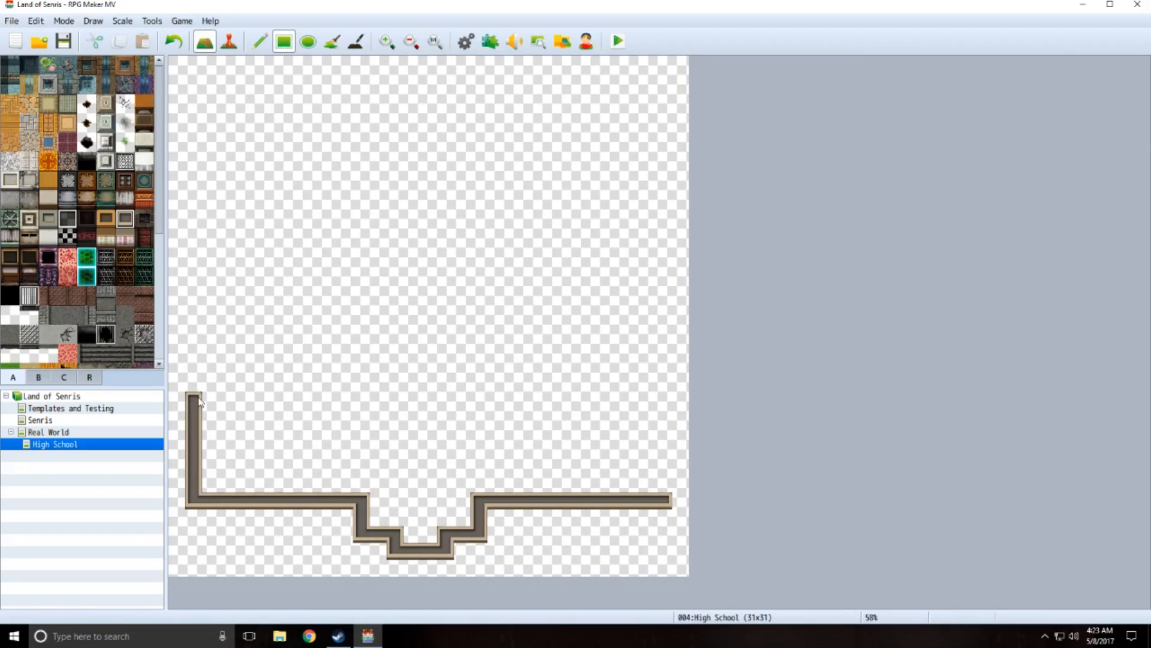
pyautogui.moveTo(200, 401)
pyautogui.mouseDown()
pyautogui.moveTo(204, 270)
pyautogui.moveTo(638, 283)
pyautogui.moveTo(663, 290)
pyautogui.moveTo(664, 489)
pyautogui.mouseUp()
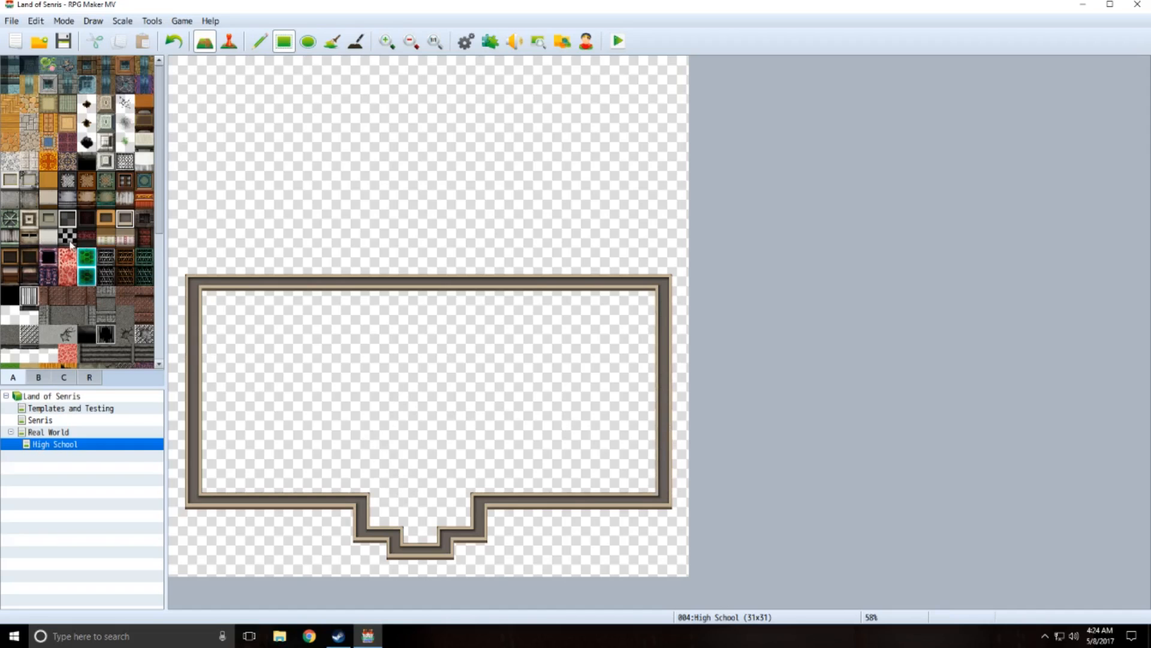
# - Try flood-filling the building interior with the blue and white checkered floor tile
pyautogui.scroll(-5, 70, 242)
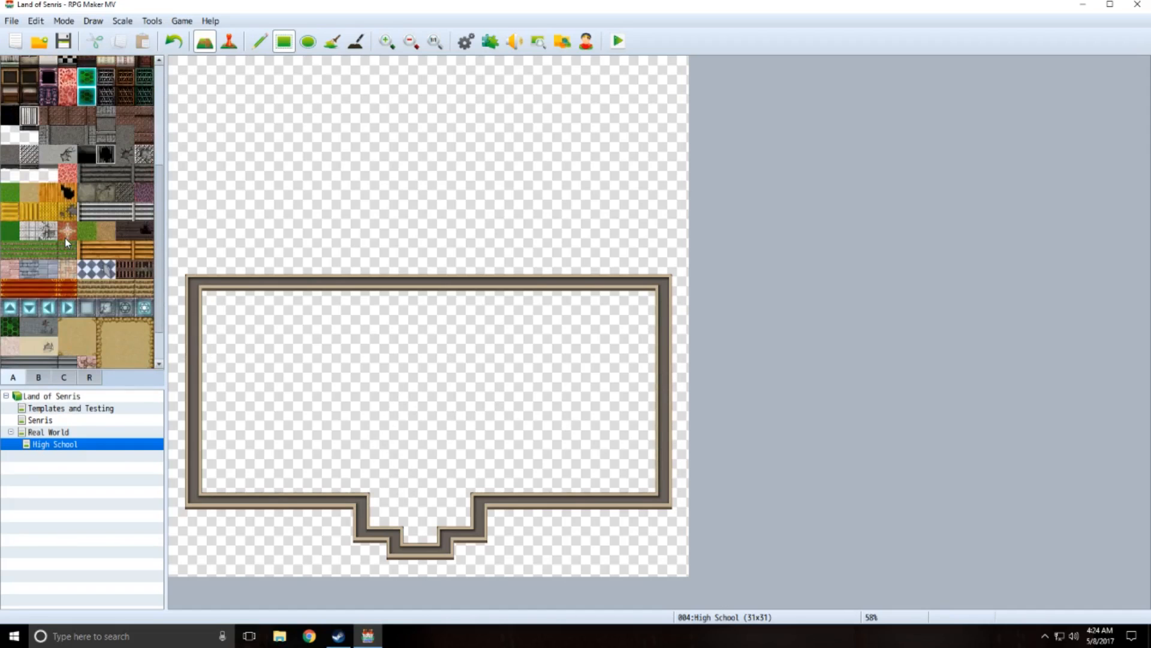
pyautogui.click(90, 271)
pyautogui.click(332, 40)
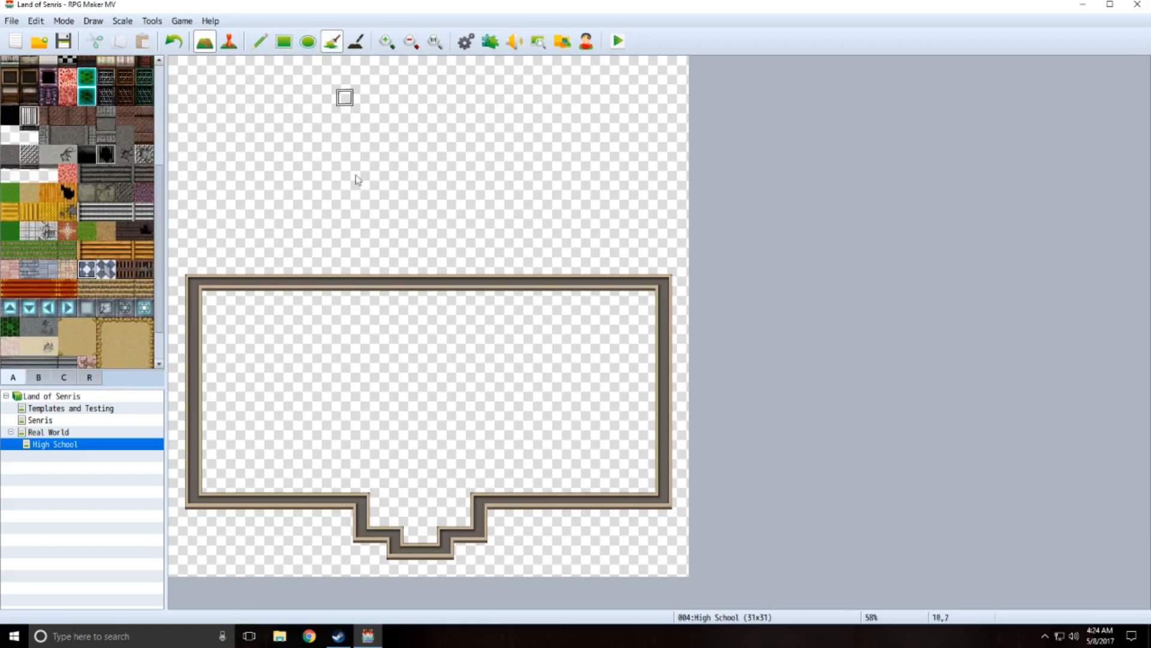
pyautogui.click(361, 351)
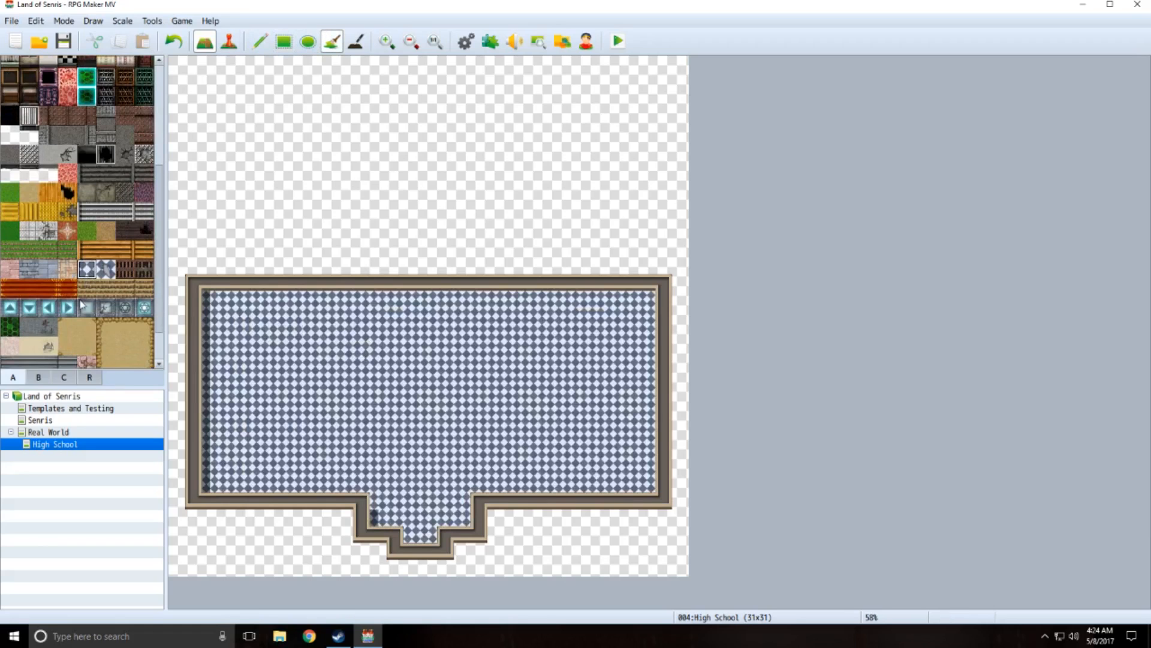
# - Try the blue-grey paving tile and the light grey grid tile as flood-filled floors inside the building
pyautogui.scroll(-1, 82, 305)
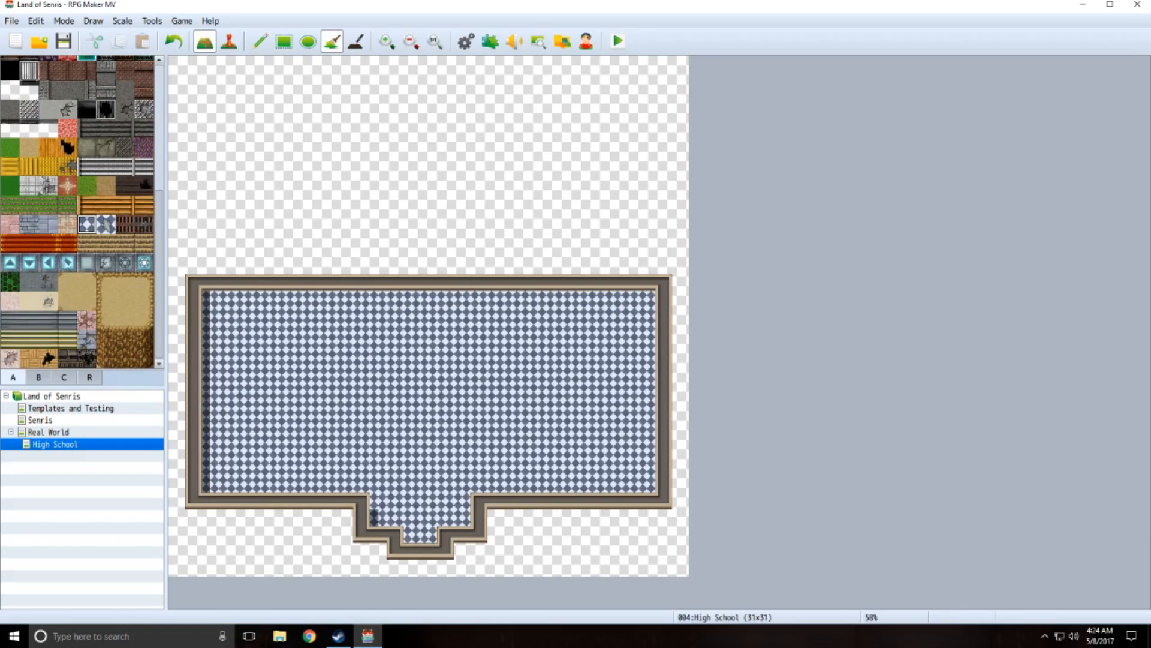
pyautogui.click(50, 227)
pyautogui.click(284, 353)
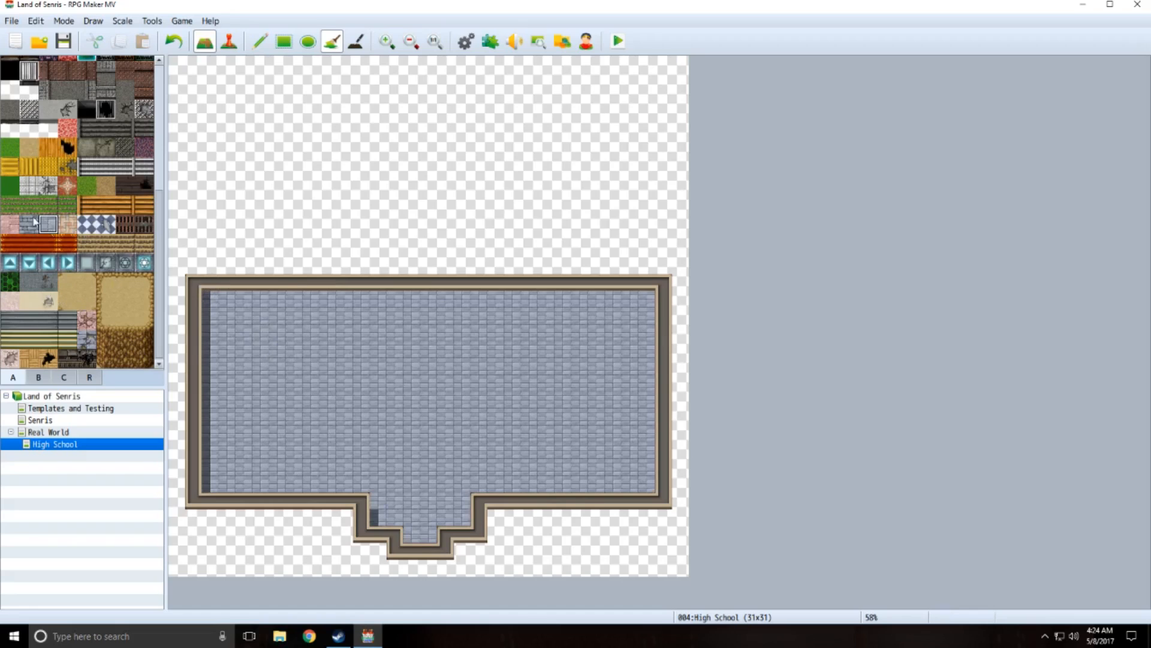
pyautogui.click(31, 187)
pyautogui.click(293, 332)
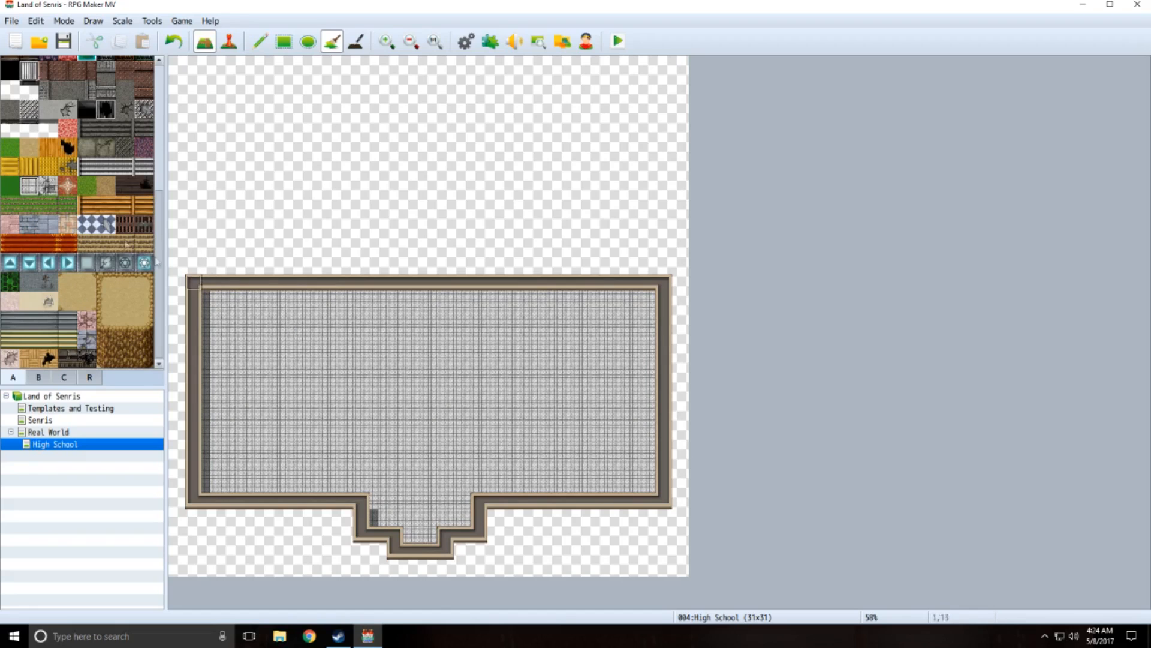
# - Try the green-grey stone block tile as a flood-filled floor inside the building
pyautogui.scroll(1, 83, 201)
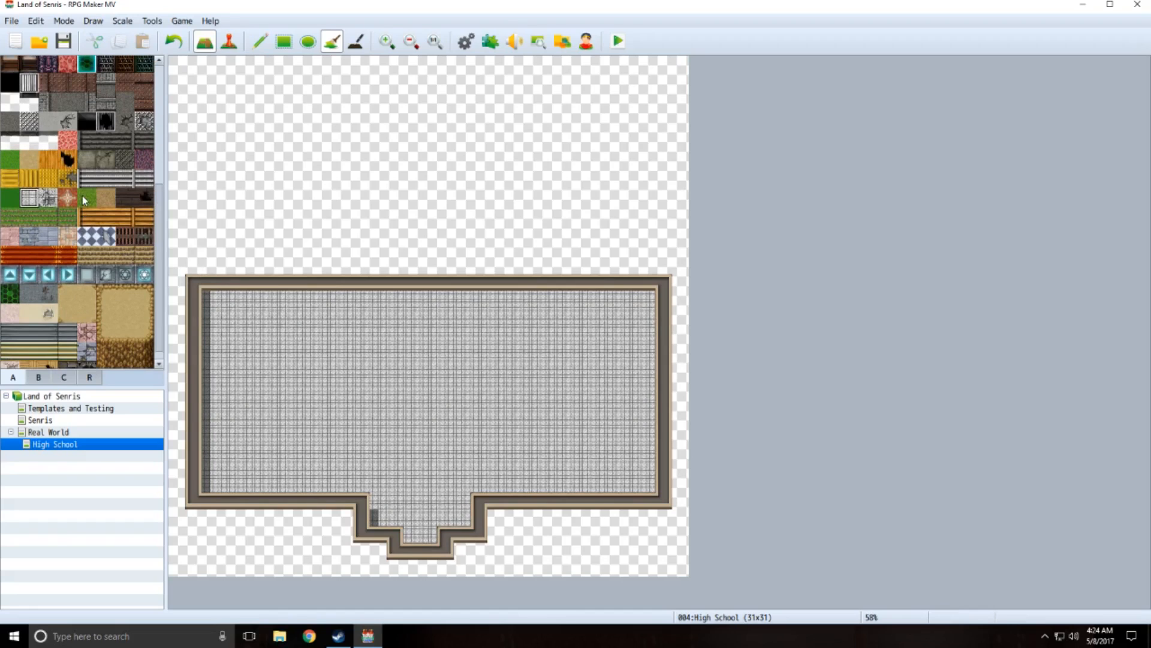
pyautogui.click(87, 159)
pyautogui.click(312, 332)
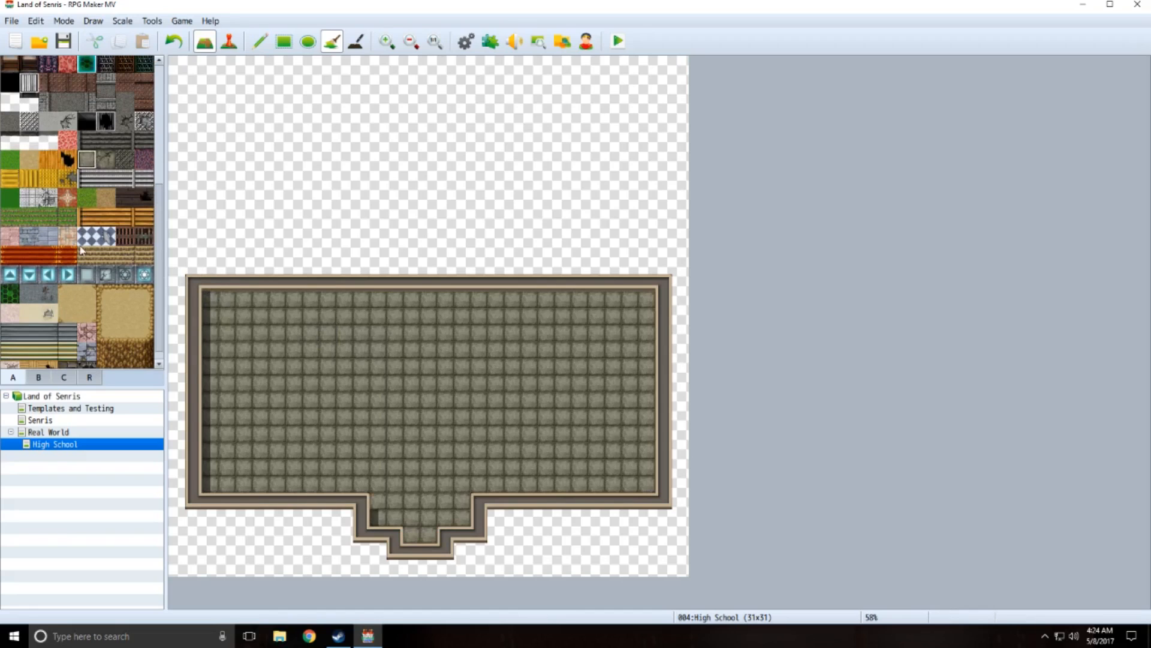
# - Look through the other floor tiles and flood-fill the building interior with the blue-grey paving tile
pyautogui.scroll(3, 82, 250)
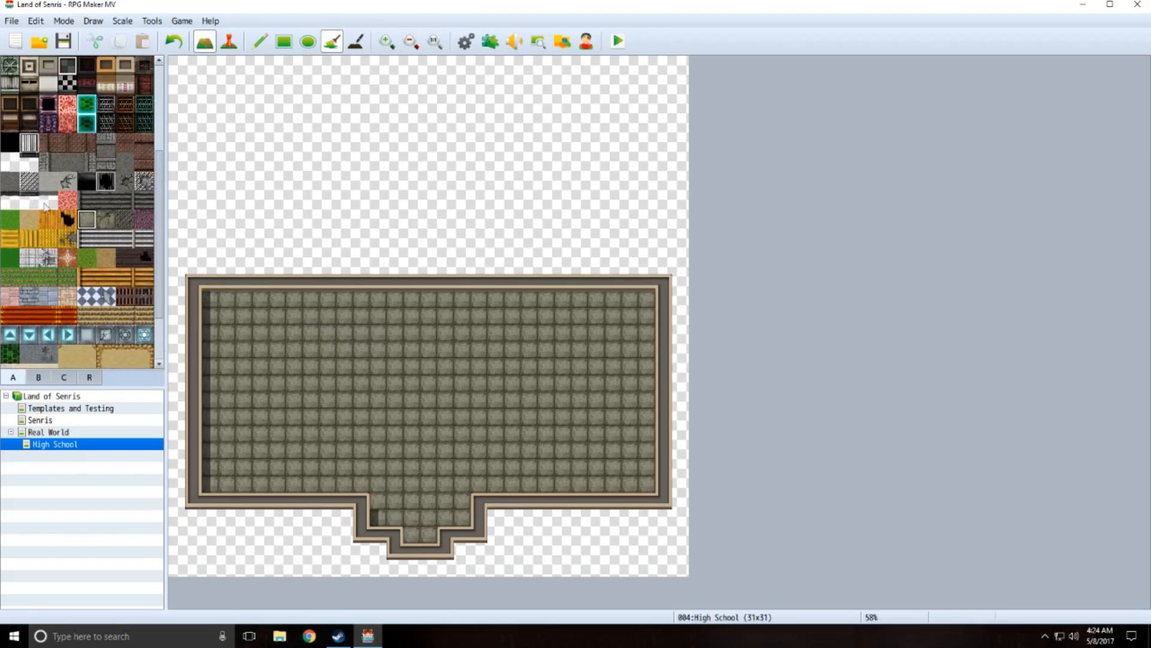
pyautogui.scroll(4, 77, 242)
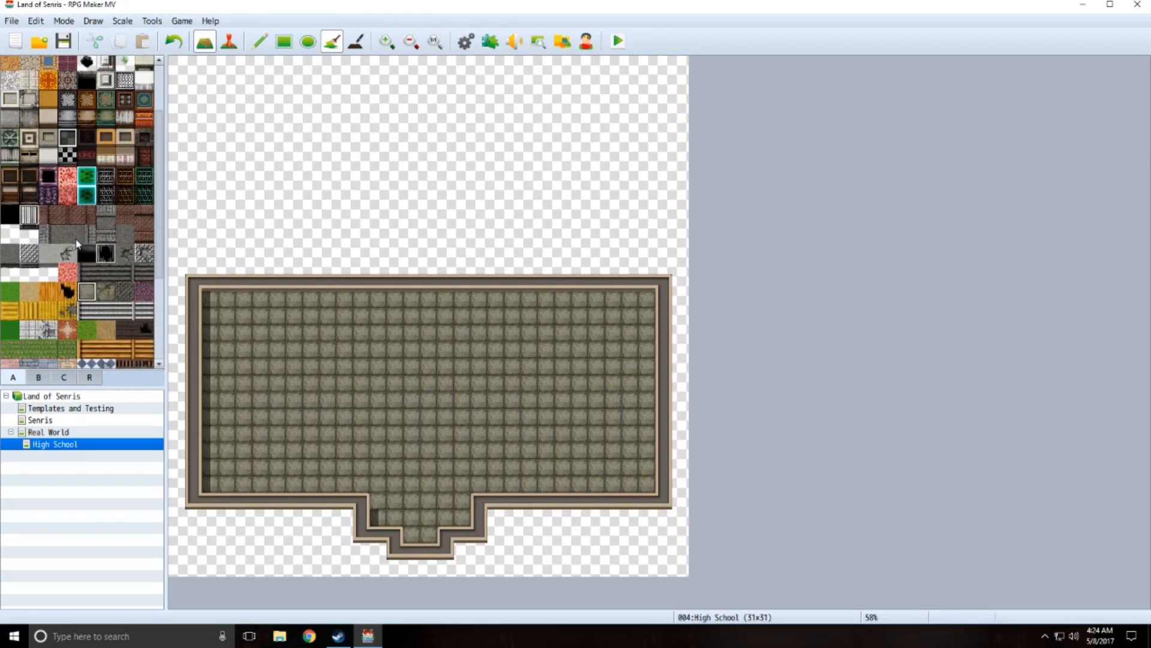
pyautogui.scroll(2, 77, 243)
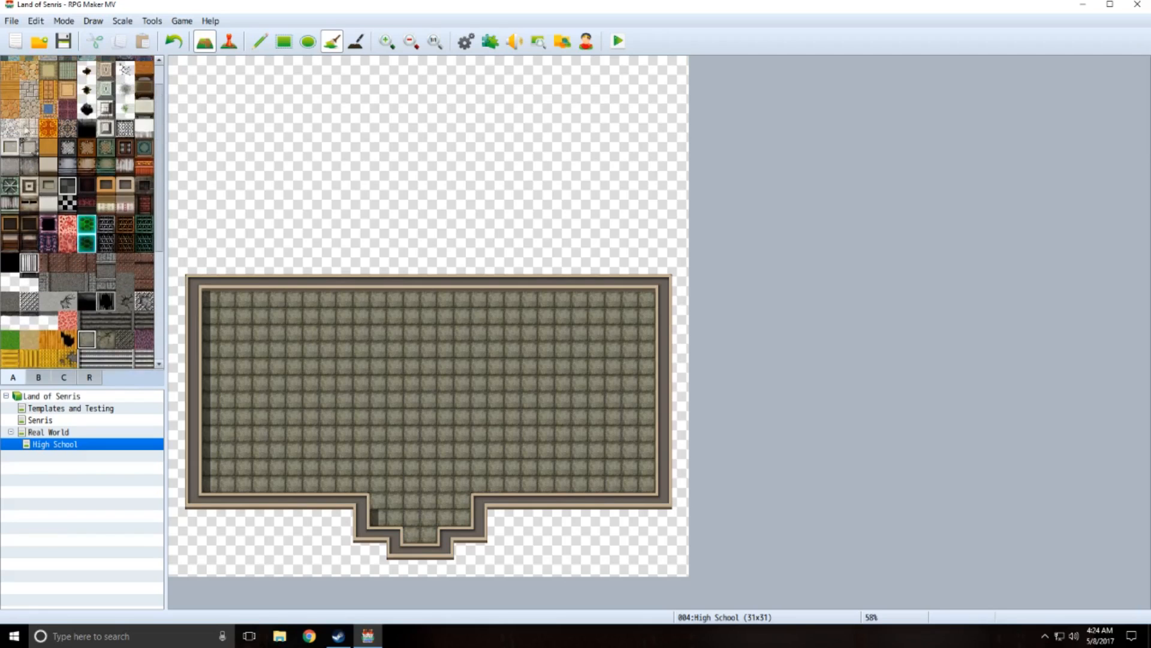
pyautogui.scroll(2, 84, 174)
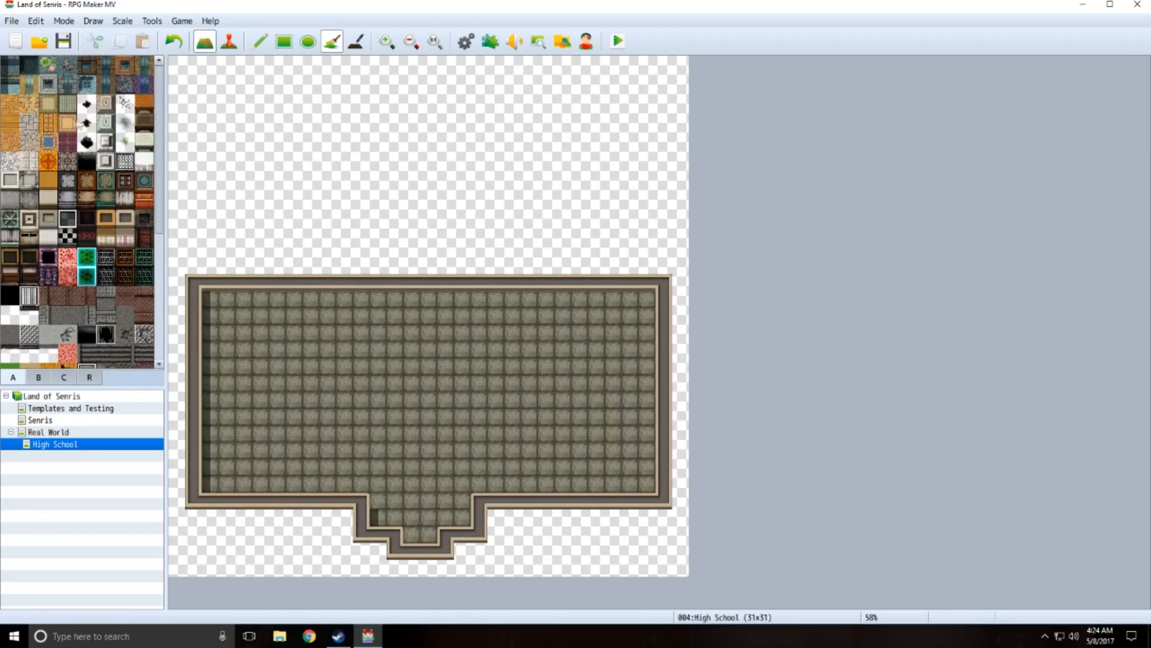
pyautogui.scroll(-10, 76, 154)
pyautogui.scroll(-2, 75, 154)
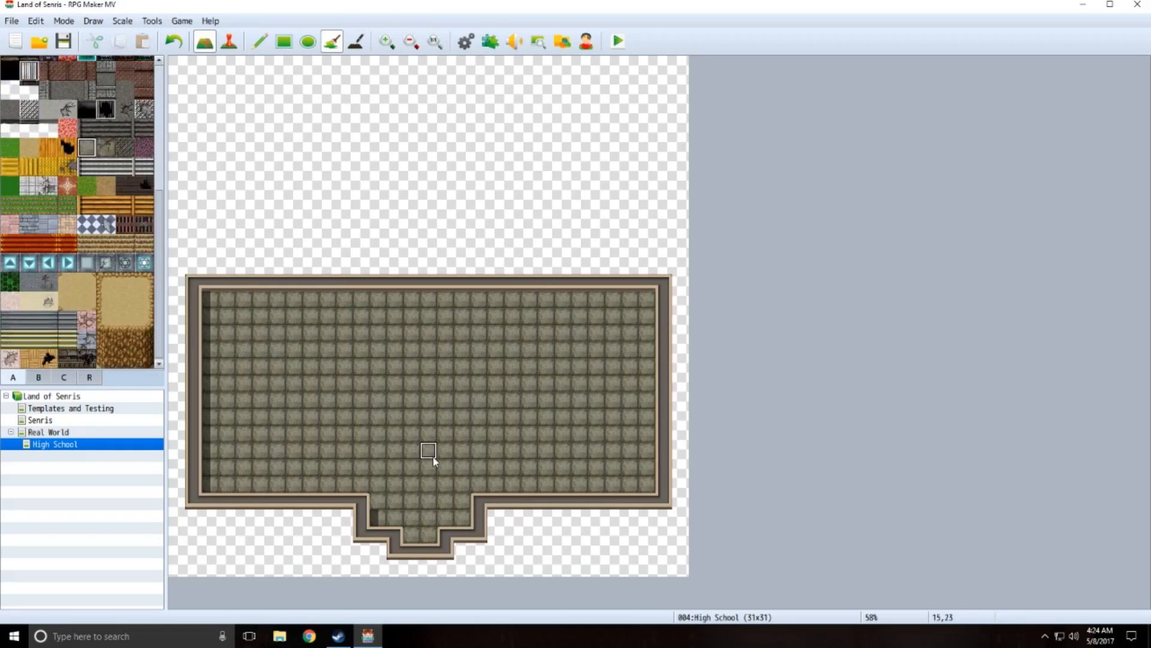
pyautogui.click(42, 229)
pyautogui.click(297, 352)
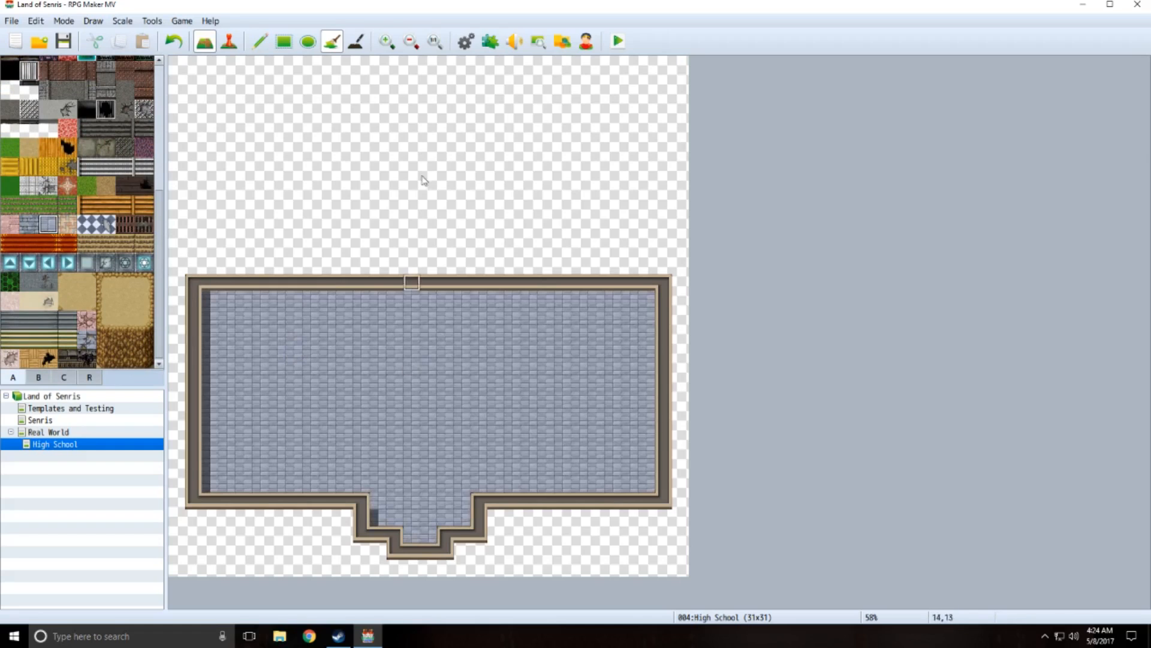
# - Try the off-white and beige wall tiles as adjoining two-tile-high blocks on the upper part of the floor
pyautogui.click(387, 41)
pyautogui.scroll(-2, 458, 162)
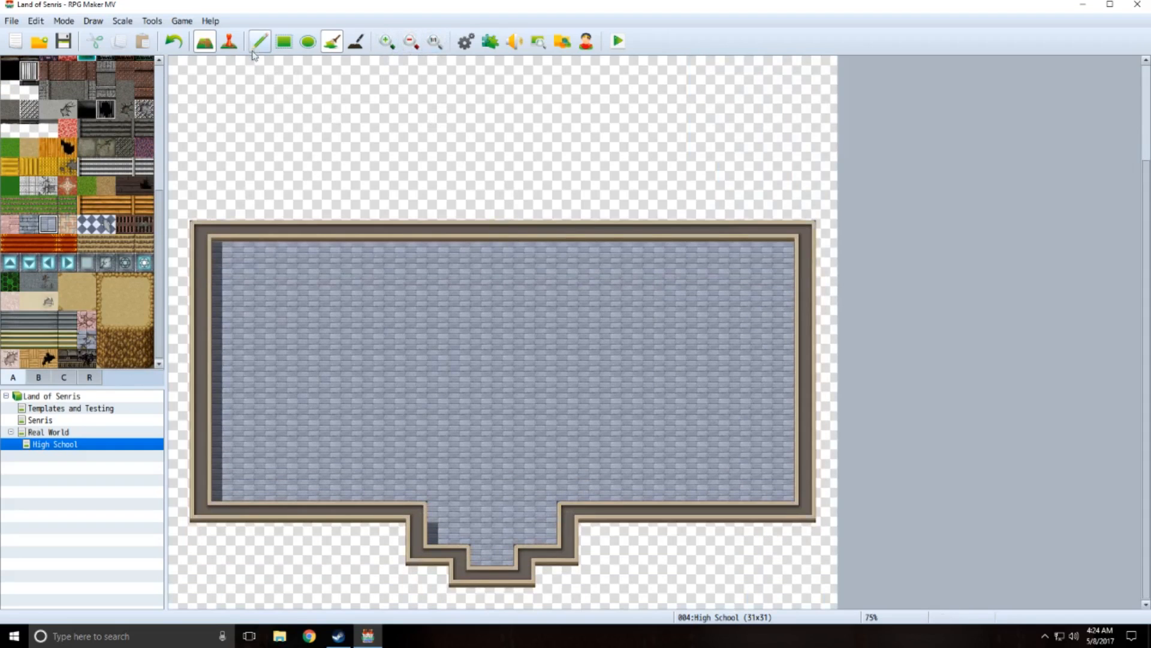
pyautogui.click(259, 43)
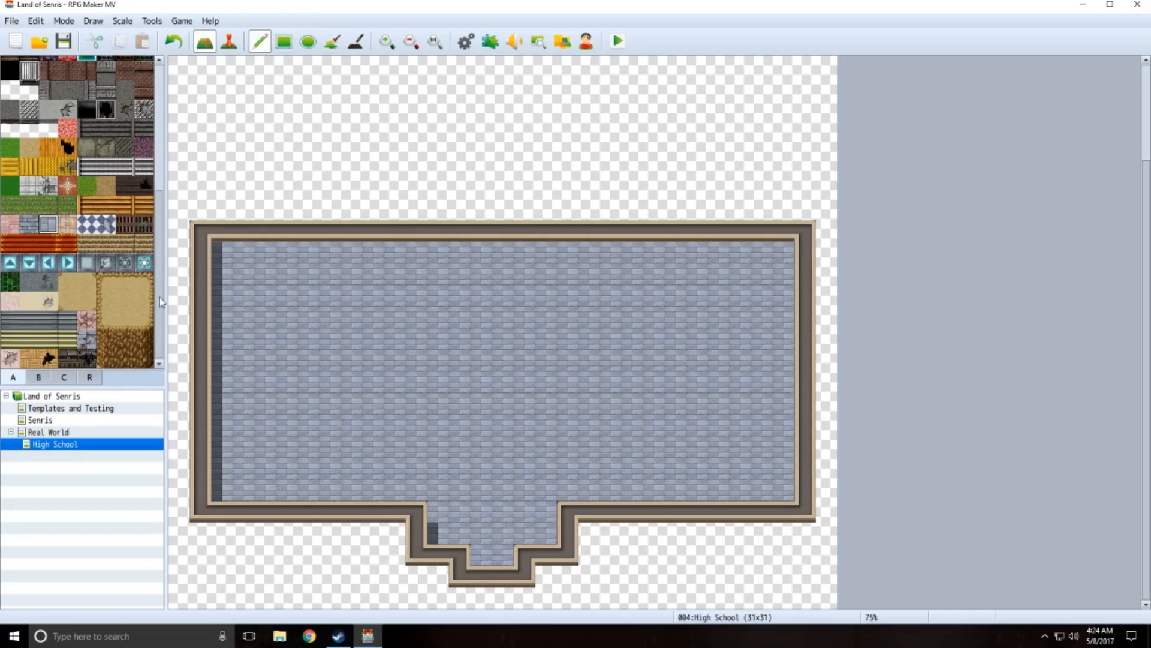
pyautogui.scroll(5, 136, 292)
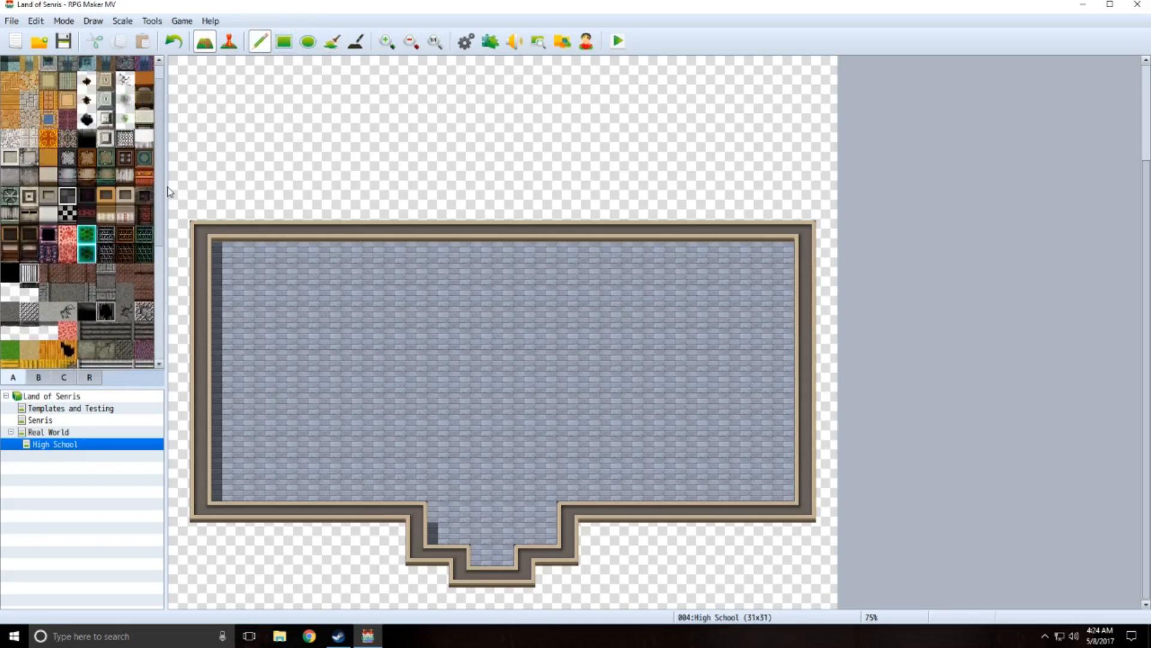
pyautogui.click(49, 214)
pyautogui.click(283, 40)
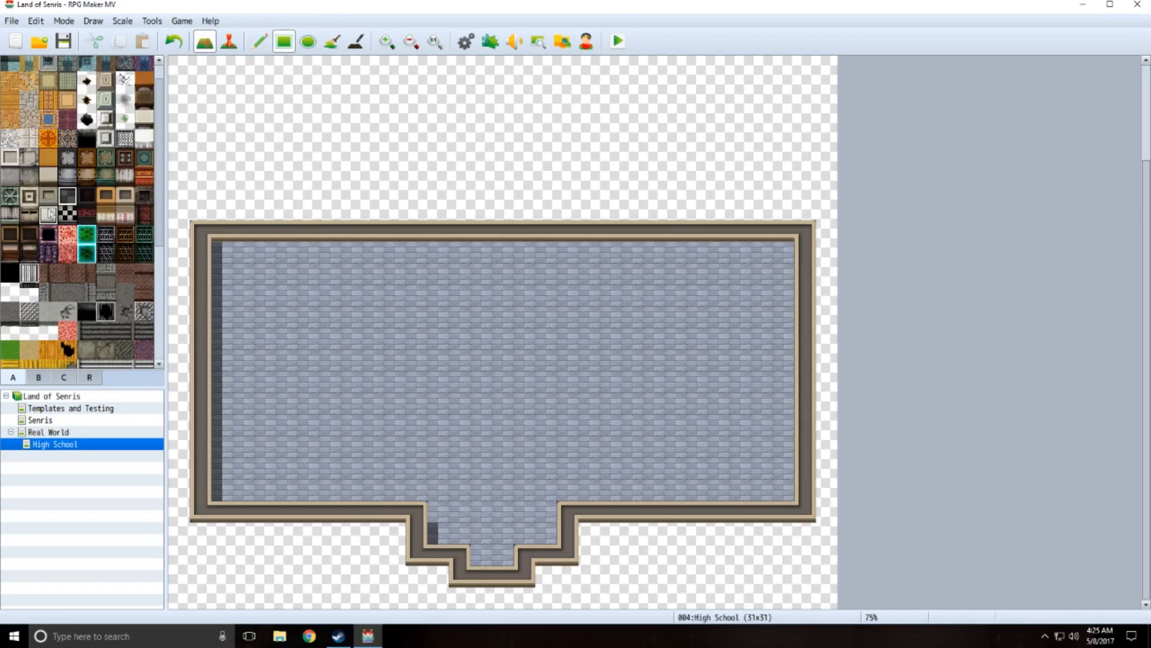
pyautogui.moveTo(279, 287); pyautogui.dragTo(411, 324)
pyautogui.click(48, 176)
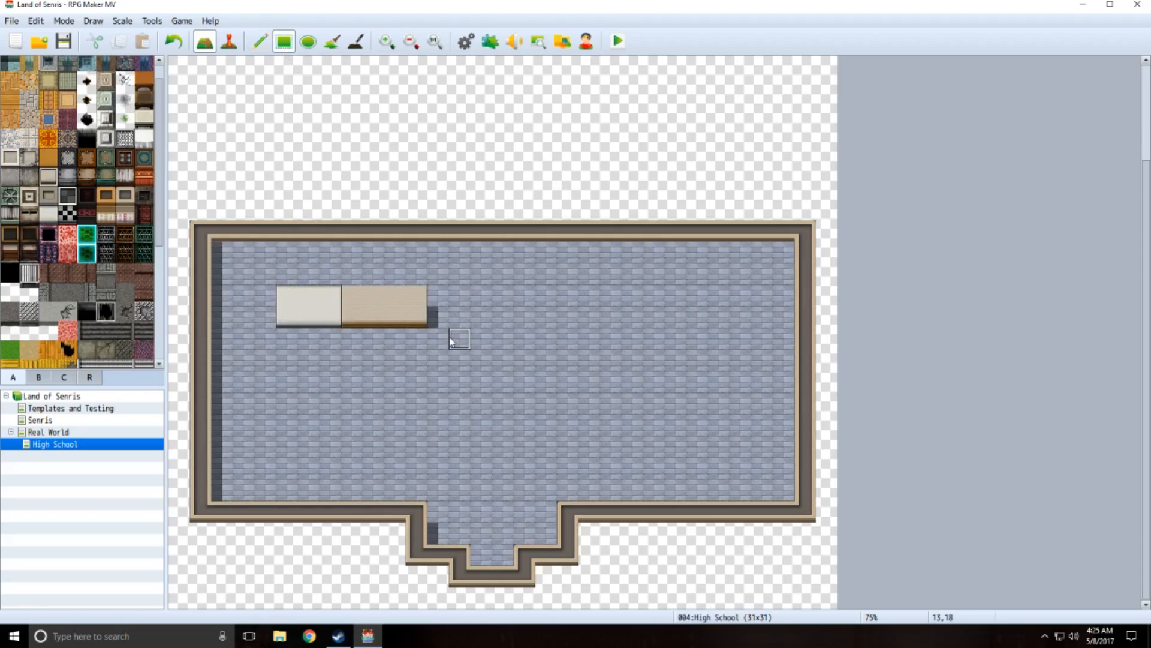
# - Remove the beige and off-white trial wall blocks by painting the blue-grey floor back over them
pyautogui.click(387, 41)
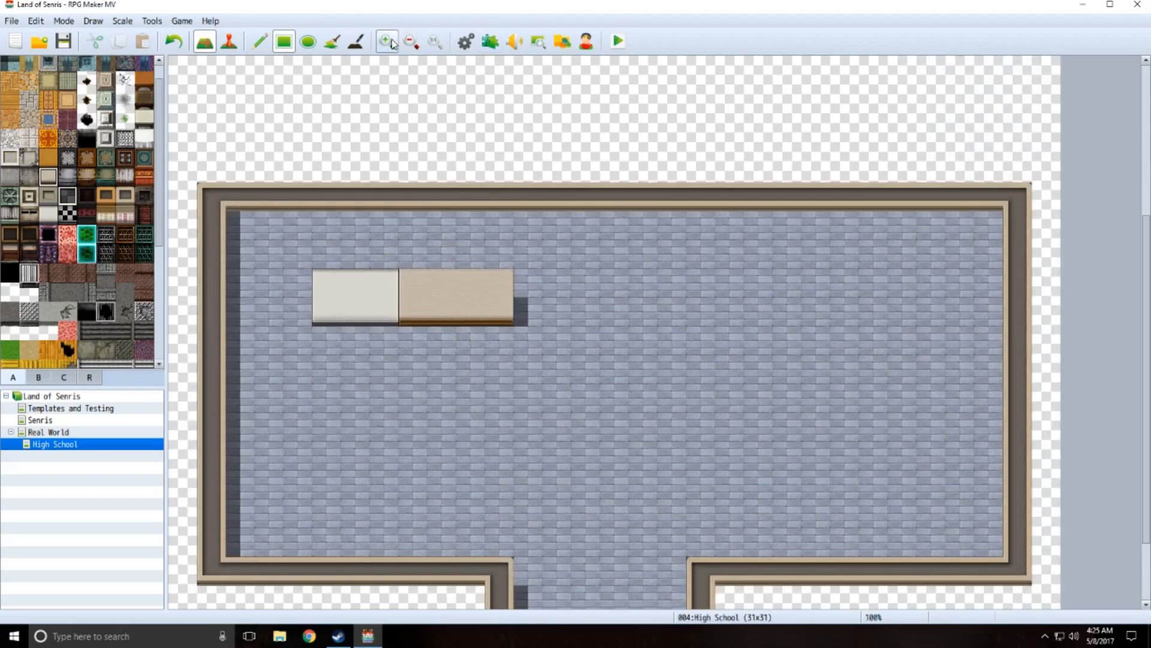
pyautogui.click(388, 42)
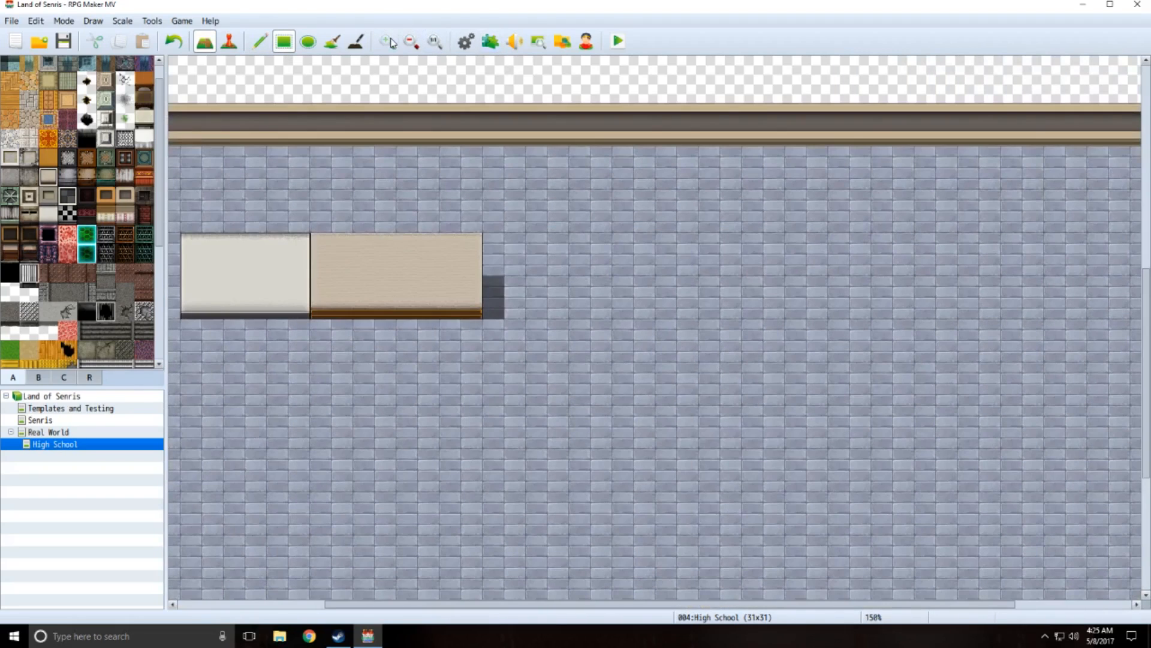
pyautogui.click(411, 42)
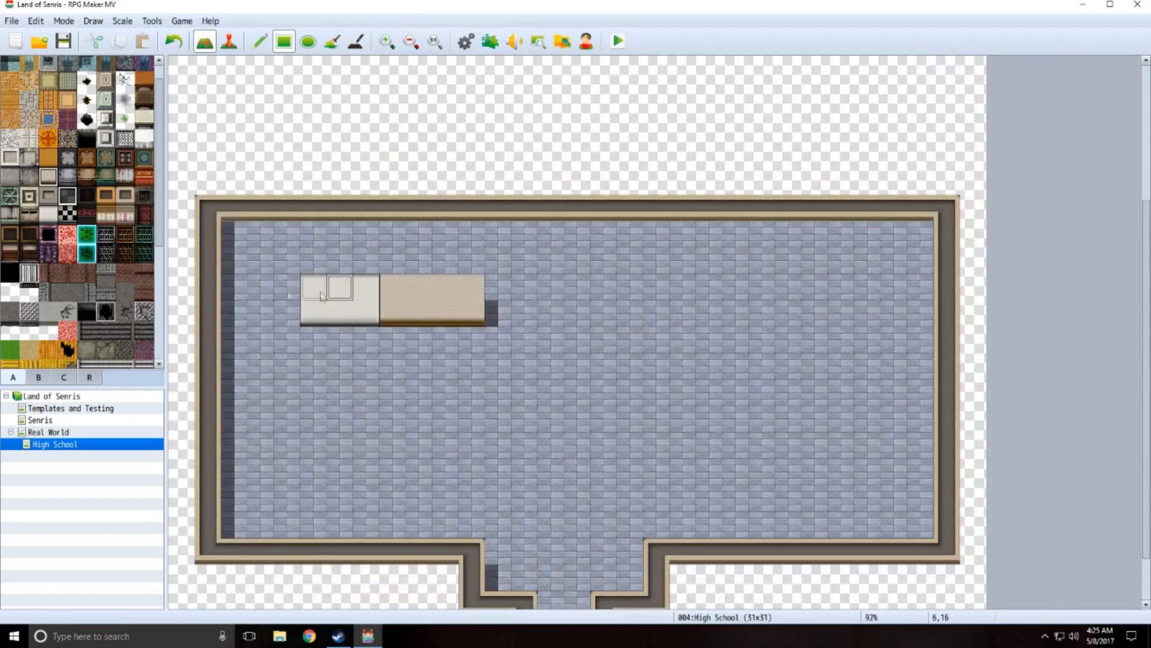
pyautogui.moveTo(384, 297); pyautogui.dragTo(477, 319)
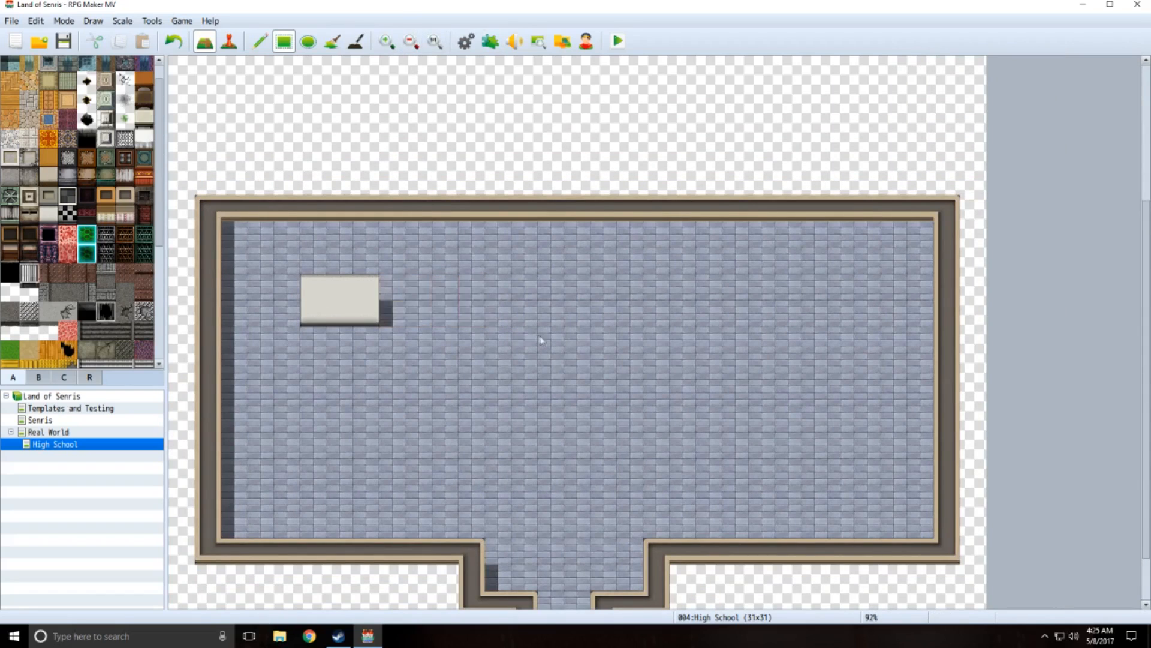
pyautogui.moveTo(308, 296); pyautogui.dragTo(390, 326)
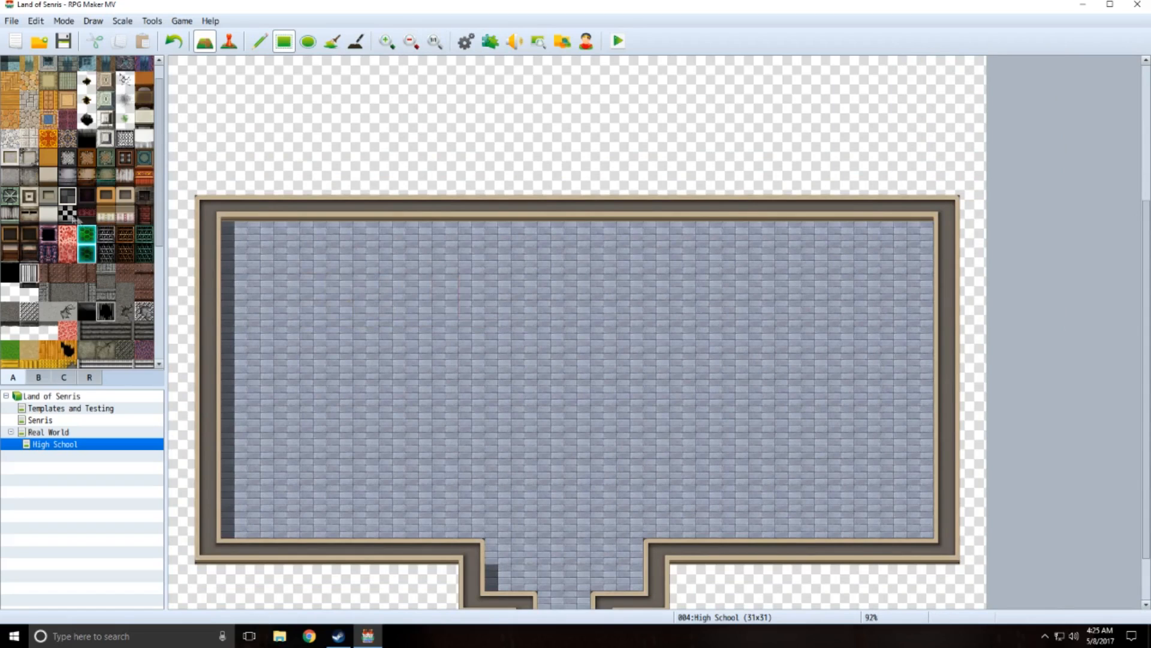
# - Try a ten-tile horizontal interior wall from the western outer wall along row 20 and paint the floor back over it
pyautogui.scroll(-3, 395, 300)
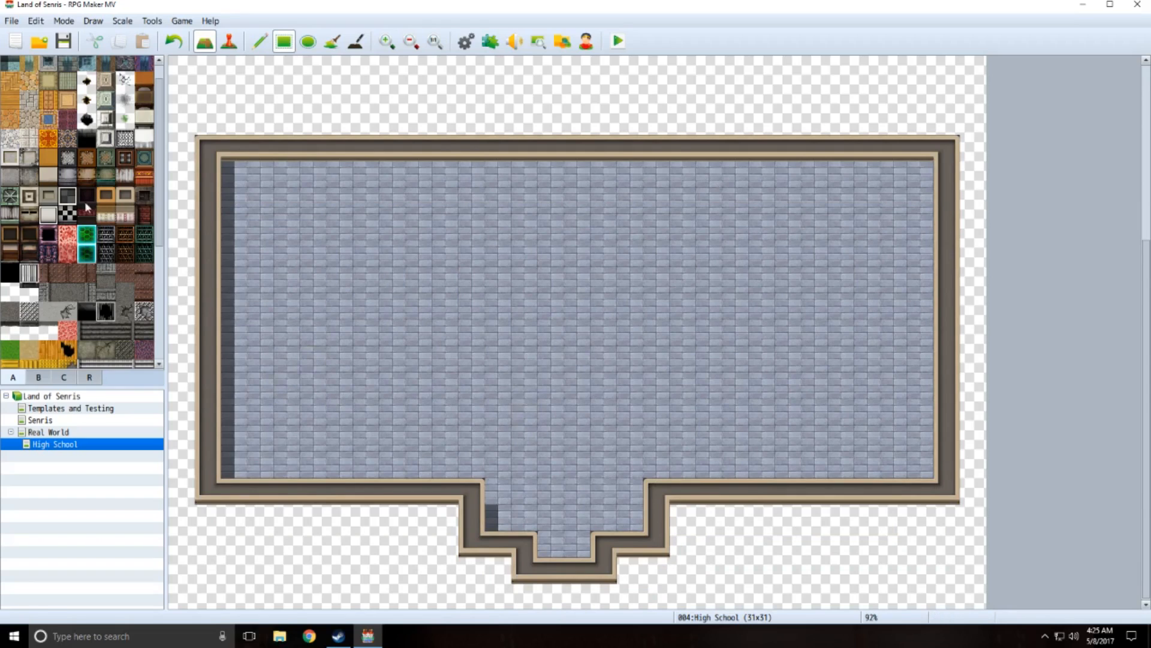
pyautogui.click(122, 202)
pyautogui.moveTo(240, 339); pyautogui.dragTo(463, 345)
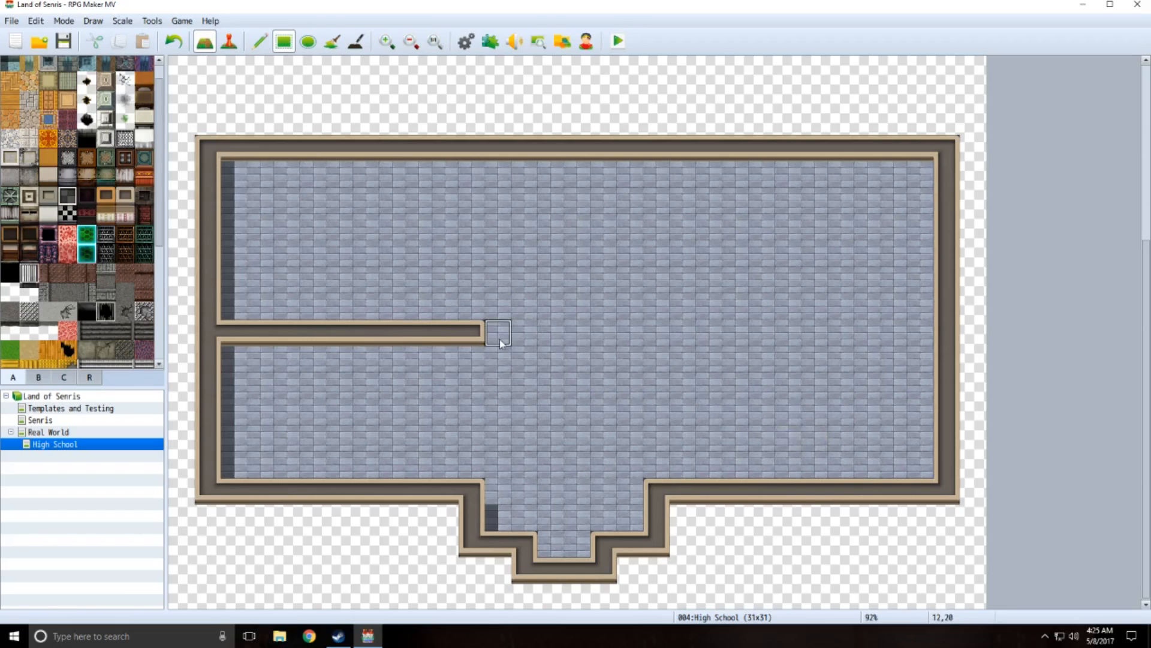
pyautogui.moveTo(471, 331); pyautogui.dragTo(236, 334)
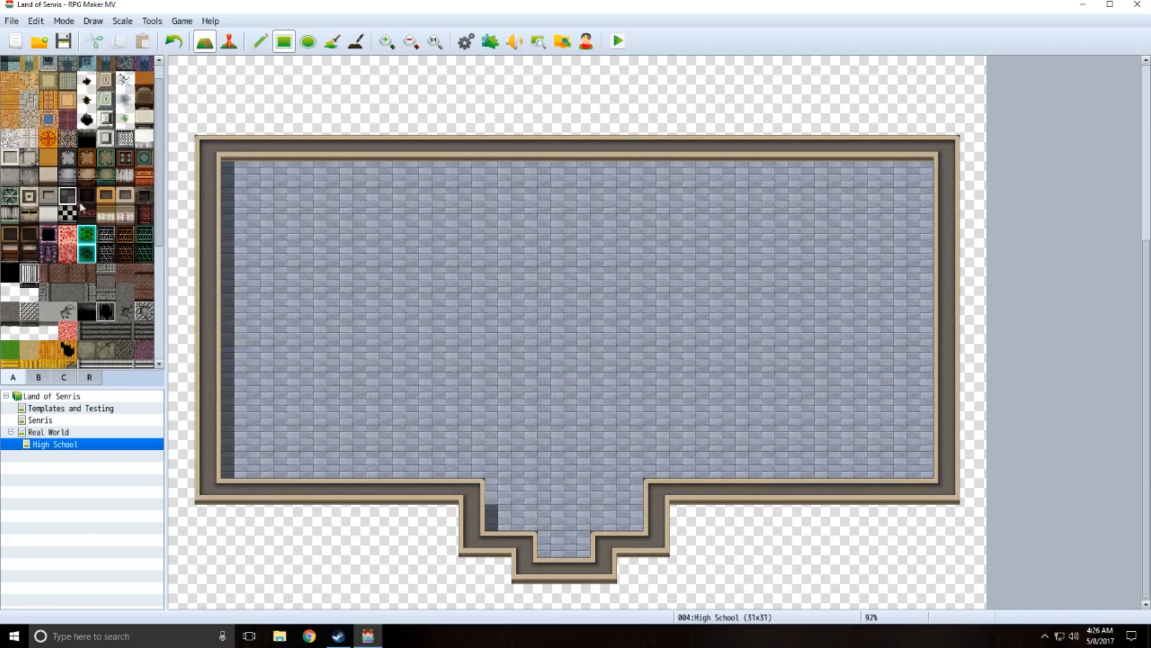
# - Look through the B and C tilesets for furniture and other objects suitable for the school interior
pyautogui.click(54, 215)
pyautogui.click(35, 377)
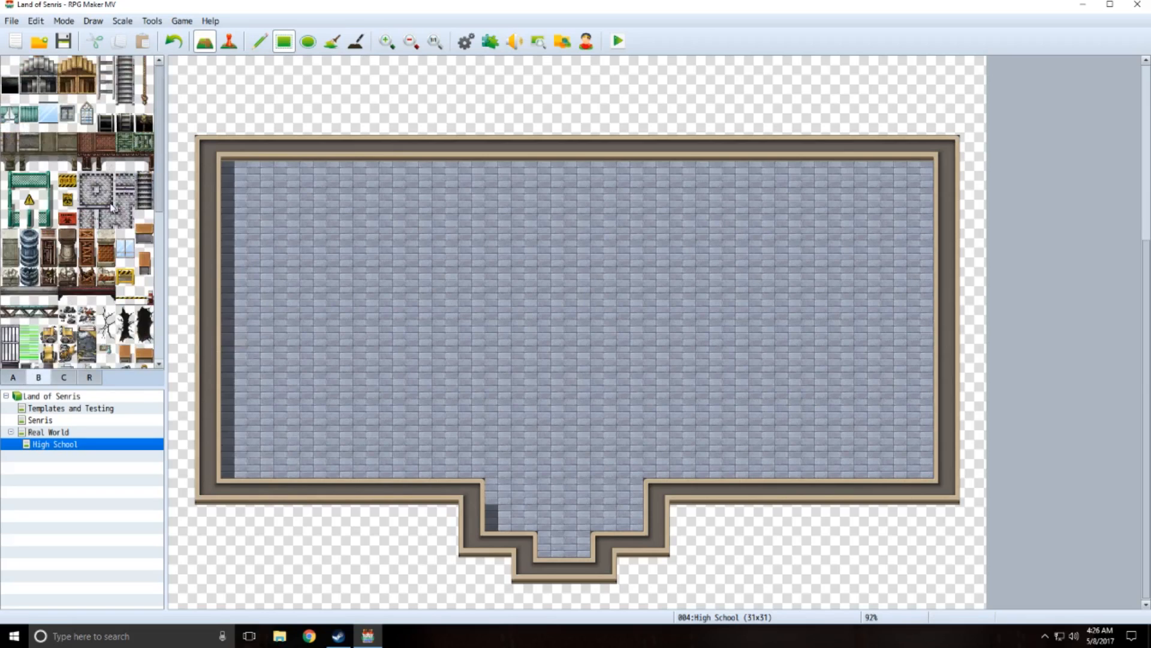
pyautogui.scroll(-2, 111, 206)
pyautogui.scroll(-3, 152, 224)
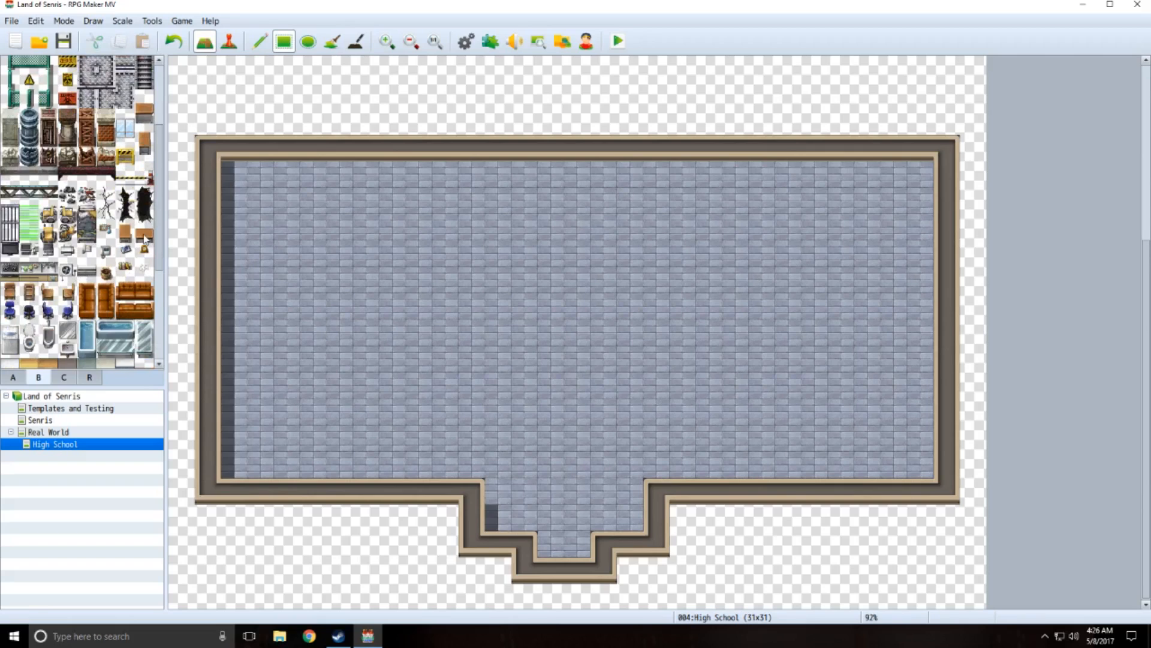
pyautogui.scroll(-5, 144, 252)
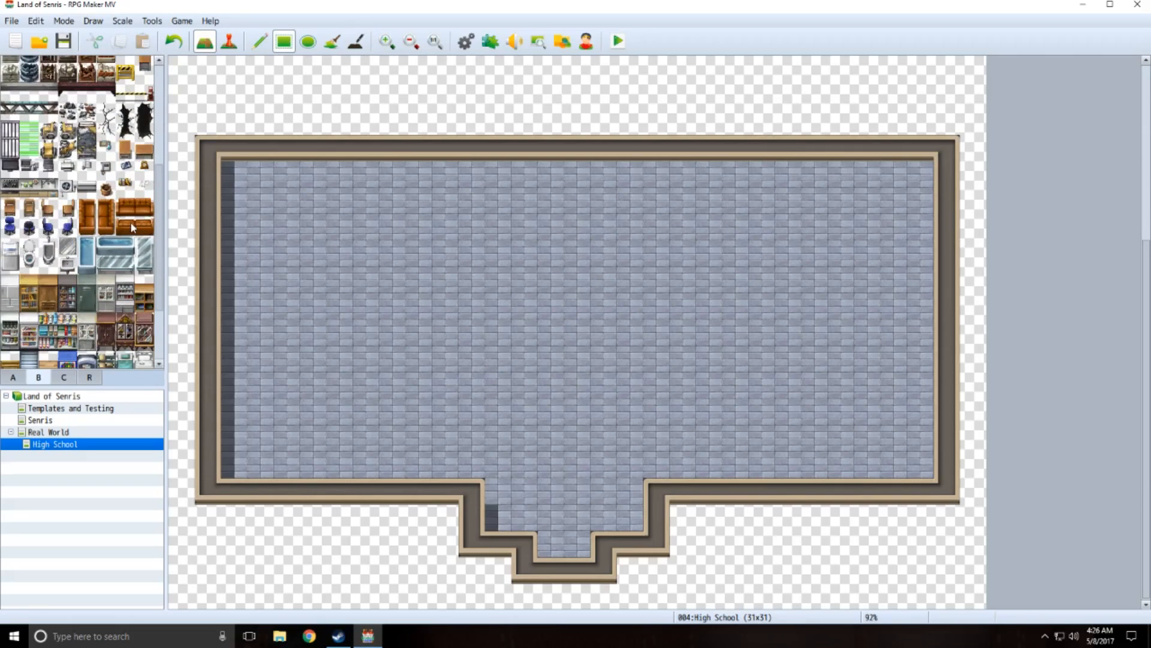
pyautogui.scroll(-1, 132, 227)
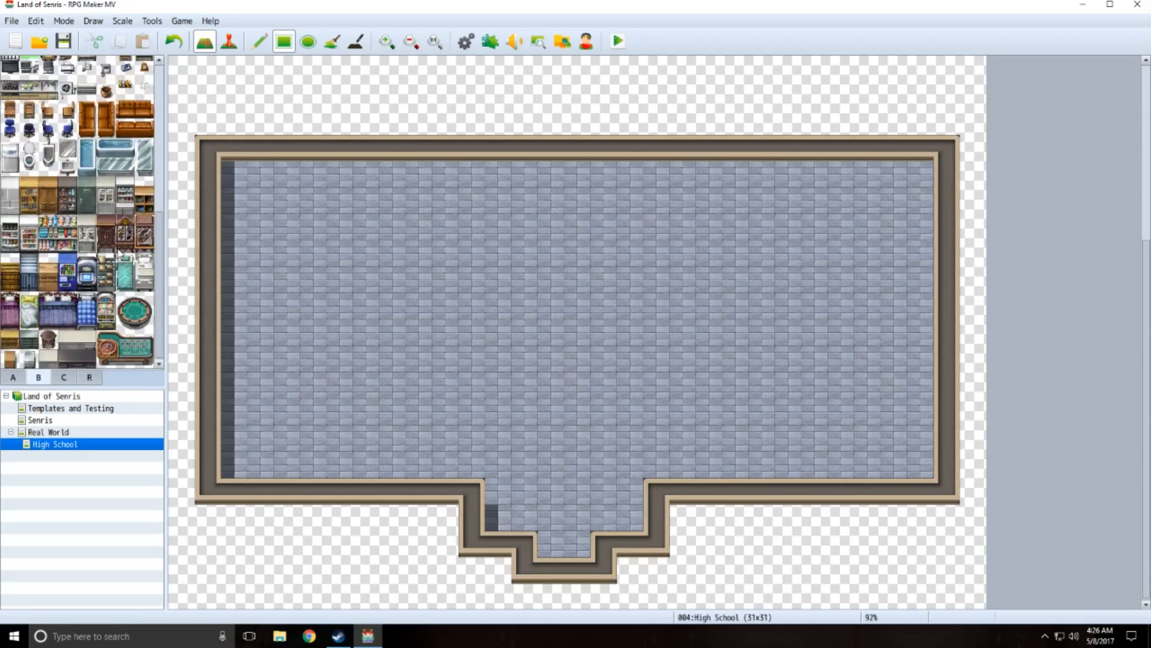
pyautogui.scroll(4, 119, 252)
pyautogui.scroll(1, 119, 252)
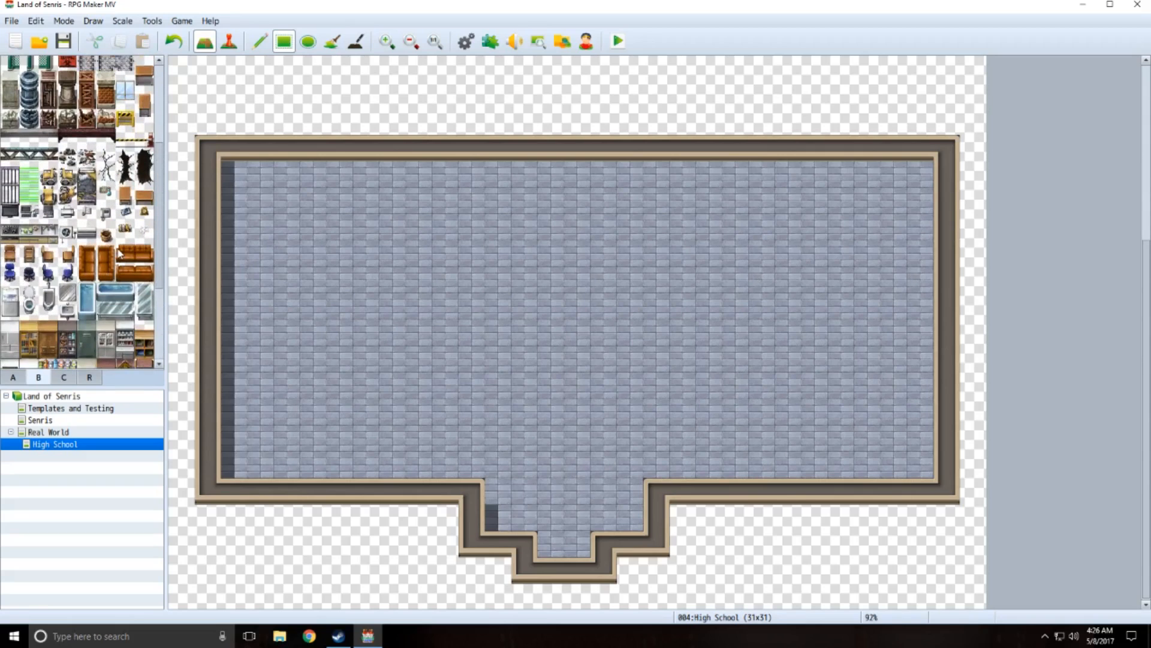
pyautogui.scroll(3, 118, 252)
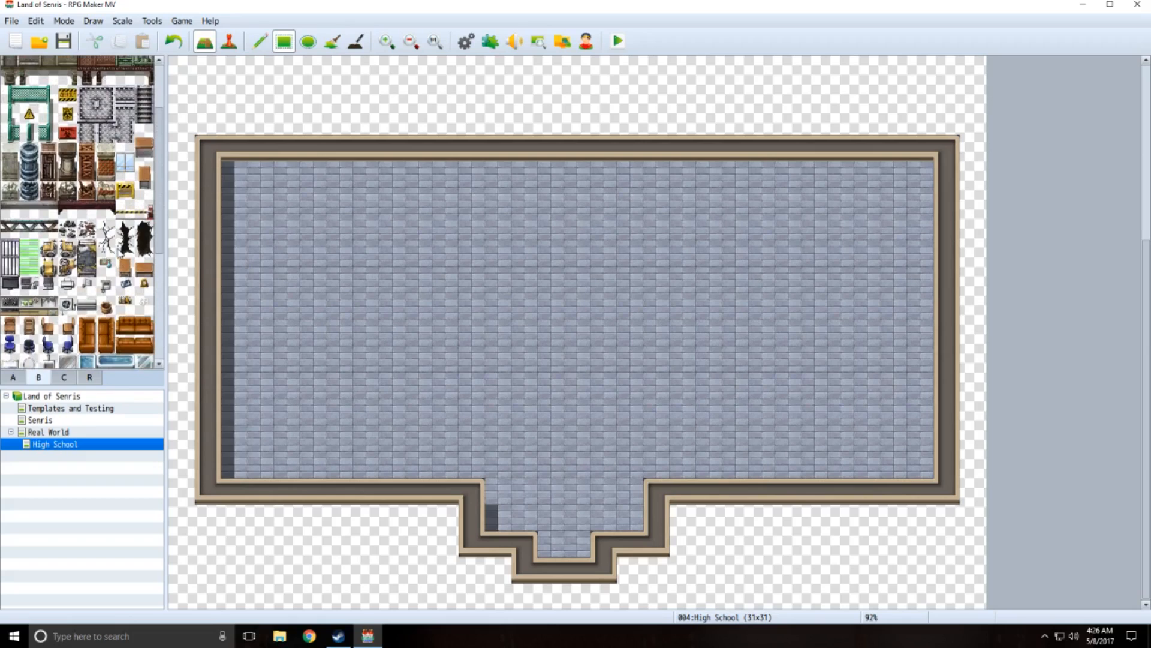
pyautogui.scroll(2, 78, 252)
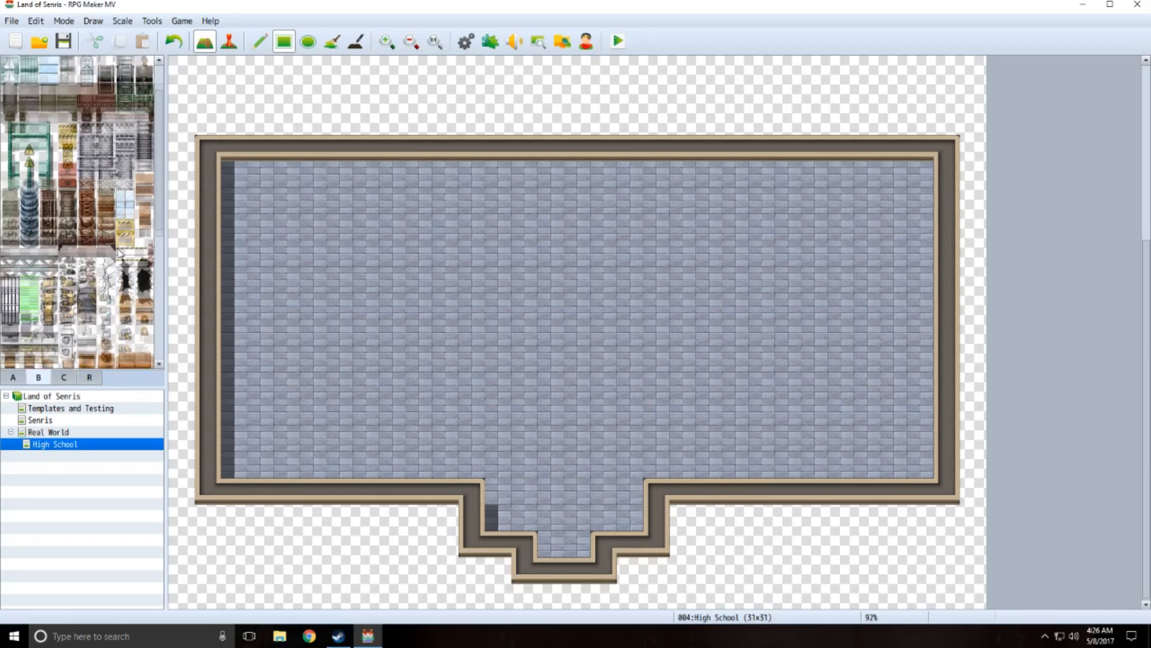
pyautogui.click(60, 375)
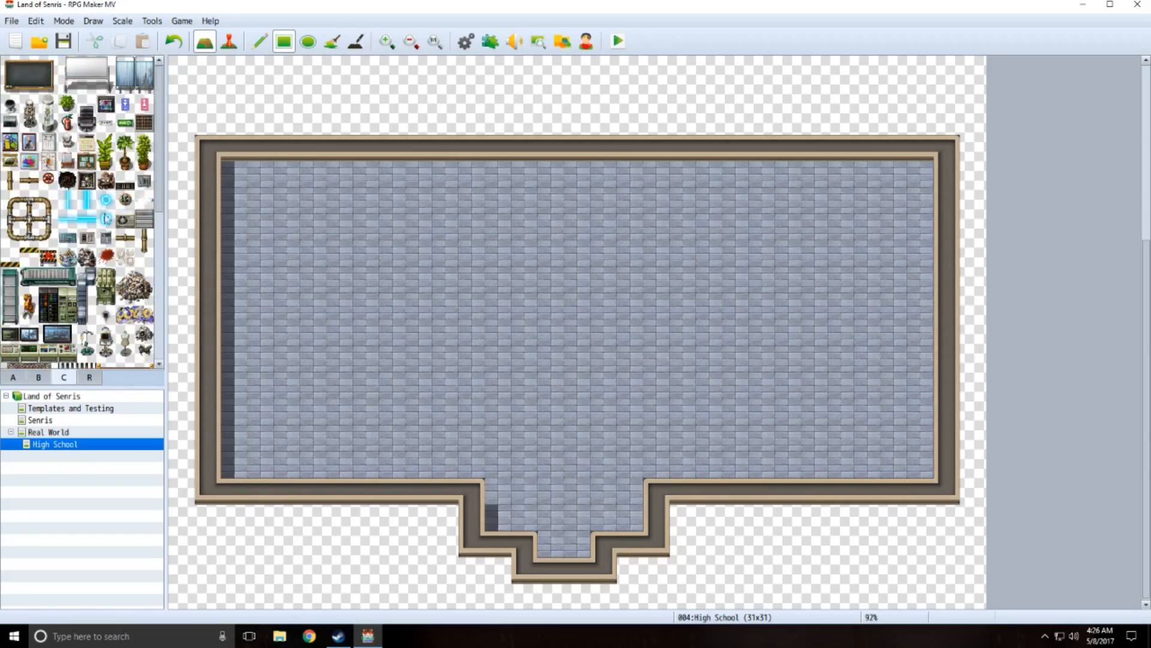
pyautogui.scroll(-10, 106, 219)
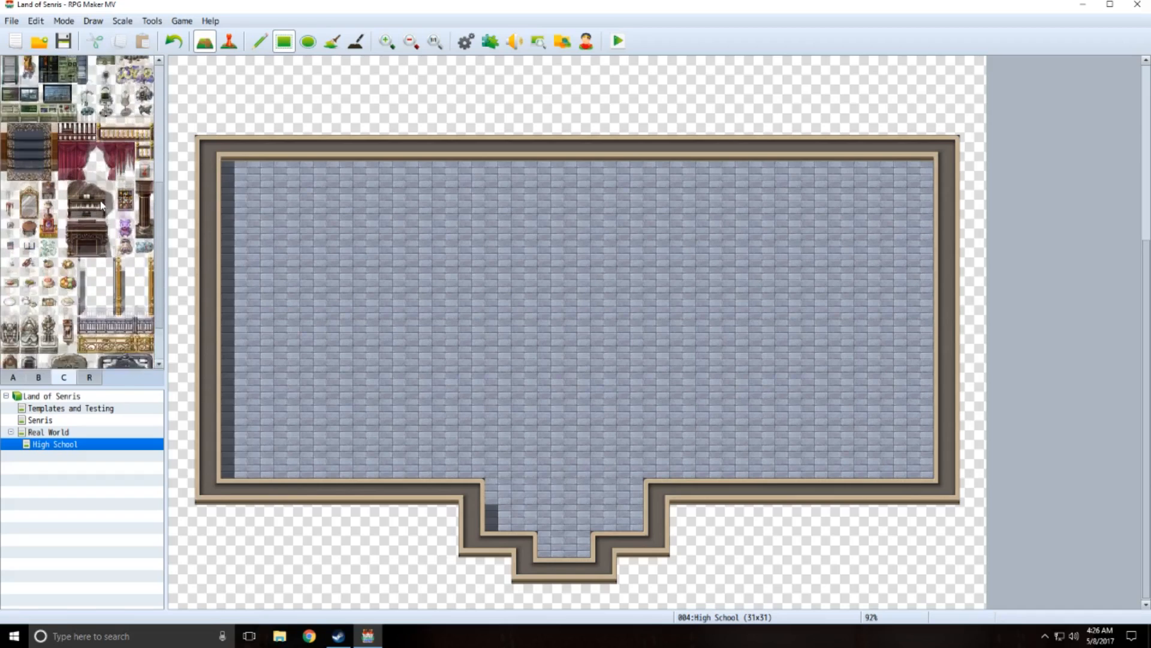
pyautogui.scroll(-5, 101, 205)
pyautogui.click(39, 379)
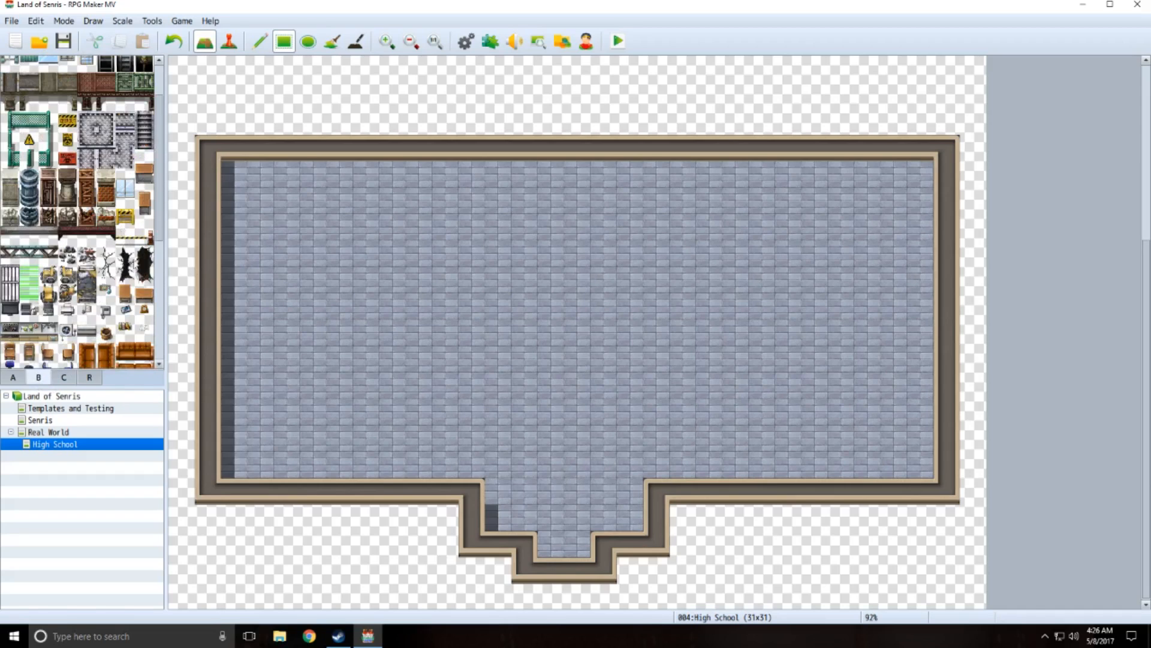
pyautogui.click(145, 296)
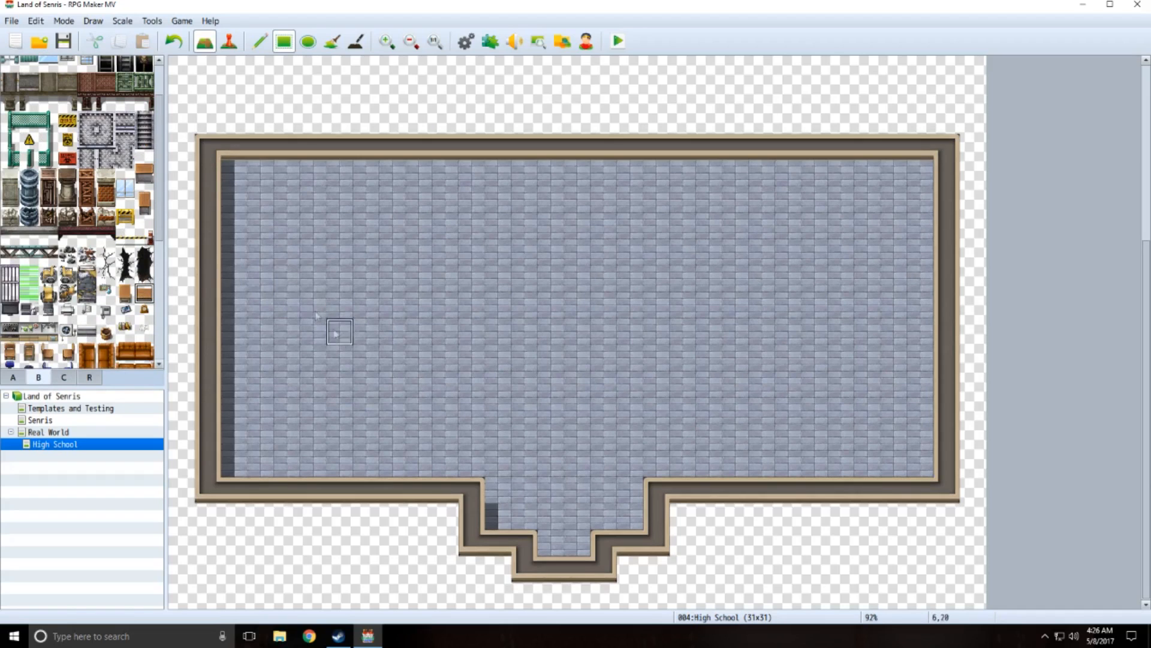
# - Extend the outer walls north to row 1 and fill the enlarged interior with blue-grey floor, replacing the former north wall
pyautogui.scroll(1, 406, 244)
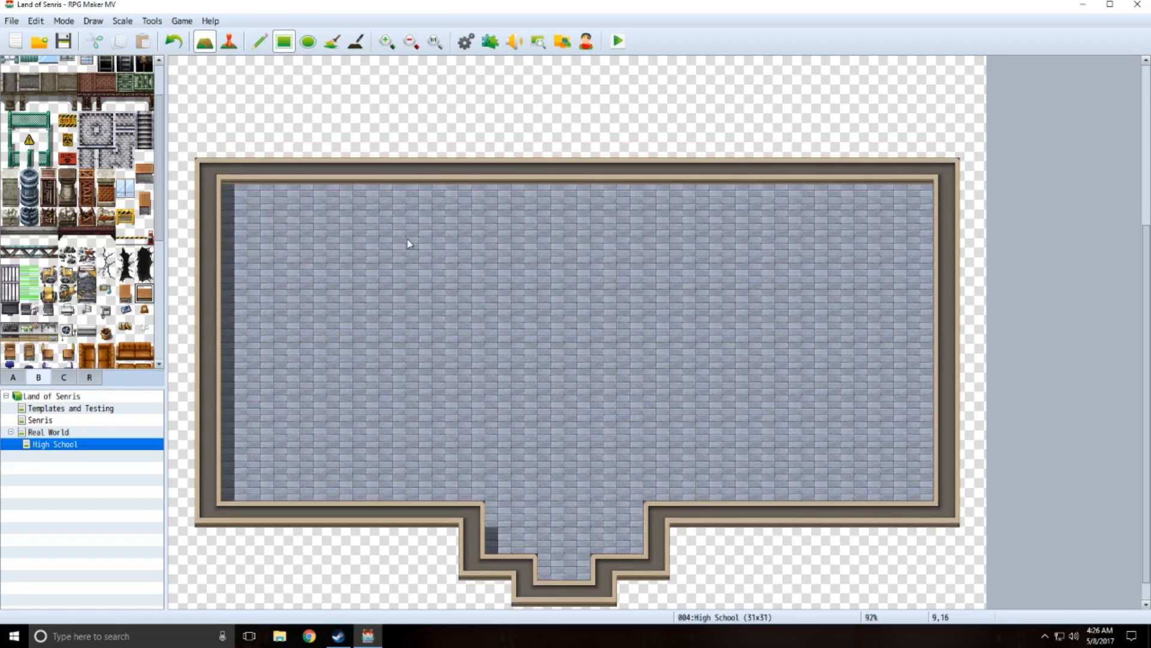
pyautogui.click(412, 41)
pyautogui.click(413, 42)
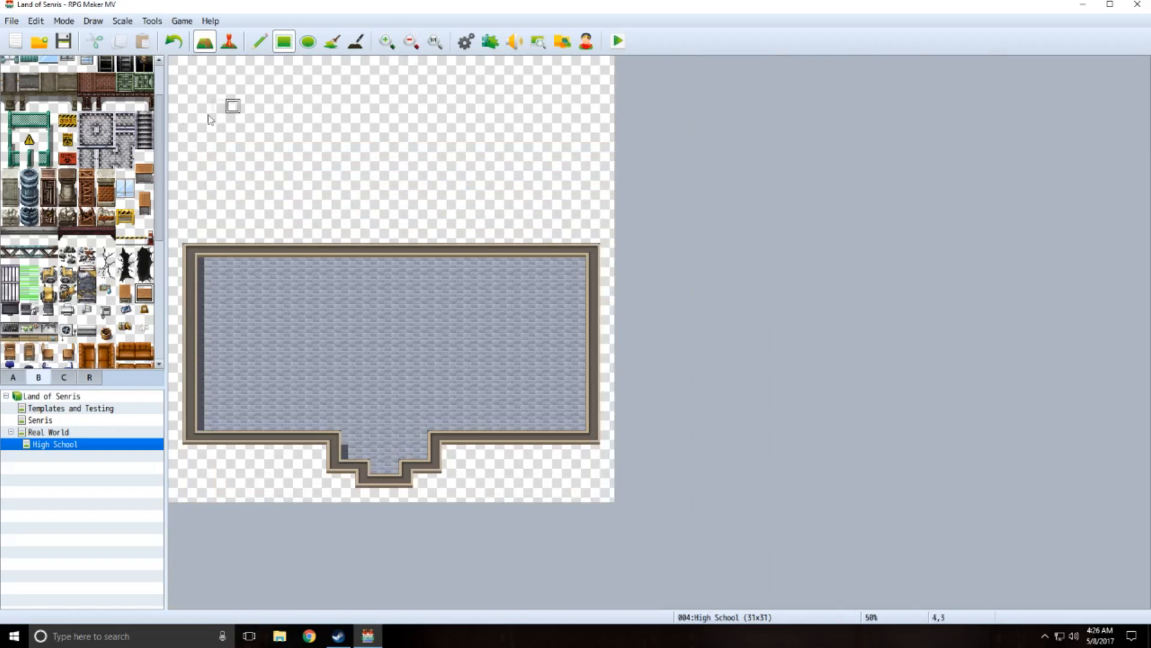
pyautogui.click(15, 377)
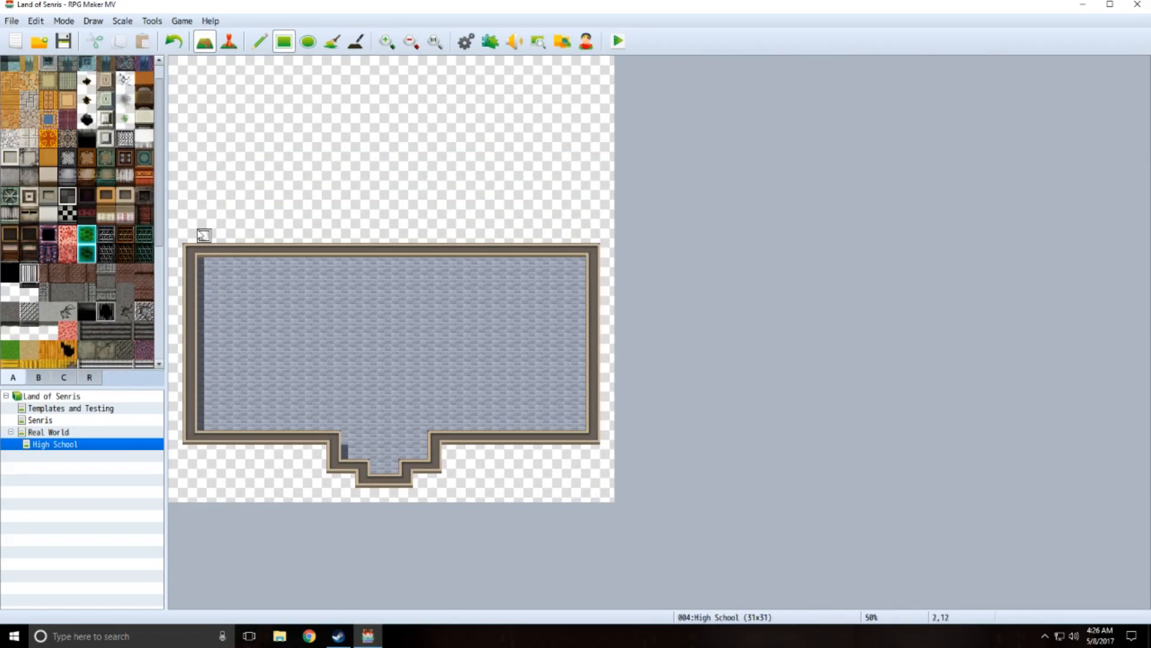
pyautogui.moveTo(204, 235)
pyautogui.mouseDown()
pyautogui.moveTo(187, 197)
pyautogui.moveTo(198, 76)
pyautogui.moveTo(578, 80)
pyautogui.moveTo(589, 91)
pyautogui.moveTo(588, 237)
pyautogui.mouseUp()
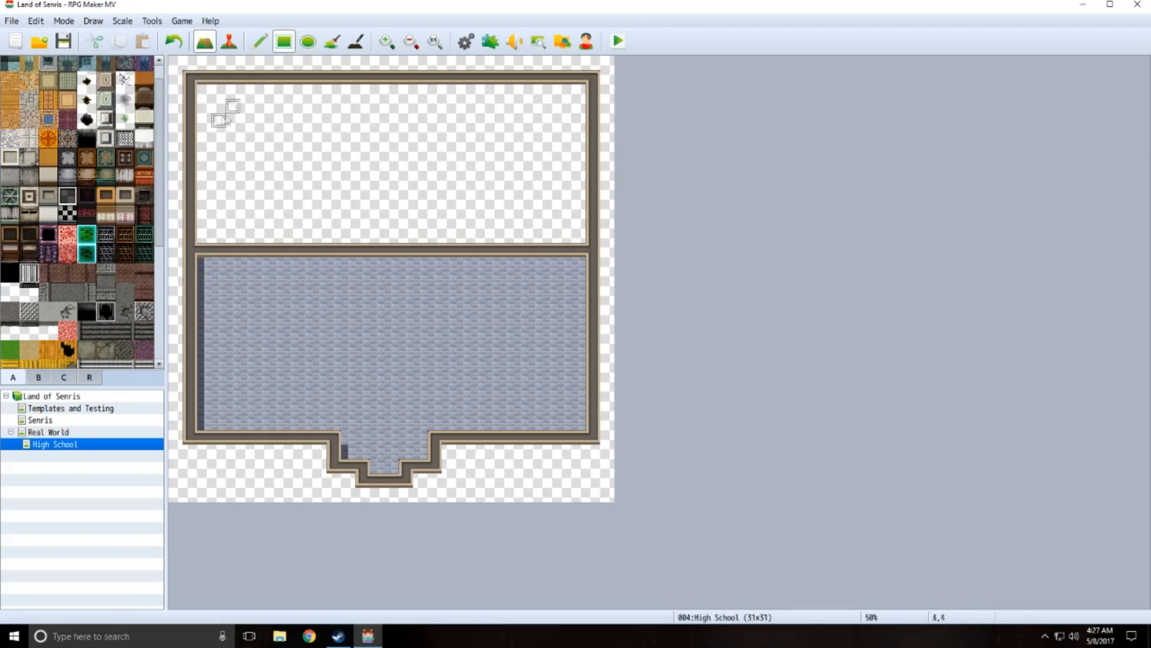
pyautogui.moveTo(205, 90); pyautogui.dragTo(307, 195)
pyautogui.moveTo(356, 239); pyautogui.dragTo(586, 278)
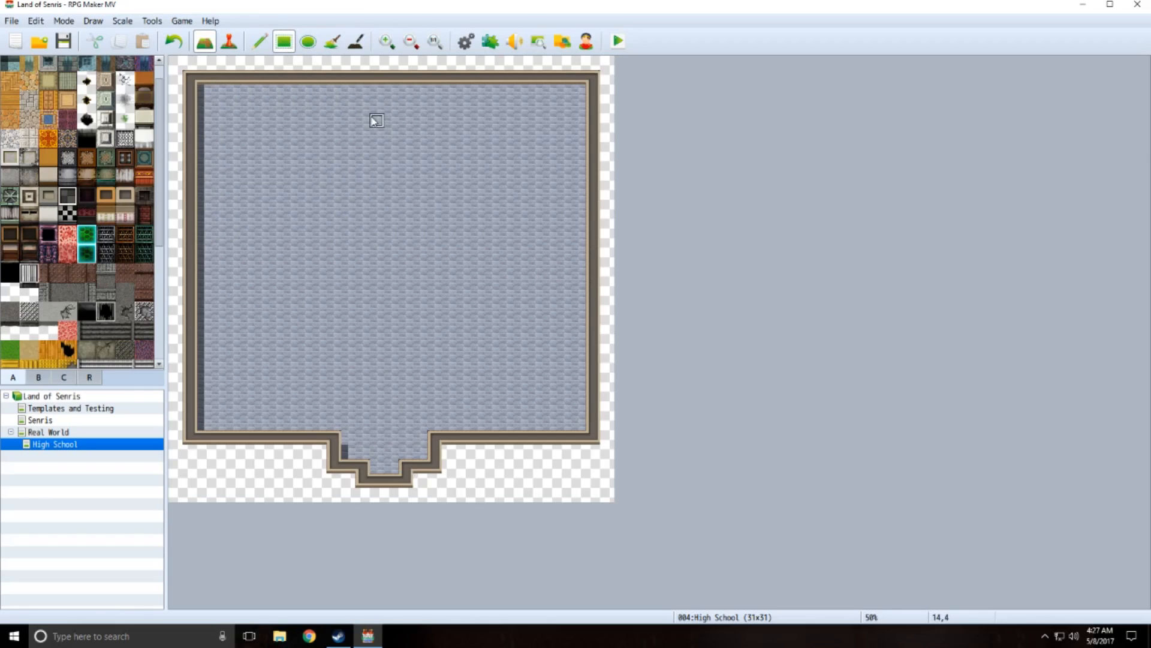
# - Paint a two-tile-high off-white wall face across the full interior width directly below the north outer wall
pyautogui.click(387, 41)
pyautogui.click(386, 41)
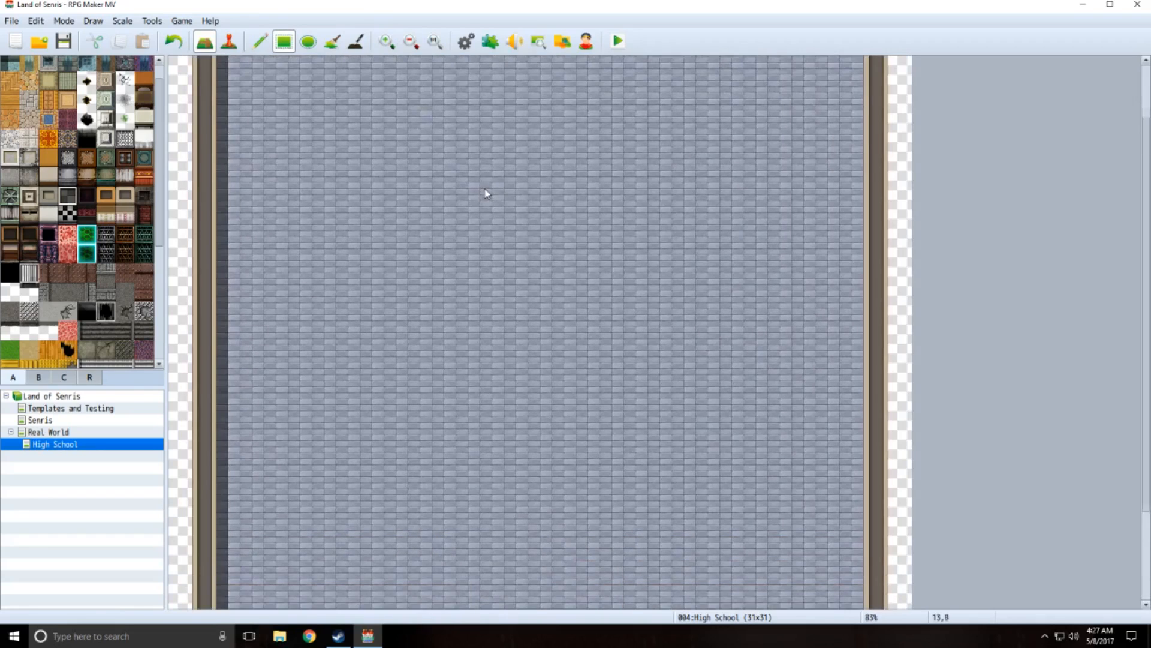
pyautogui.scroll(2, 487, 194)
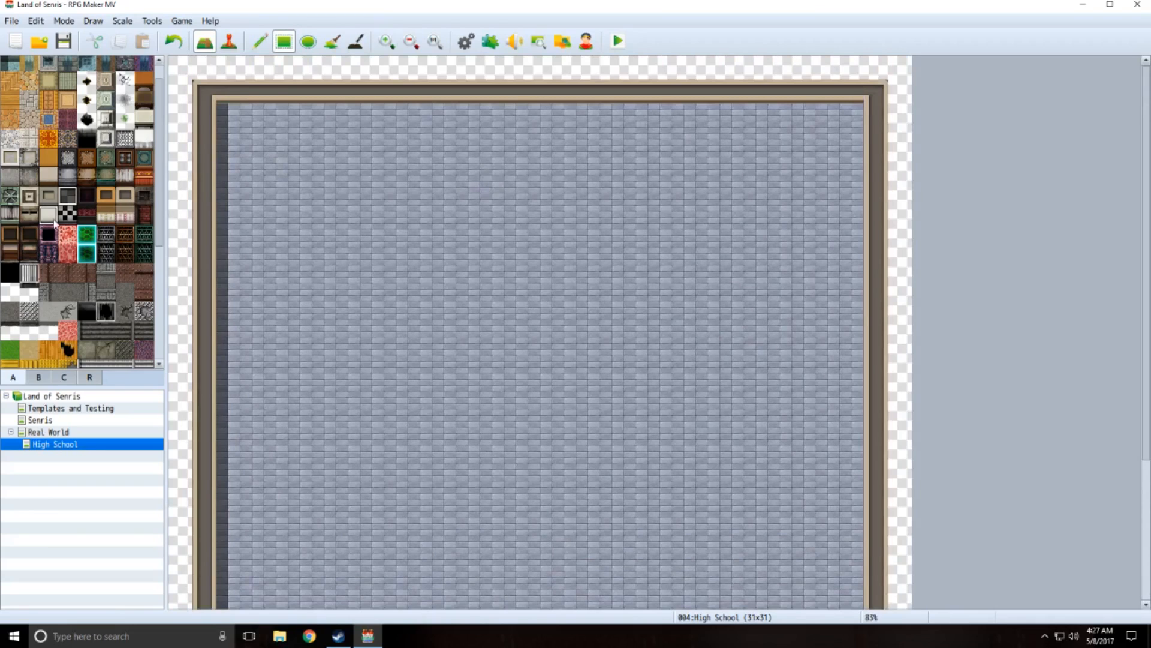
pyautogui.moveTo(235, 122); pyautogui.dragTo(853, 135)
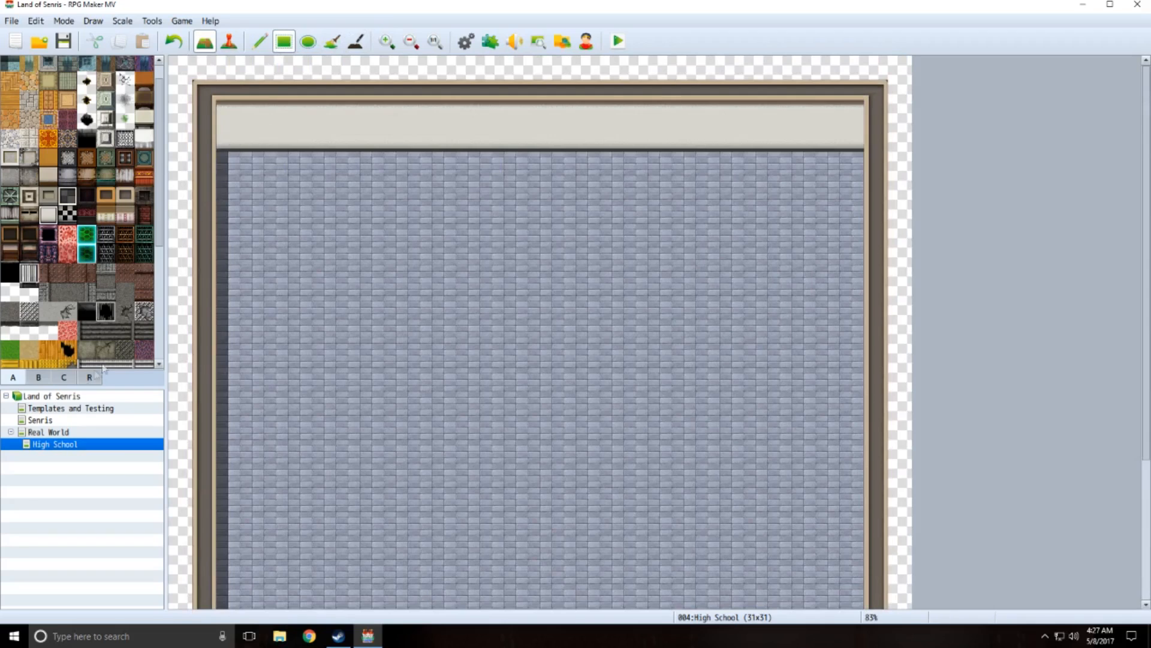
# - Try a small two-tile-high wooden desk in column 4 near the north wall and undo an extra placement beside it
pyautogui.click(37, 377)
pyautogui.scroll(-5, 95, 262)
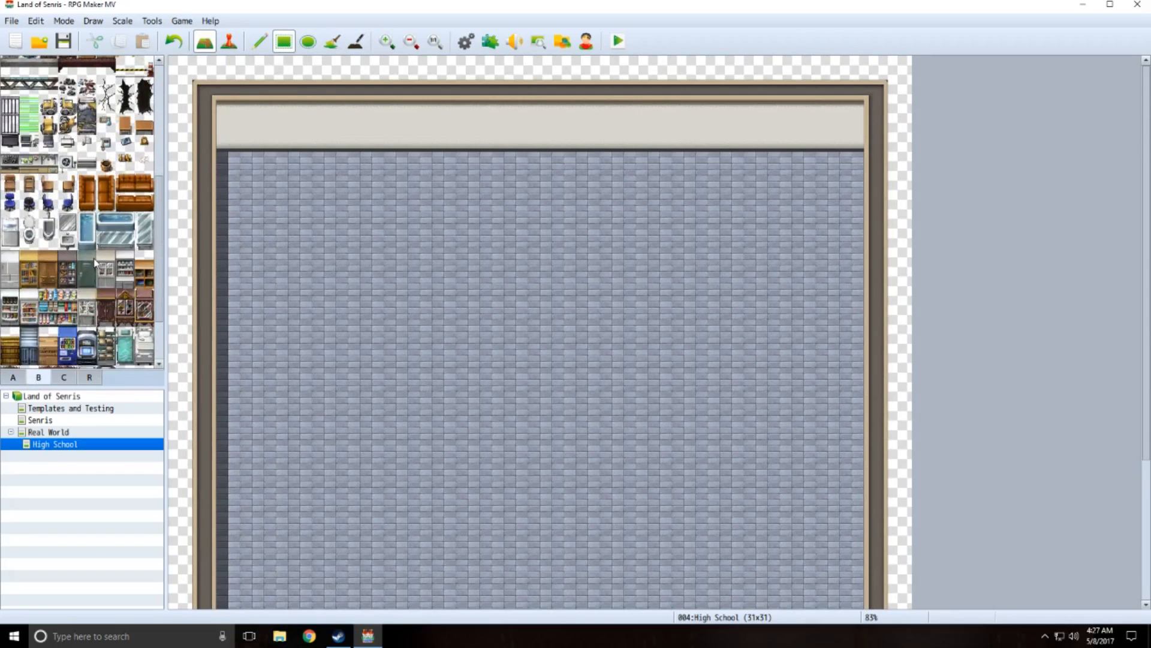
pyautogui.scroll(5, 95, 262)
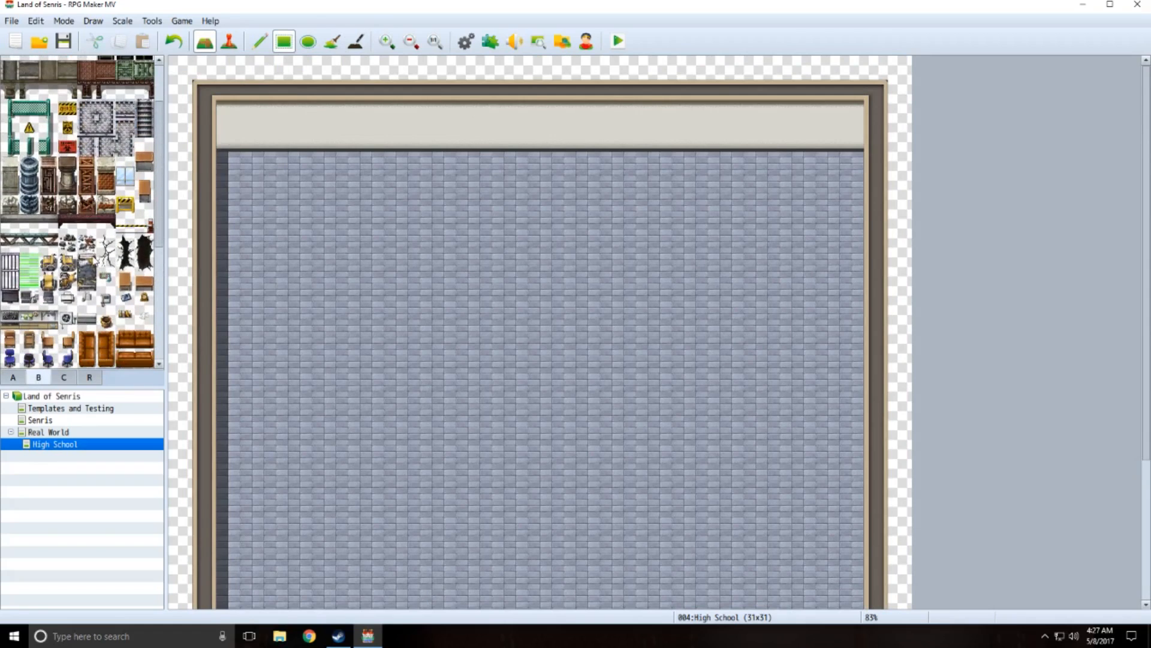
pyautogui.click(144, 164)
pyautogui.moveTo(144, 146); pyautogui.dragTo(144, 168)
pyautogui.click(260, 41)
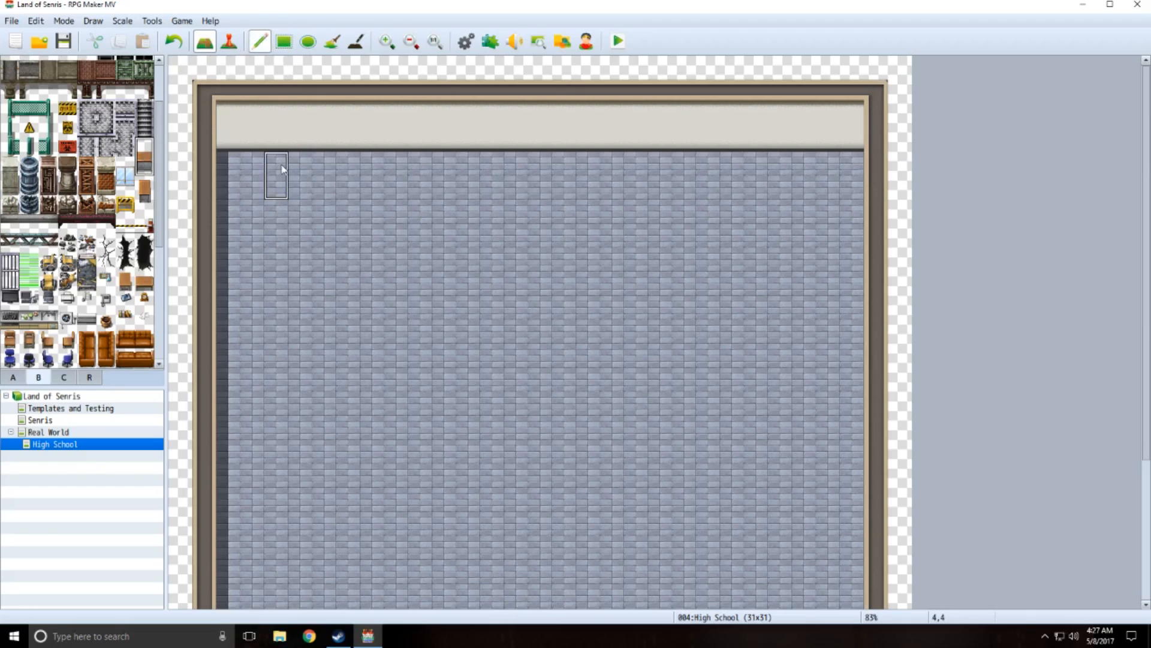
pyautogui.click(281, 187)
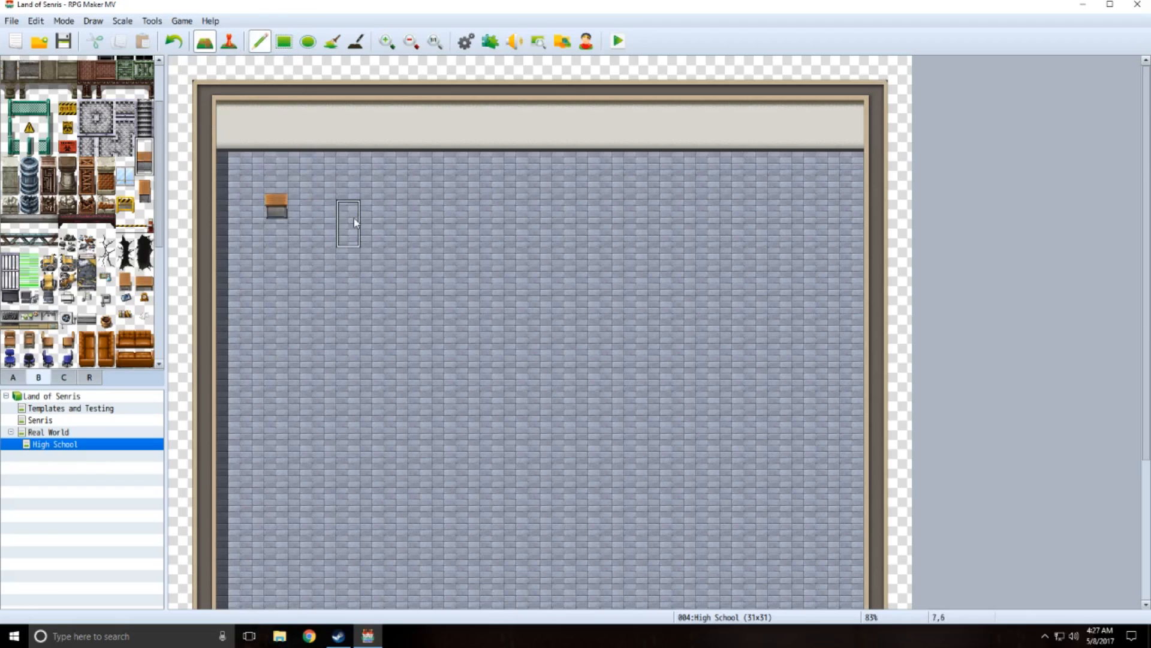
pyautogui.click(300, 195)
pyautogui.hotkey('ctrl', 'z')
pyautogui.scroll(-3, 131, 213)
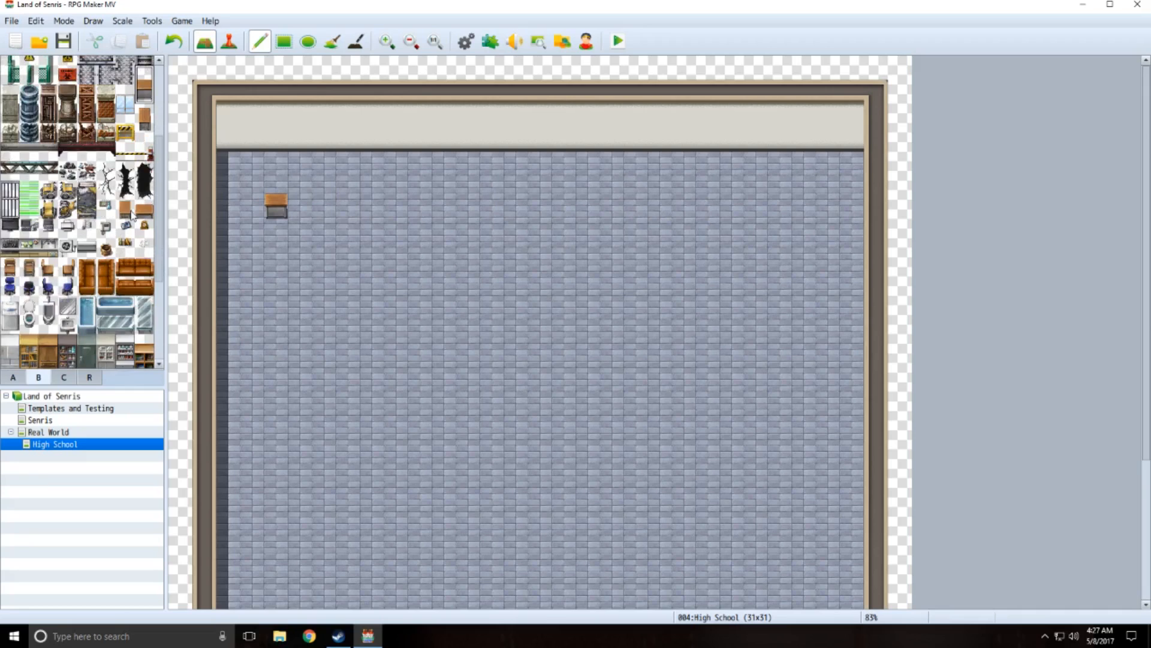
pyautogui.moveTo(162, 225); pyautogui.dragTo(173, 139)
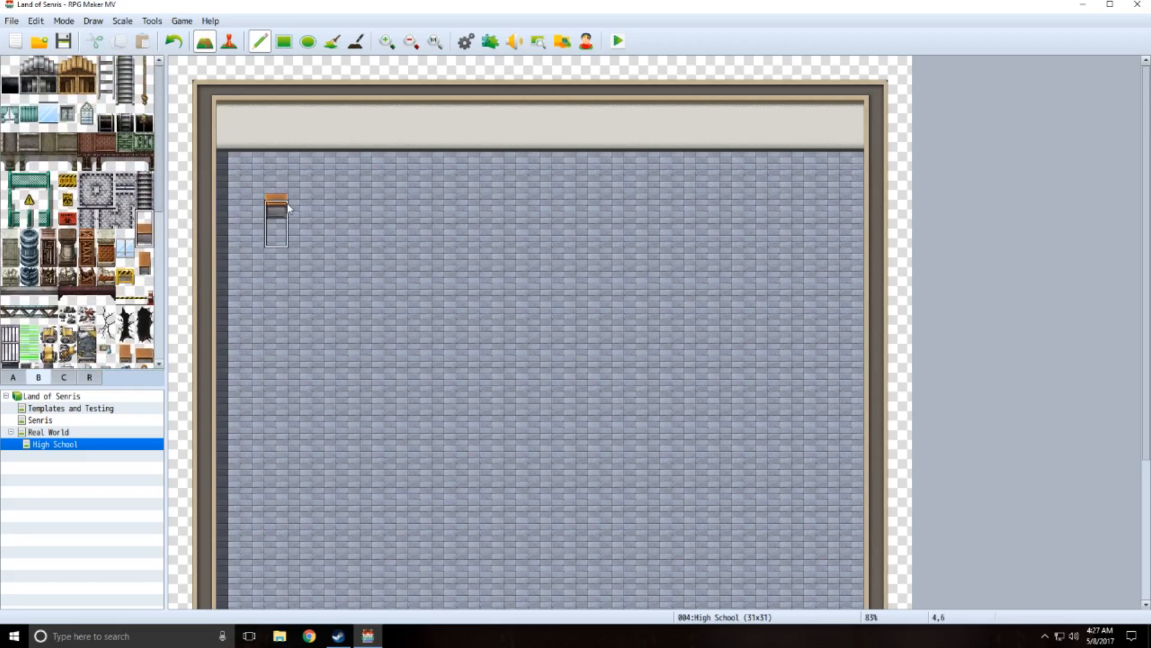
# - Try a black office chair in column 4 just below the north wall face, above the wooden desk
pyautogui.click(62, 377)
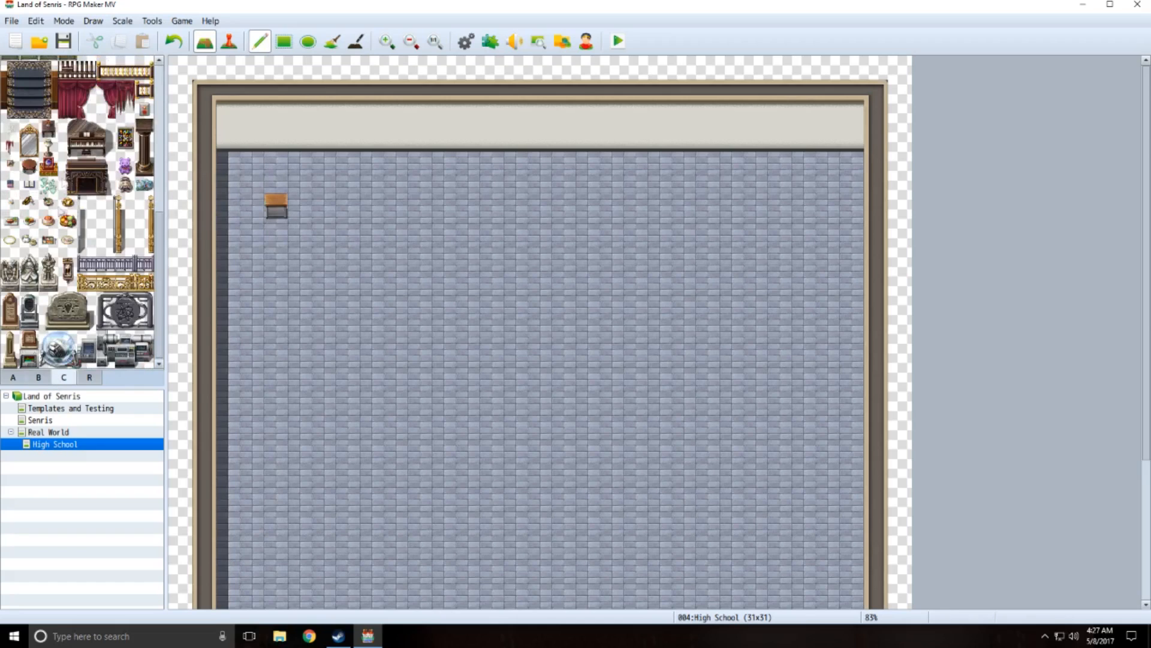
pyautogui.scroll(6, 105, 238)
pyautogui.scroll(2, 105, 238)
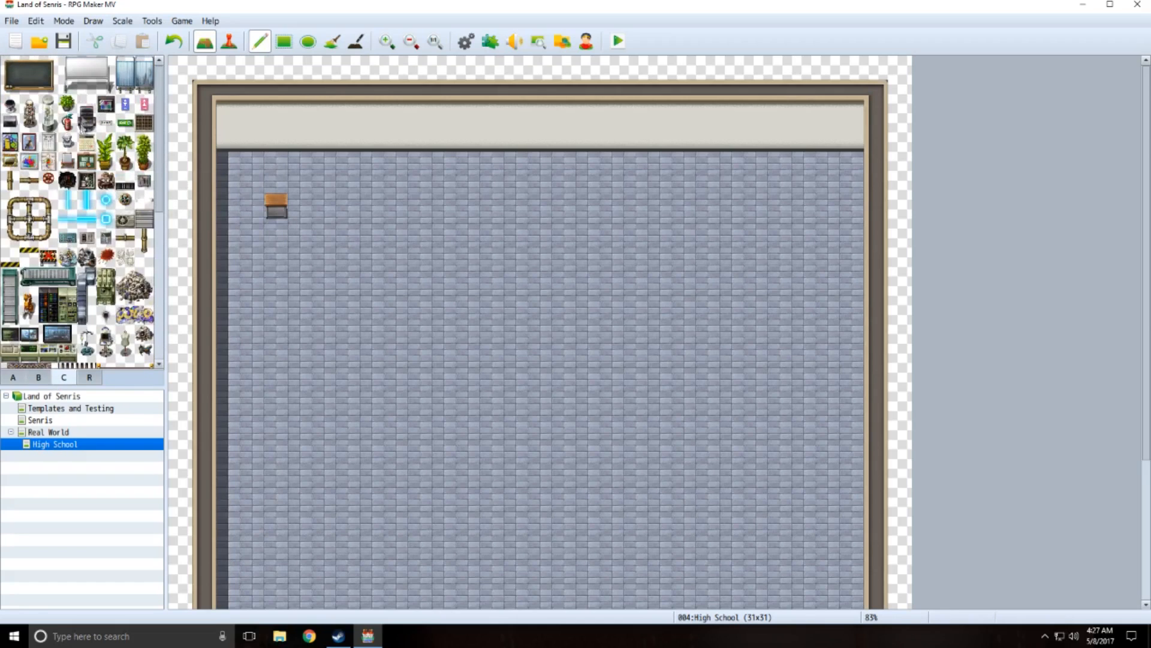
pyautogui.moveTo(87, 123); pyautogui.dragTo(87, 103)
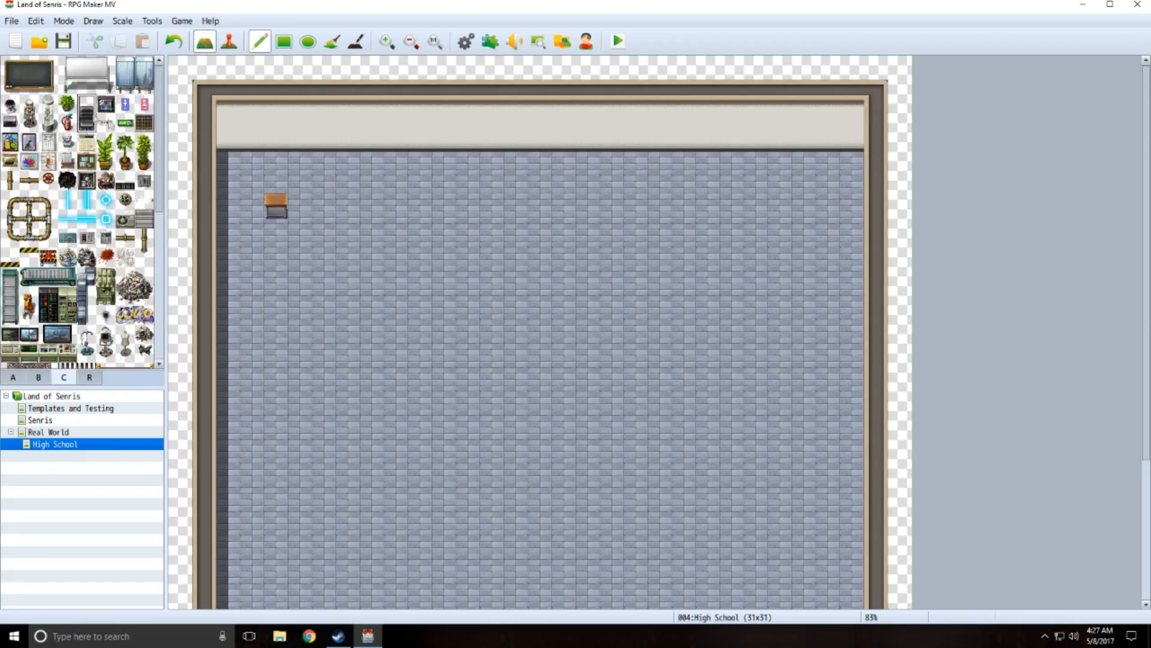
pyautogui.click(273, 147)
pyautogui.rightClick(343, 192)
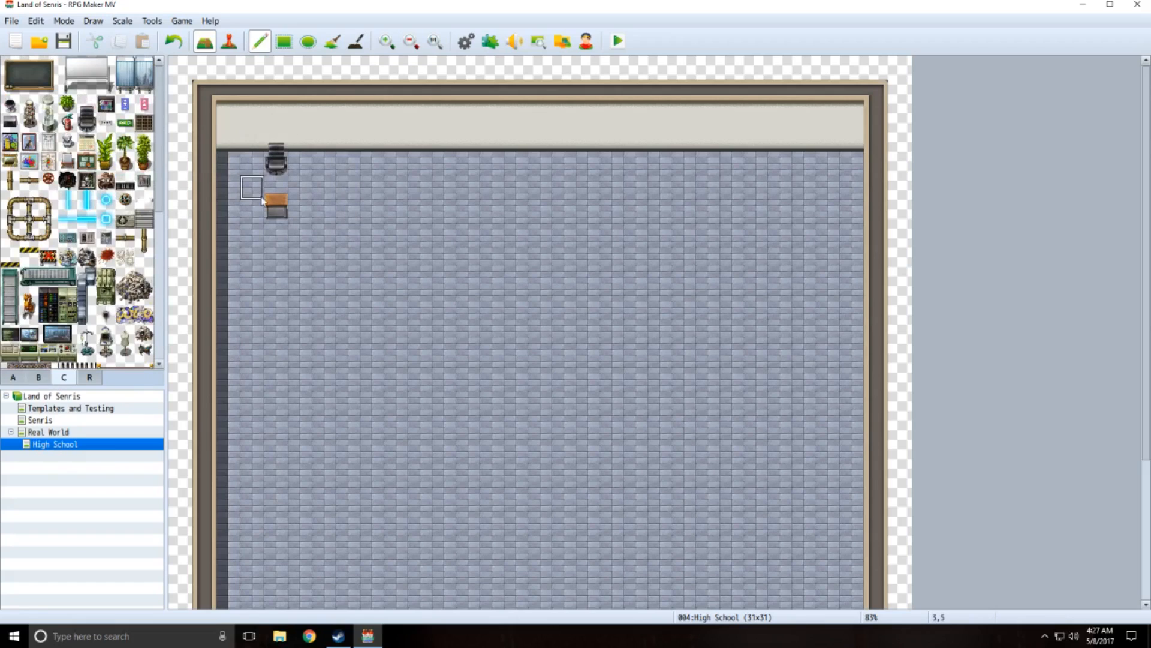
# - Move the wooden desk up one tile so it stands directly in front of the office chair
pyautogui.click(39, 377)
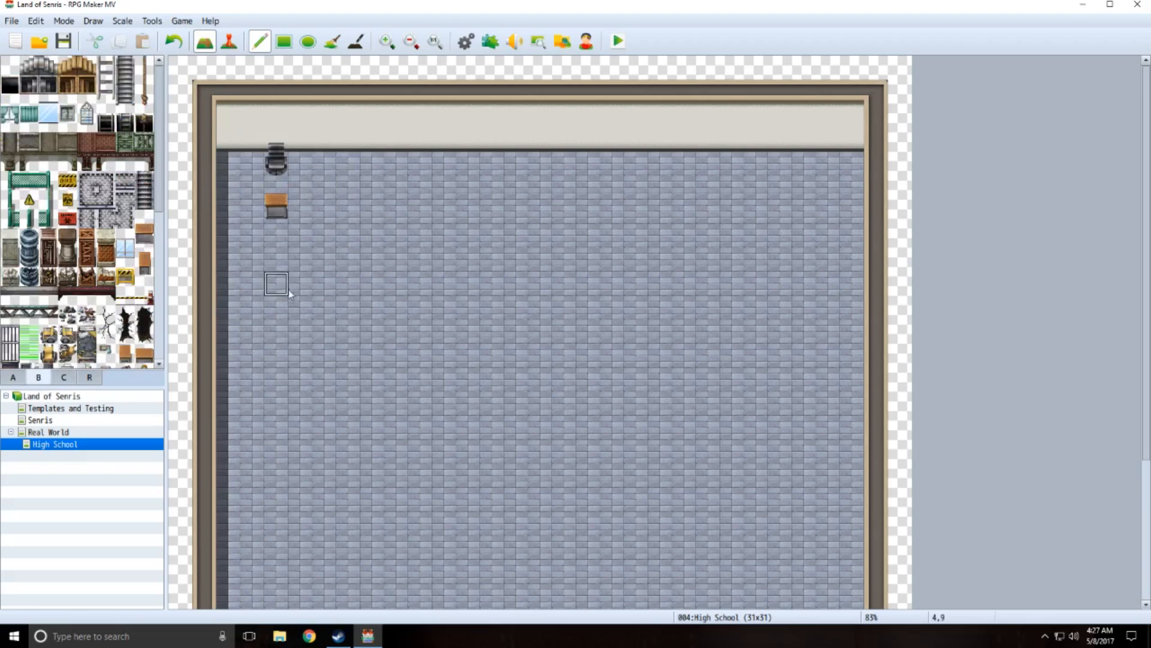
pyautogui.click(276, 210)
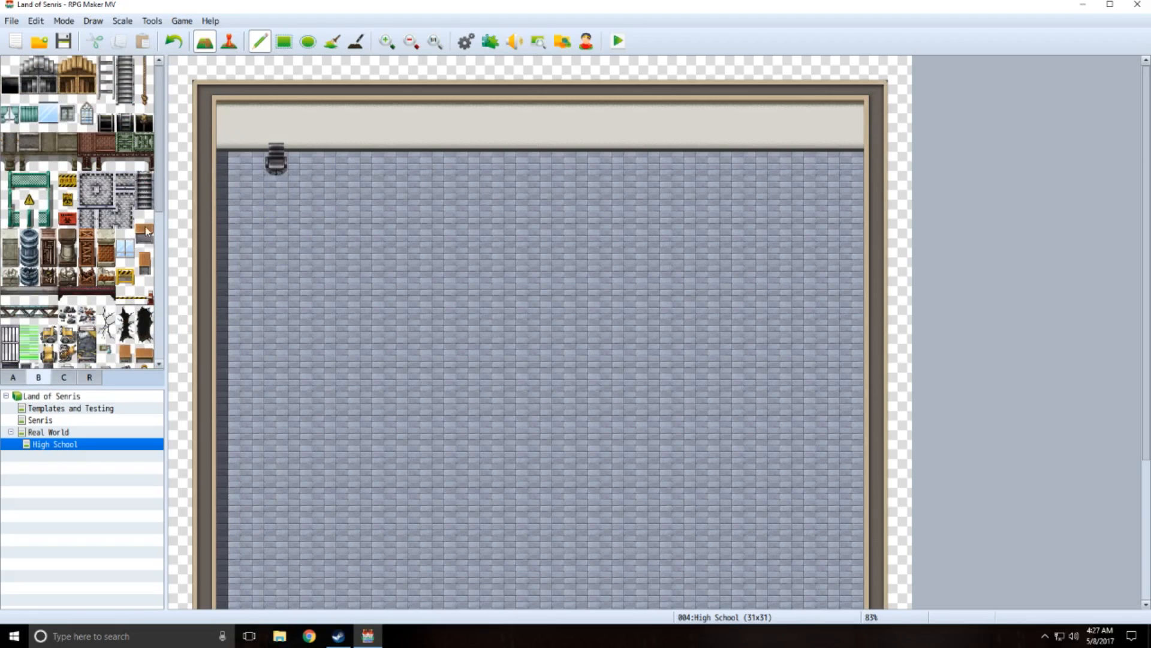
pyautogui.moveTo(147, 241); pyautogui.dragTo(144, 217)
pyautogui.click(276, 187)
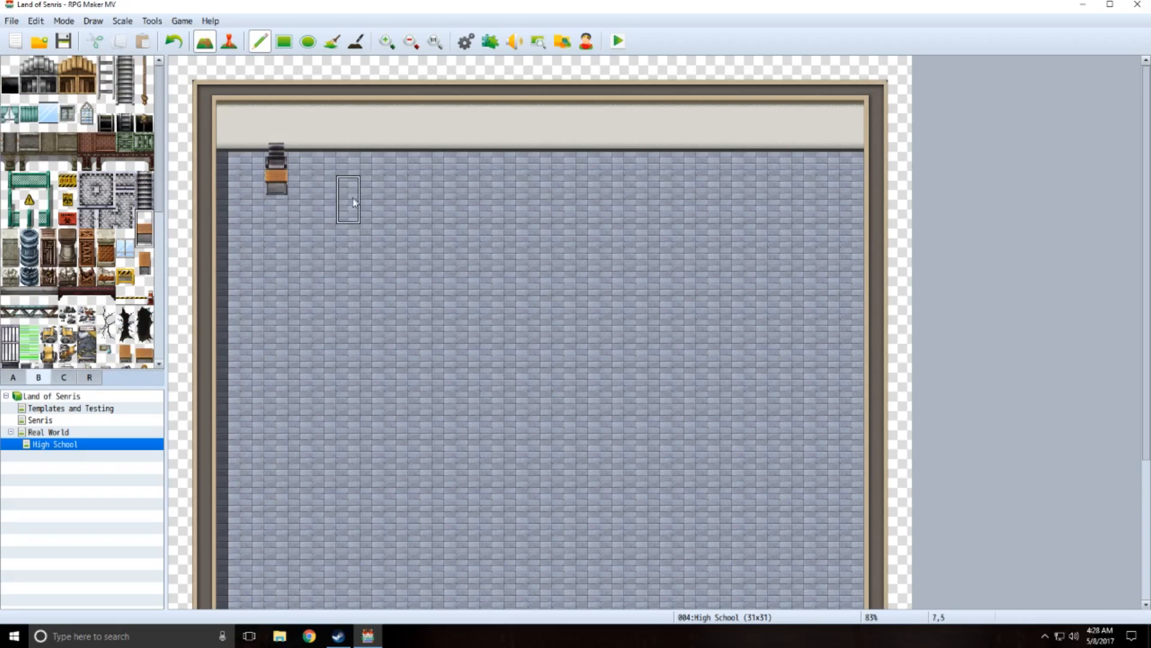
# - Clear the trial office chair and wooden desk from the floor
pyautogui.scroll(-3, 144, 222)
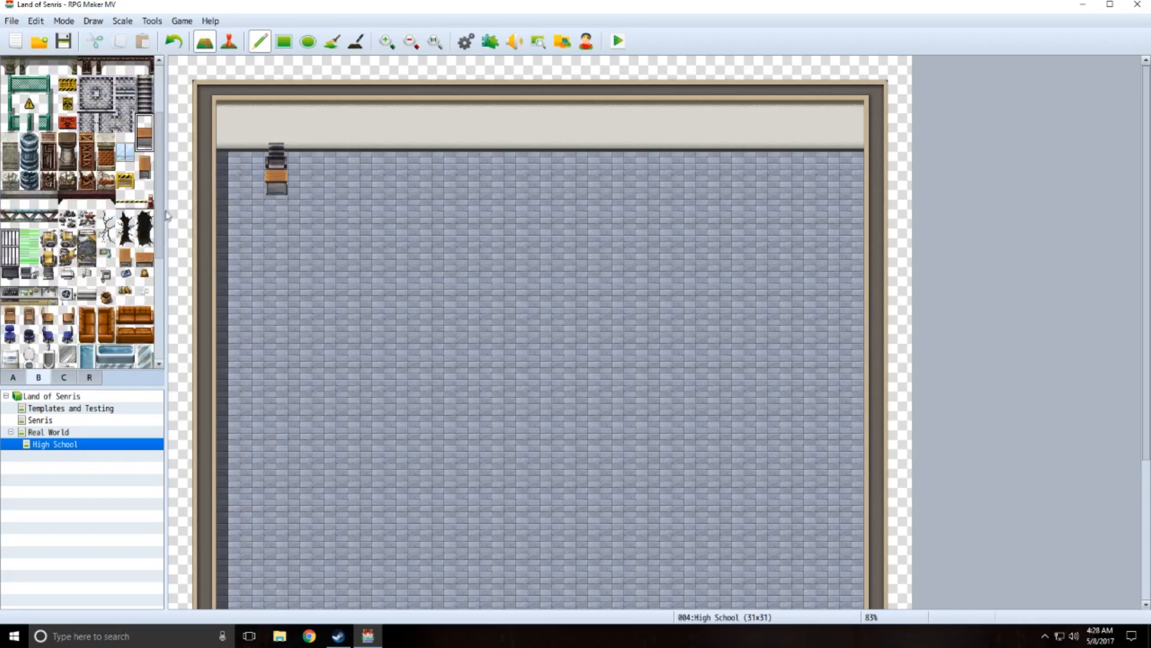
pyautogui.scroll(-6, 166, 222)
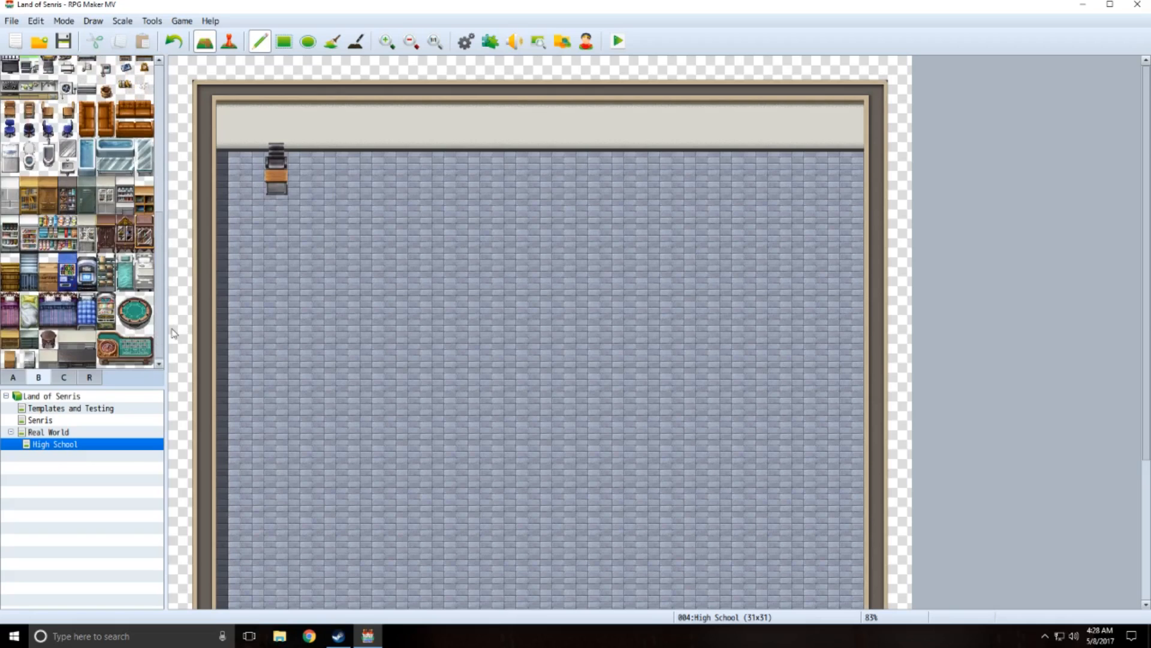
pyautogui.moveTo(172, 329)
pyautogui.mouseDown()
pyautogui.moveTo(180, 192)
pyautogui.moveTo(187, 330)
pyautogui.mouseUp()
pyautogui.moveTo(272, 200); pyautogui.dragTo(279, 160)
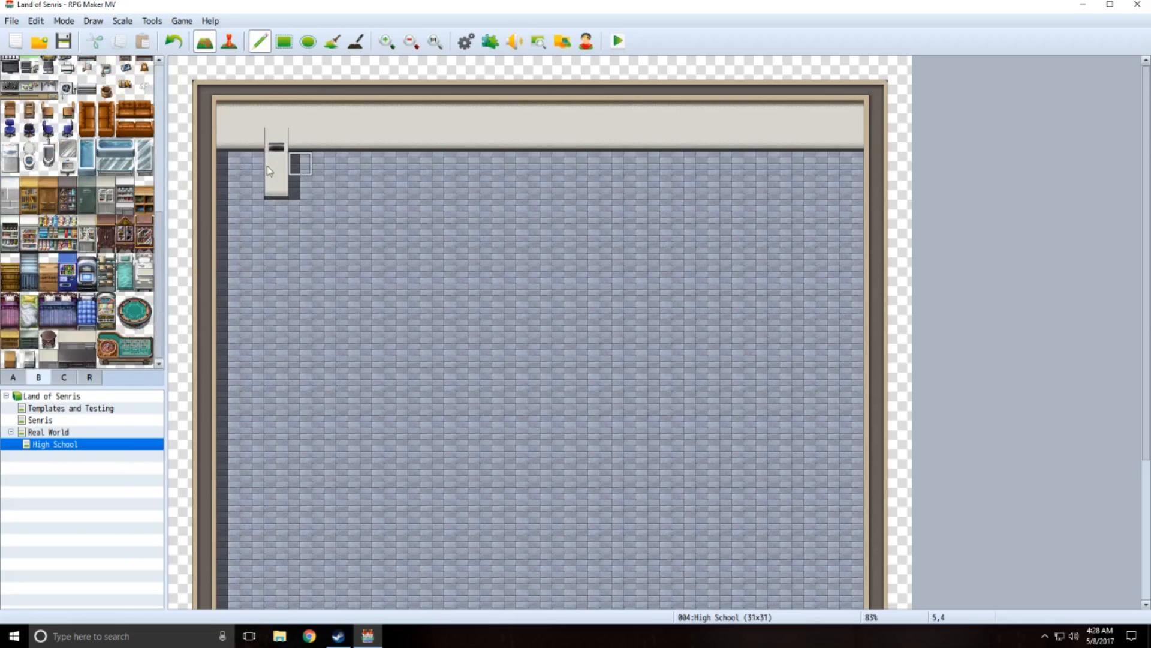
pyautogui.hotkey('ctrl', 'z')
# - Place a two-tile-wide black desk at columns 4–5 of row 5, with a black office chair behind its eastern half
pyautogui.moveTo(62, 356); pyautogui.dragTo(84, 358)
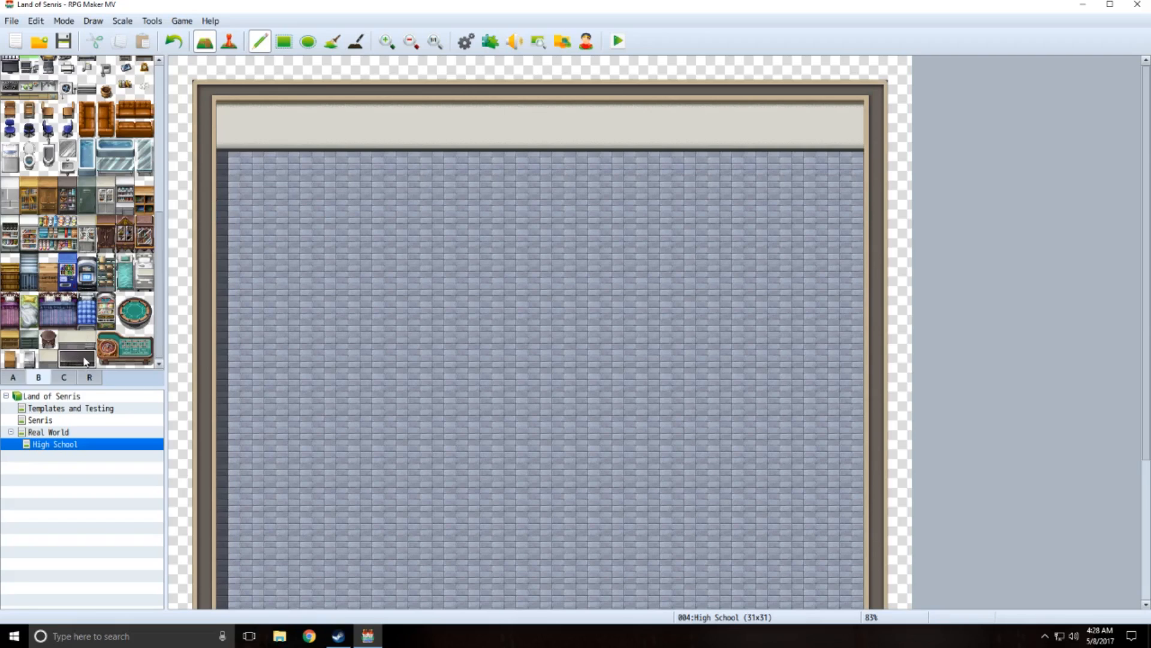
pyautogui.click(277, 184)
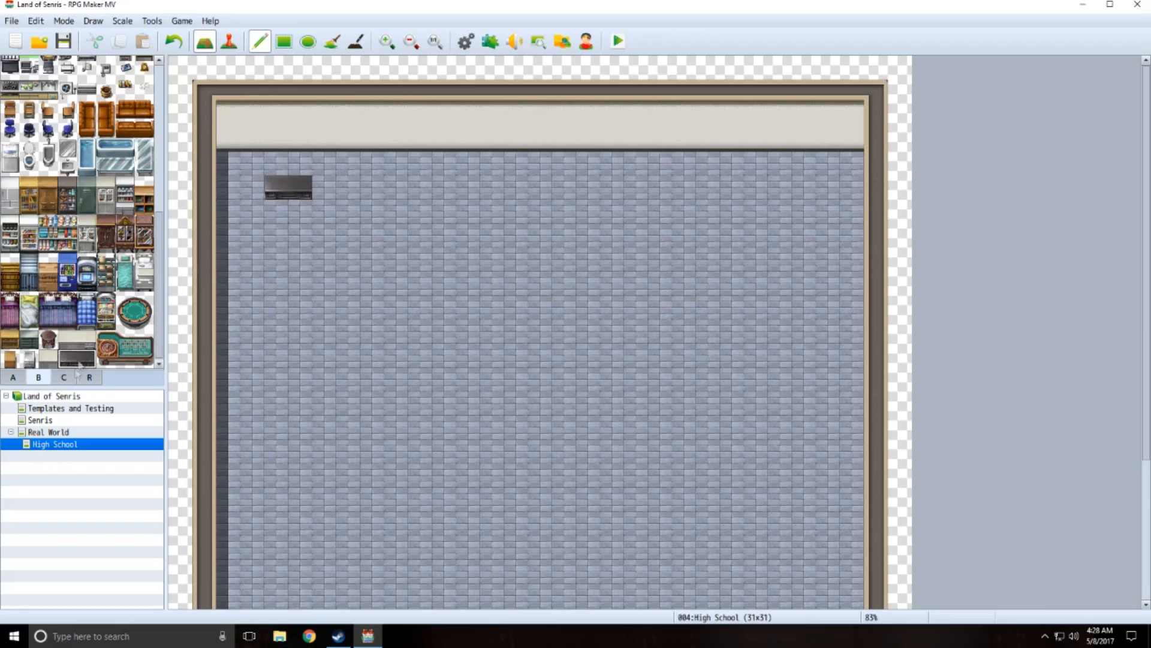
pyautogui.click(65, 378)
pyautogui.moveTo(87, 122); pyautogui.dragTo(87, 105)
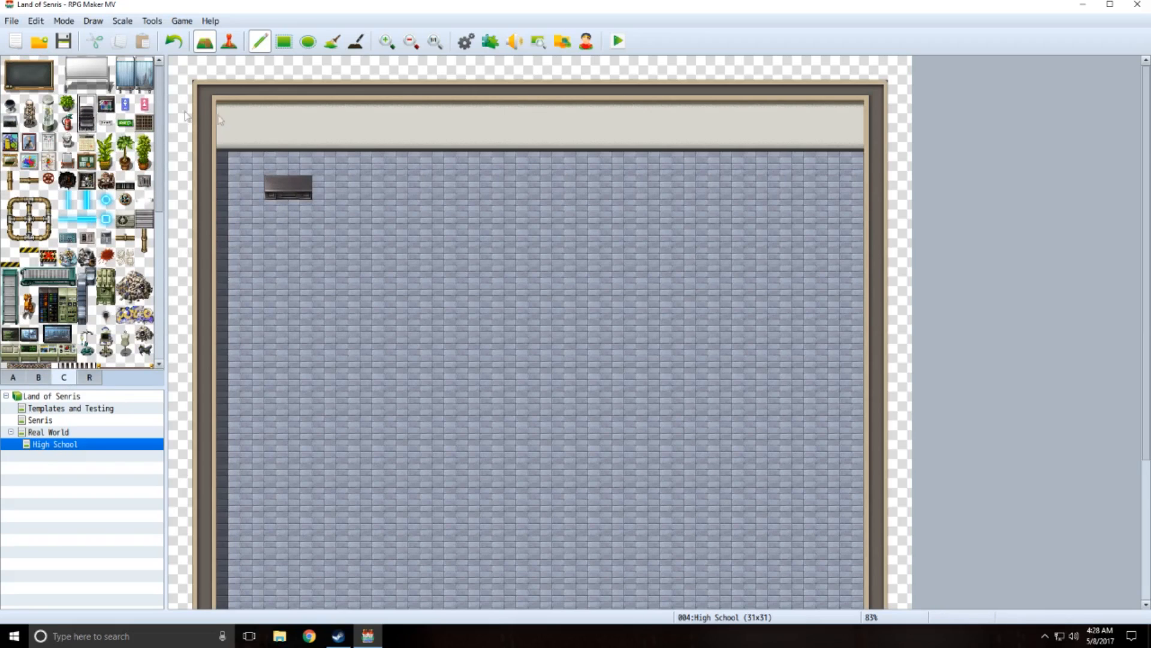
pyautogui.click(300, 171)
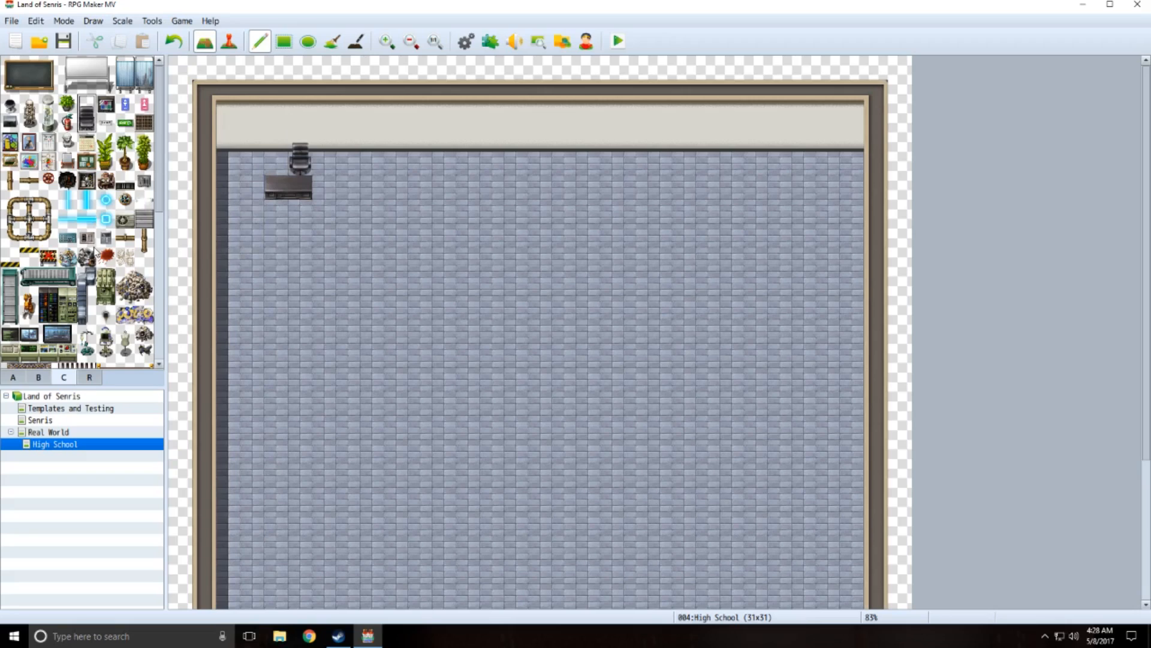
# - Hang the three-tile-wide chalkboard on the wall face at columns 3–5 and restore the chair's backrest in front of it
pyautogui.click(42, 379)
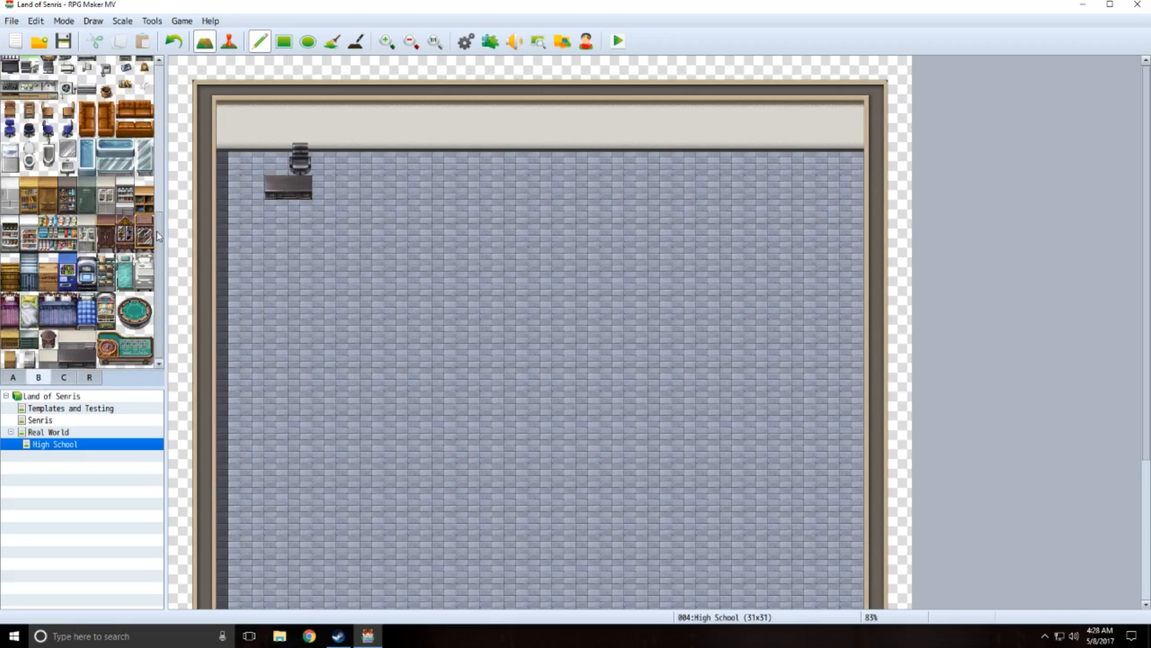
pyautogui.scroll(5, 161, 243)
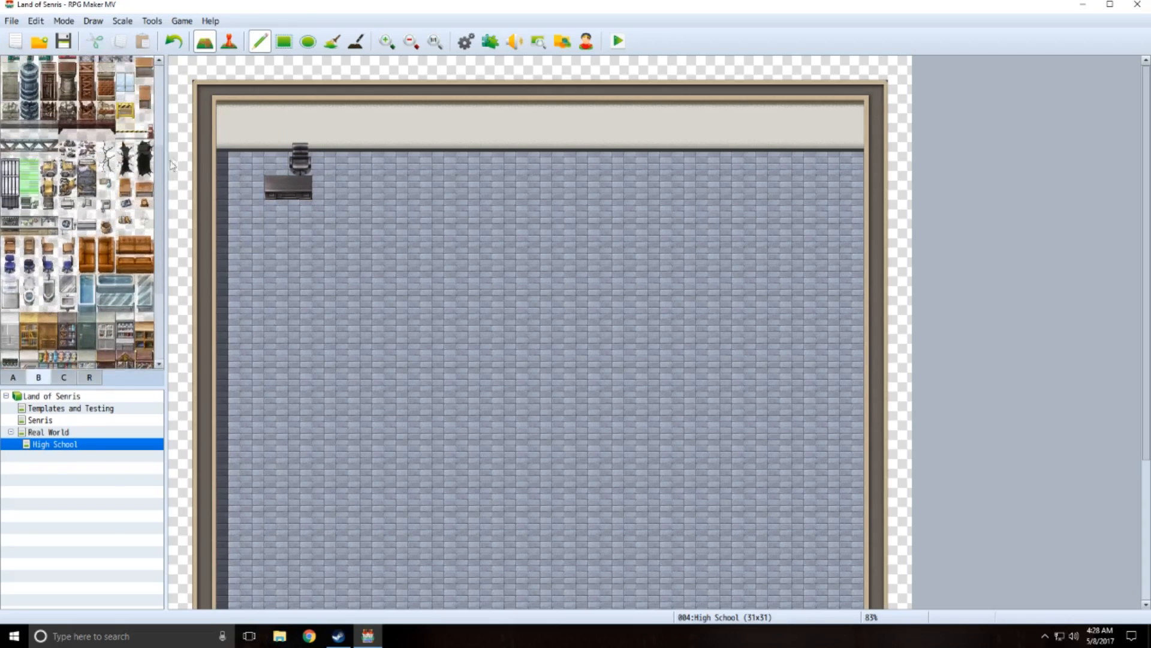
pyautogui.scroll(5, 161, 120)
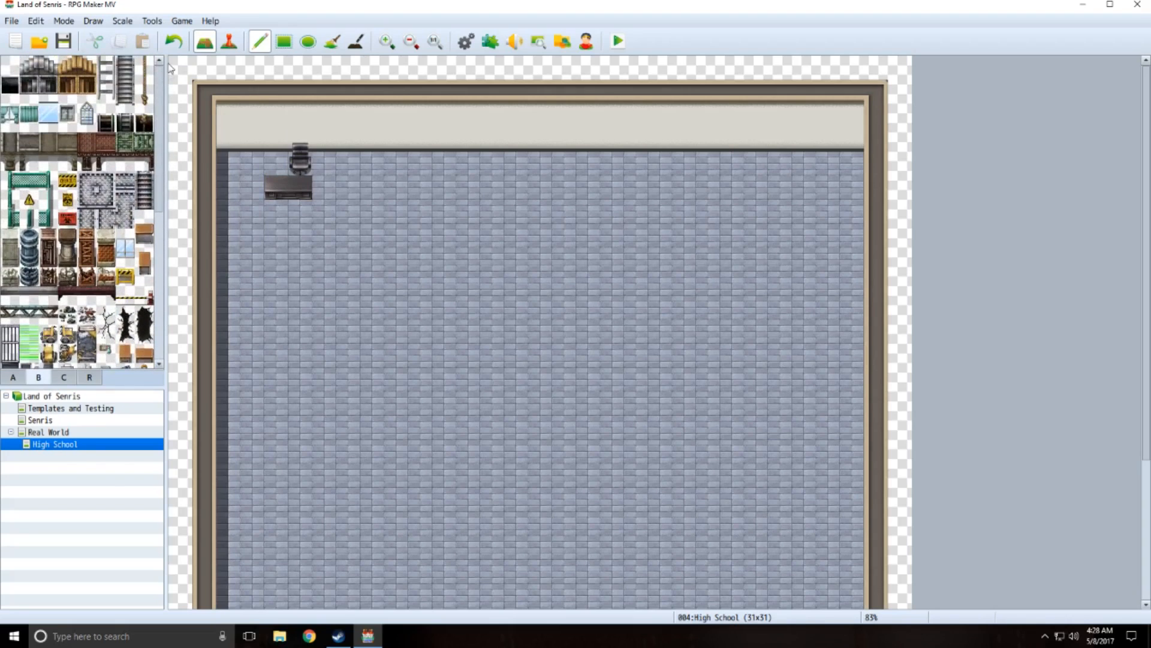
pyautogui.click(64, 377)
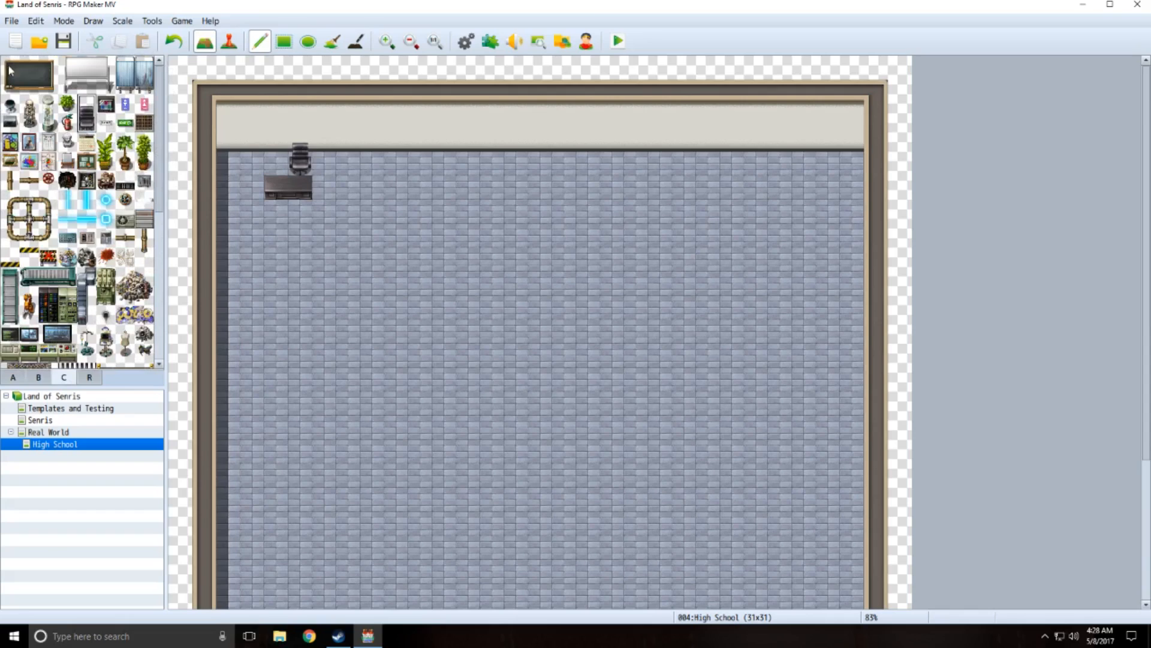
pyautogui.moveTo(9, 70); pyautogui.dragTo(49, 84)
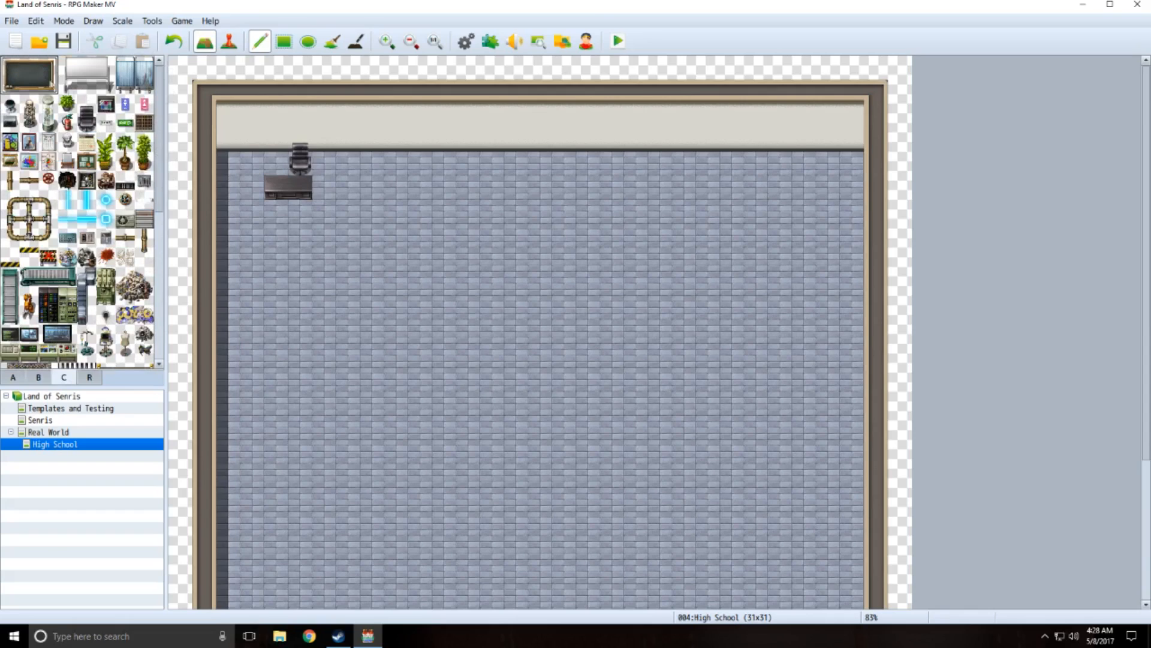
pyautogui.click(255, 114)
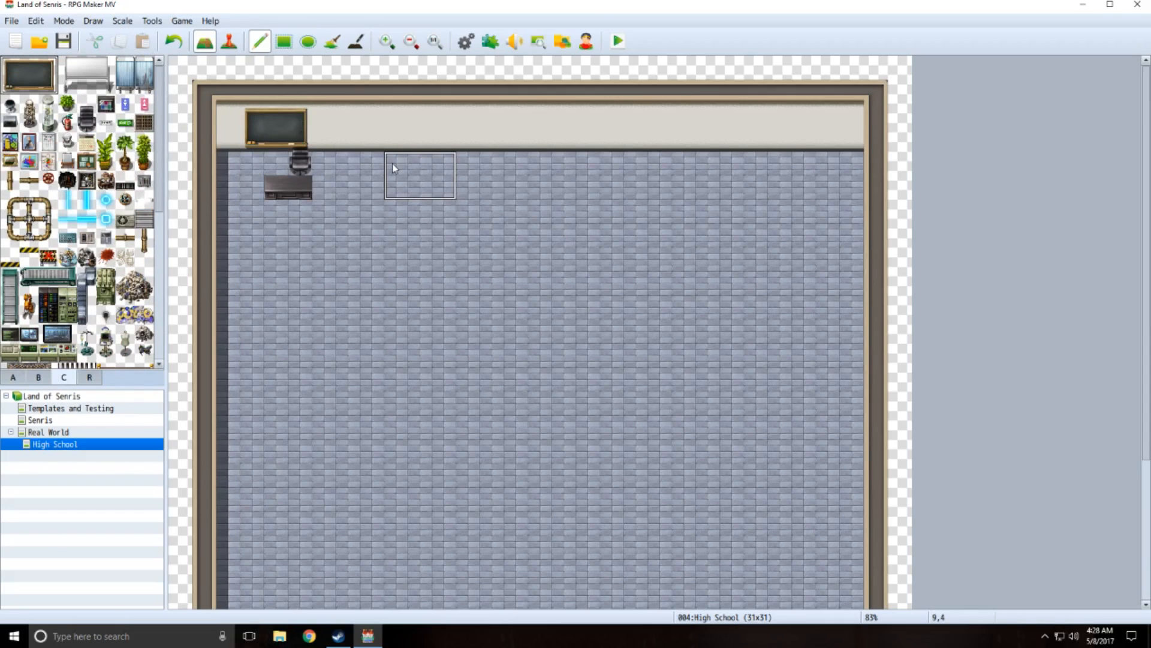
pyautogui.hotkey('ctrl', 'z')
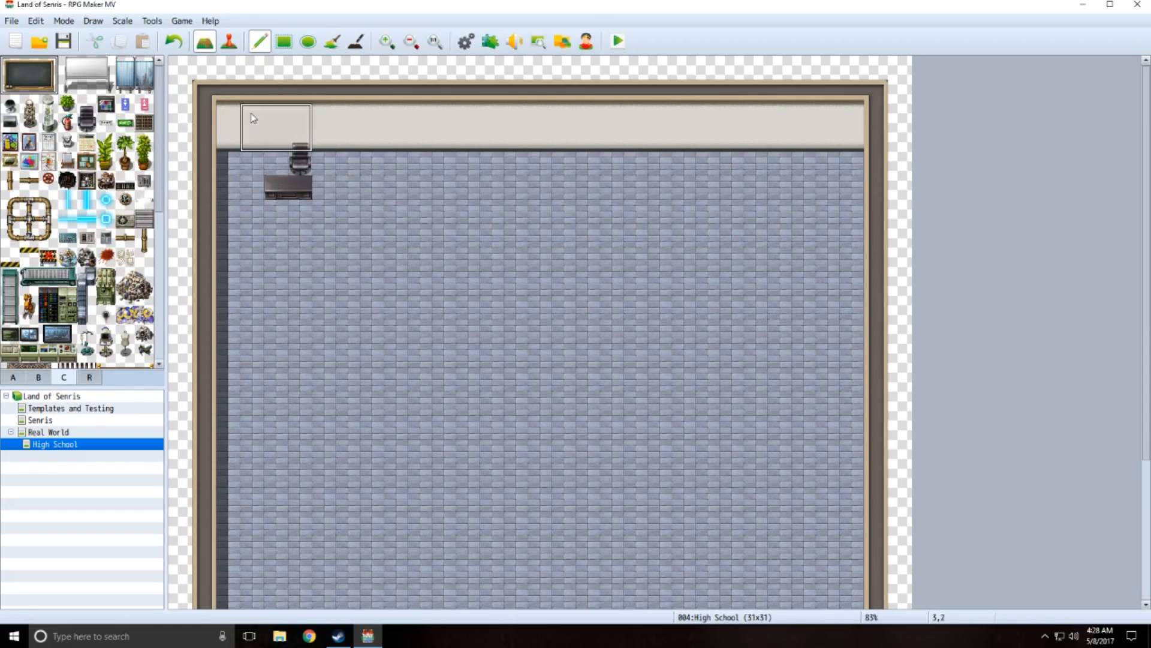
pyautogui.click(252, 117)
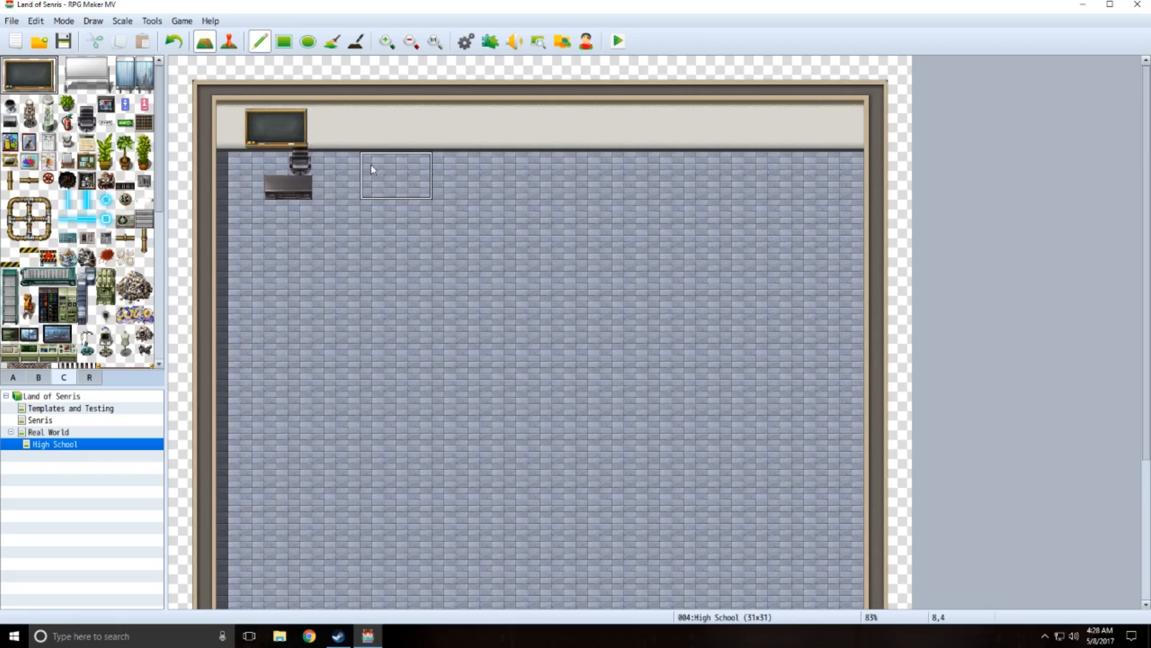
pyautogui.click(87, 104)
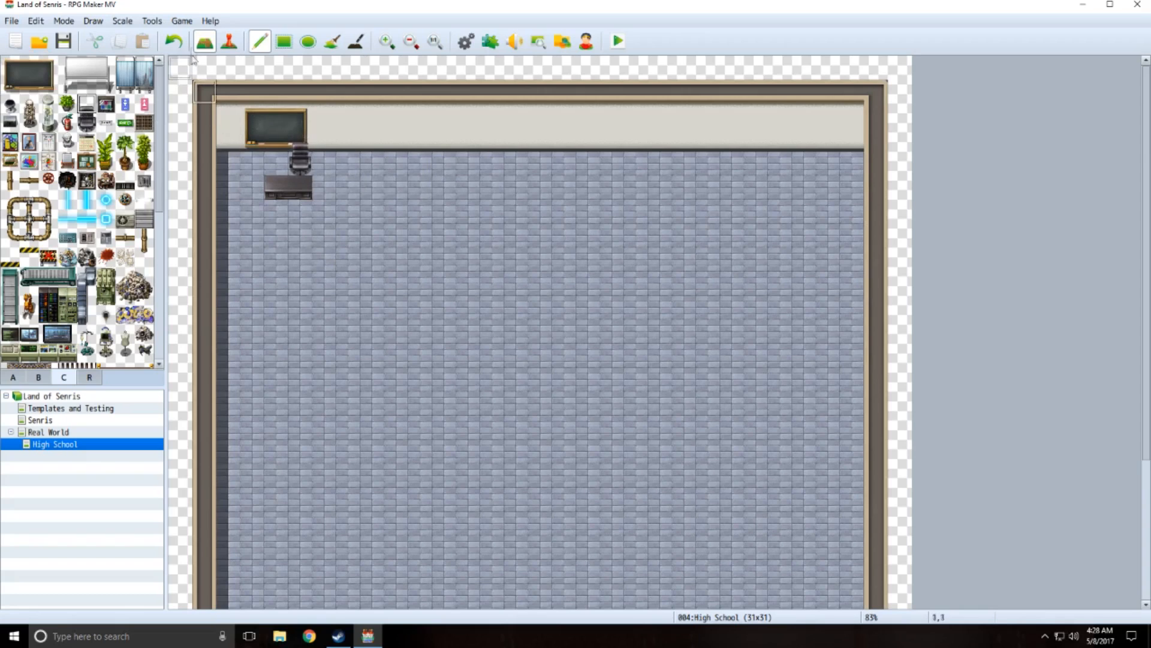
# - Place six single-tile wooden student desks at columns 3, 5 and 7 of rows 7 and 9
pyautogui.click(38, 377)
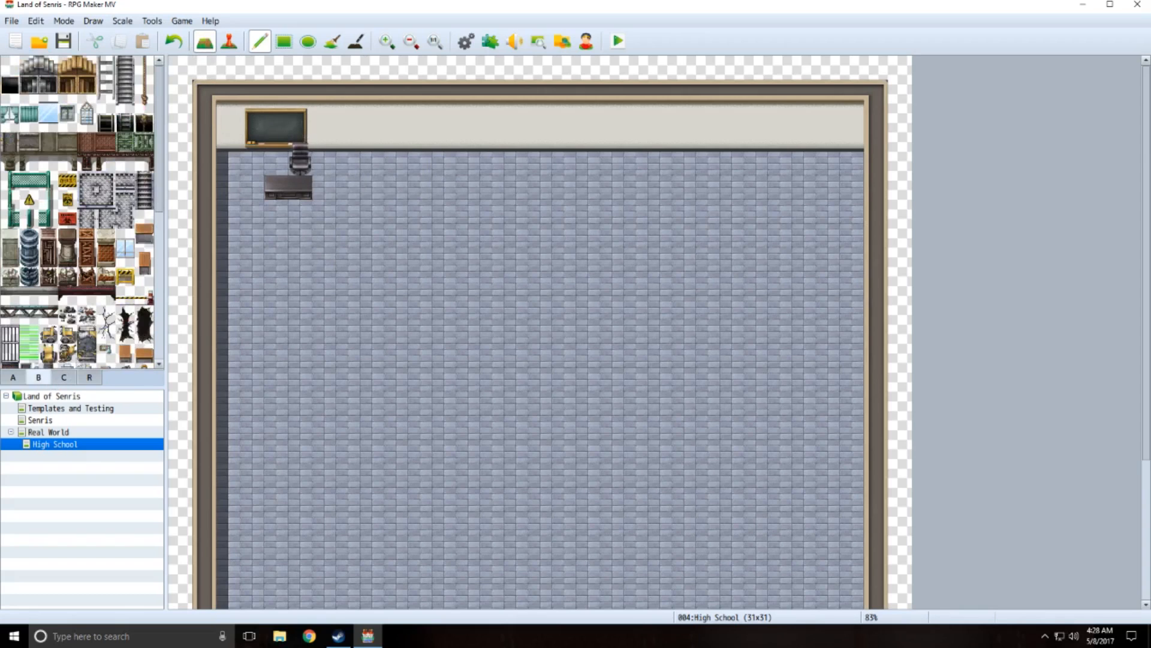
pyautogui.scroll(-5, 114, 237)
pyautogui.scroll(-4, 115, 241)
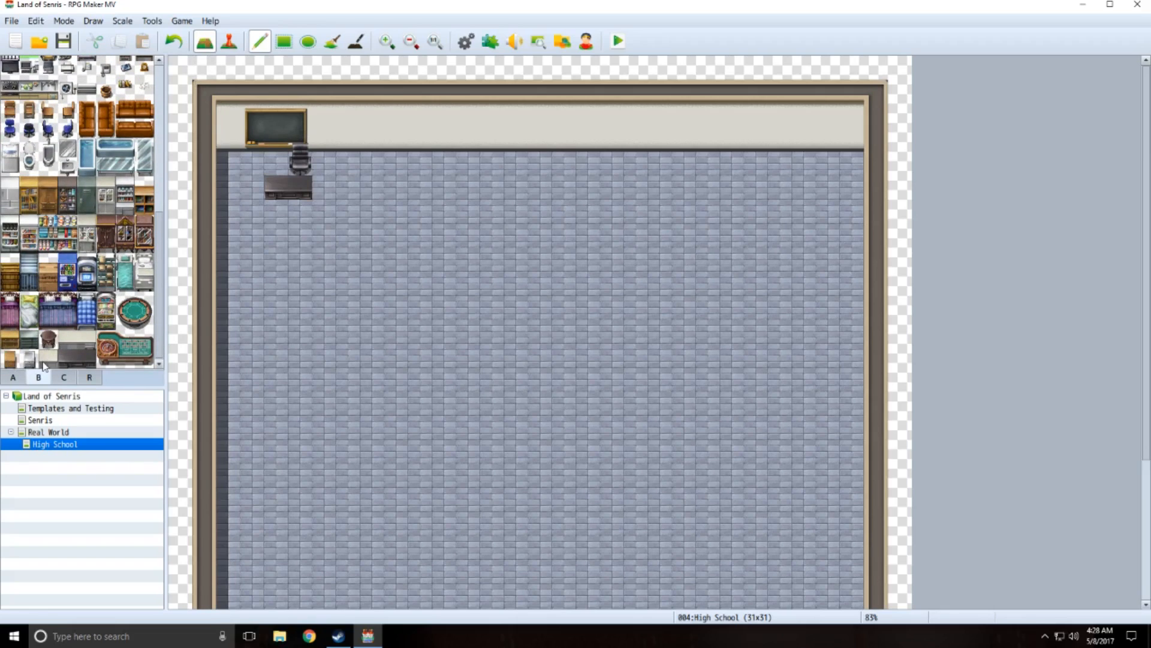
pyautogui.scroll(5, 115, 255)
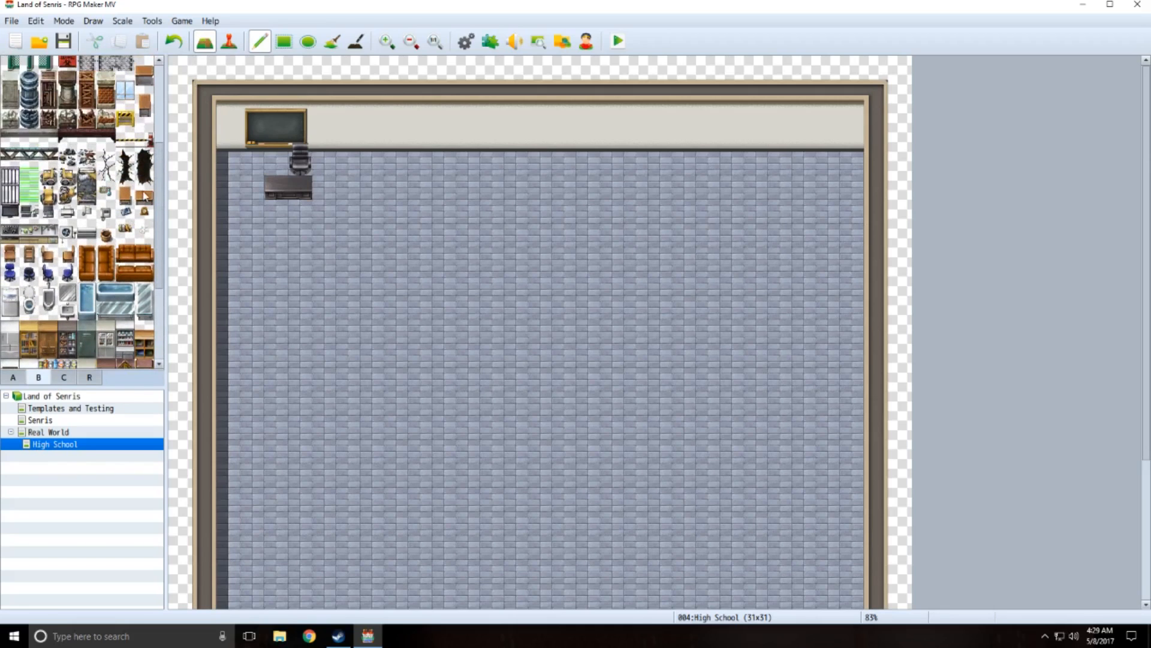
pyautogui.click(144, 196)
pyautogui.click(252, 237)
pyautogui.click(301, 237)
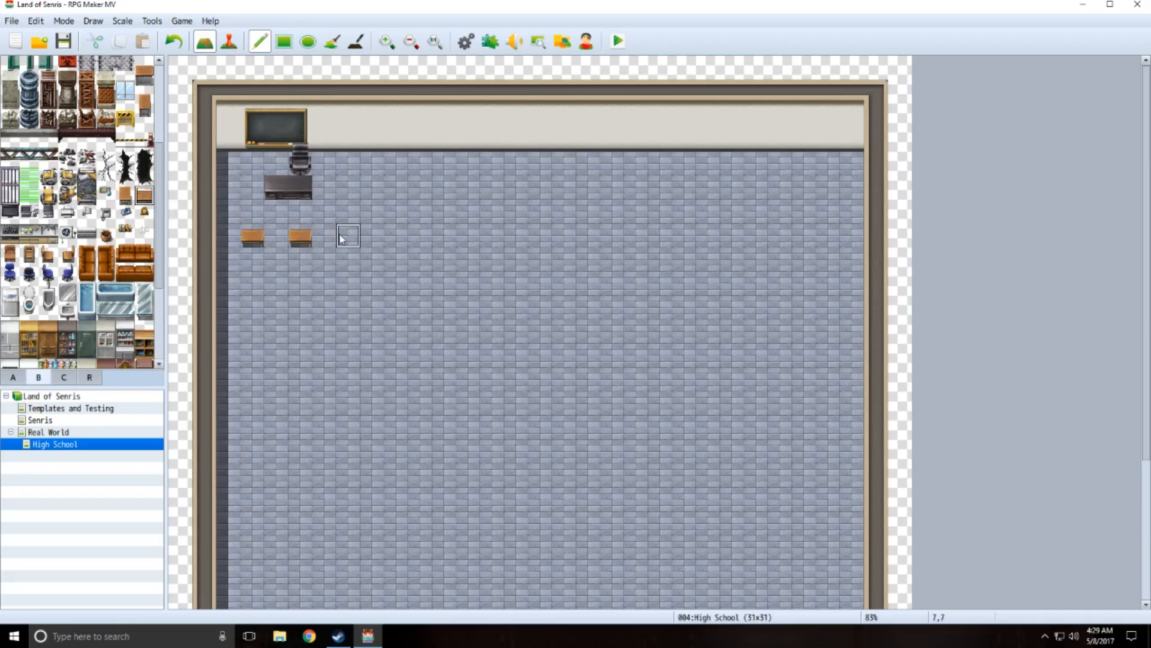
pyautogui.click(348, 237)
pyautogui.click(252, 284)
pyautogui.click(300, 284)
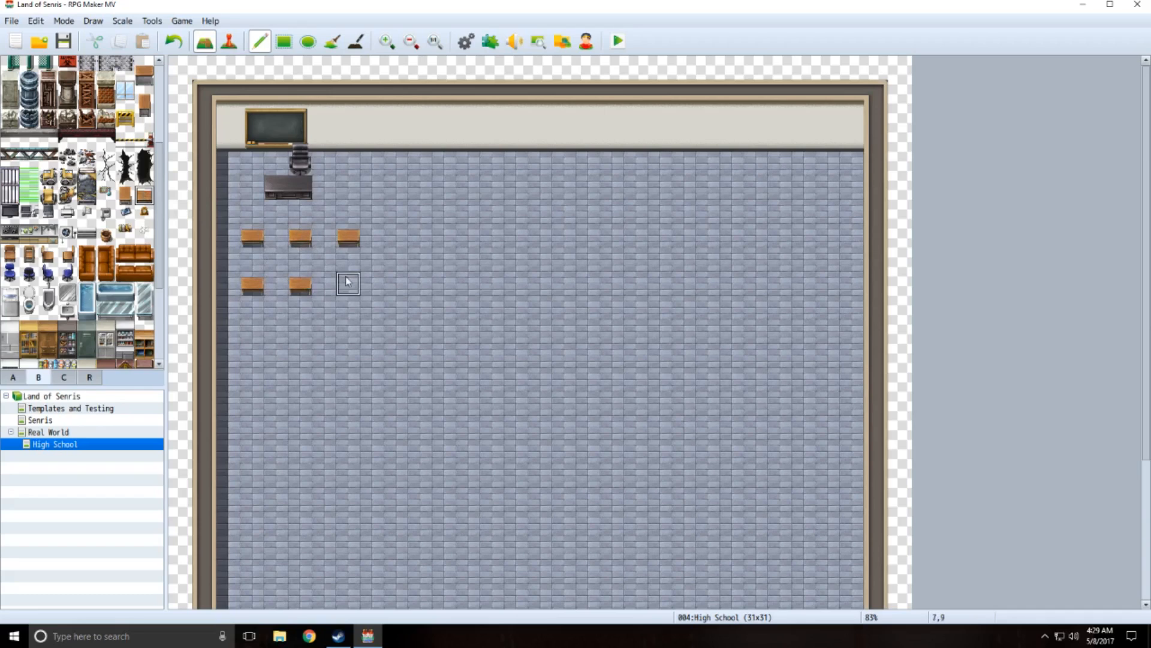
pyautogui.click(348, 283)
pyautogui.scroll(-5, 62, 217)
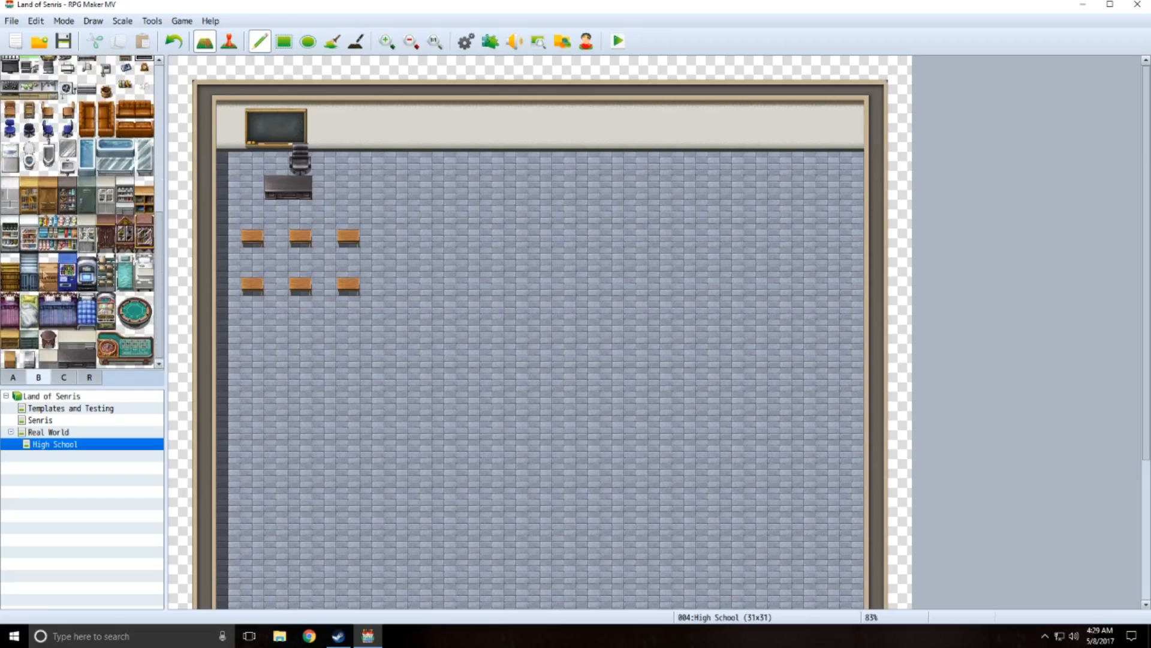
# - Place six wooden chairs below the student desks, at columns 3, 5 and 7 of rows 8 and 10
pyautogui.moveTo(159, 304); pyautogui.dragTo(157, 169)
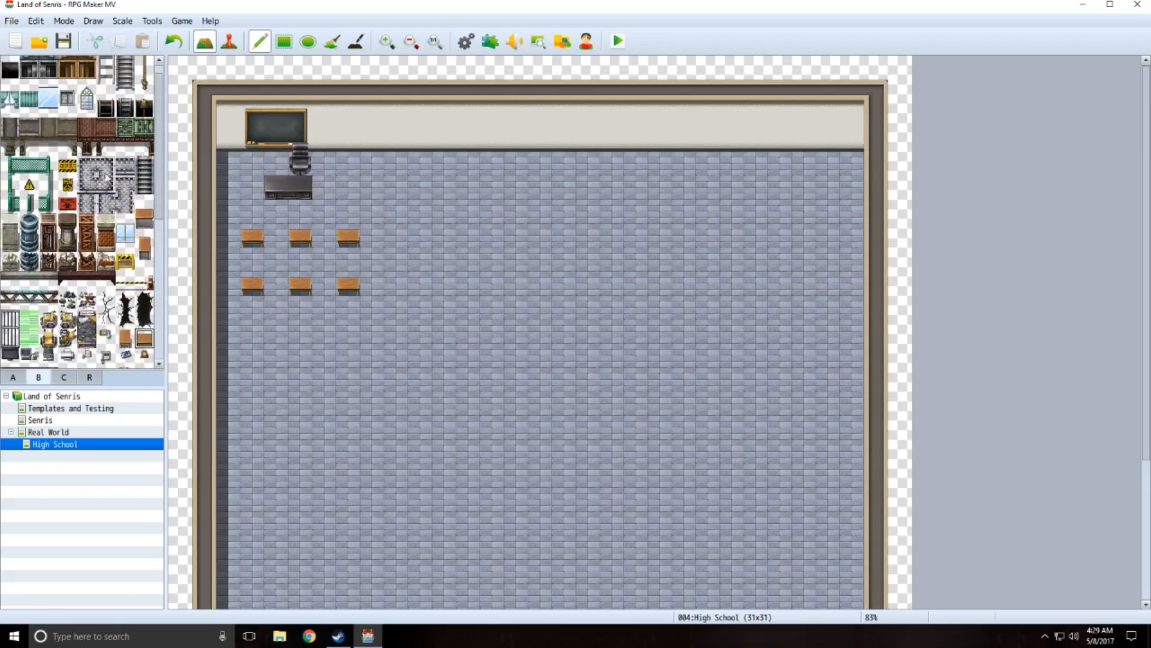
pyautogui.scroll(1, 65, 211)
pyautogui.scroll(-4, 66, 215)
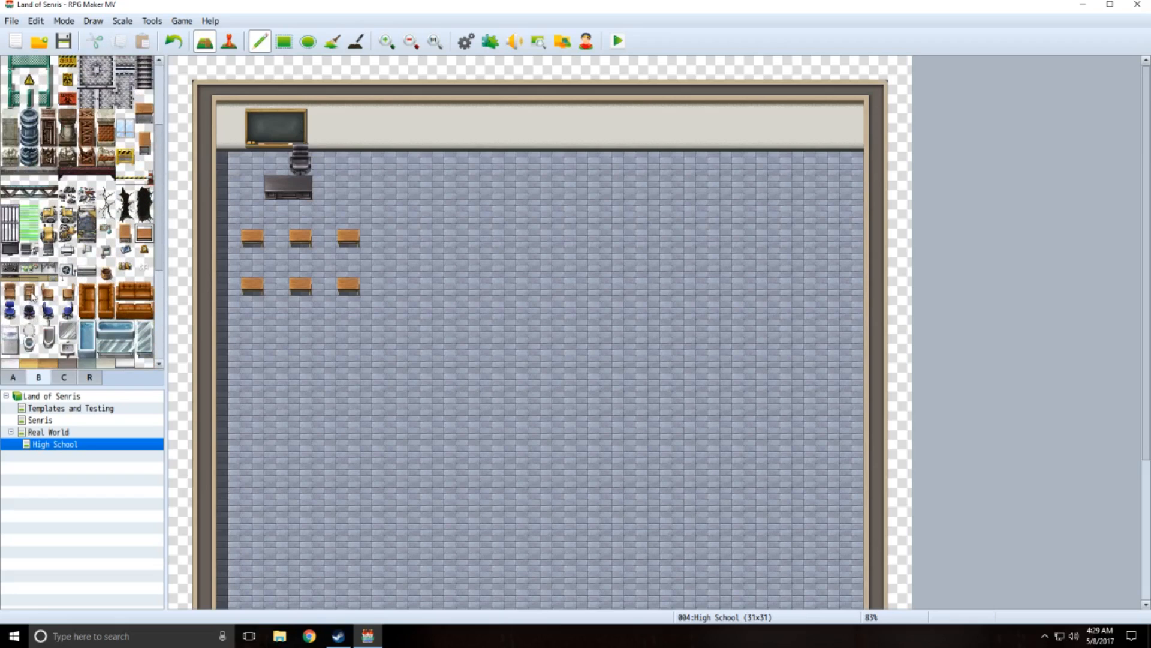
pyautogui.click(29, 293)
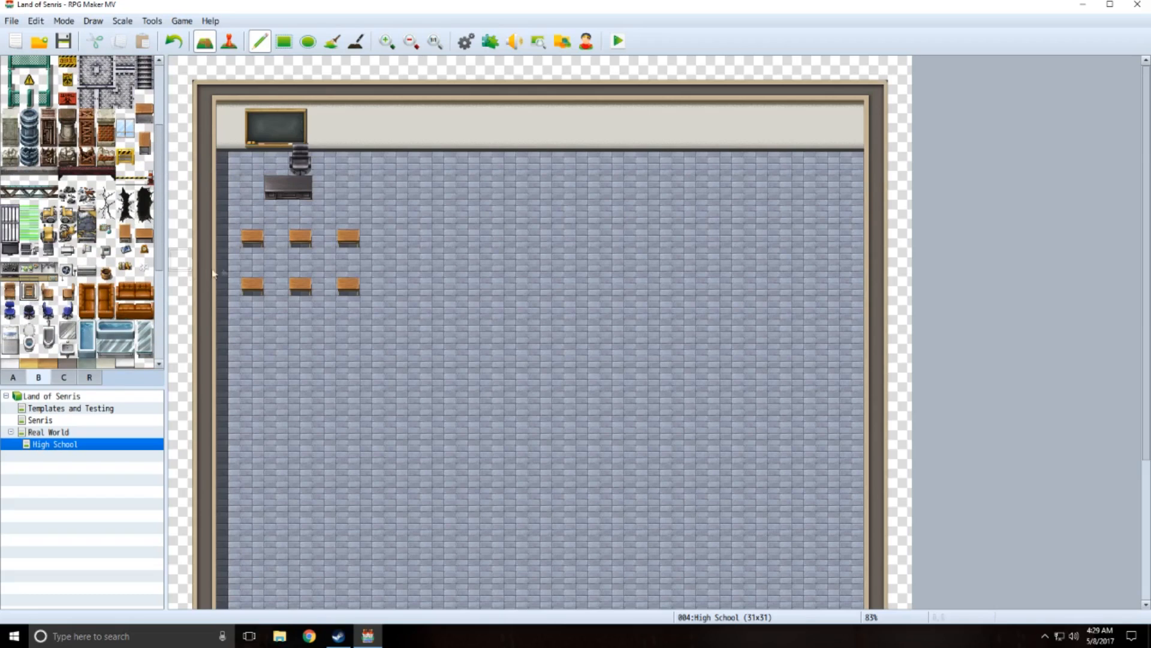
pyautogui.click(252, 259)
pyautogui.click(301, 260)
pyautogui.click(349, 260)
pyautogui.click(348, 308)
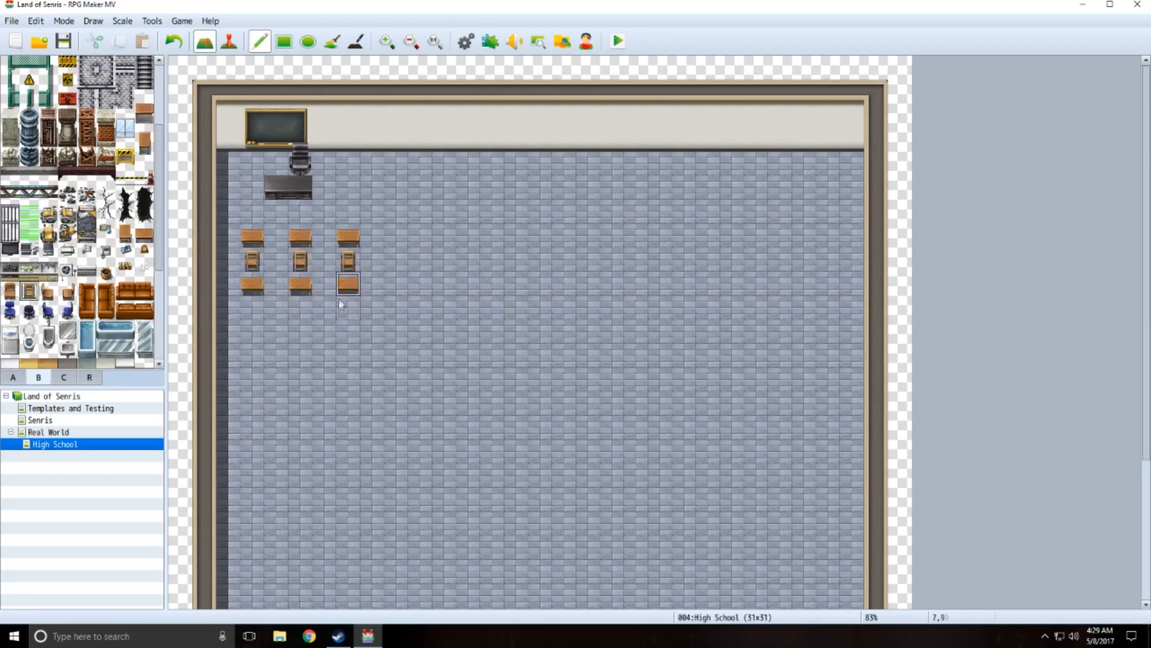
pyautogui.click(263, 318)
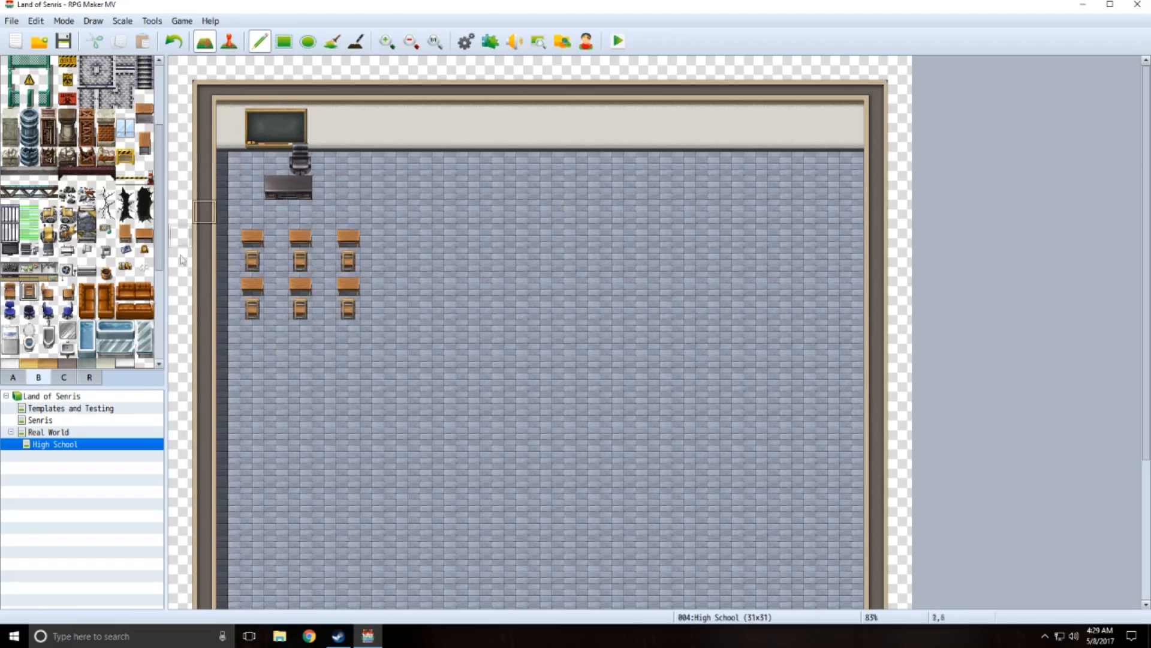
# - Enclose the classroom with a beige-edged grey wall top down column 9 from row 2 to row 12 and along row 12
pyautogui.click(22, 378)
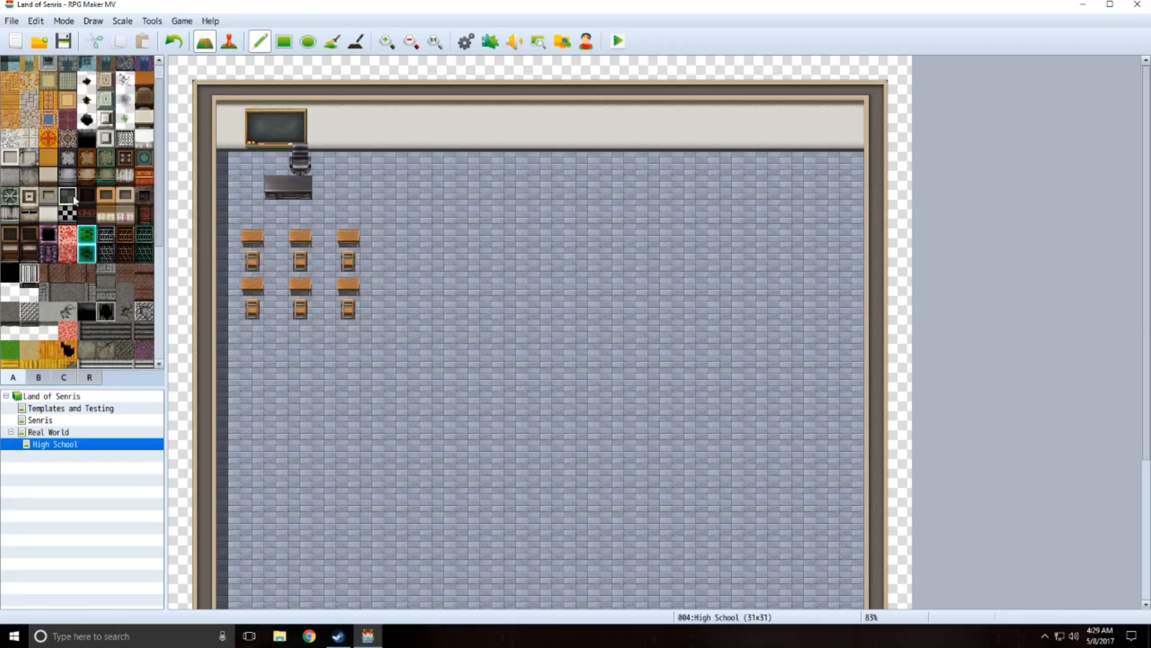
pyautogui.scroll(-2, 75, 201)
pyautogui.click(125, 170)
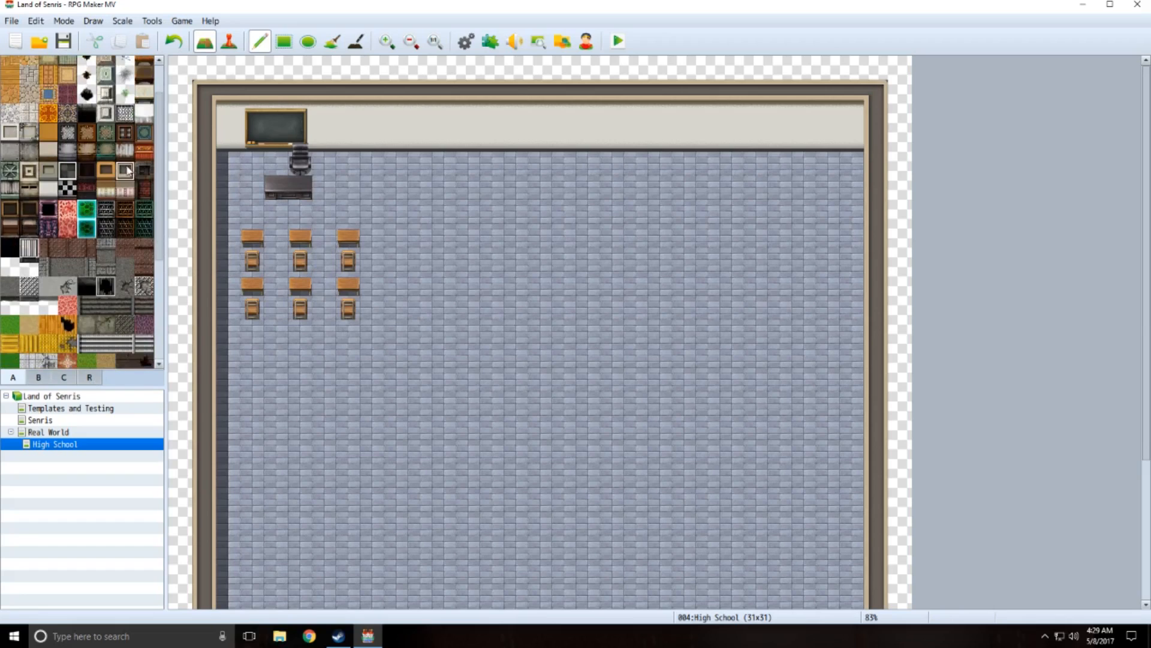
pyautogui.click(284, 41)
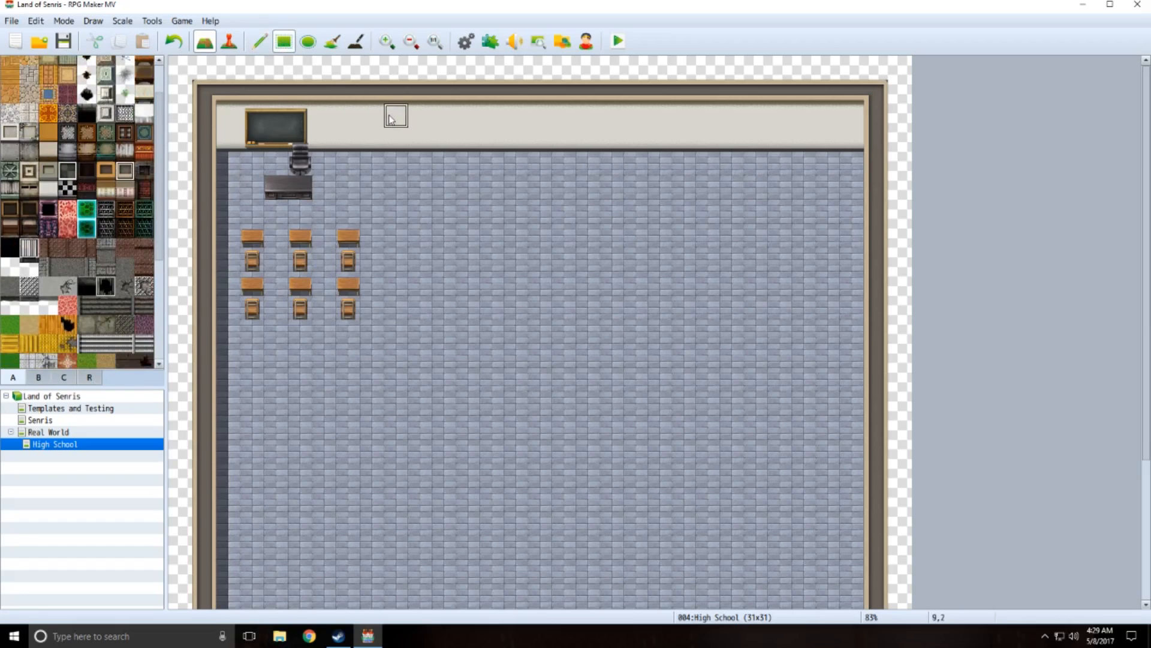
pyautogui.moveTo(395, 117)
pyautogui.mouseDown()
pyautogui.moveTo(396, 360)
pyautogui.moveTo(264, 359)
pyautogui.mouseUp()
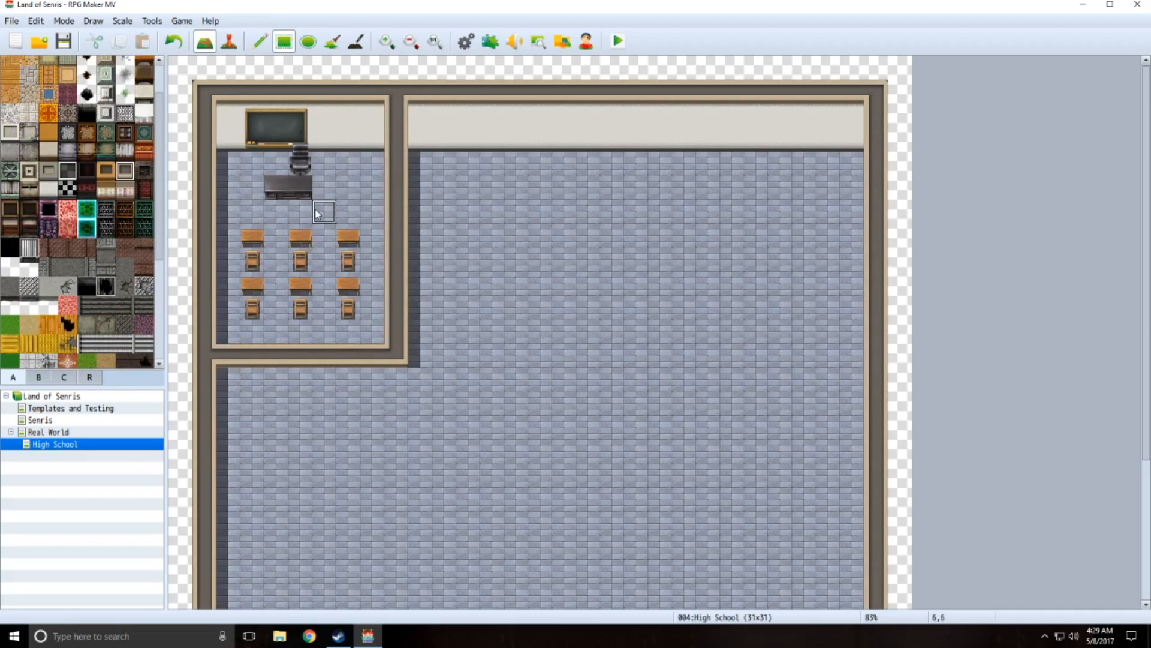
# - Add a white wall face at columns 2–9 of rows 13–14 and cut a one-tile floor doorway at column 6 through rows 12–14
pyautogui.click(48, 189)
pyautogui.moveTo(223, 378)
pyautogui.mouseDown()
pyautogui.moveTo(239, 396)
pyautogui.moveTo(390, 399)
pyautogui.mouseUp()
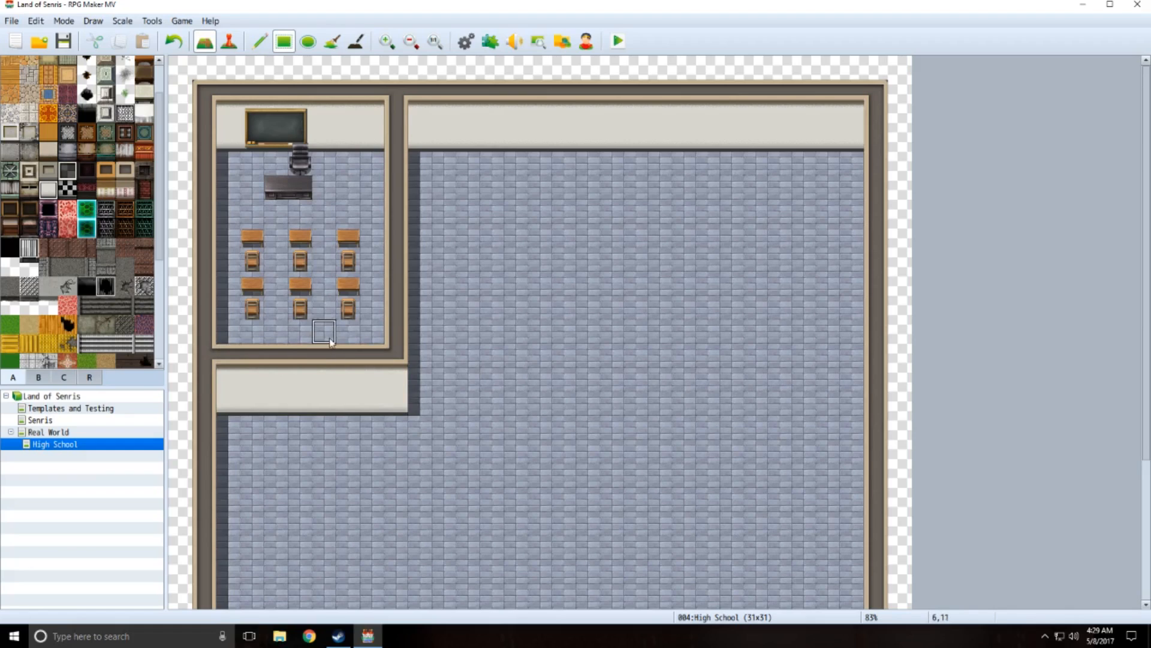
pyautogui.moveTo(331, 341); pyautogui.dragTo(324, 396)
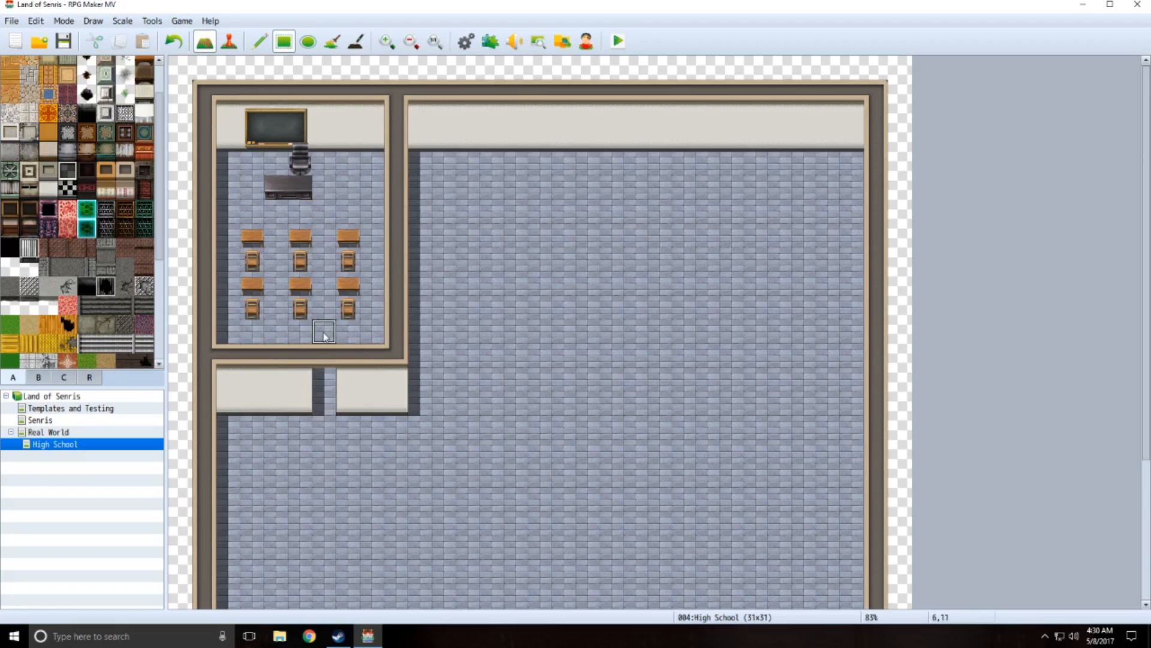
pyautogui.click(323, 355)
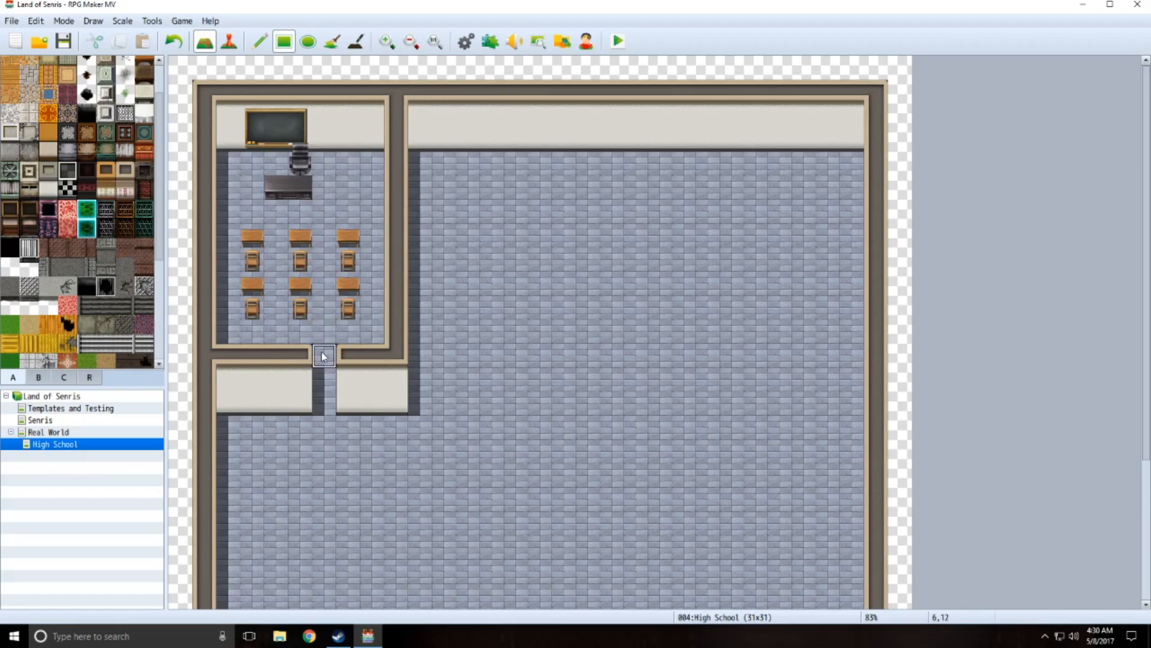
pyautogui.click(263, 43)
# - Examine the open floor south of the classroom and look through the object tiles for furniture for a second classroom
pyautogui.scroll(-3, 361, 290)
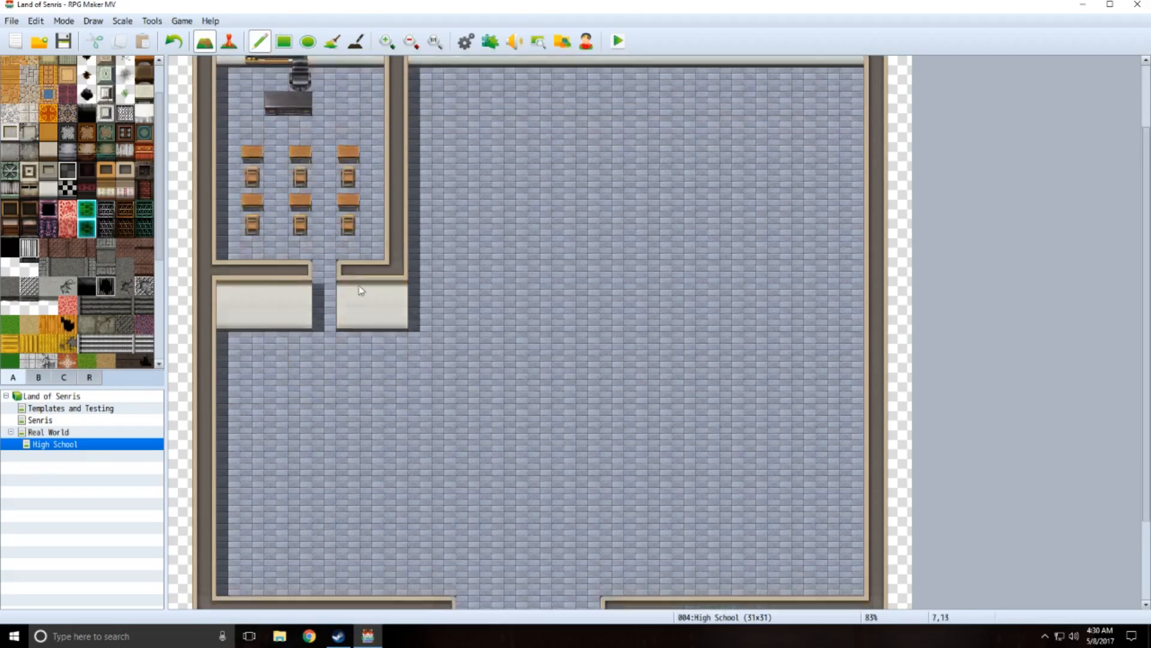
pyautogui.scroll(1, 355, 290)
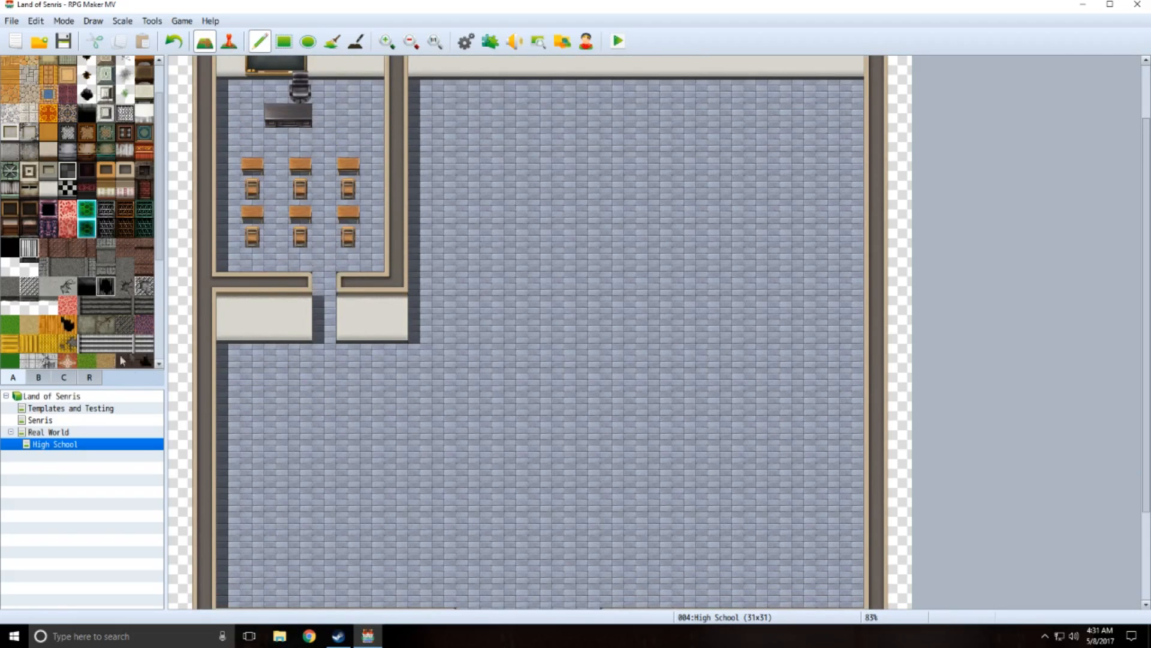
pyautogui.click(39, 377)
pyautogui.scroll(-3, 160, 261)
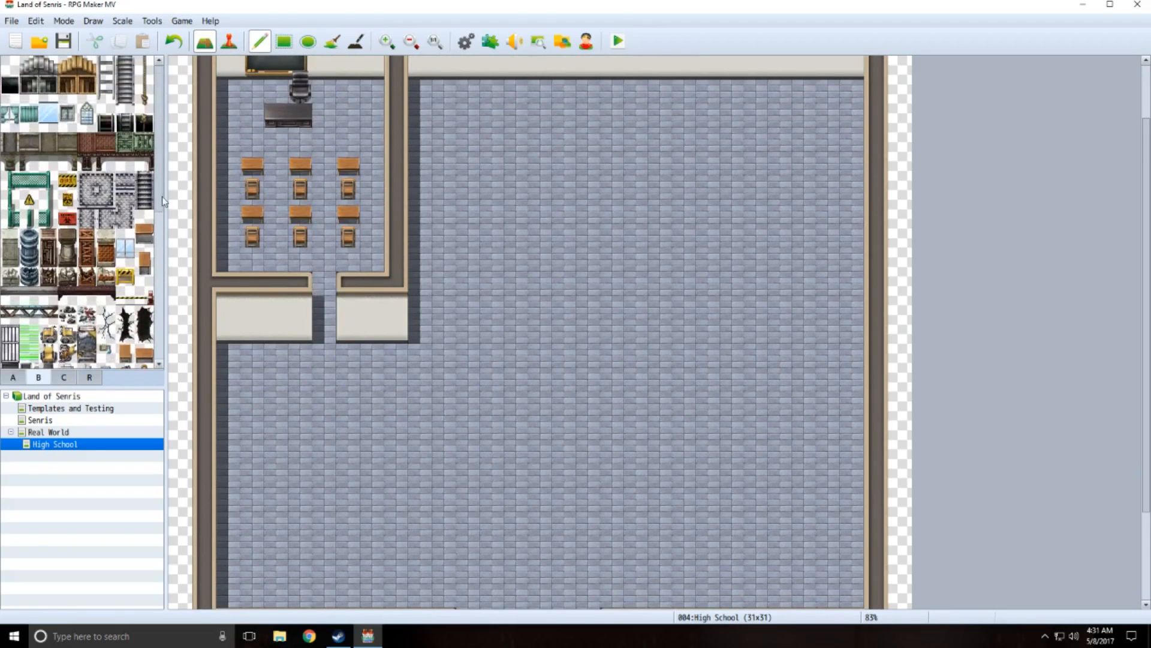
pyautogui.click(65, 377)
pyautogui.scroll(-1, 158, 164)
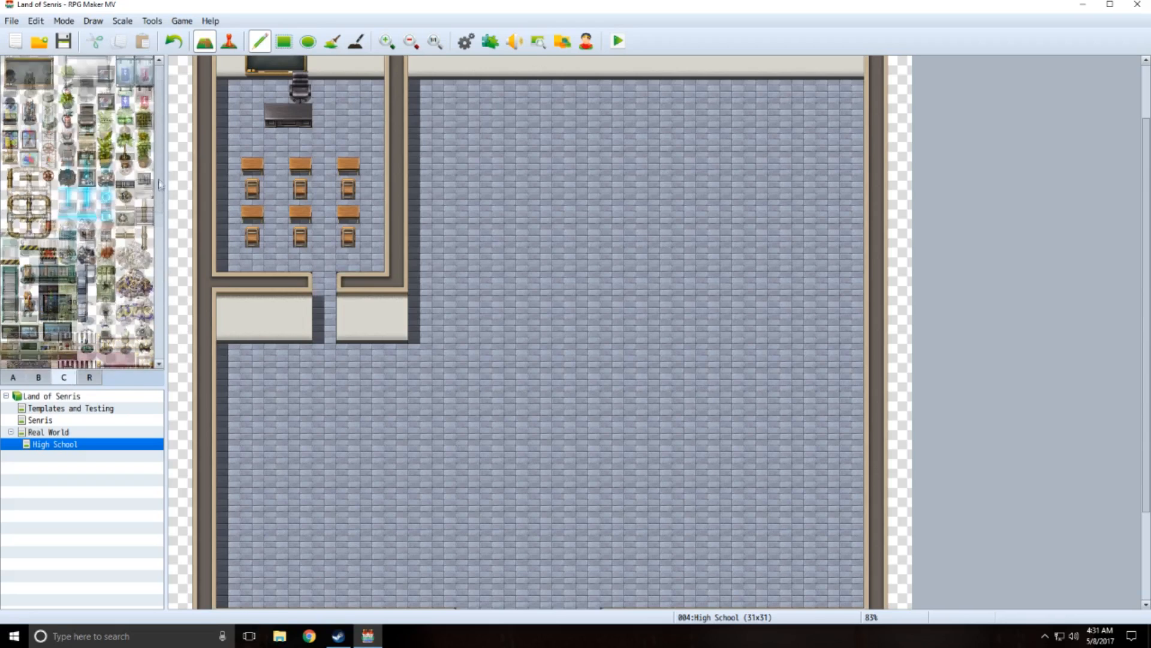
pyautogui.scroll(-4, 324, 341)
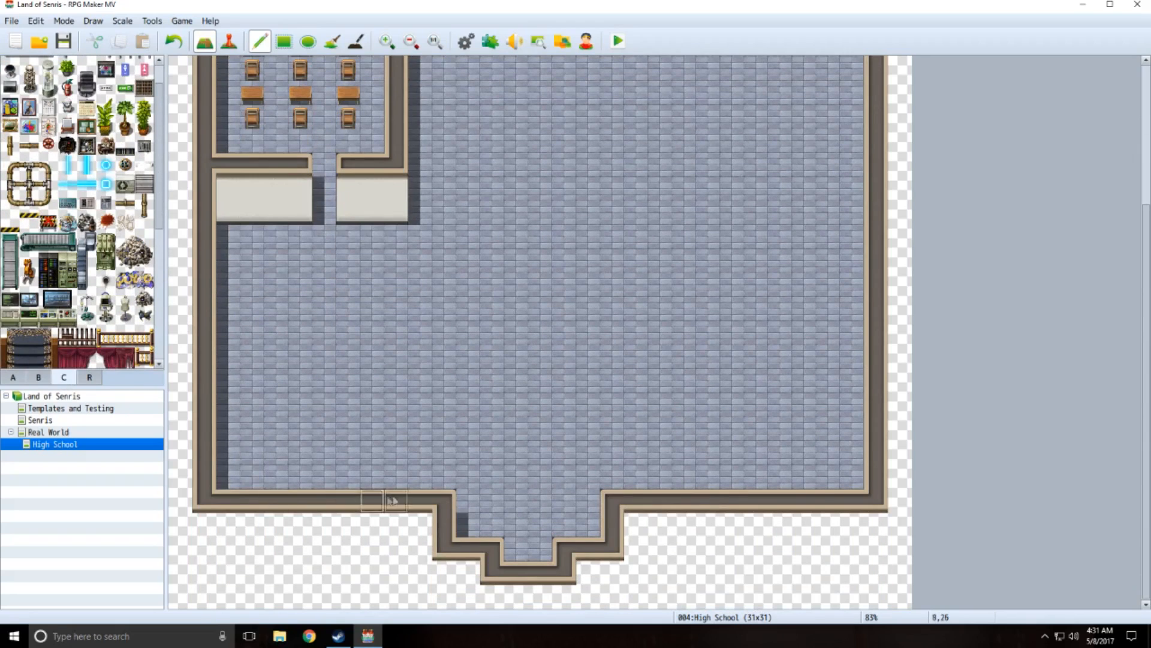
pyautogui.scroll(3, 315, 309)
pyautogui.scroll(1, 87, 133)
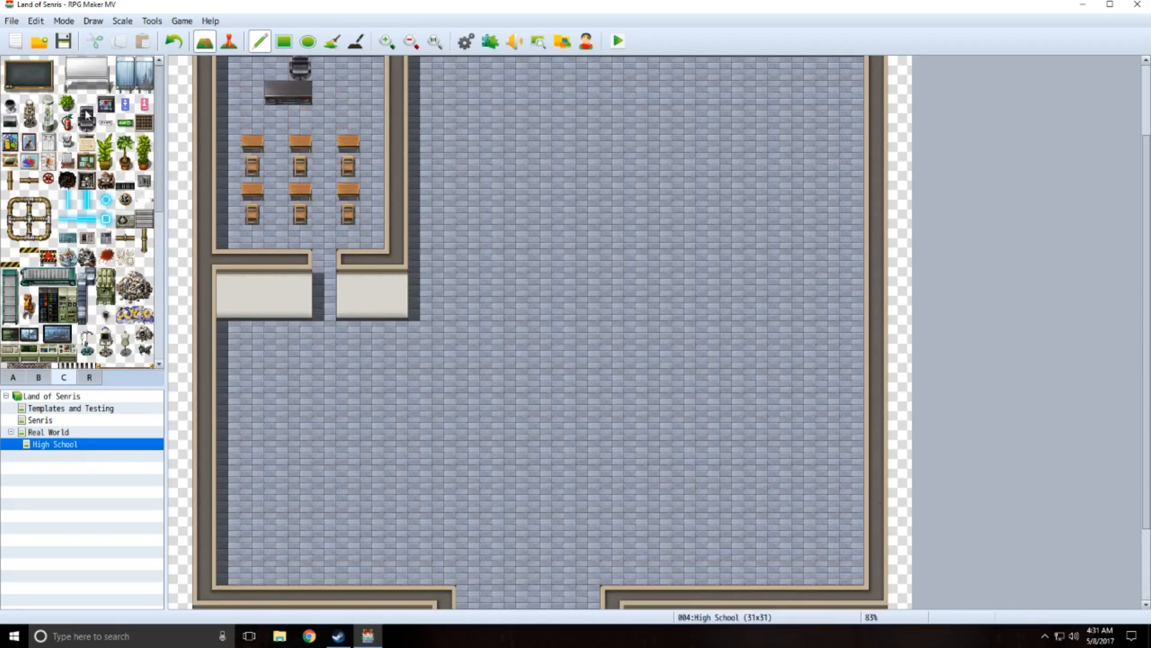
pyautogui.scroll(-3, 299, 163)
pyautogui.scroll(3, 299, 168)
pyautogui.scroll(-1, 299, 169)
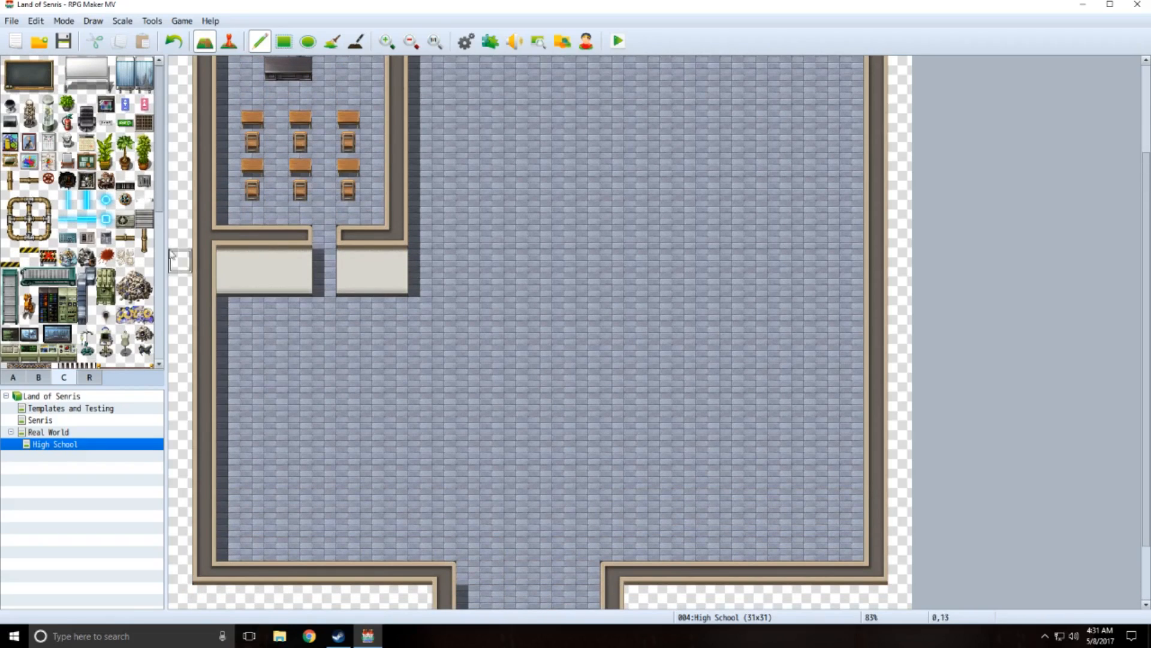
pyautogui.click(21, 378)
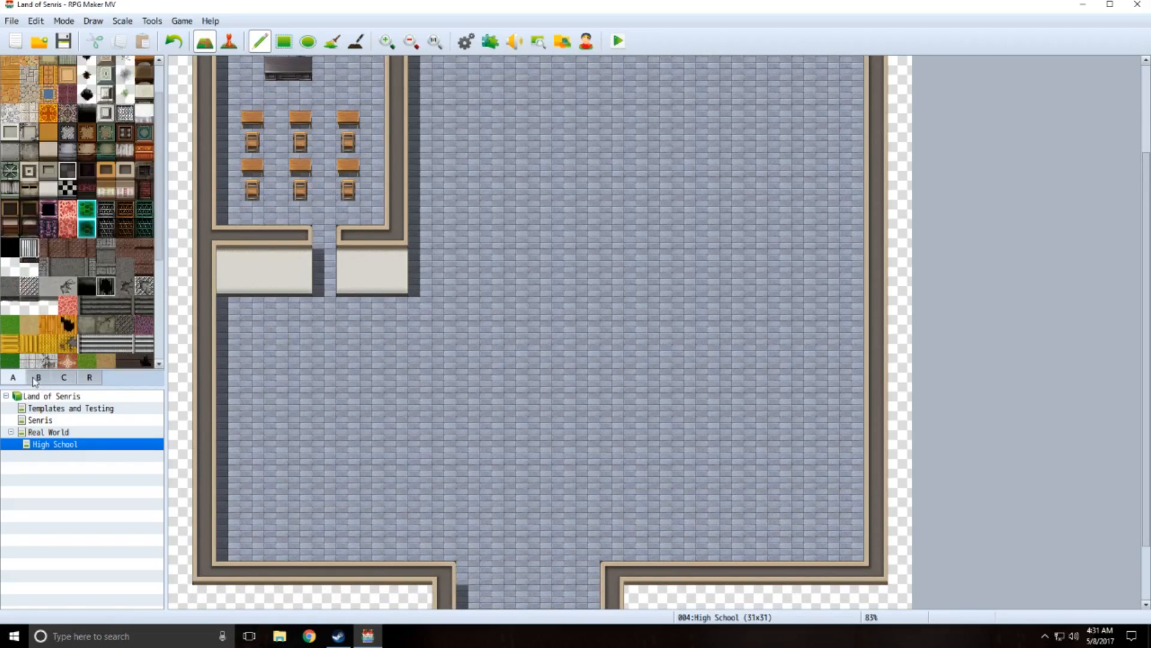
pyautogui.click(32, 378)
pyautogui.scroll(1, 294, 226)
pyautogui.scroll(-1, 294, 226)
pyautogui.scroll(-2, 140, 299)
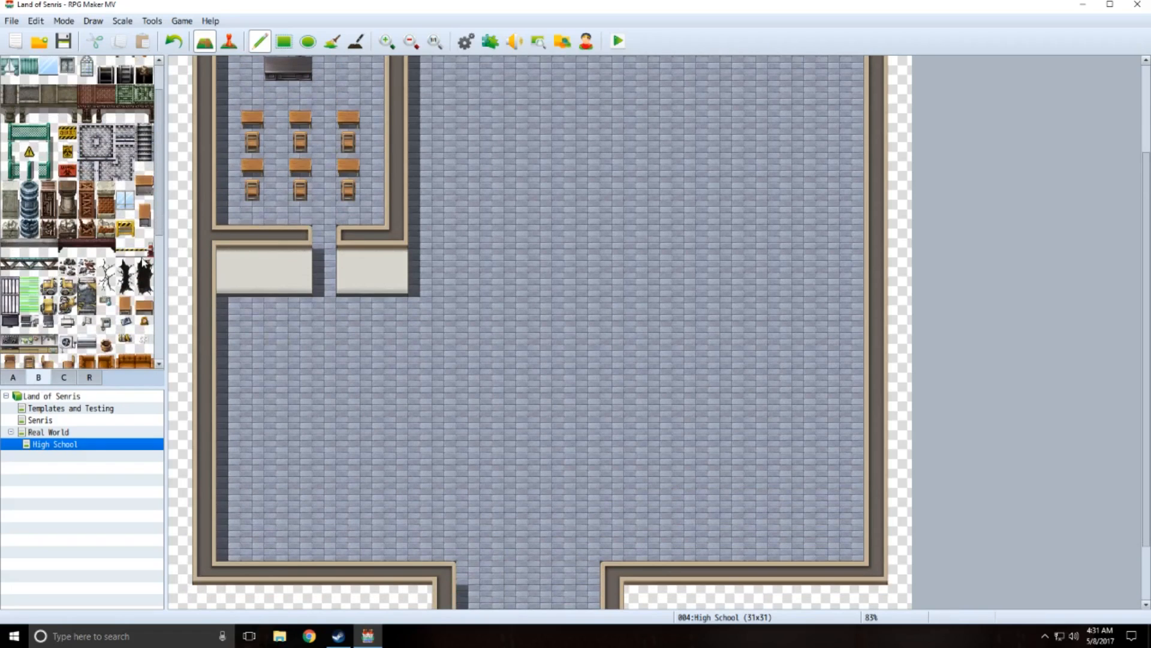
# - Place a two-tile-wide white teacher's desk at columns 4–5 of row 24, near the south wall
pyautogui.click(146, 308)
pyautogui.scroll(-10, 138, 283)
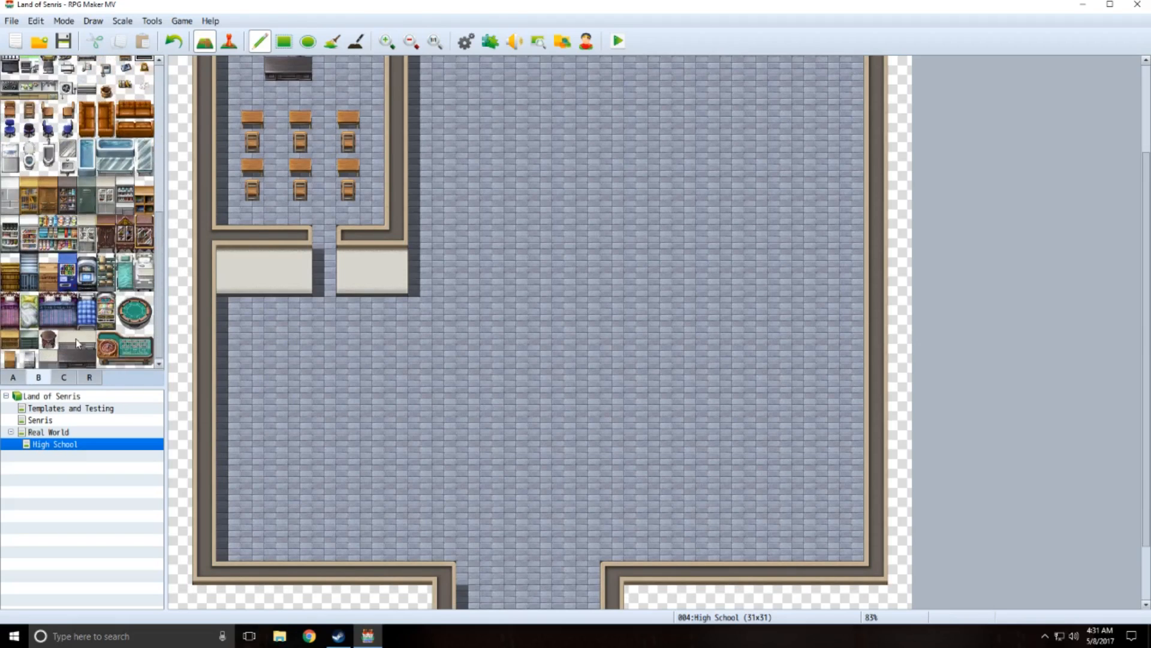
pyautogui.moveTo(69, 340); pyautogui.dragTo(91, 340)
pyautogui.click(288, 520)
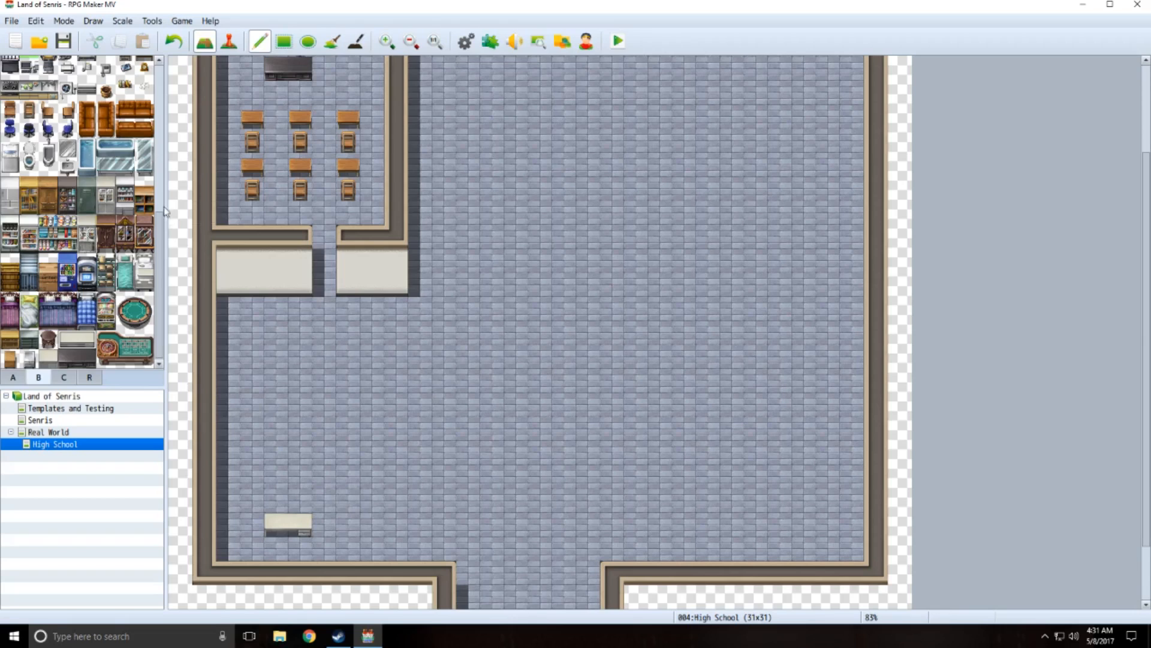
# - Place six single-tile wooden student desks at columns 3, 5 and 7 of rows 20 and 22
pyautogui.moveTo(159, 232); pyautogui.dragTo(157, 94)
pyautogui.click(144, 211)
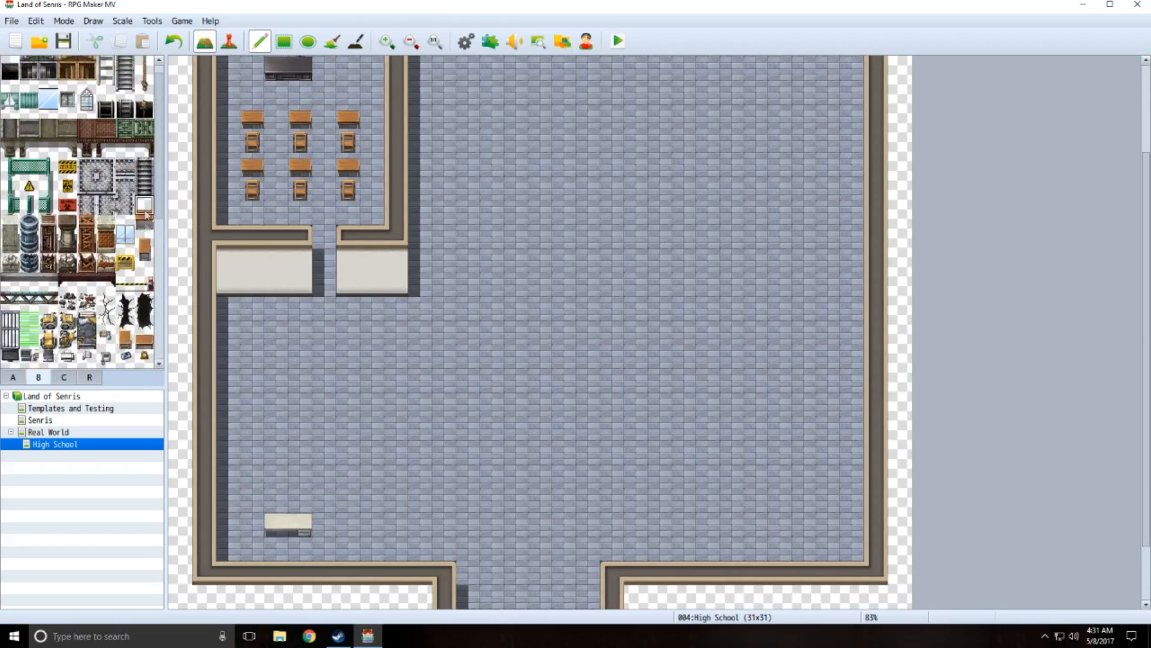
pyautogui.click(144, 340)
pyautogui.scroll(-2, 321, 440)
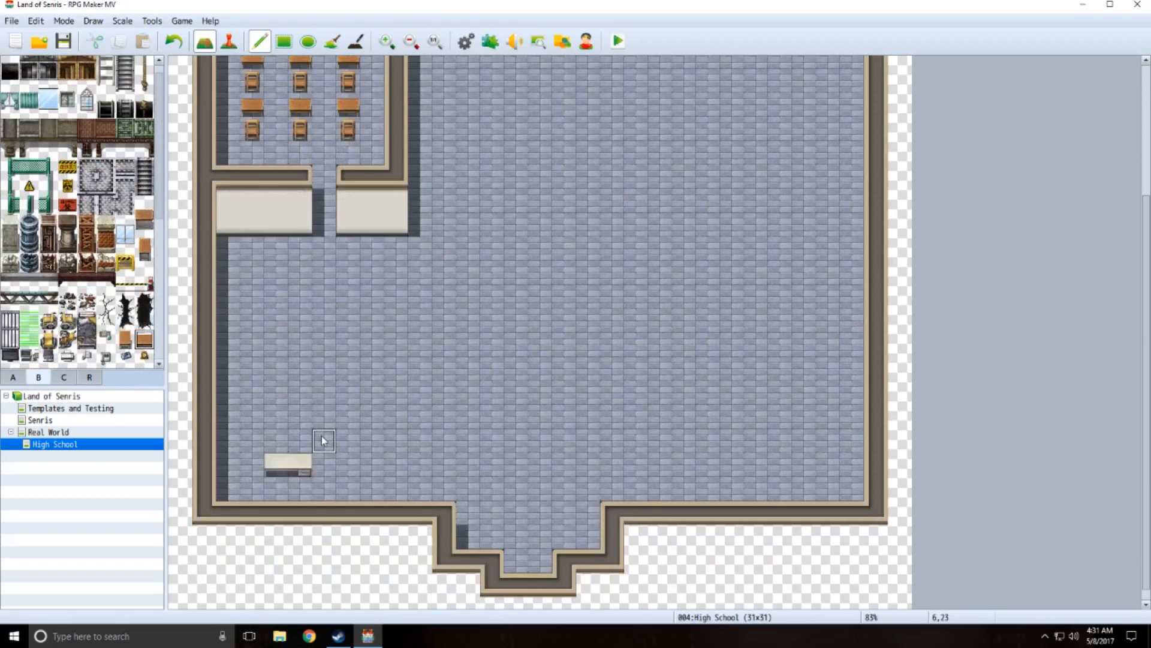
pyautogui.click(250, 416)
pyautogui.click(299, 415)
pyautogui.click(348, 416)
pyautogui.click(349, 372)
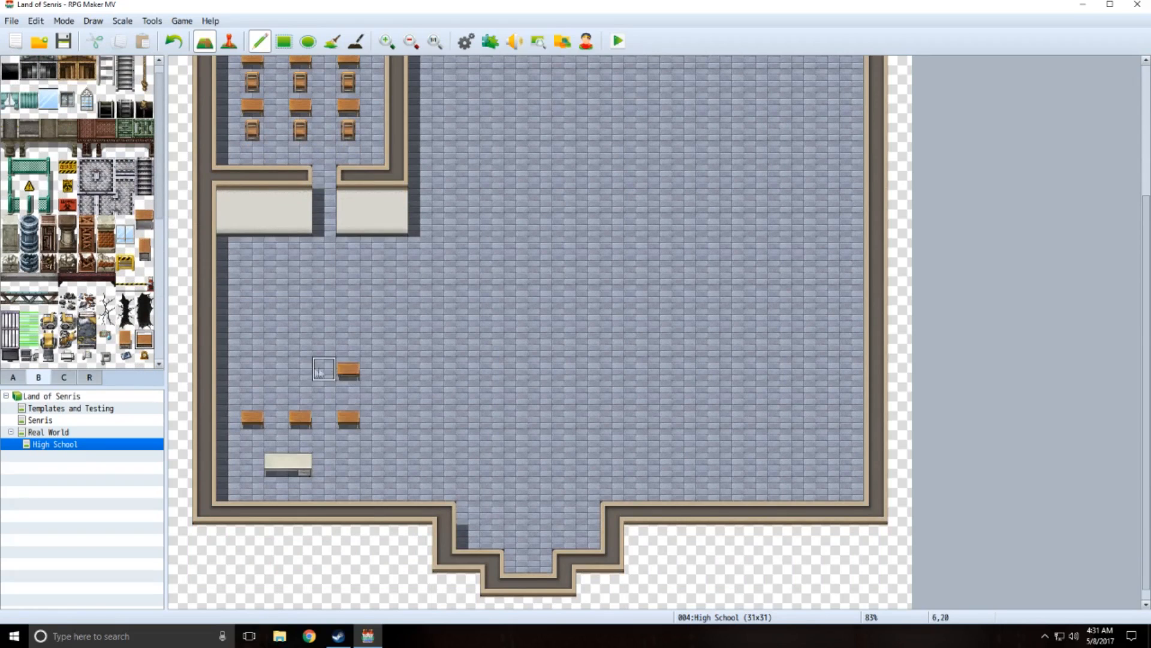
pyautogui.click(300, 372)
pyautogui.click(253, 372)
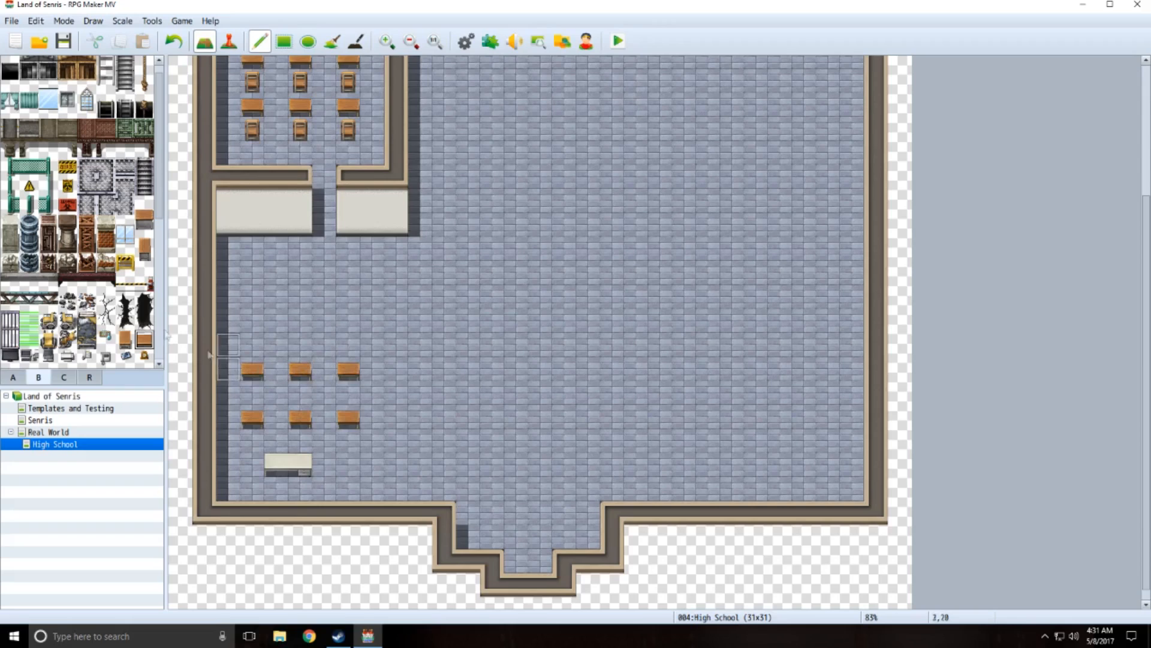
# - Place six south-facing wooden chairs above the new student desks, at columns 3, 5 and 7 of rows 19 and 21
pyautogui.scroll(-3, 120, 210)
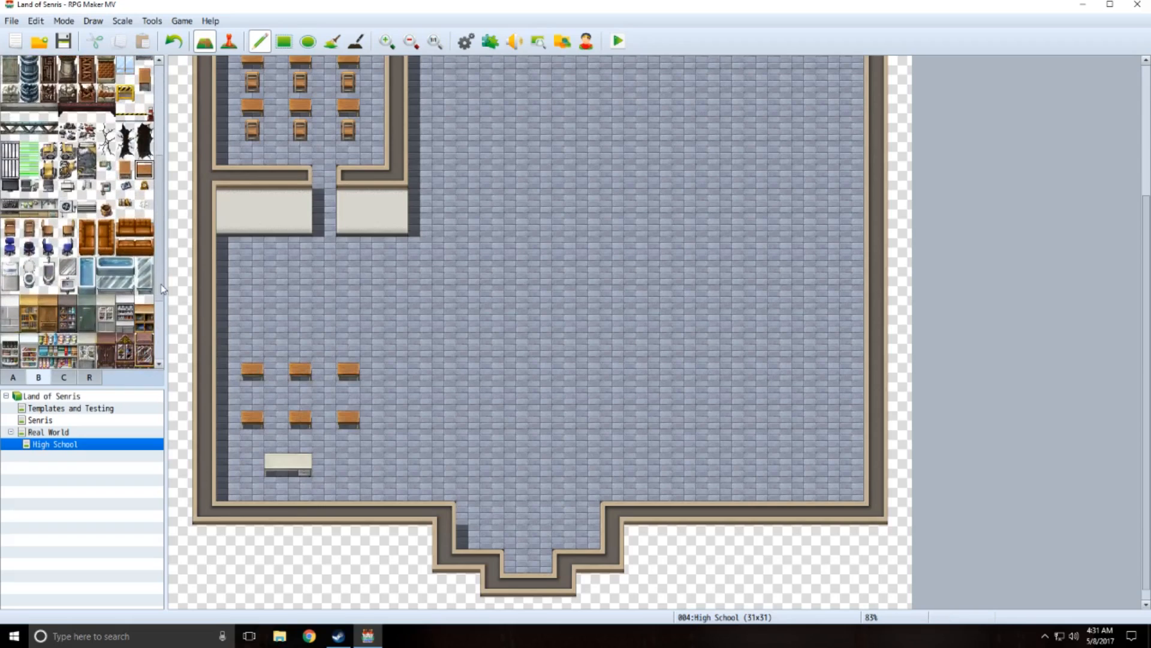
pyautogui.click(10, 227)
pyautogui.click(252, 346)
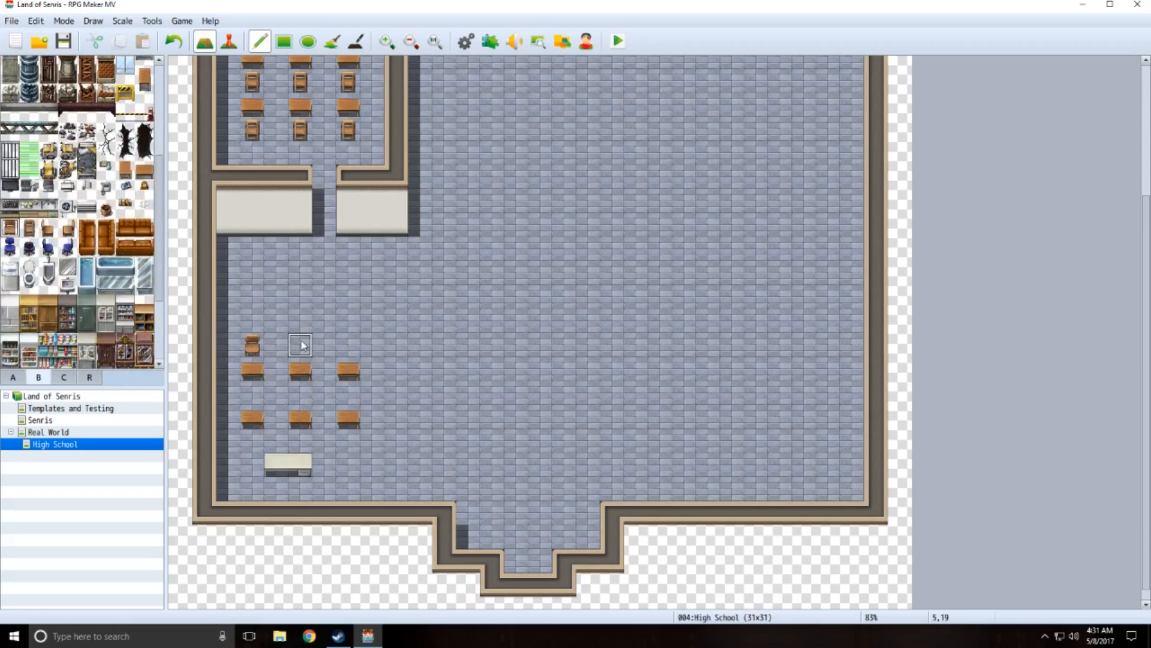
pyautogui.click(300, 346)
pyautogui.click(349, 346)
pyautogui.click(348, 393)
pyautogui.click(302, 394)
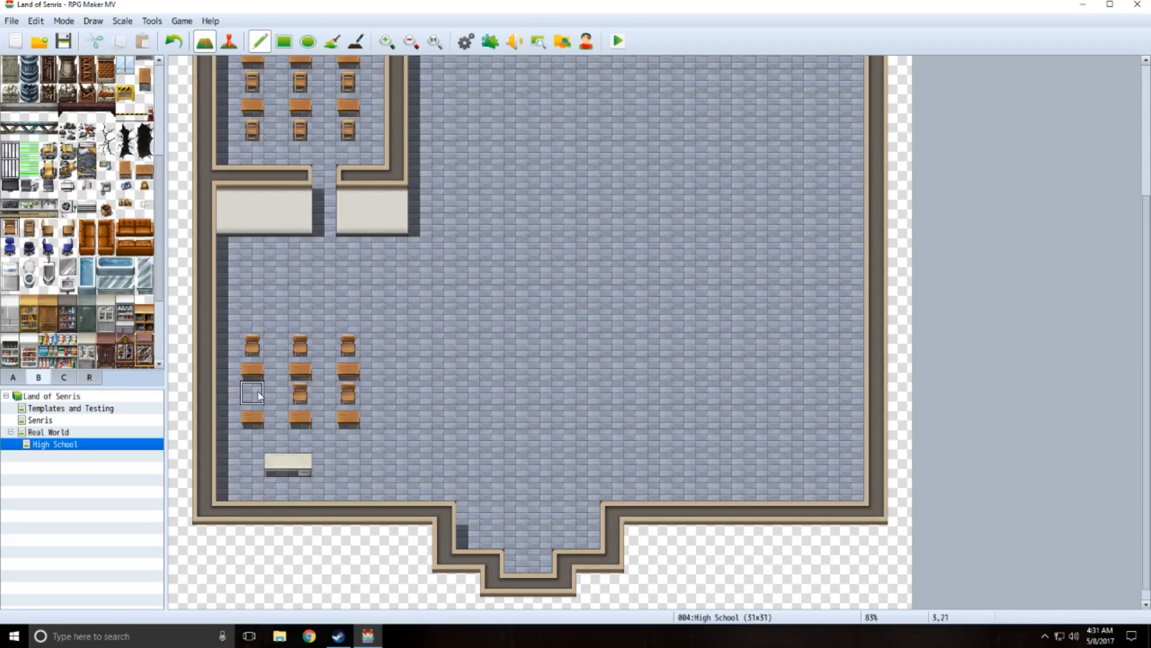
pyautogui.click(257, 395)
# - Place a blue office chair below the white teacher's desk at column 4 of row 25
pyautogui.click(86, 272)
pyautogui.click(29, 247)
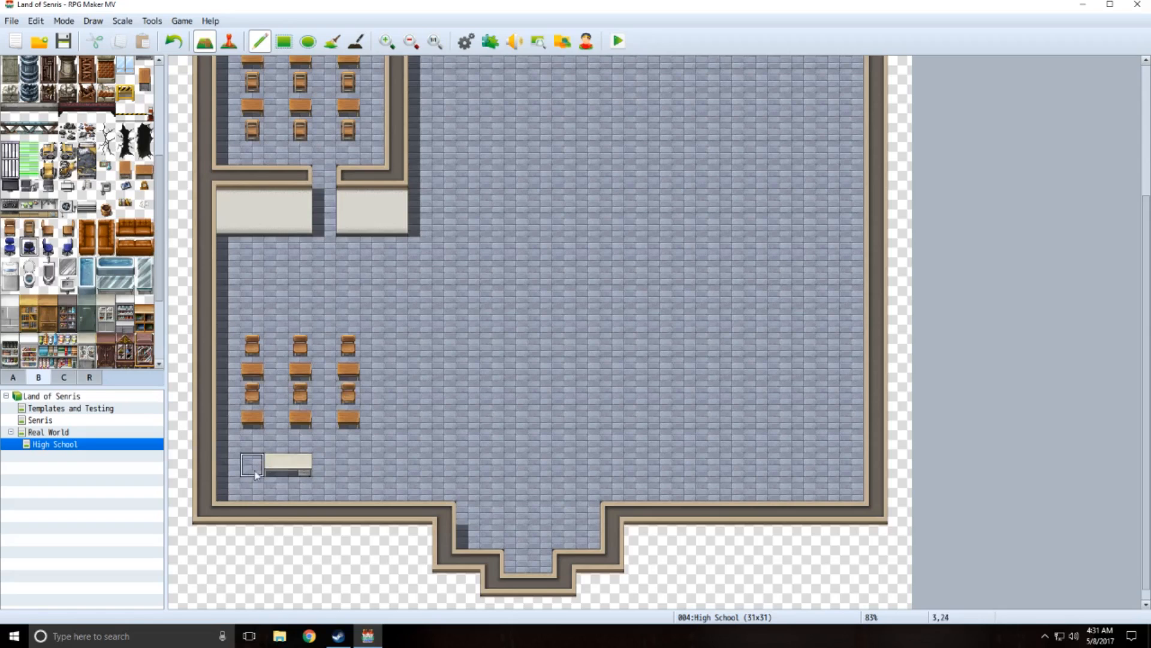
pyautogui.click(274, 486)
# - Enclose the second classroom with a grey wall top along row 17 from columns 2 to 9 and down column 9 to row 25
pyautogui.scroll(4, 257, 301)
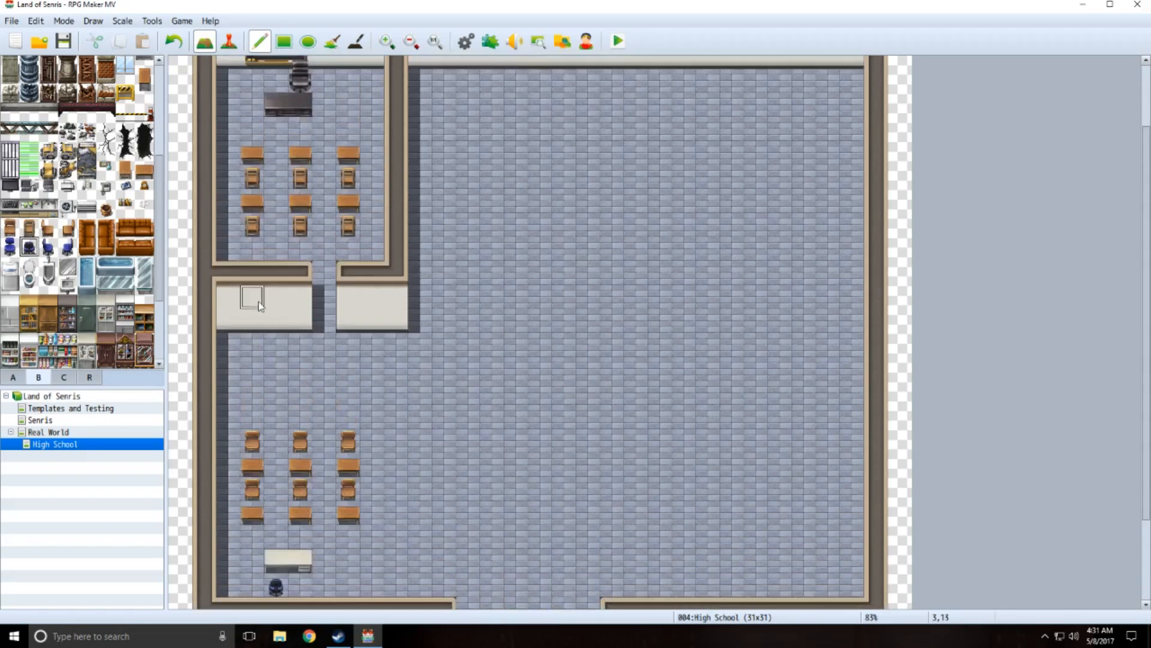
pyautogui.scroll(-3, 258, 301)
pyautogui.click(12, 377)
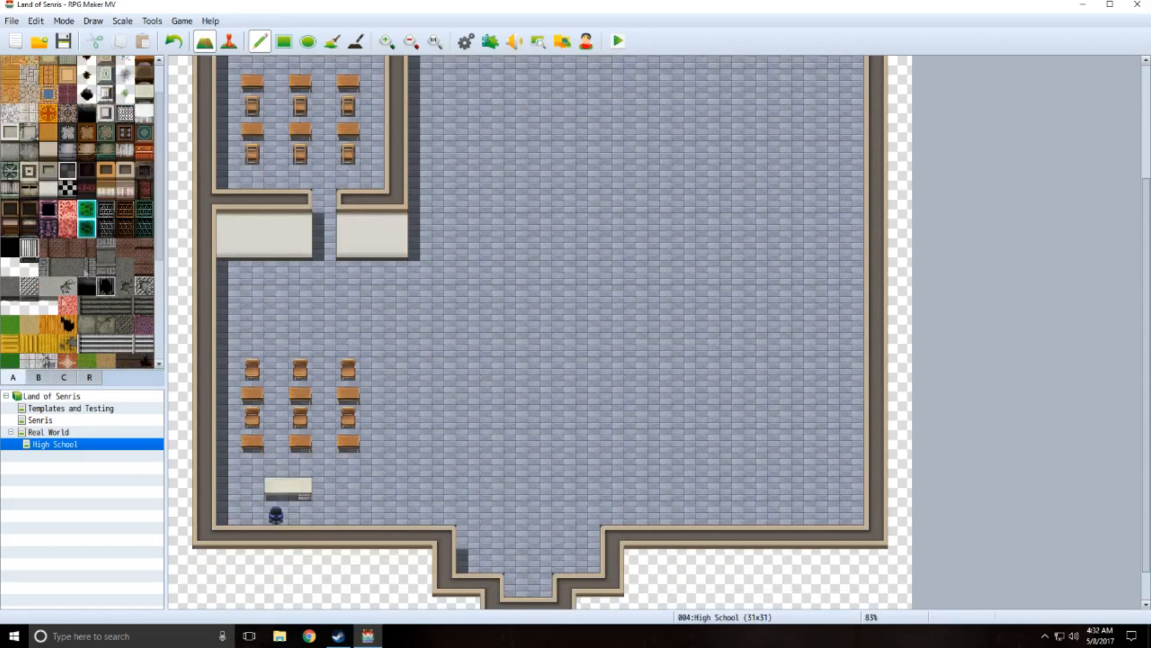
pyautogui.click(125, 174)
pyautogui.moveTo(236, 326); pyautogui.dragTo(396, 321)
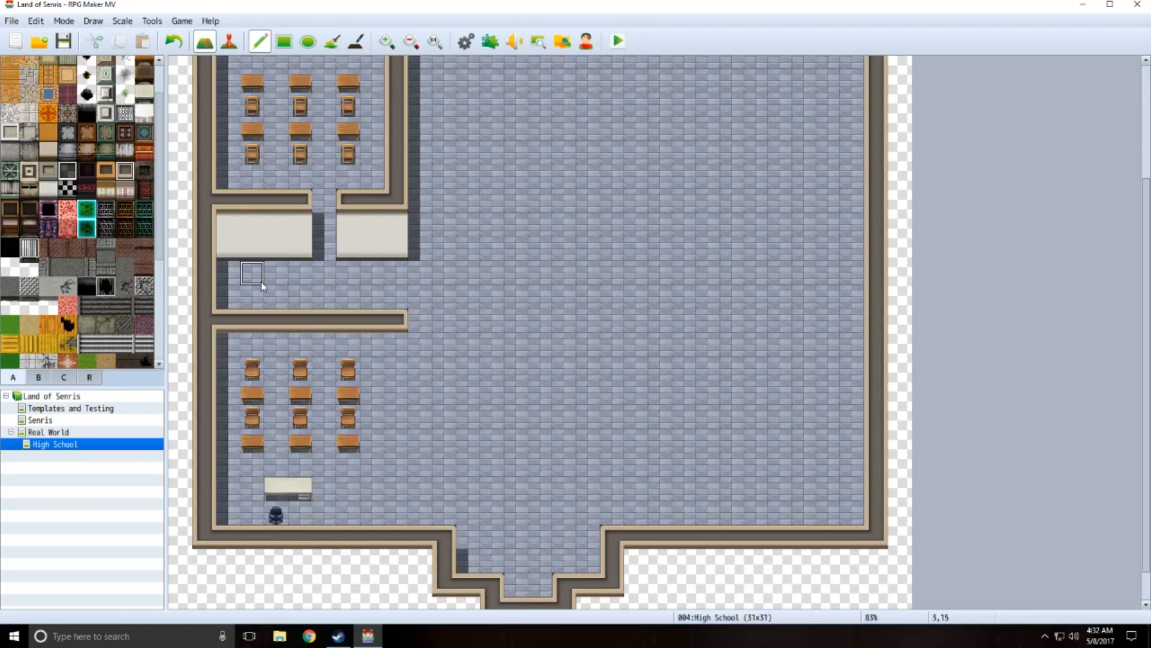
pyautogui.click(394, 346)
pyautogui.moveTo(394, 346); pyautogui.dragTo(394, 519)
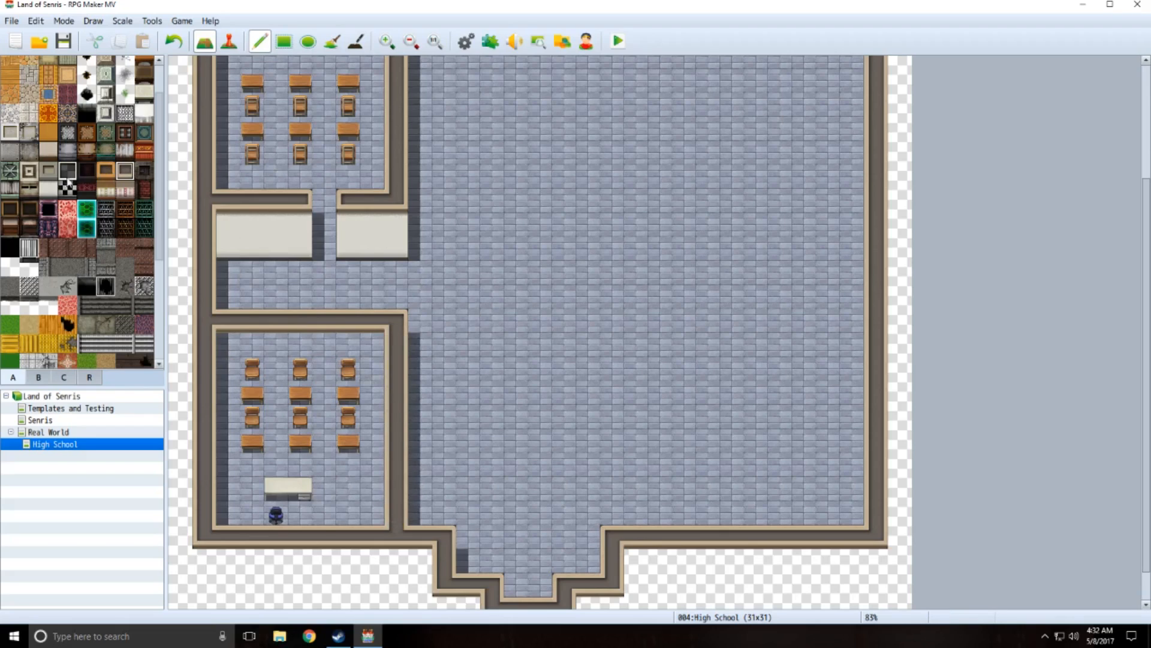
# - Add a white wall face along rows 18 and 19 from columns 2 to 8, with a doorway at column 6 through rows 17 to 19
pyautogui.click(48, 189)
pyautogui.click(284, 41)
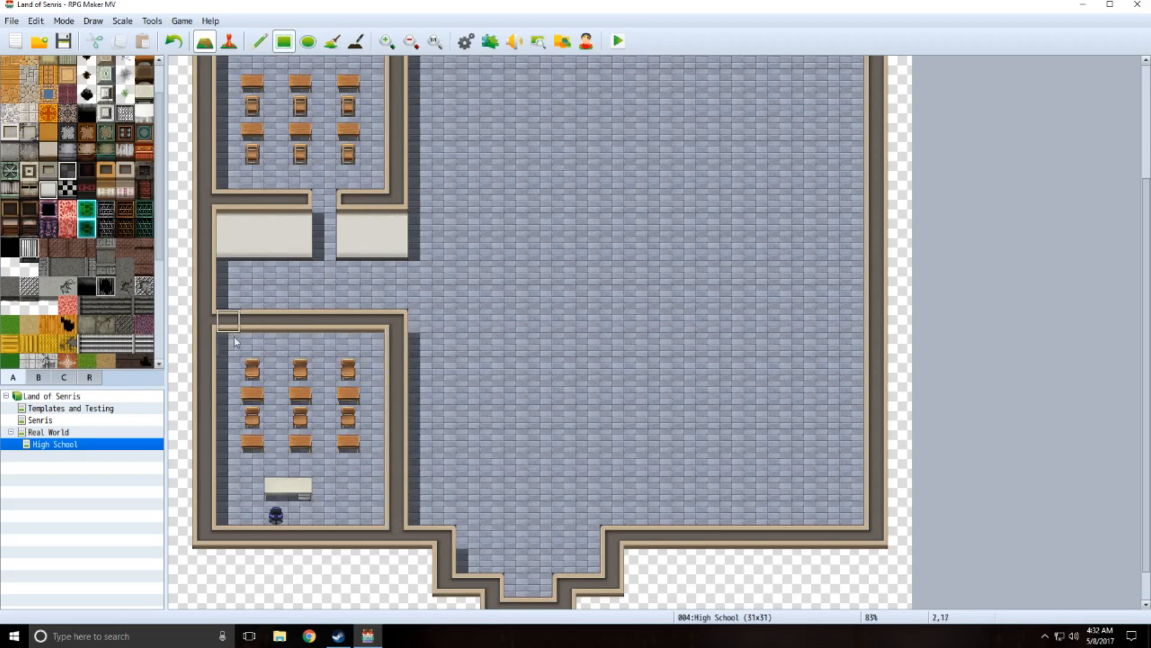
pyautogui.moveTo(235, 342); pyautogui.dragTo(246, 396)
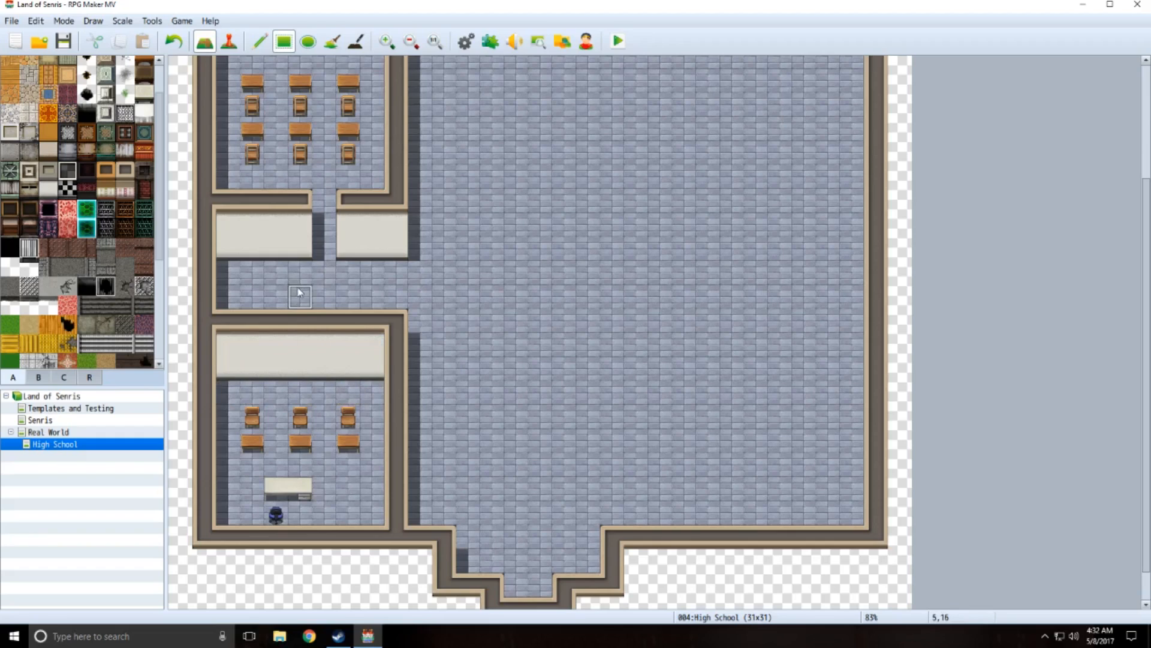
pyautogui.moveTo(300, 318); pyautogui.dragTo(300, 363)
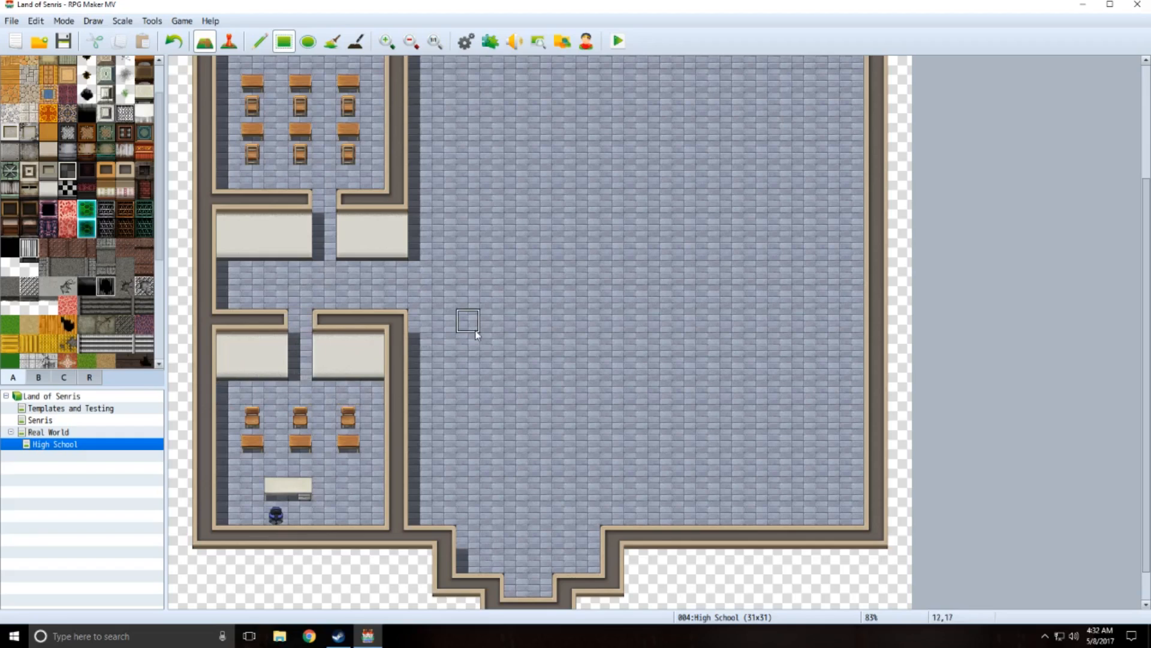
pyautogui.hotkey('ctrl', 'z')
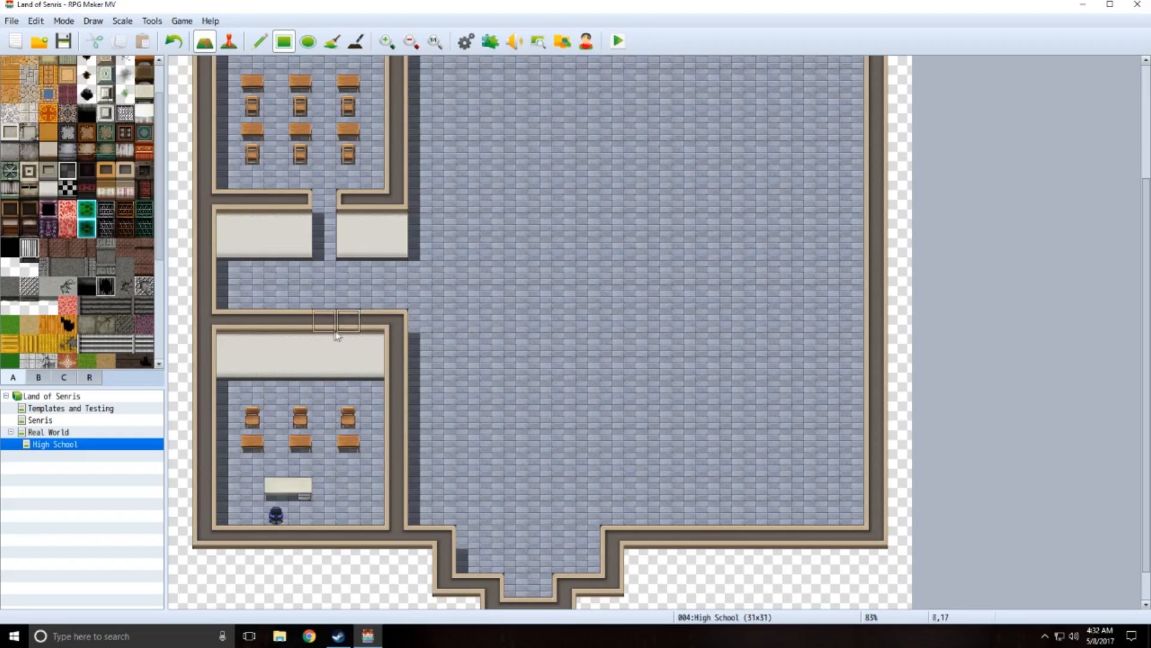
pyautogui.moveTo(324, 317); pyautogui.dragTo(324, 365)
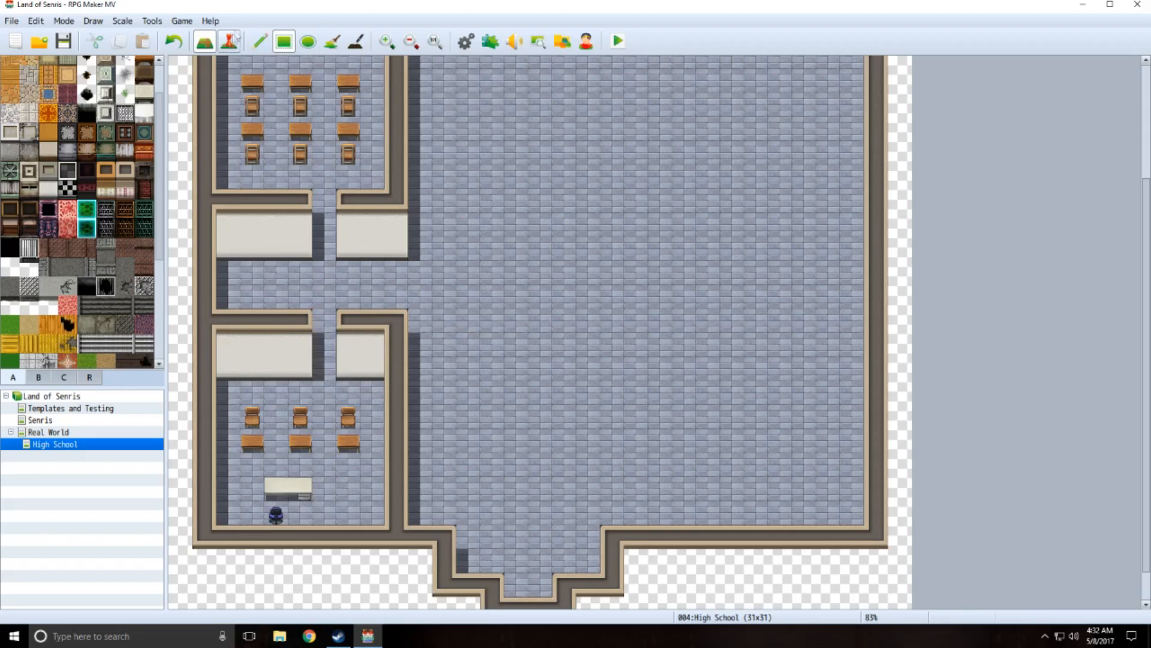
# - Save the project and move the white teacher's desk and blue office chair one tile right, to columns 5 and 6 of rows 24 and 25
pyautogui.click(63, 41)
pyautogui.moveTo(252, 489); pyautogui.dragTo(288, 511, button='right')
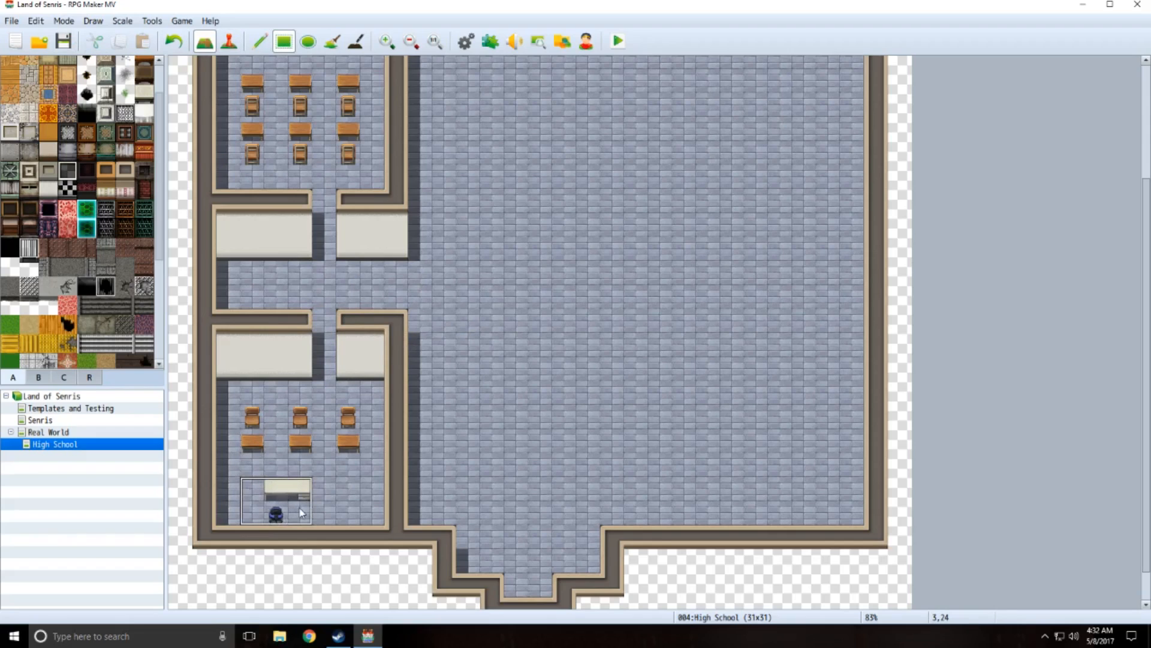
pyautogui.click(260, 41)
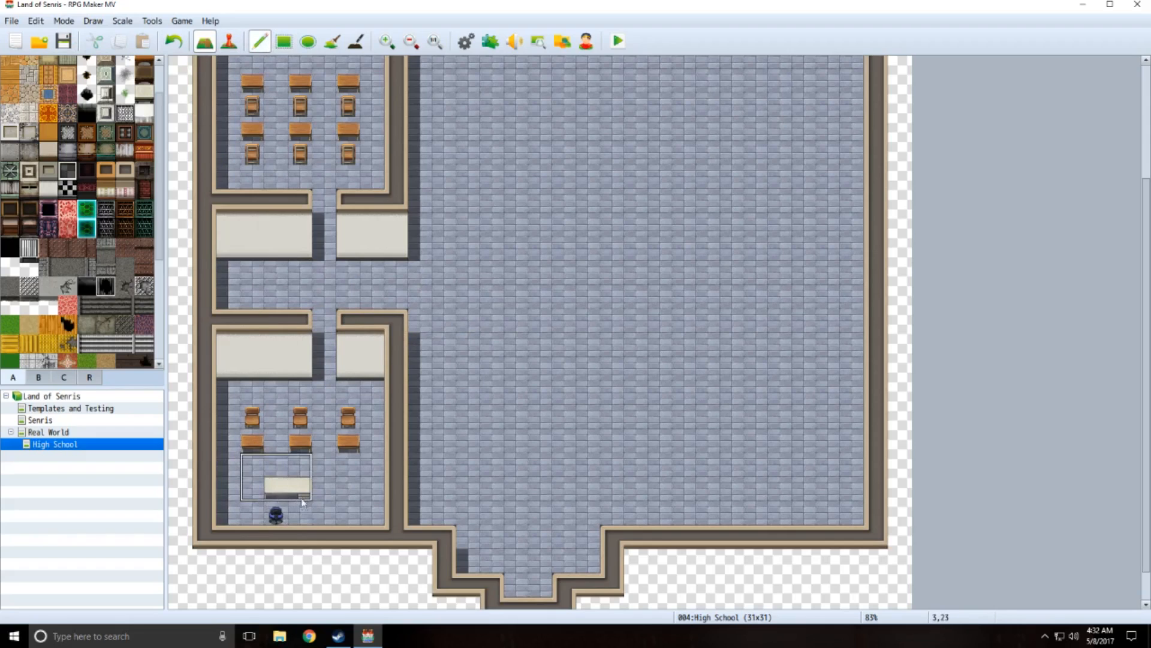
pyautogui.click(315, 510)
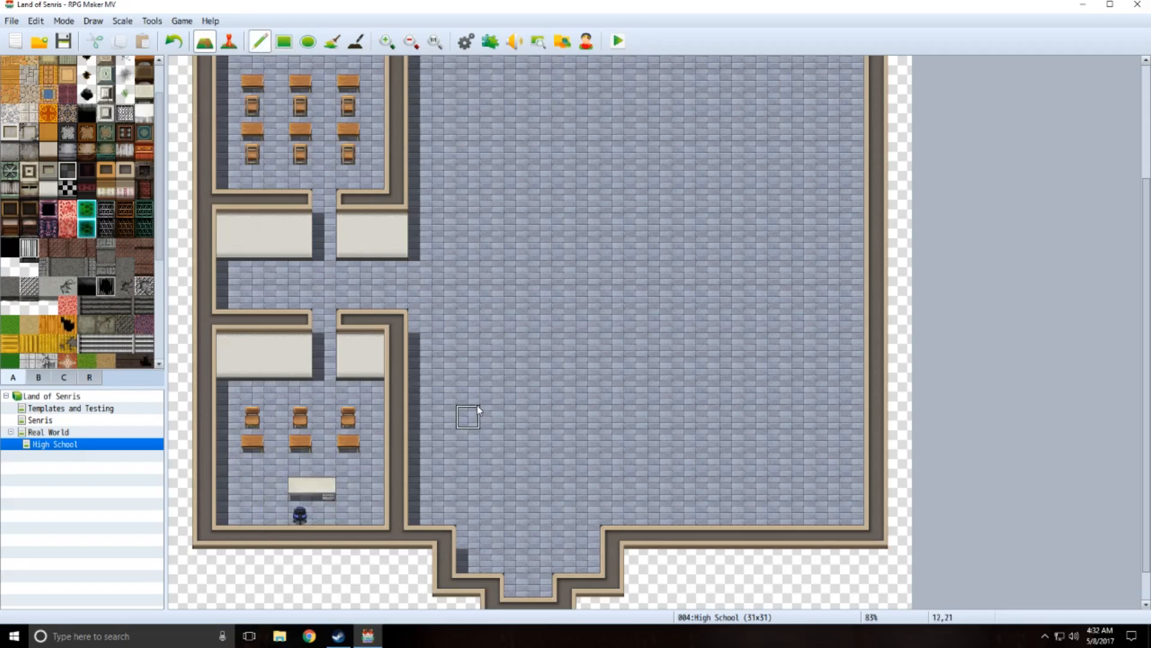
# - Duplicate the first classroom with its walls and furniture, columns 1 to 9 of rows 1 to 14, onto columns 9 to 17 of the same rows
pyautogui.scroll(3, 481, 392)
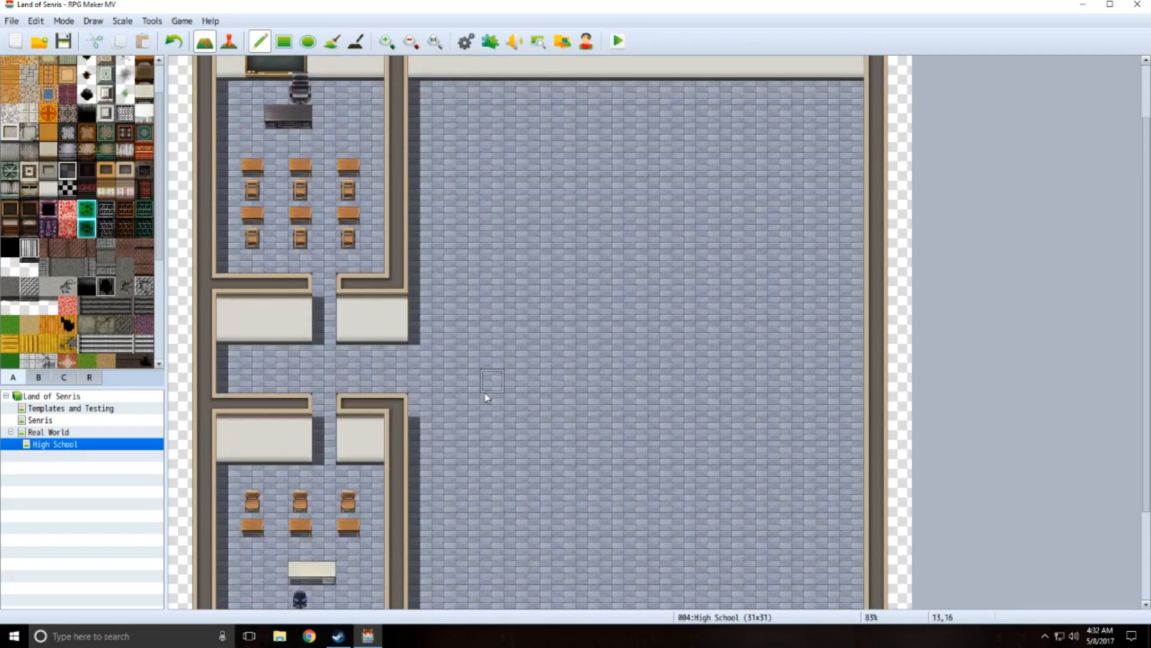
pyautogui.scroll(1, 486, 398)
pyautogui.scroll(-1, 487, 397)
pyautogui.scroll(4, 487, 398)
pyautogui.scroll(-4, 487, 398)
pyautogui.scroll(1, 487, 397)
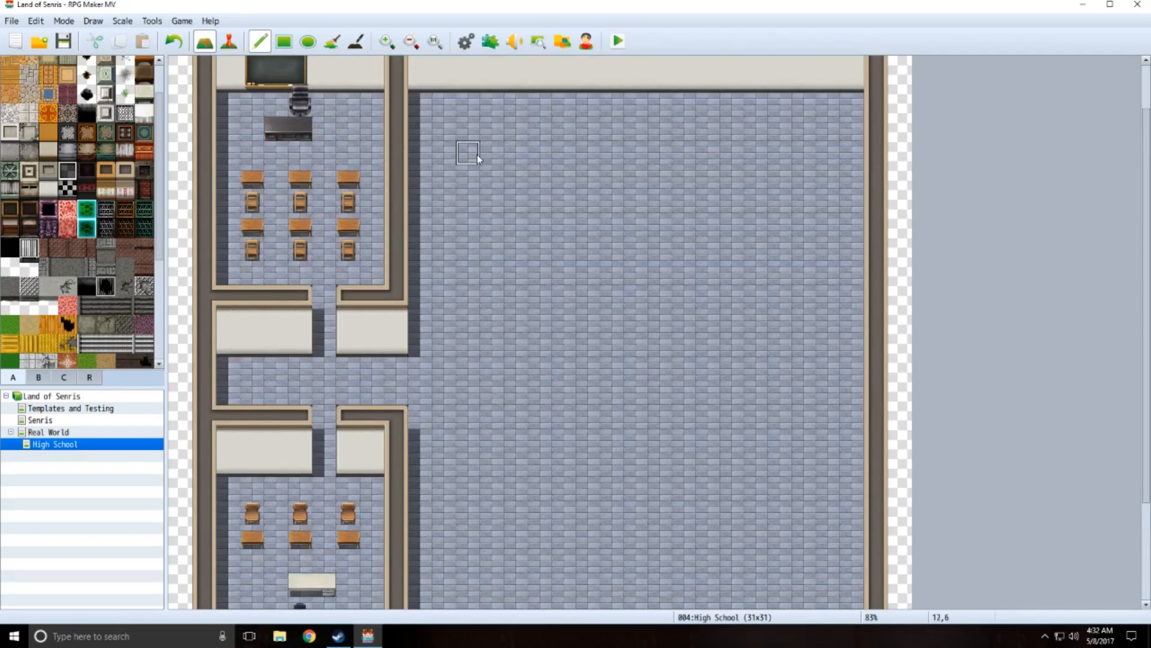
pyautogui.scroll(-3, 549, 161)
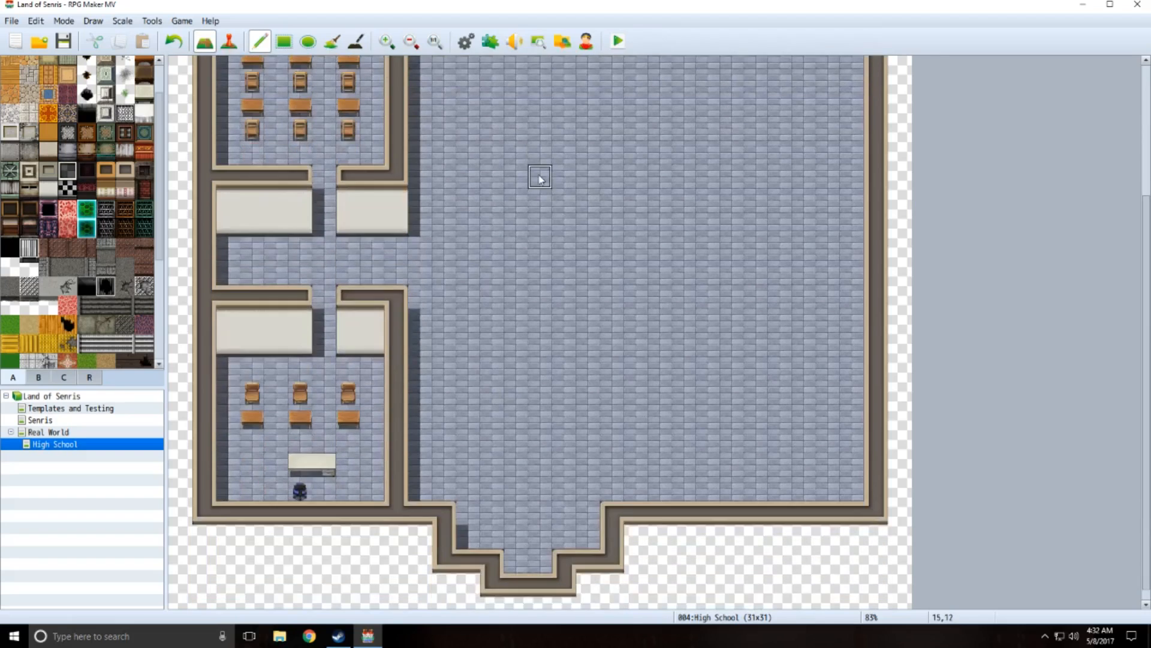
pyautogui.scroll(4, 546, 174)
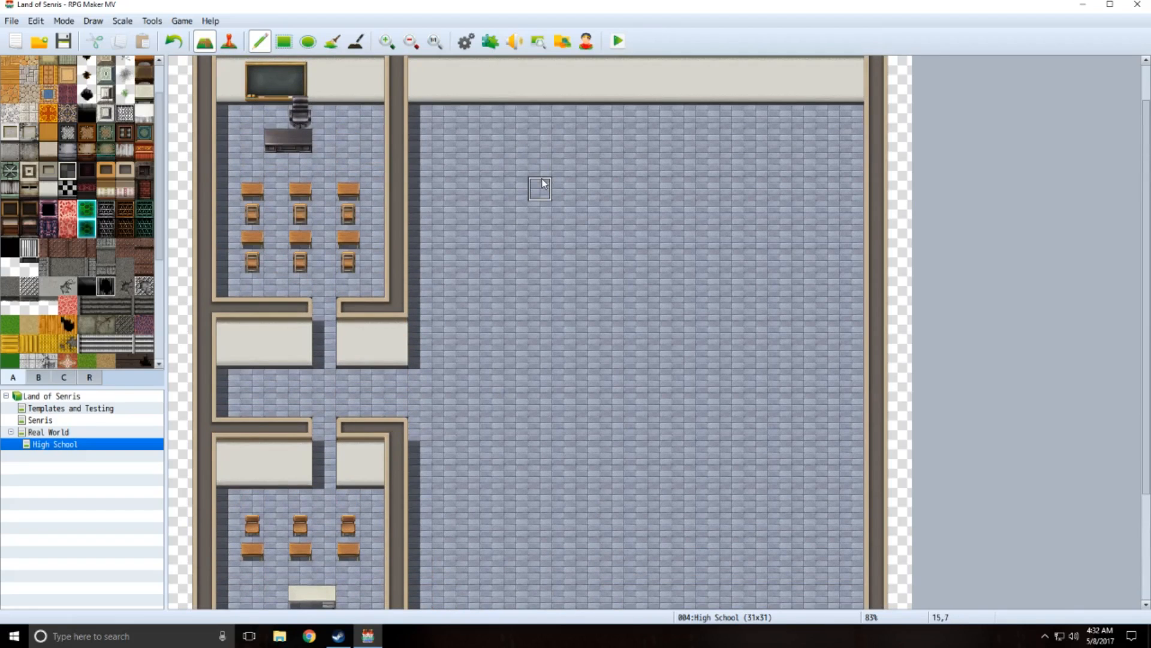
pyautogui.scroll(3, 359, 154)
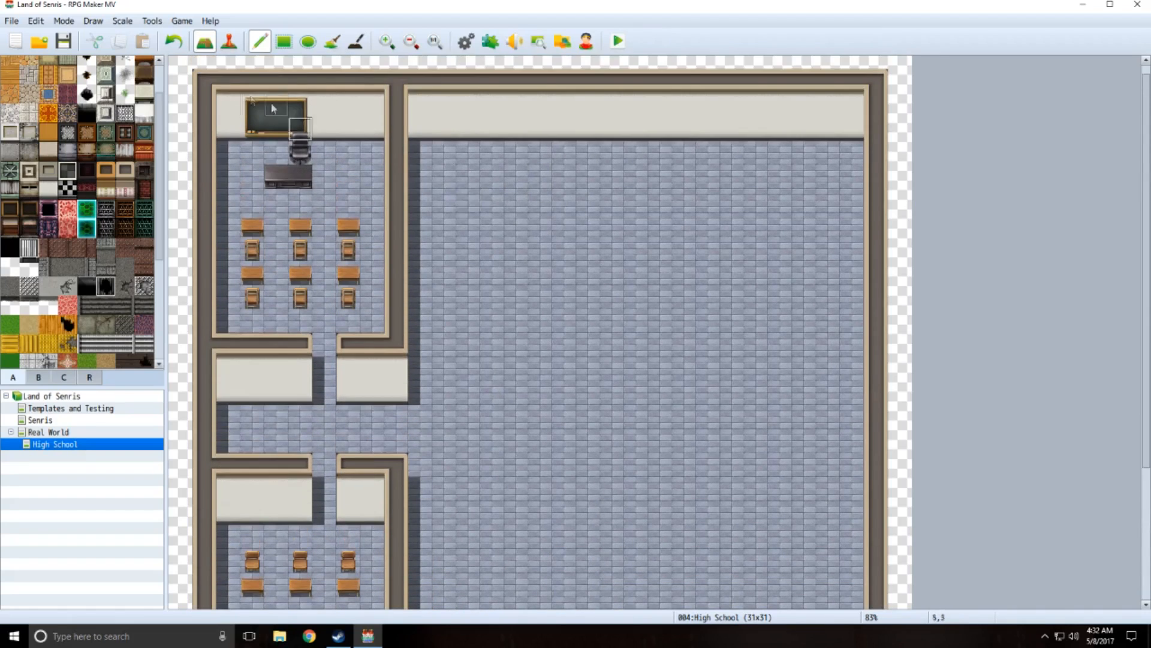
pyautogui.moveTo(209, 87); pyautogui.dragTo(400, 391, button='right')
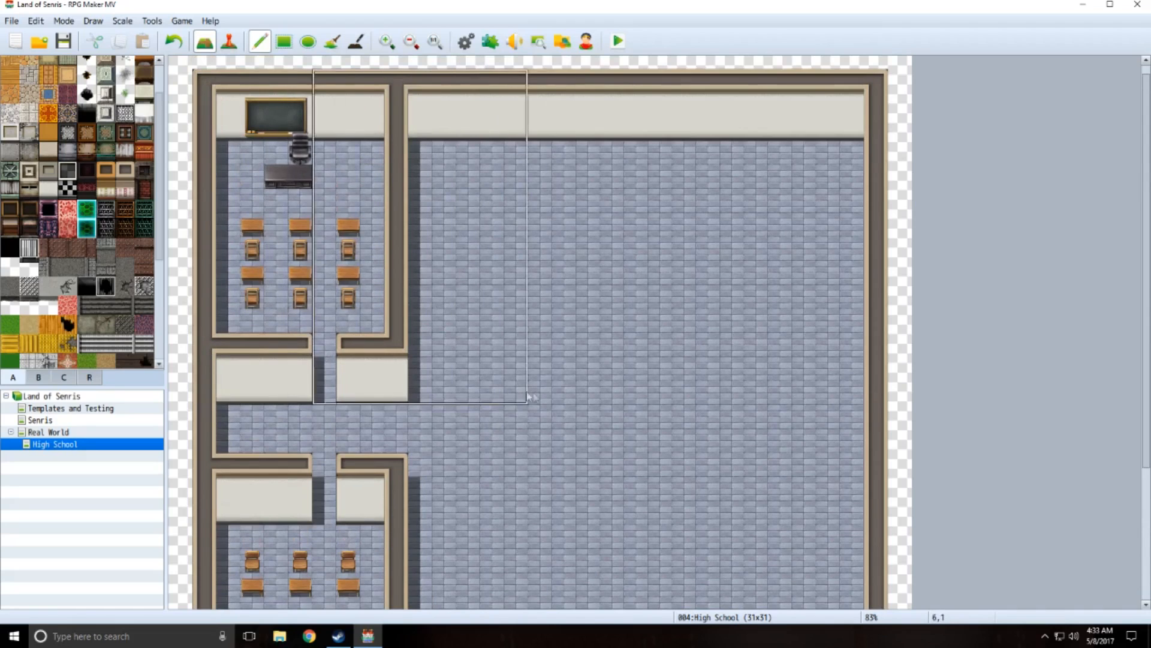
pyautogui.click(586, 395)
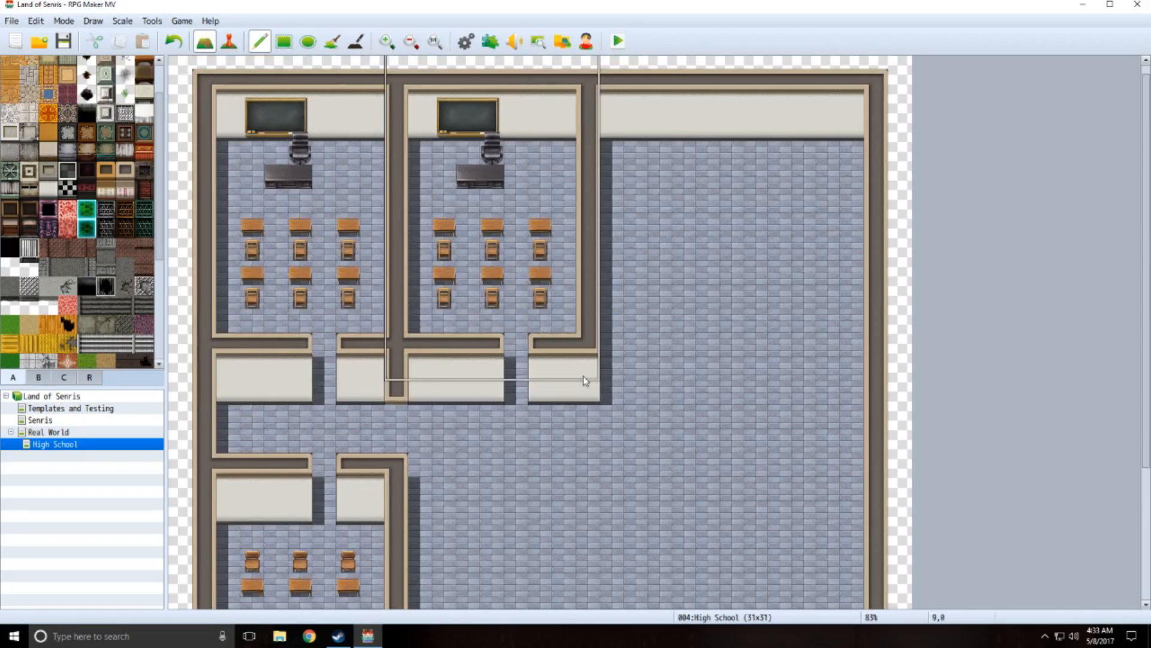
# - Replace the leftover wall top between the two upper classrooms with white wall face at column 9, rows 13 and 14
pyautogui.rightClick(419, 391)
pyautogui.click(399, 395)
pyautogui.moveTo(401, 397); pyautogui.dragTo(398, 368)
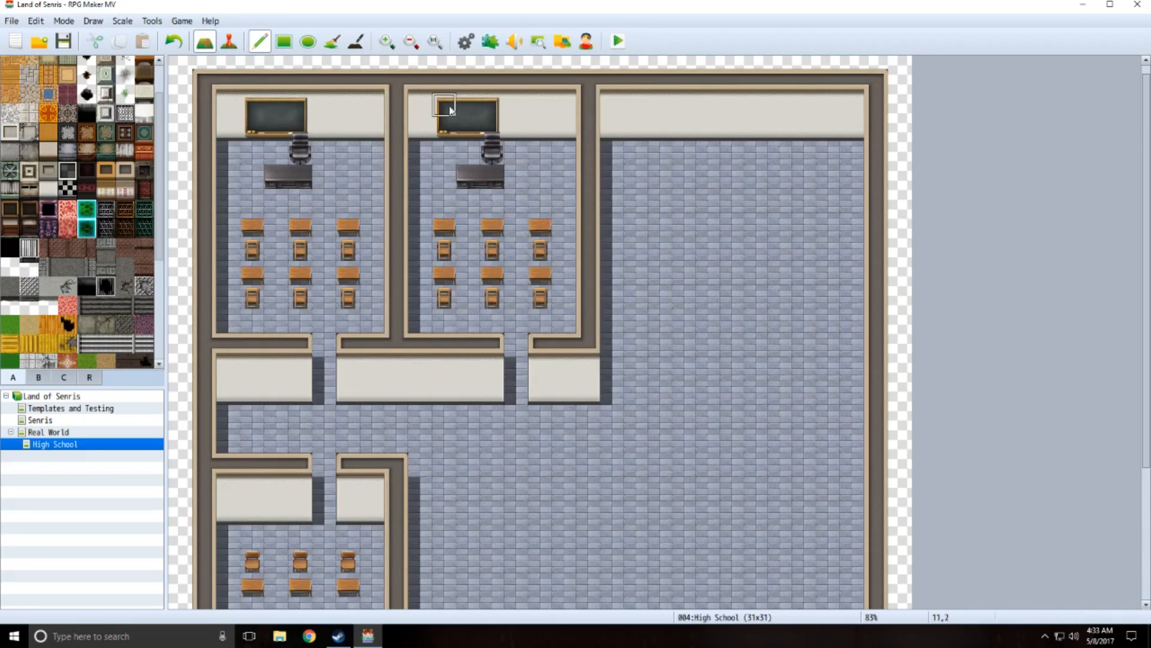
# - Move the copied classroom's chalkboard, office chair and dark teacher's desk one tile right, and save the project
pyautogui.moveTo(421, 107); pyautogui.dragTo(510, 149, button='right')
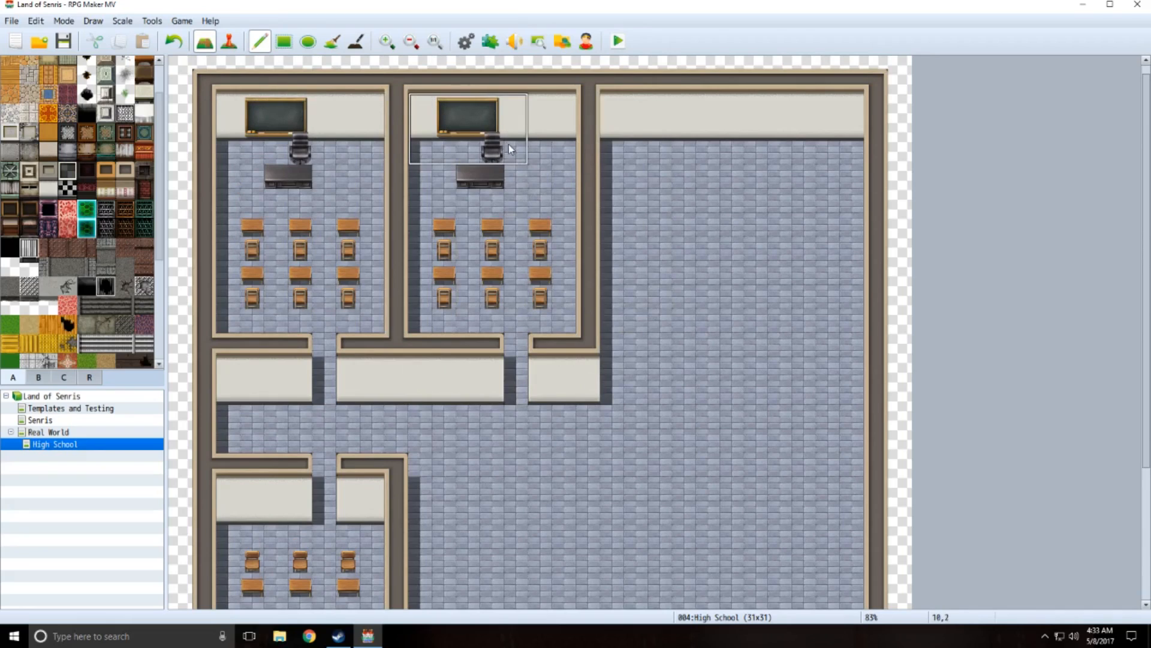
pyautogui.click(534, 148)
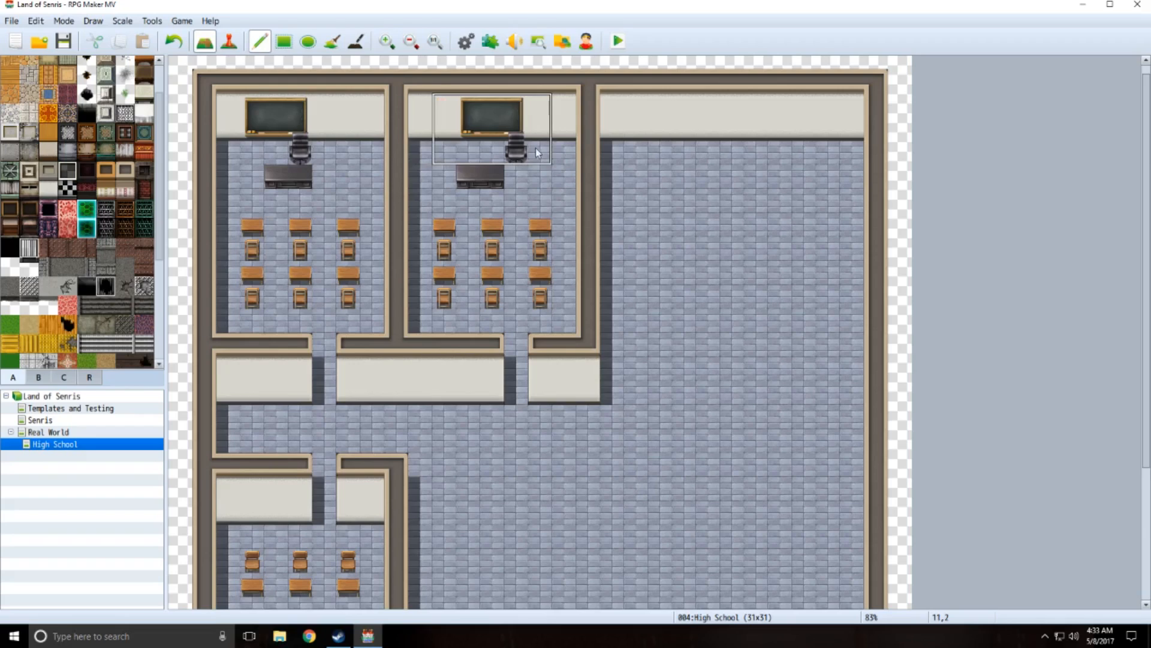
pyautogui.rightClick(444, 178)
pyautogui.moveTo(443, 178); pyautogui.dragTo(515, 180, button='right')
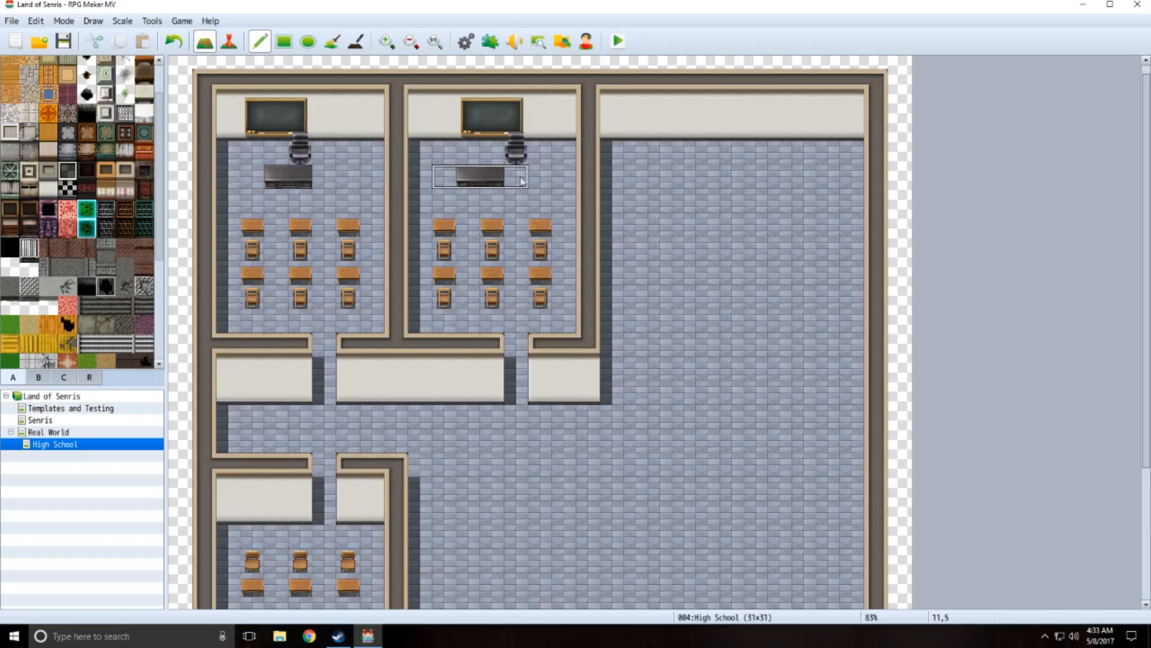
pyautogui.click(535, 181)
pyautogui.rightClick(459, 182)
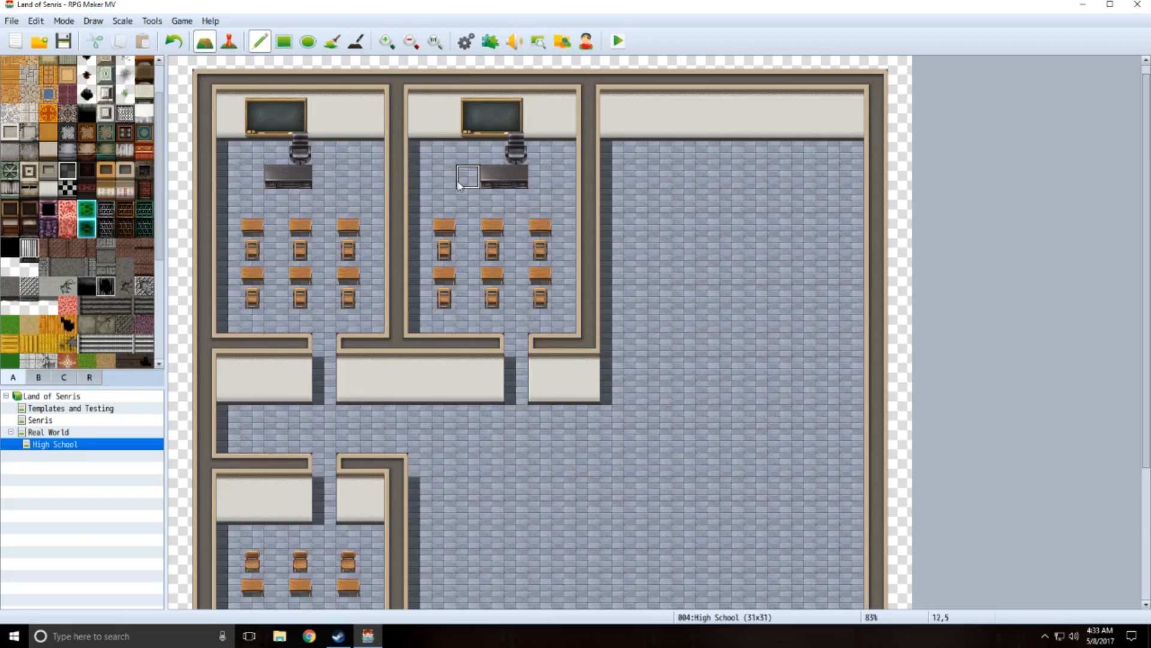
pyautogui.click(63, 41)
pyautogui.click(63, 41)
# - Look over the upper classrooms, the hallway and the remaining open floor of the map
pyautogui.scroll(-1, 114, 239)
pyautogui.scroll(3, 114, 255)
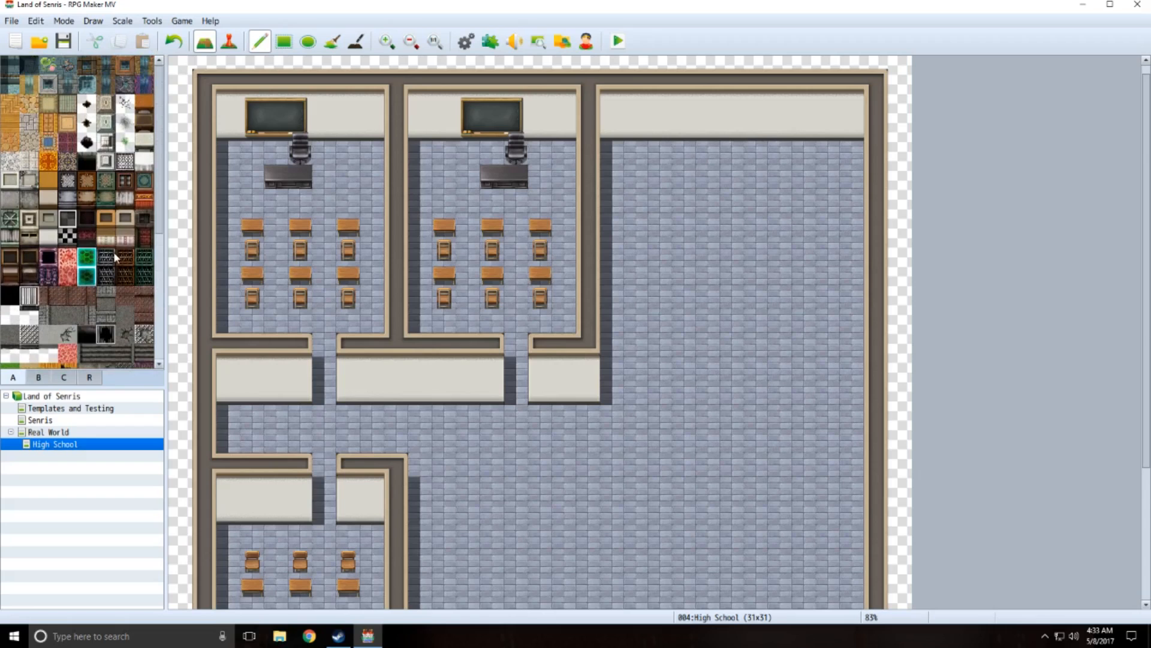
pyautogui.scroll(-5, 113, 252)
pyautogui.scroll(-6, 630, 304)
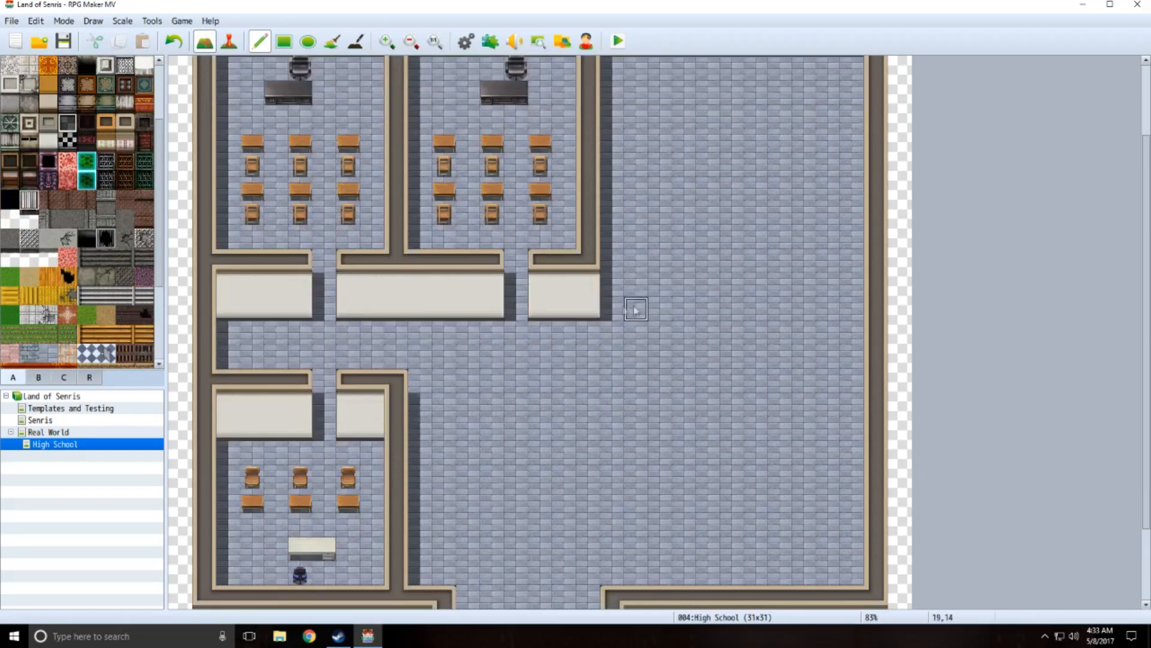
pyautogui.scroll(1, 598, 309)
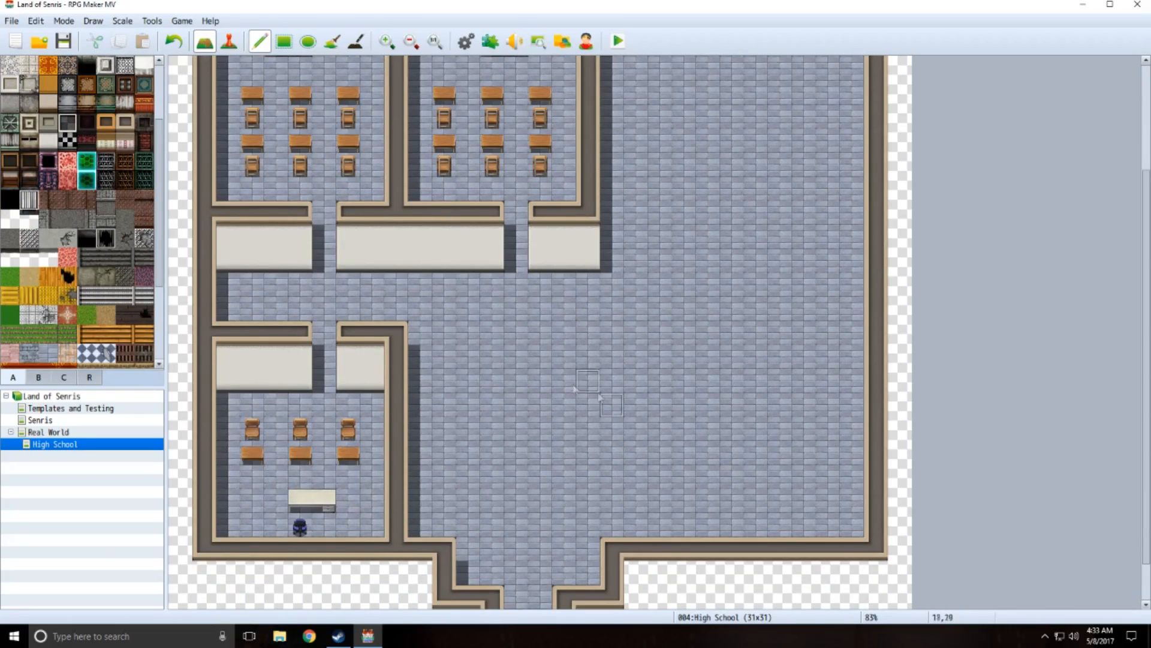
pyautogui.scroll(3, 554, 382)
pyautogui.scroll(2, 555, 382)
pyautogui.scroll(-2, 554, 382)
pyautogui.scroll(1, 555, 382)
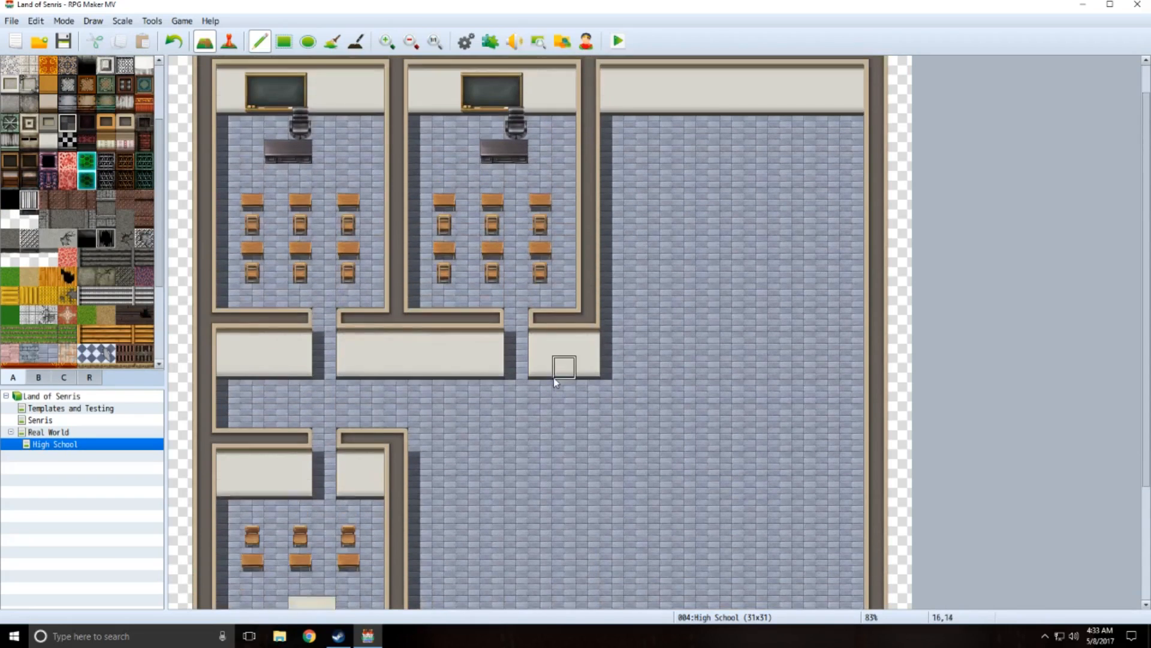
pyautogui.scroll(-3, 555, 382)
pyautogui.scroll(3, 553, 377)
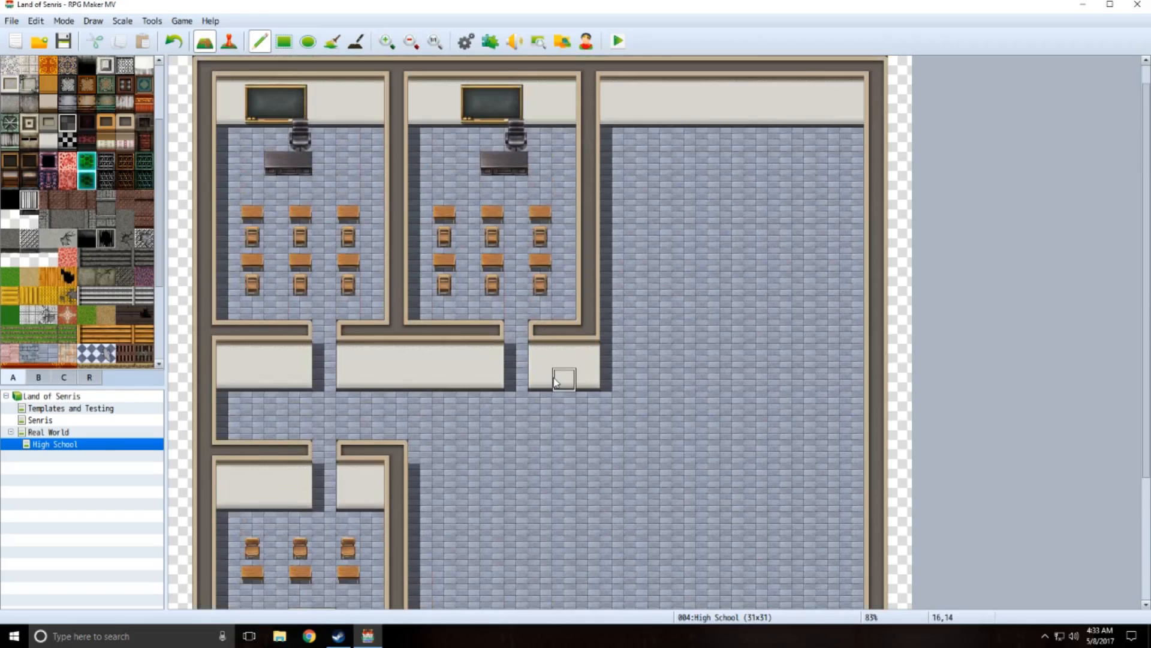
pyautogui.scroll(-1, 554, 381)
pyautogui.scroll(1, 557, 375)
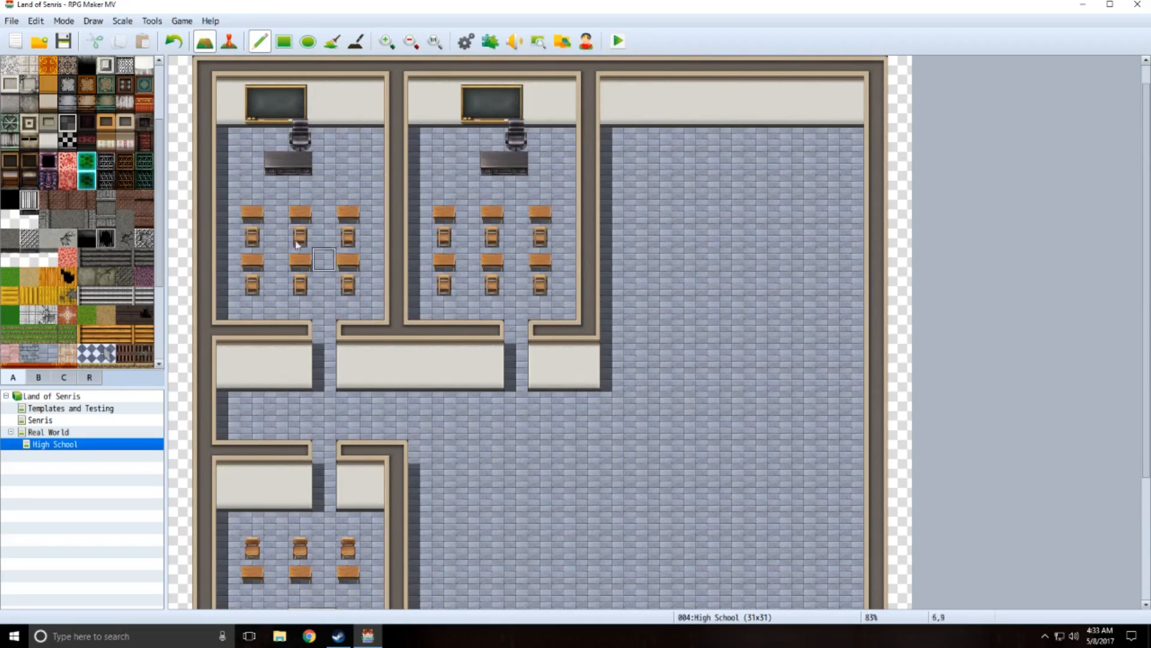
# - Extend the white wall face along rows 13 and 14 over columns 18 to 19 and columns 22 to 28, leaving a two-tile doorway
pyautogui.scroll(3, 84, 237)
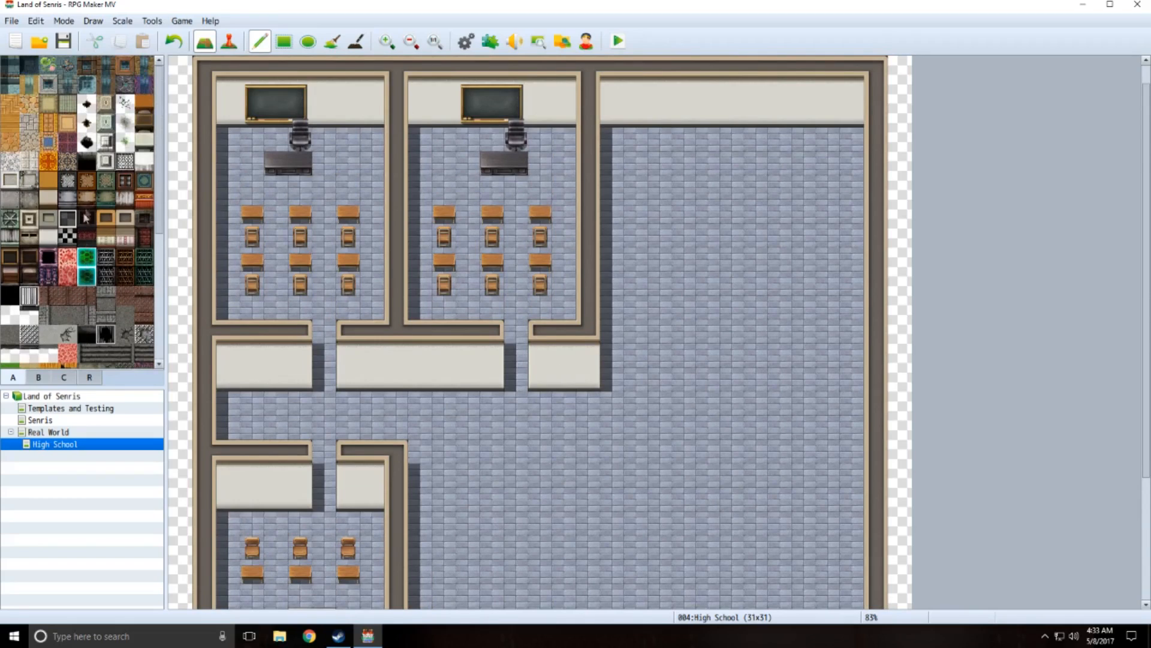
pyautogui.click(52, 238)
pyautogui.click(283, 41)
pyautogui.moveTo(589, 330); pyautogui.dragTo(635, 384)
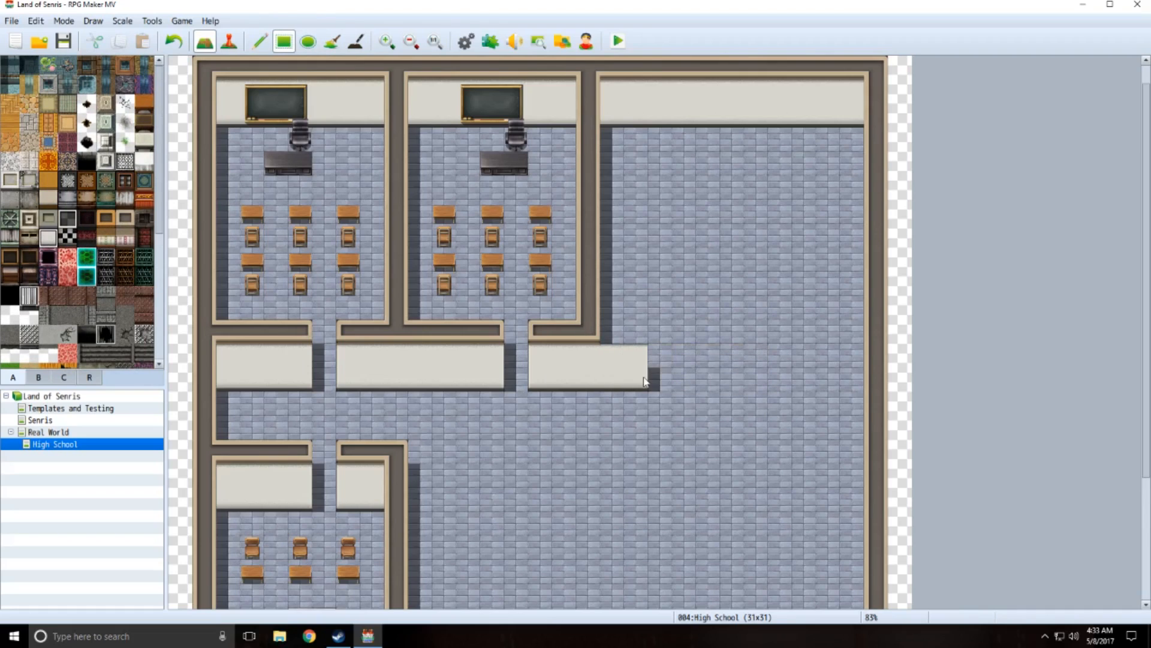
pyautogui.moveTo(705, 357); pyautogui.dragTo(851, 382)
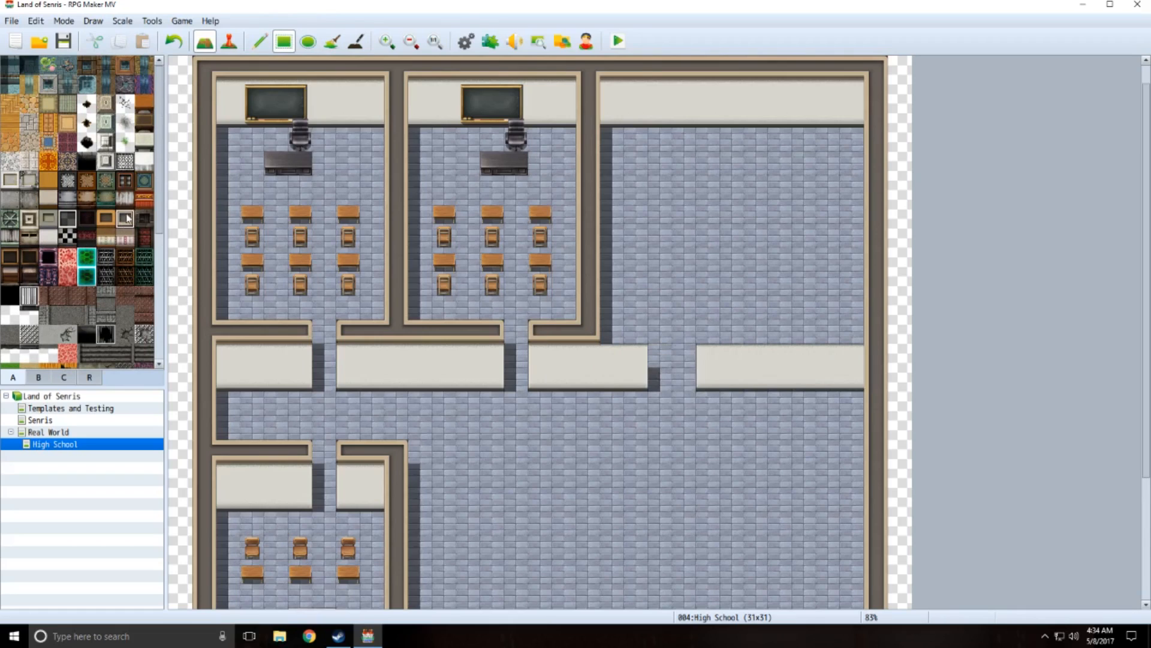
# - Cap the new wall faces with grey wall top along row 12 at columns 18 to 19 and columns 22 to 28
pyautogui.click(617, 331)
pyautogui.click(636, 331)
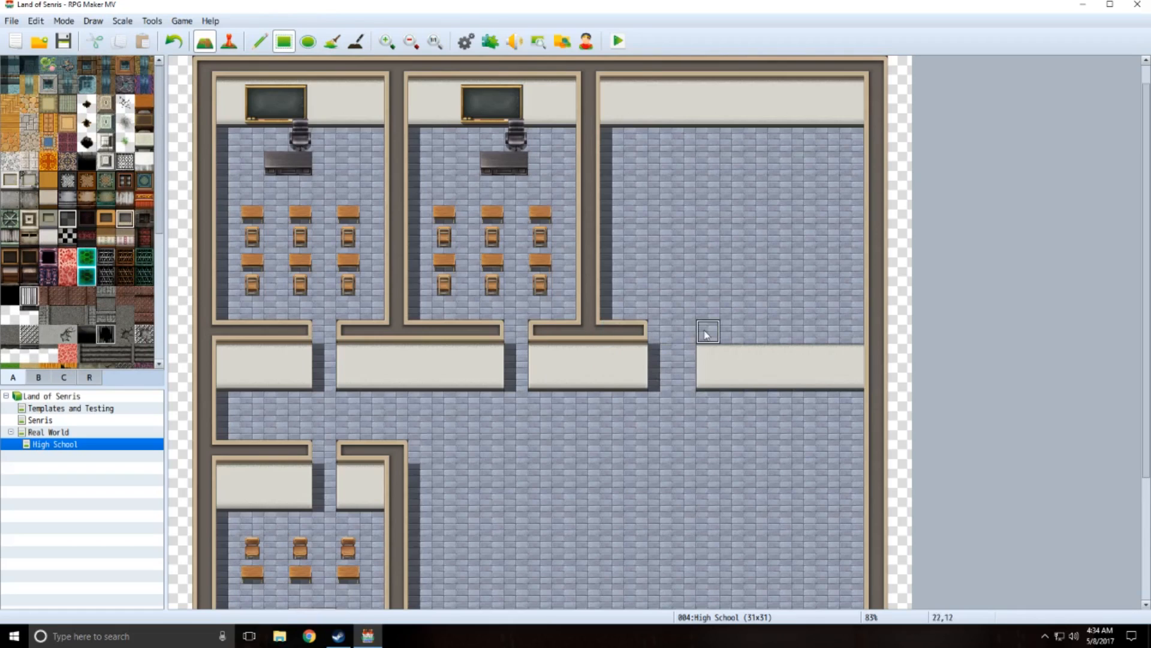
pyautogui.moveTo(705, 331); pyautogui.dragTo(854, 334)
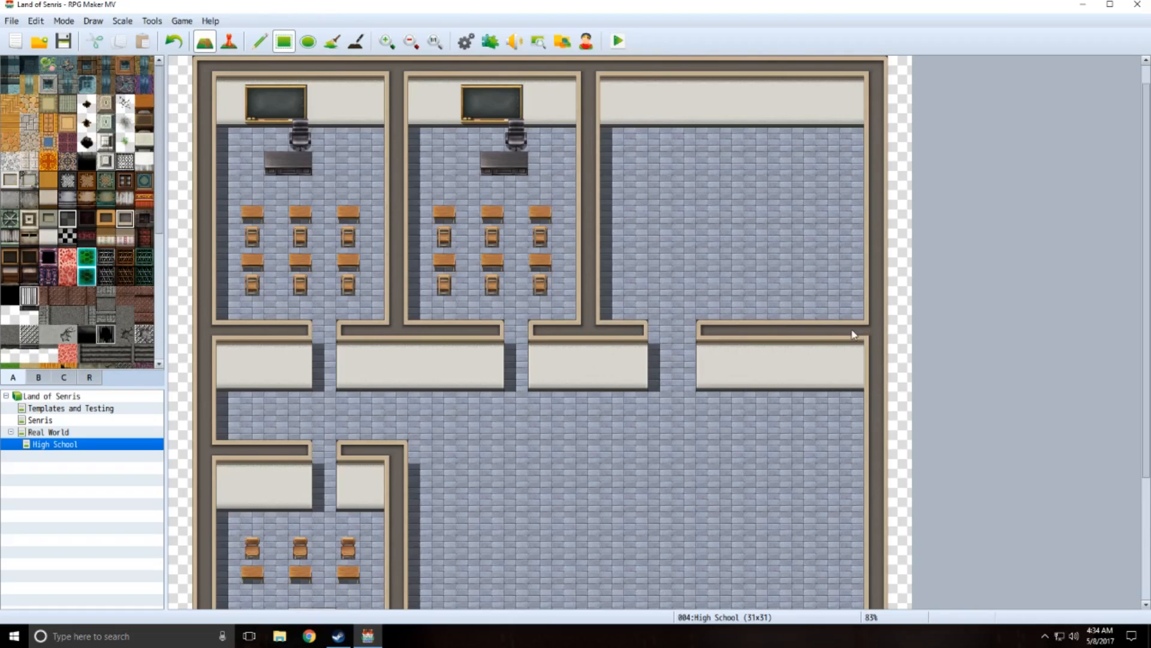
# - Place four three-tile wooden tables in the upper-right room: horizontal on rows 7 and 10 at columns 25–27, vertical at columns 19 and 22, rows 8–10
pyautogui.click(33, 376)
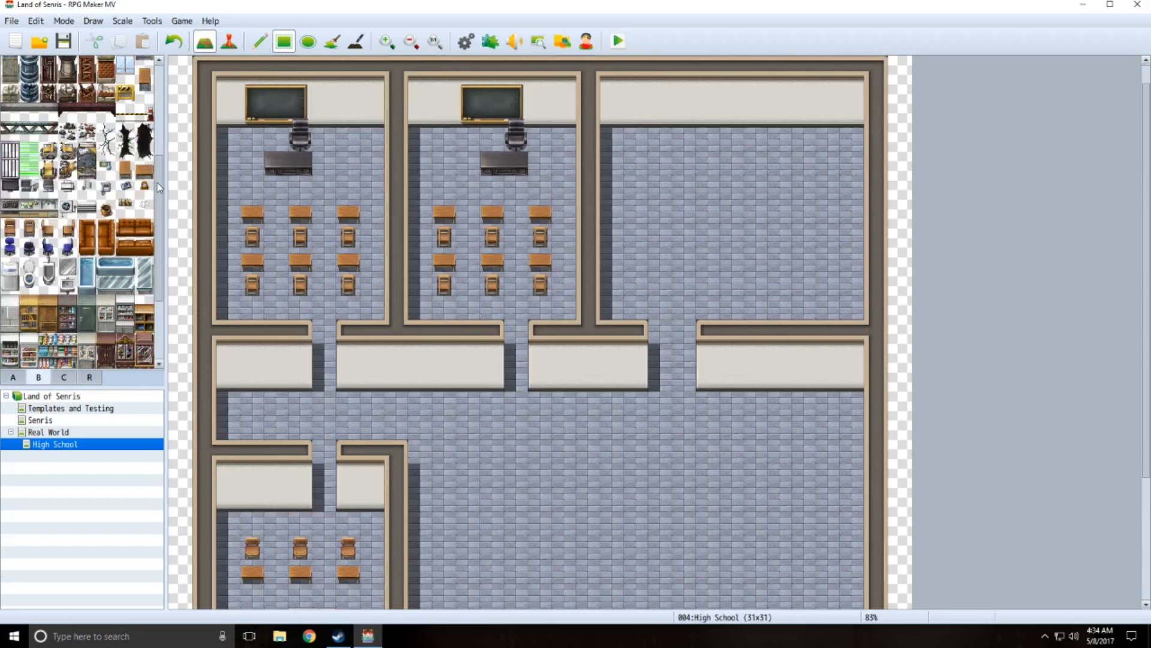
pyautogui.moveTo(161, 191); pyautogui.dragTo(164, 271)
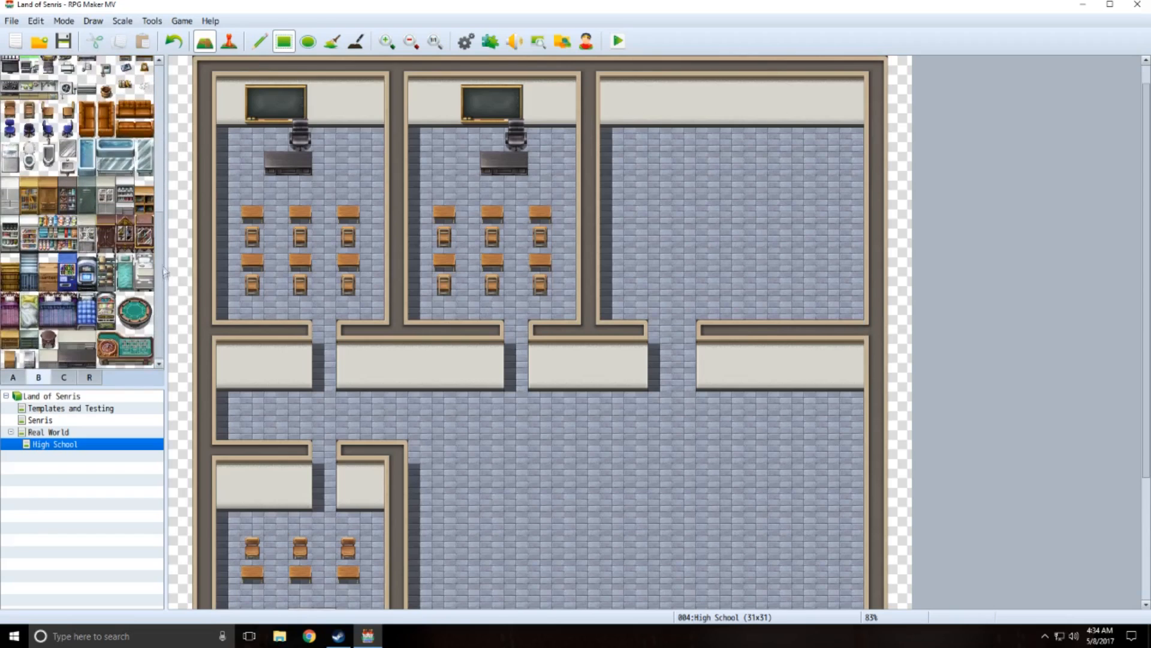
pyautogui.click(13, 377)
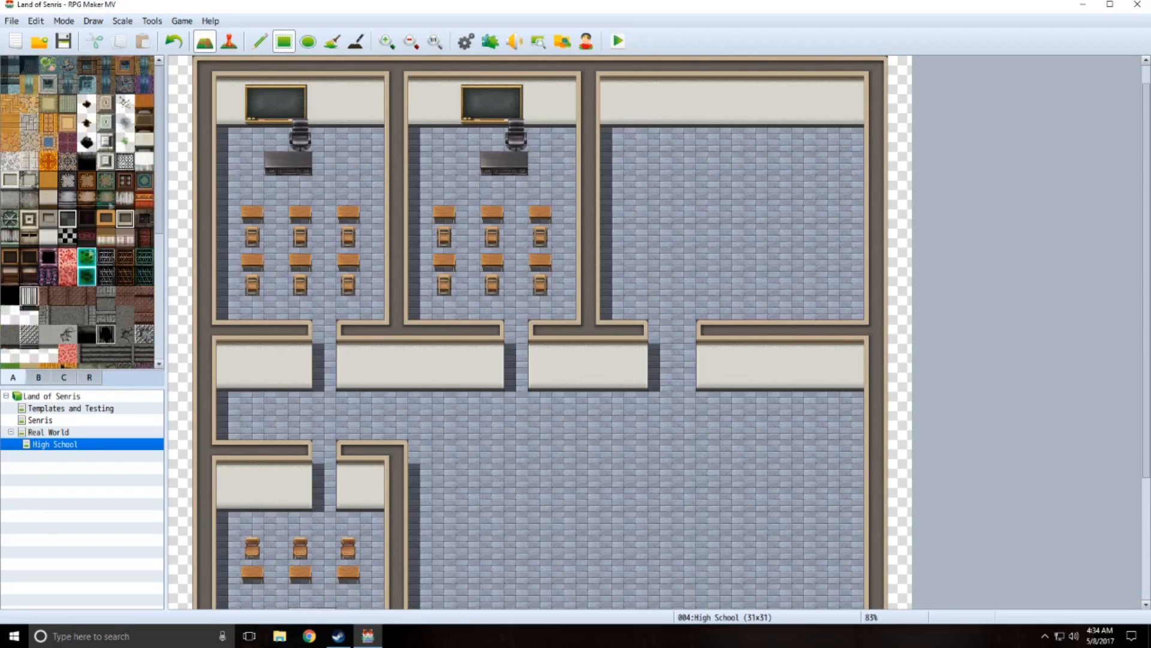
pyautogui.click(145, 102)
pyautogui.moveTo(827, 287); pyautogui.dragTo(779, 288)
pyautogui.moveTo(824, 237); pyautogui.dragTo(797, 237)
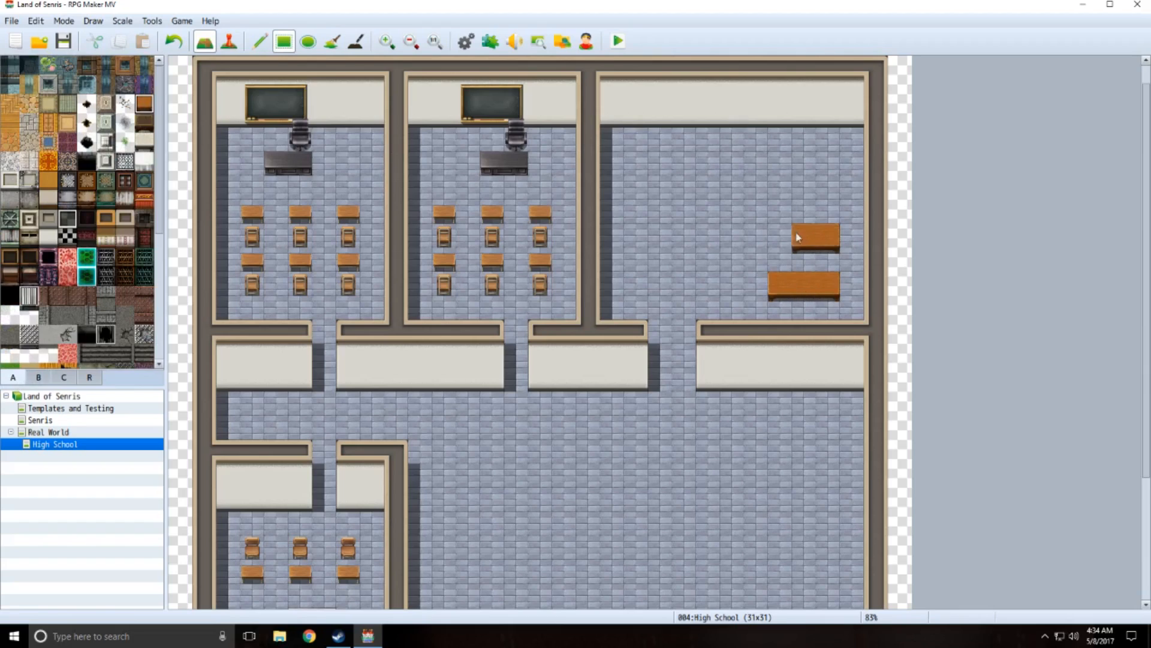
pyautogui.hotkey('ctrl', 'z')
pyautogui.moveTo(827, 211); pyautogui.dragTo(776, 208)
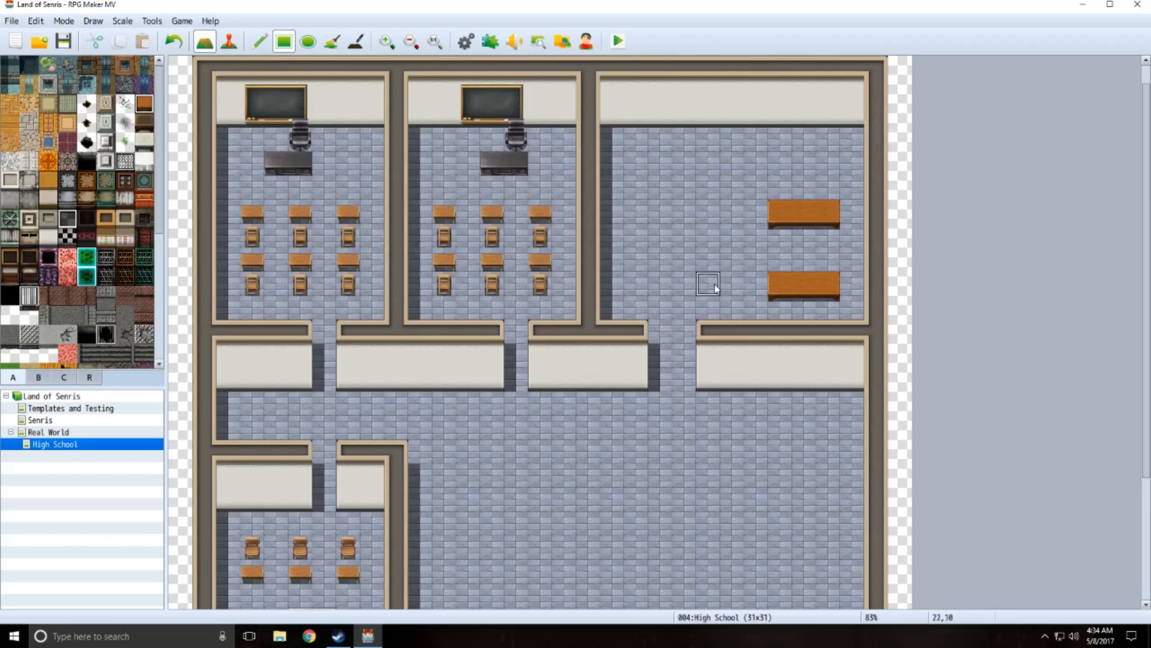
pyautogui.moveTo(707, 285); pyautogui.dragTo(709, 255)
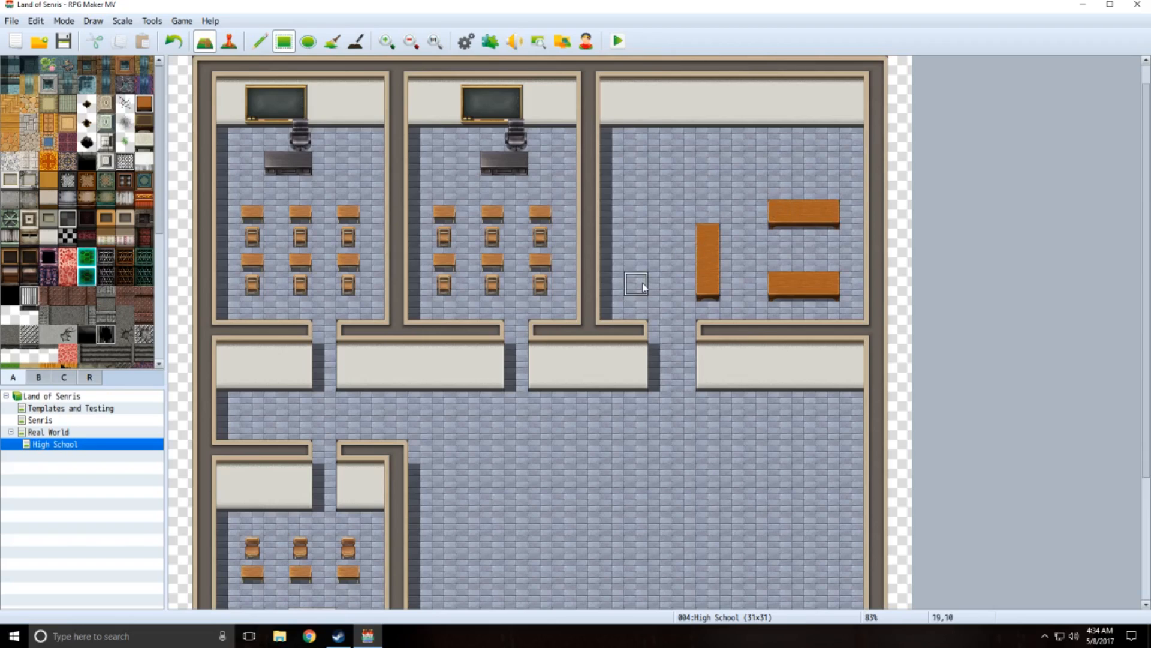
pyautogui.moveTo(637, 286); pyautogui.dragTo(644, 261)
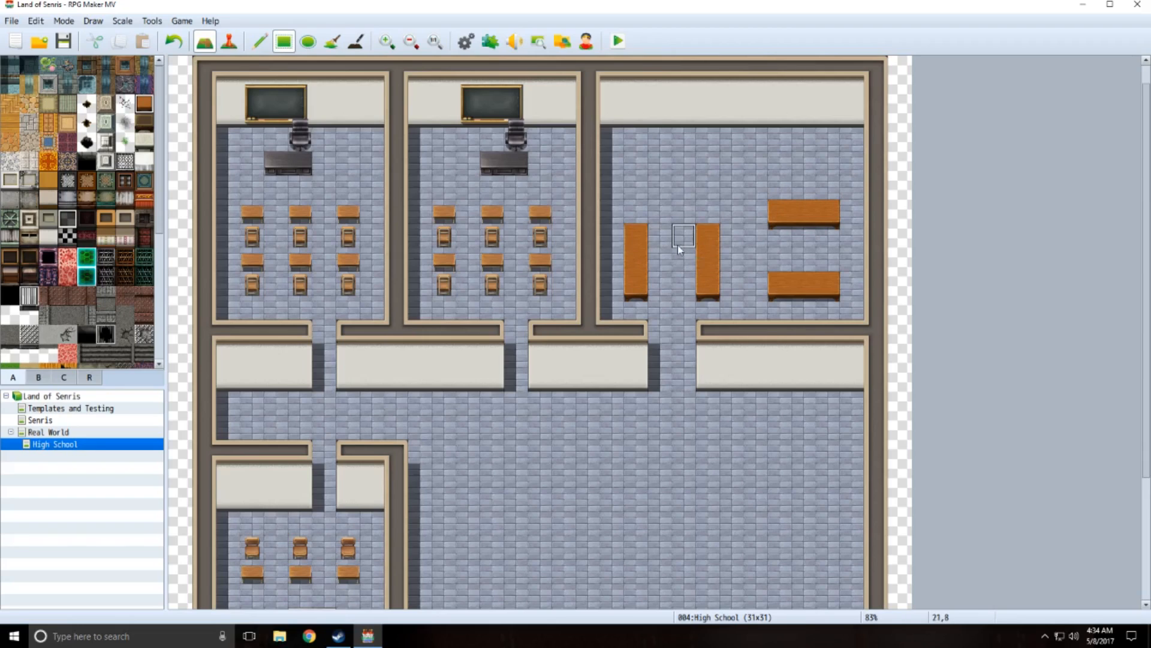
# - Place three right-facing wooden chairs along the left side of each vertical table, at columns 18 and 21, rows 8 to 10
pyautogui.click(39, 376)
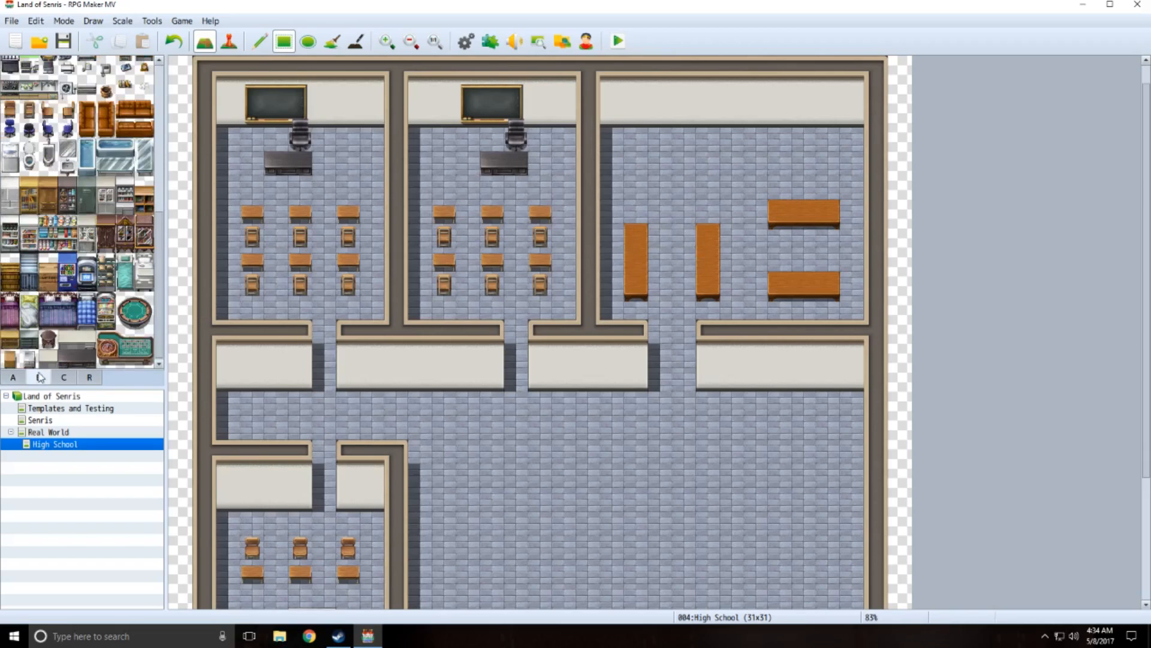
pyautogui.scroll(3, 89, 244)
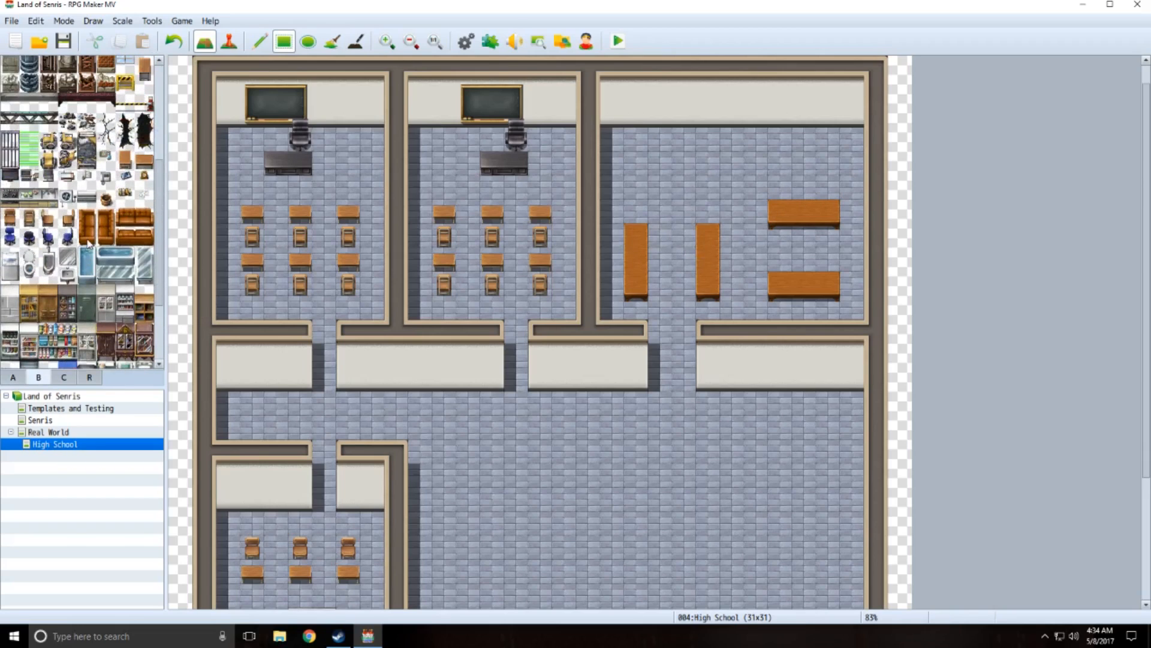
pyautogui.click(48, 218)
pyautogui.click(612, 236)
pyautogui.moveTo(611, 260); pyautogui.dragTo(611, 284)
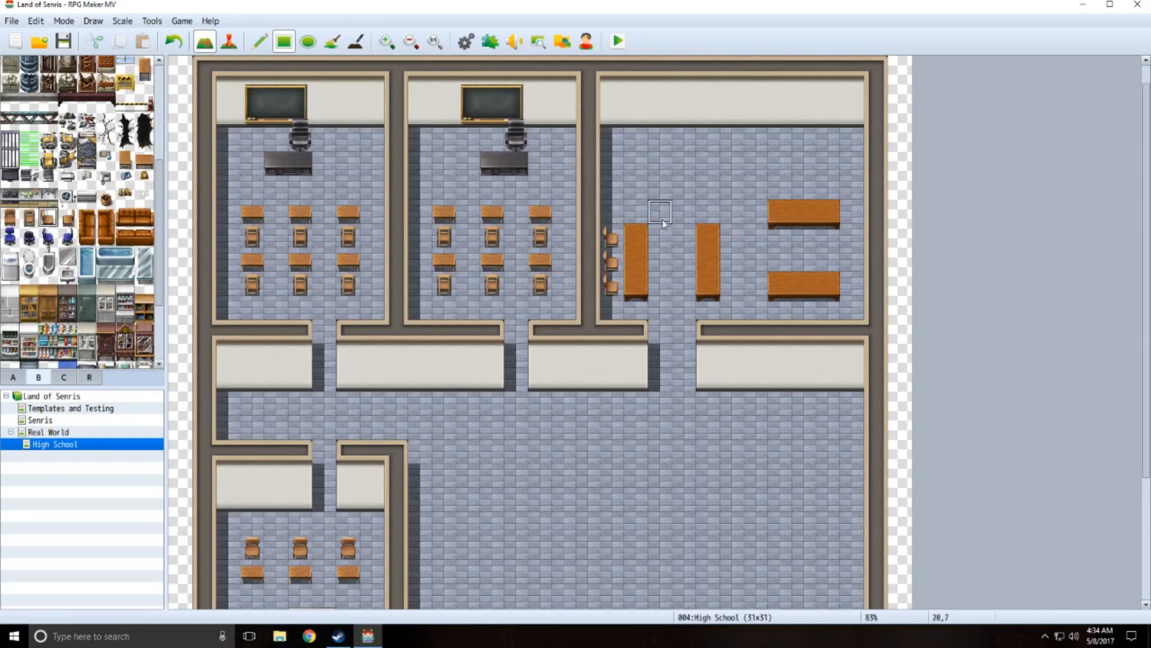
pyautogui.moveTo(684, 236); pyautogui.dragTo(684, 284)
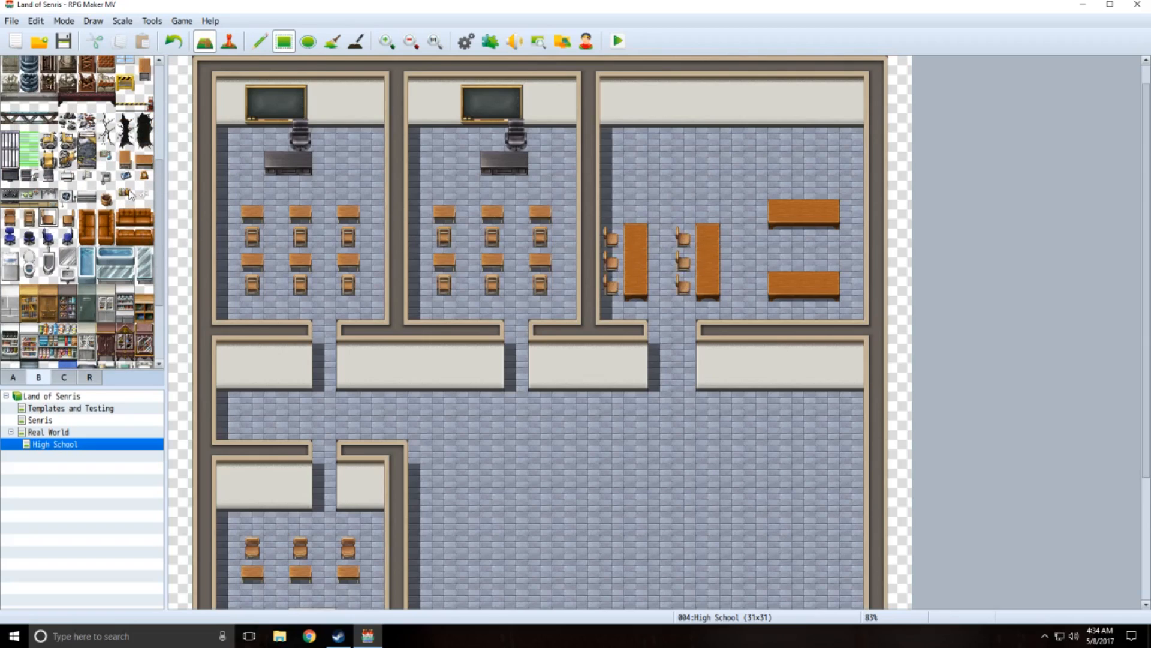
# - Place three left-facing wooden chairs on the right side of the column 22 table, at column 23, rows 8 to 10
pyautogui.click(68, 217)
pyautogui.click(661, 238)
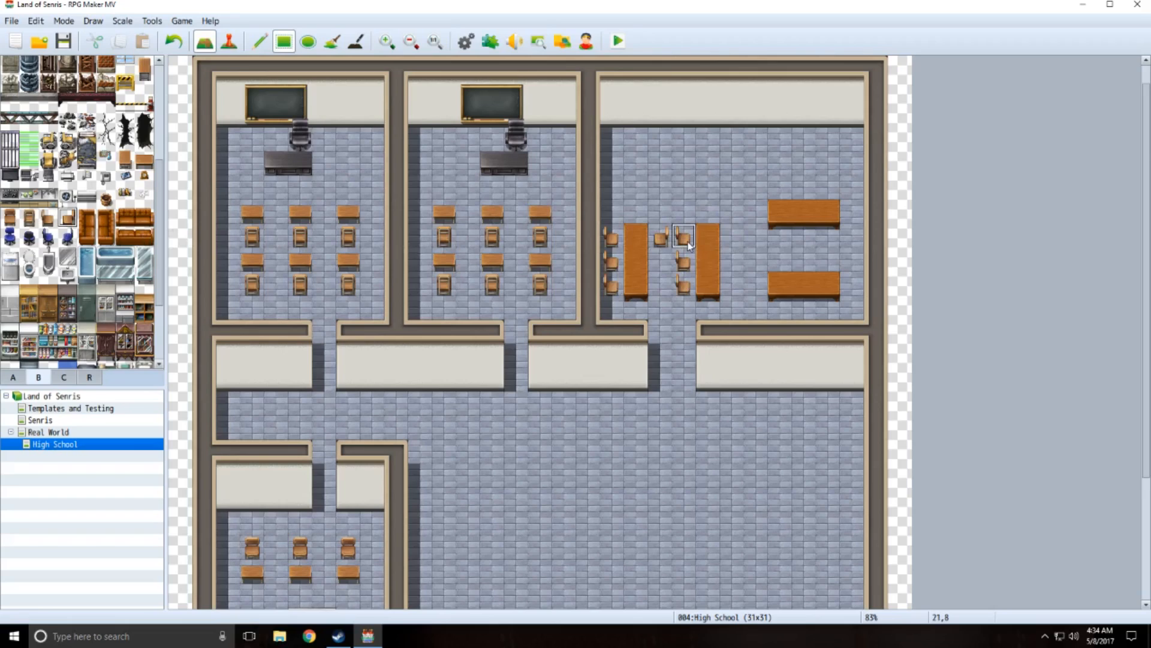
pyautogui.hotkey('ctrl', 'z')
pyautogui.moveTo(733, 235); pyautogui.dragTo(733, 286)
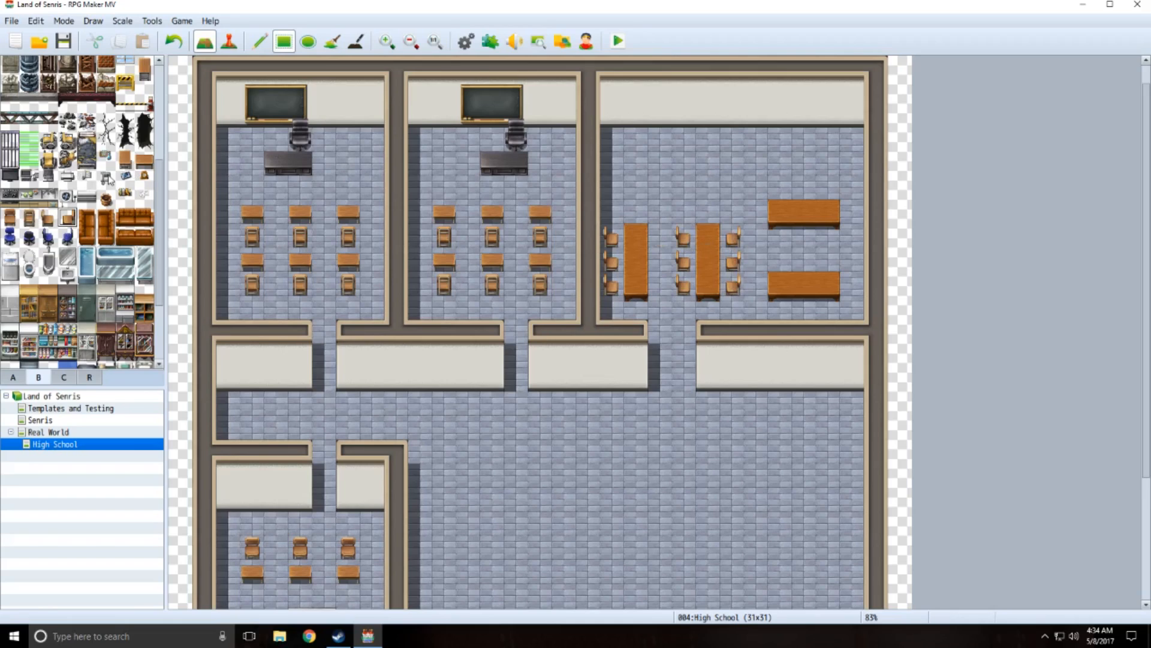
# - Line the upper edge of the upper horizontal table with three front-facing chairs on row 6, columns 25 to 27, and select the back-facing chair tile
pyautogui.click(9, 218)
pyautogui.click(779, 188)
pyautogui.moveTo(795, 192); pyautogui.dragTo(821, 187)
pyautogui.click(29, 217)
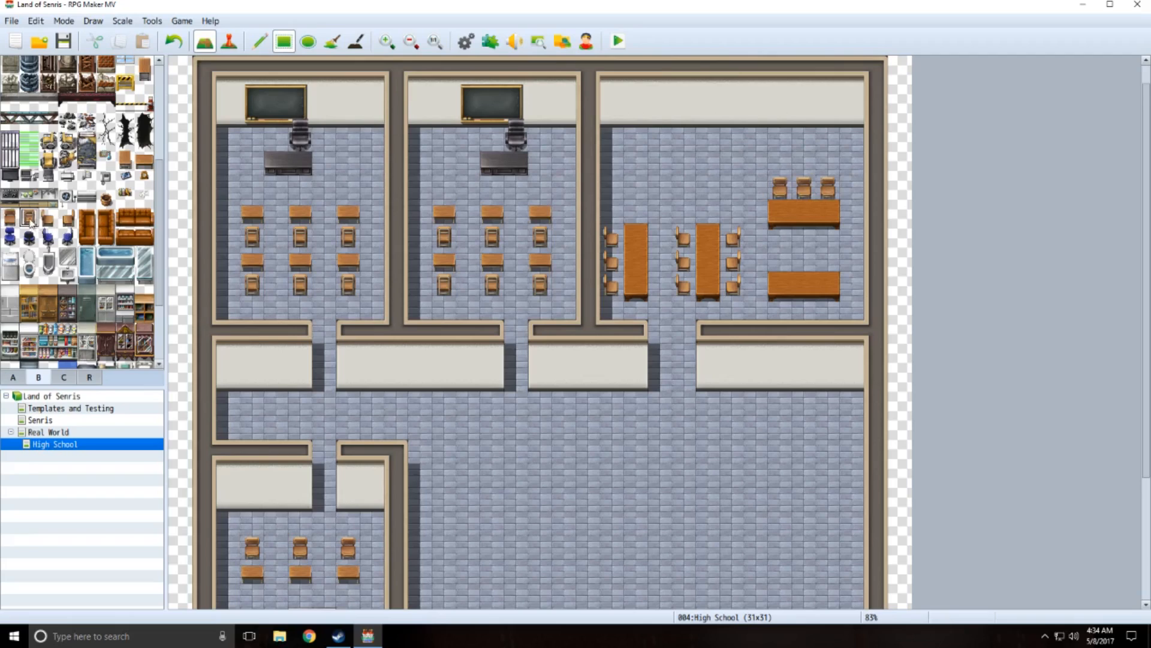
# - Place a row of three chairs along the lower edge of the bottom horizontal table in the dining room
pyautogui.moveTo(780, 310); pyautogui.dragTo(829, 308)
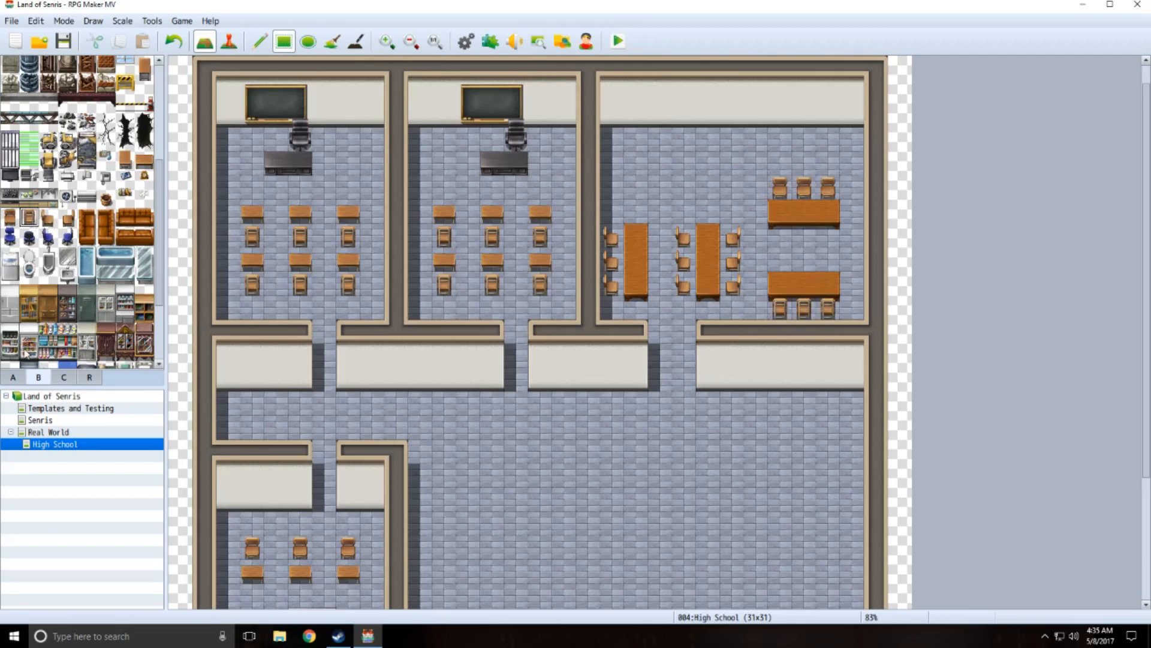
# - Place two glass-door fridges side by side against the dining room's back wall, with the blue vending machine immediately to their left
pyautogui.moveTo(27, 355); pyautogui.dragTo(30, 339)
pyautogui.click(838, 117)
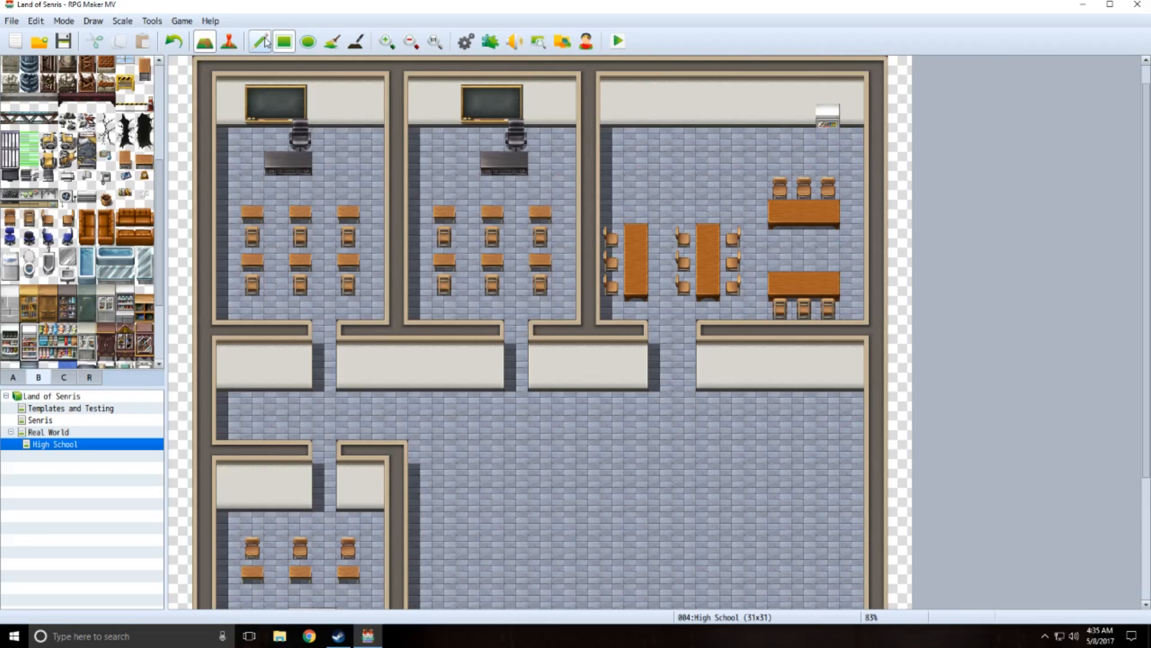
pyautogui.click(266, 42)
pyautogui.click(828, 123)
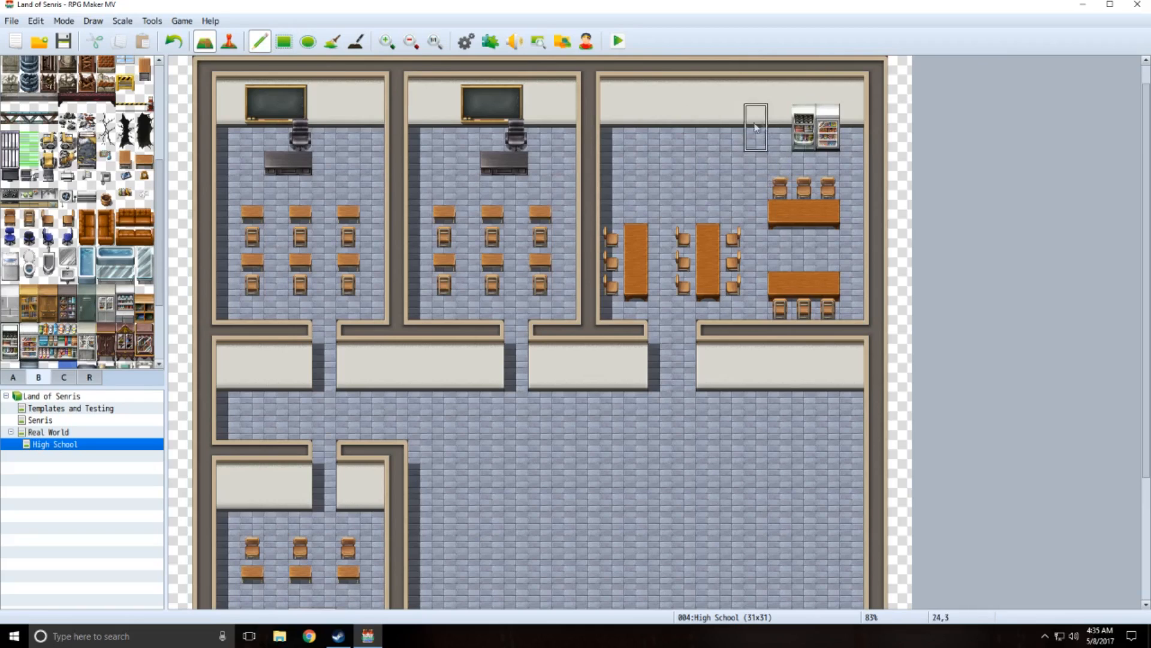
pyautogui.click(804, 120)
pyautogui.scroll(-3, 75, 279)
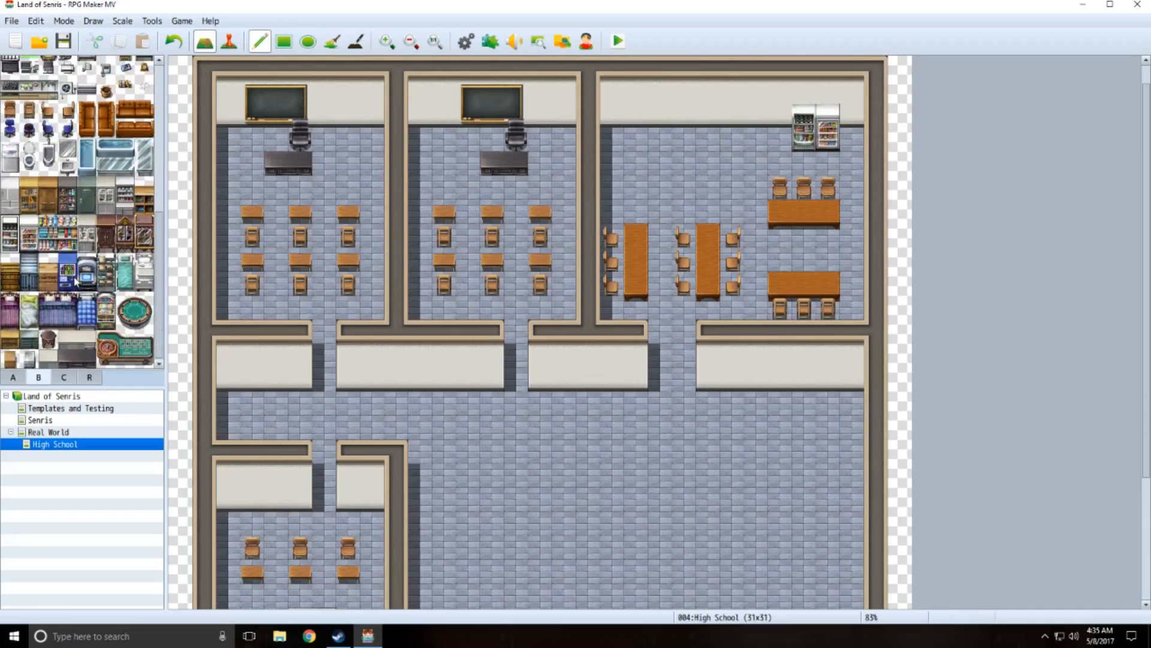
pyautogui.click(71, 286)
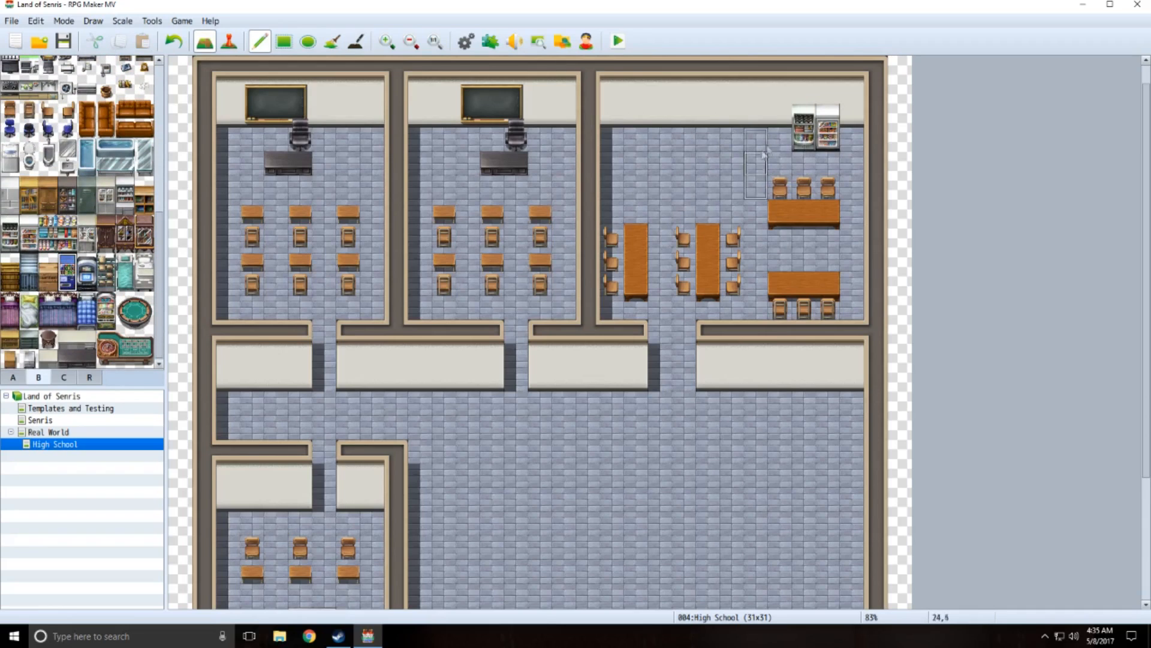
pyautogui.click(779, 117)
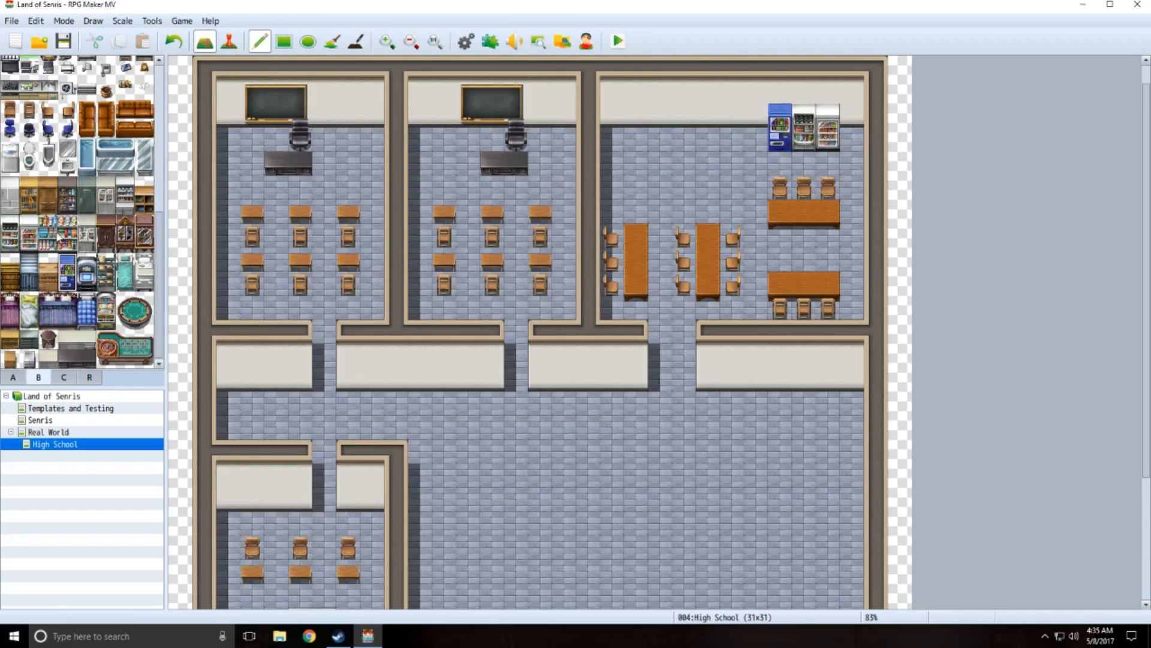
# - Line the left part of the dining room's back wall with a stove, a sink beside it and three food-preparation counters
pyautogui.scroll(7, 58, 237)
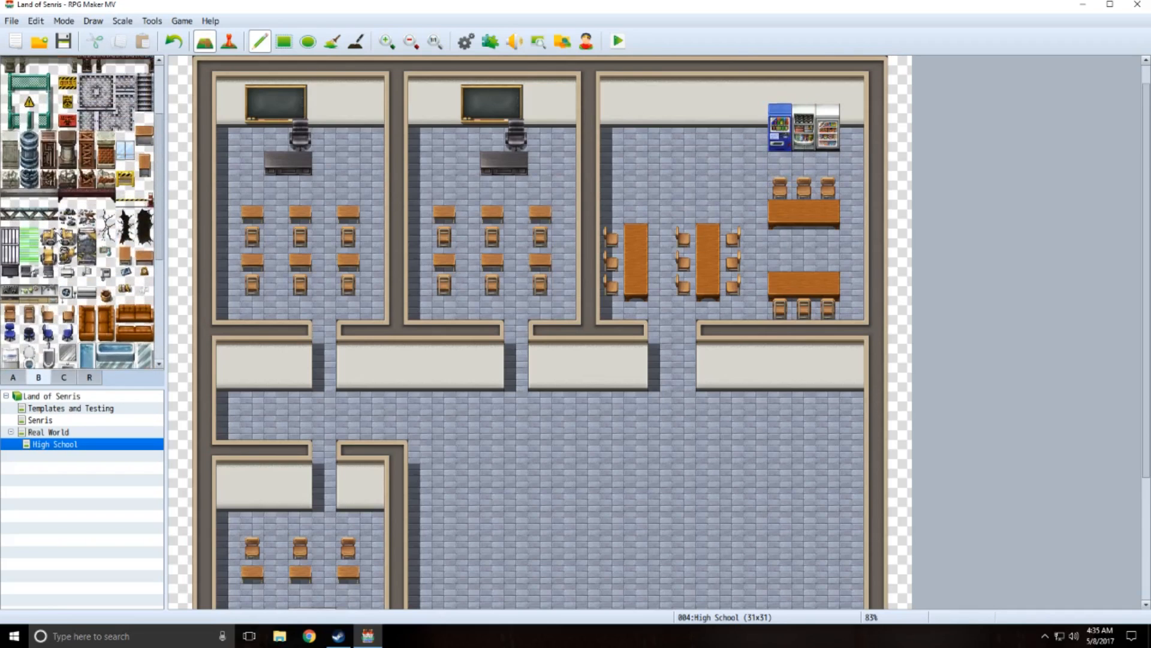
pyautogui.scroll(3, 59, 237)
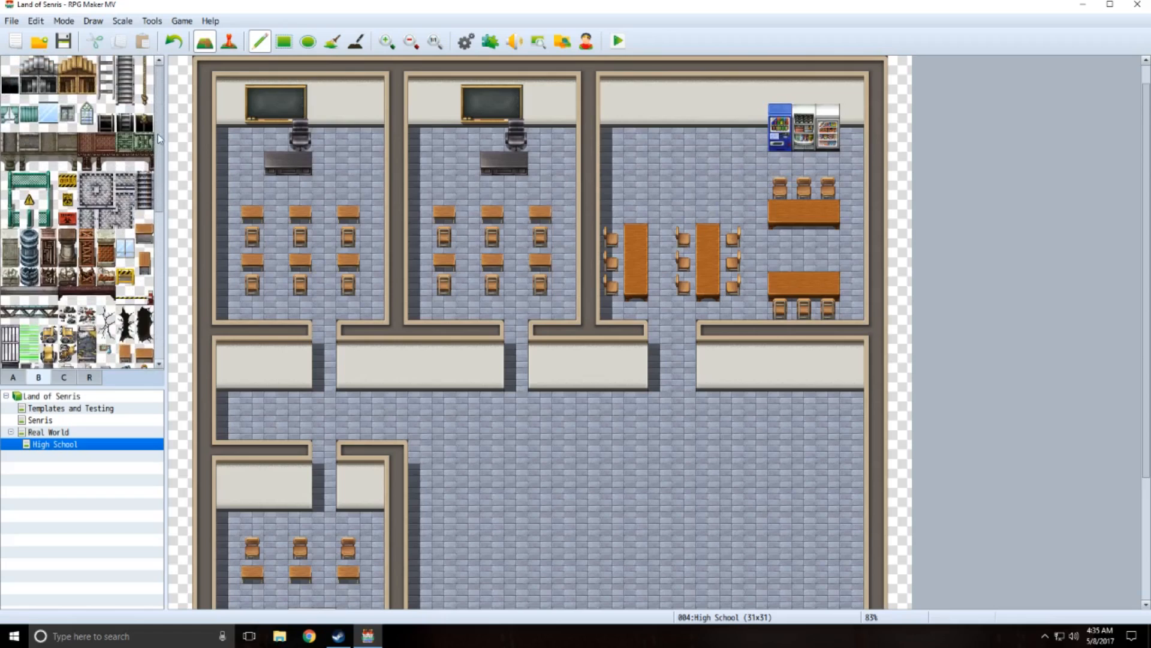
pyautogui.scroll(-4, 155, 174)
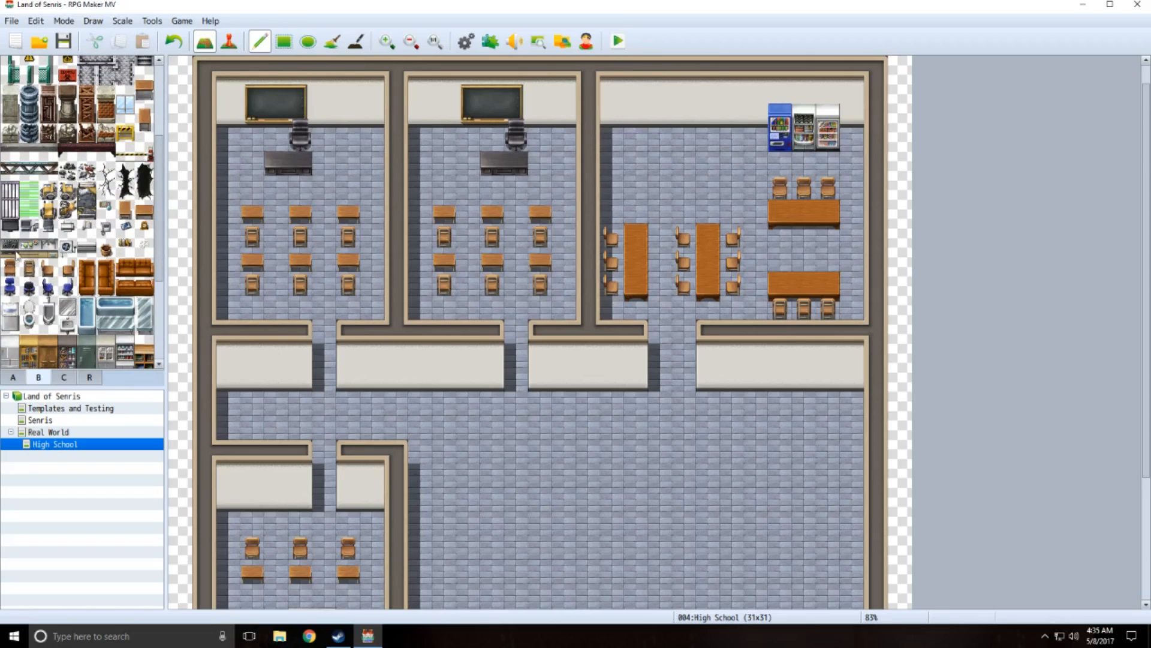
pyautogui.click(13, 250)
pyautogui.click(653, 139)
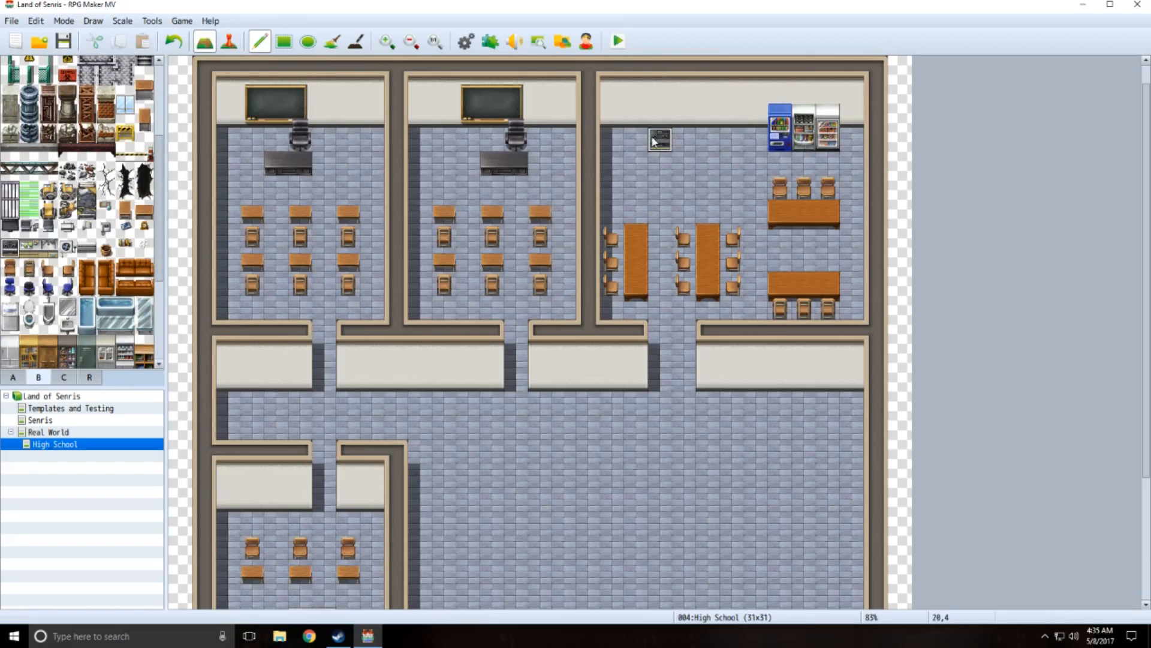
pyautogui.click(54, 250)
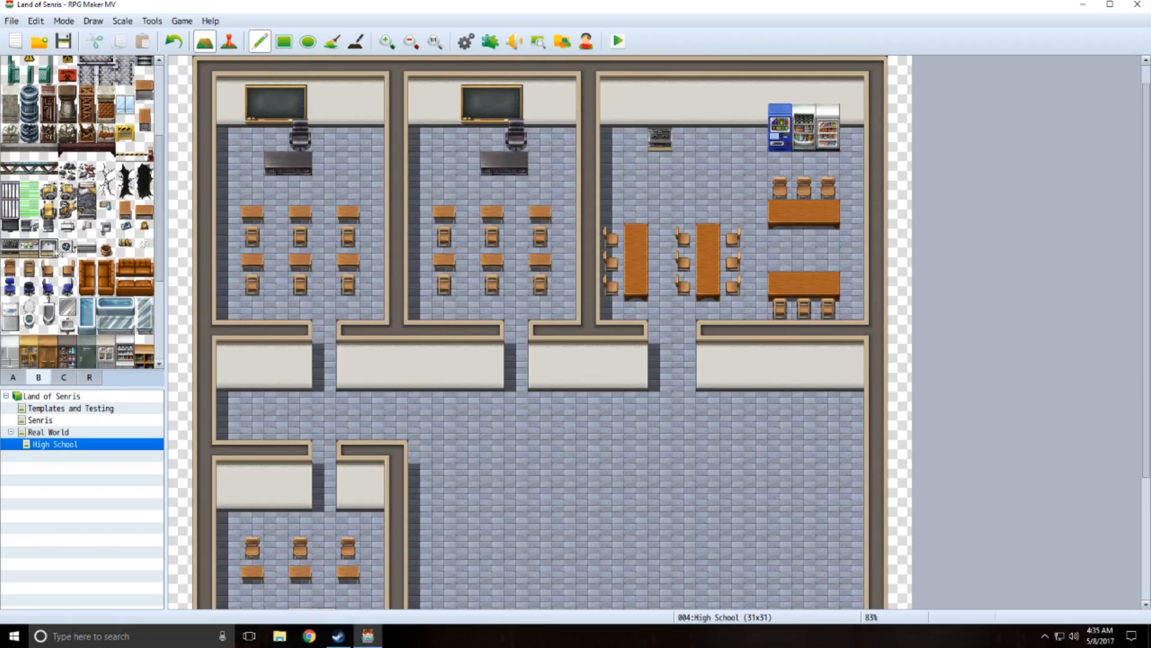
pyautogui.click(636, 140)
pyautogui.click(29, 251)
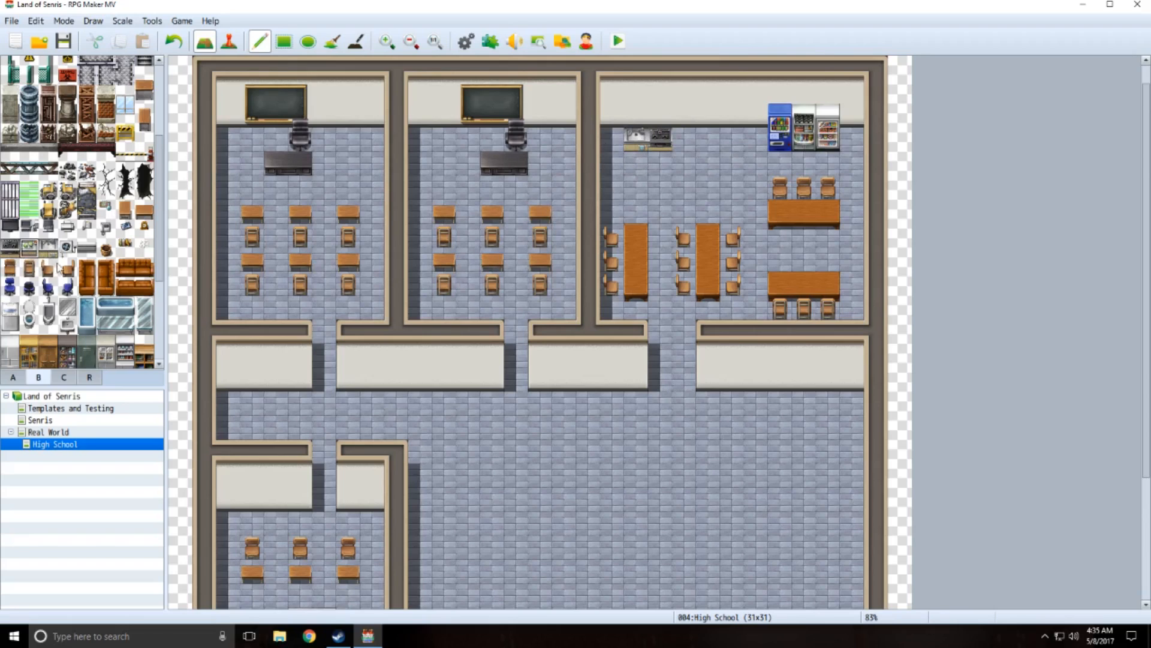
pyautogui.click(609, 138)
pyautogui.click(684, 139)
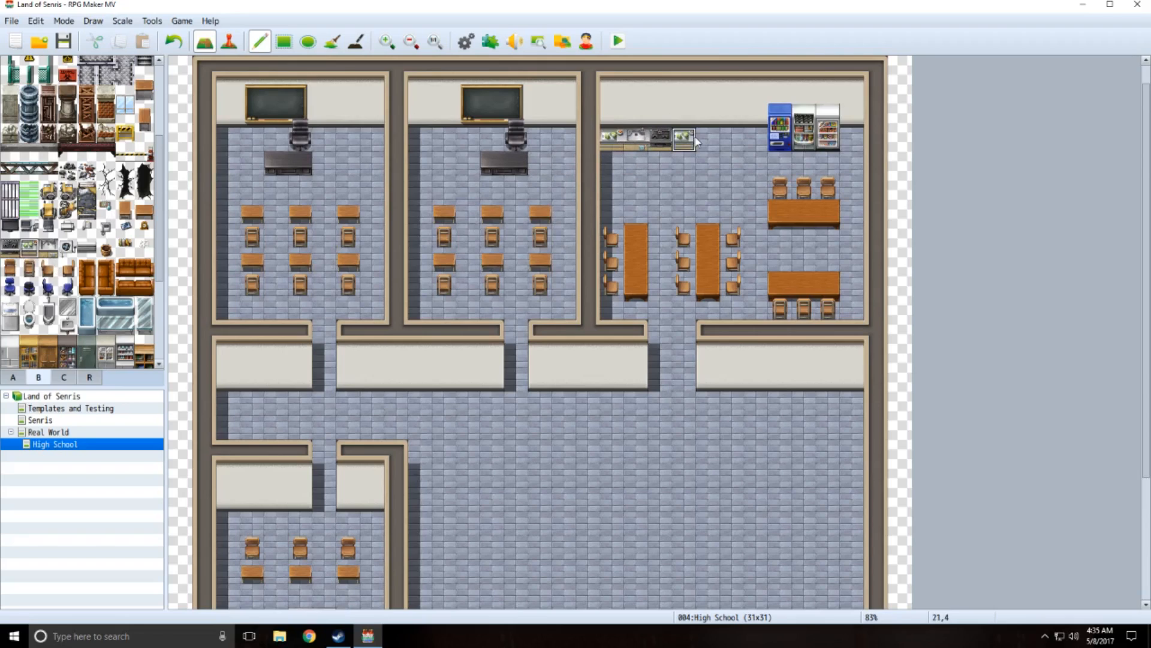
pyautogui.click(708, 139)
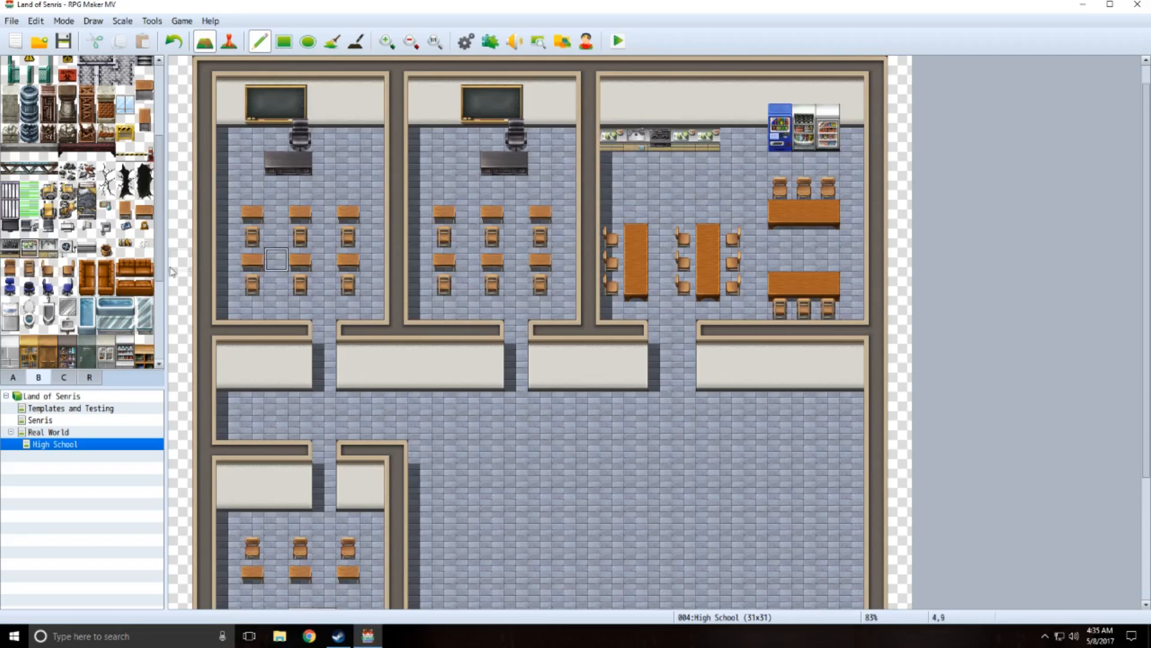
# - Build a five-tile vertical wall upward from the upper-right corner of the building's entrance, ending at tile 18,21
pyautogui.scroll(-3, 517, 327)
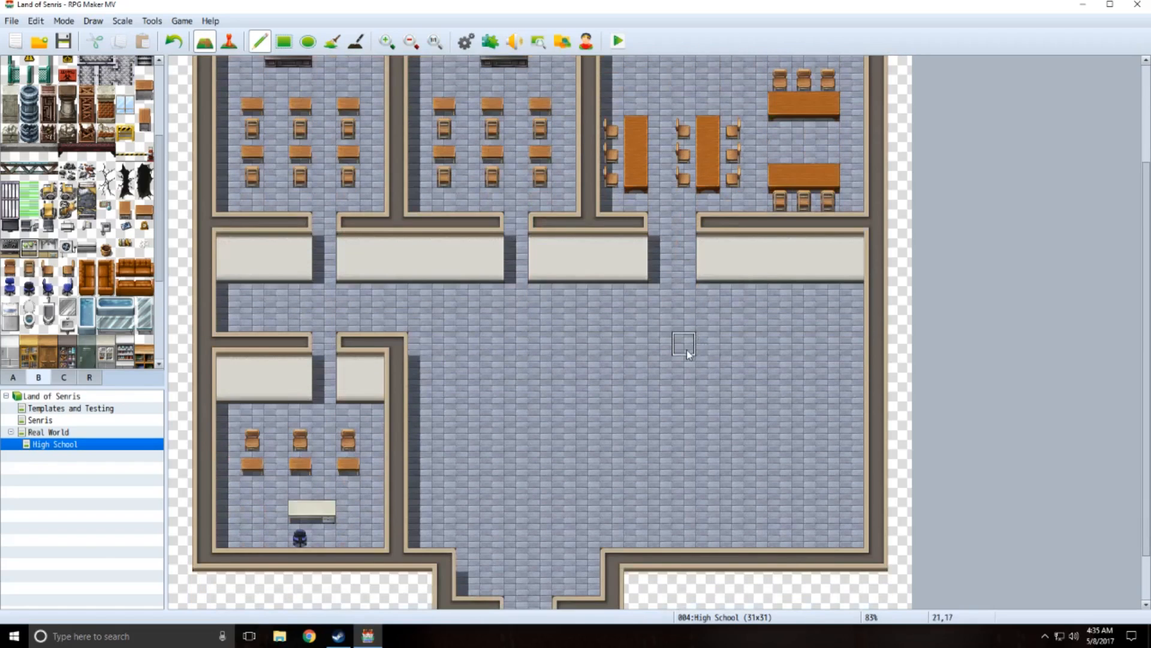
pyautogui.scroll(2, 642, 346)
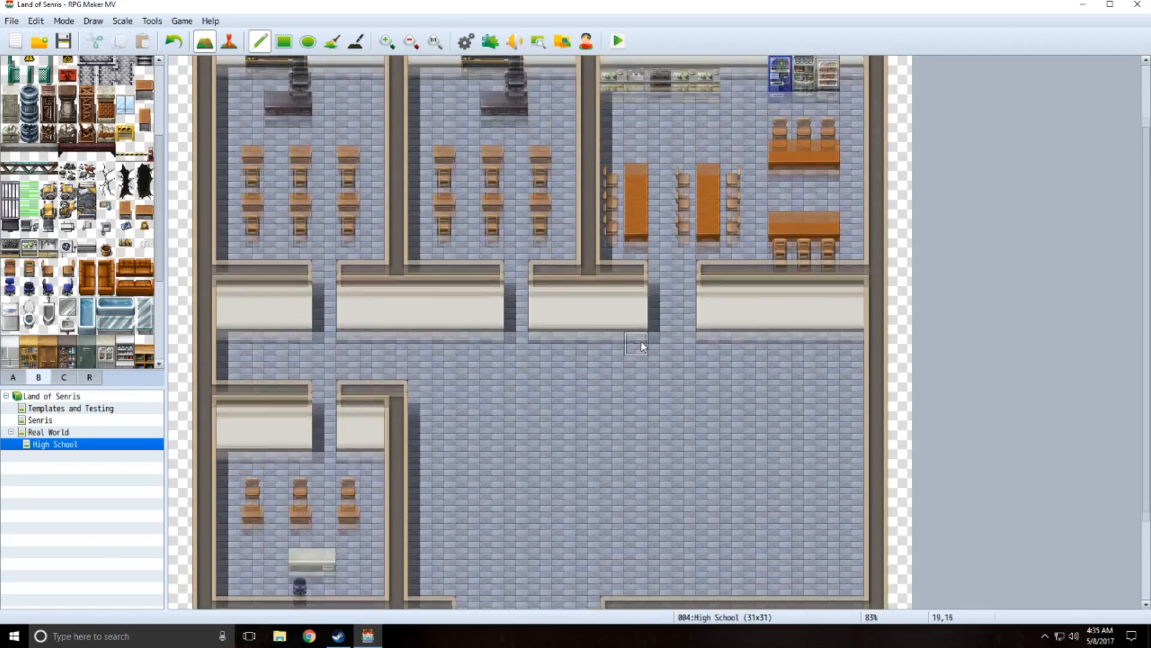
pyautogui.scroll(-3, 642, 346)
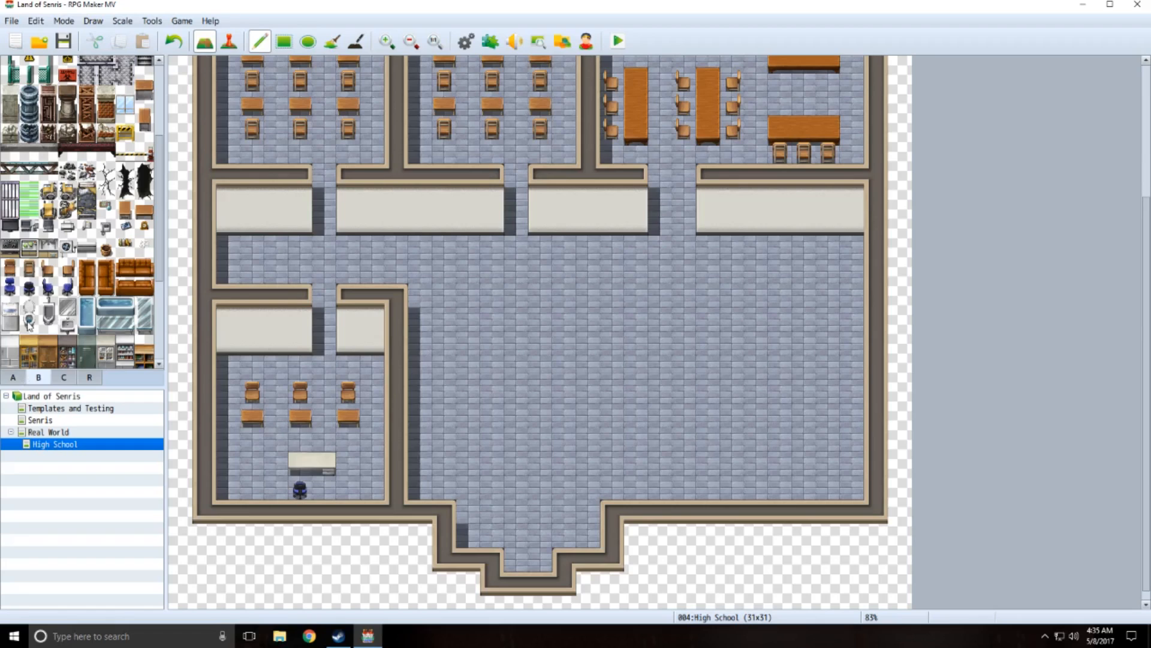
pyautogui.scroll(-1, 708, 341)
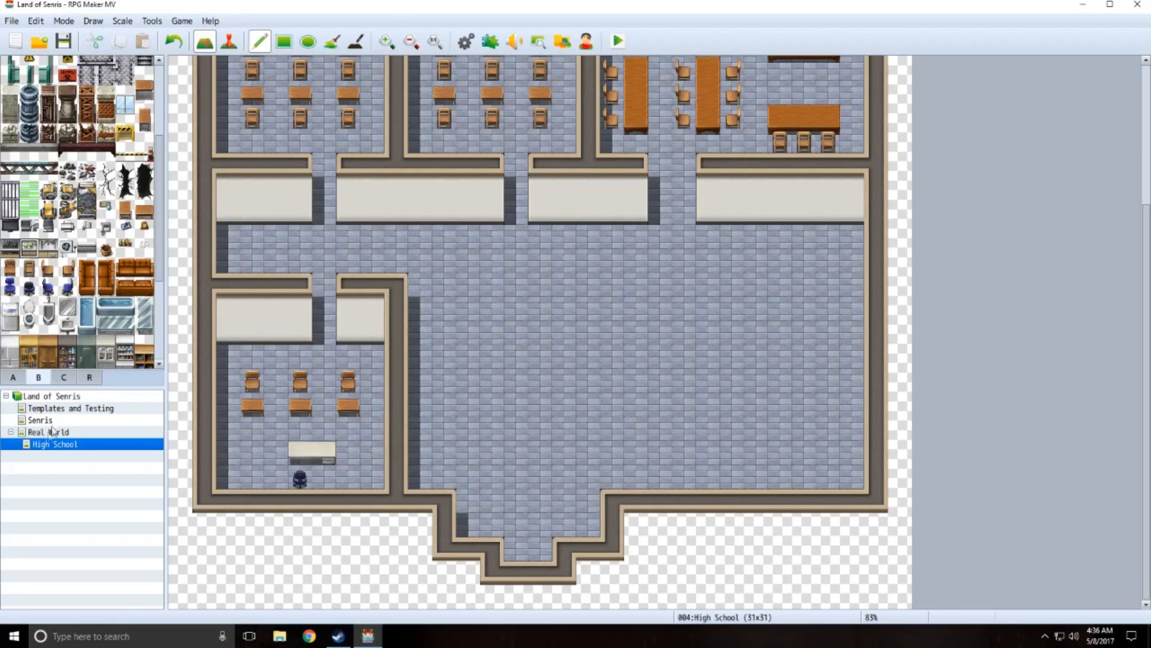
pyautogui.click(12, 376)
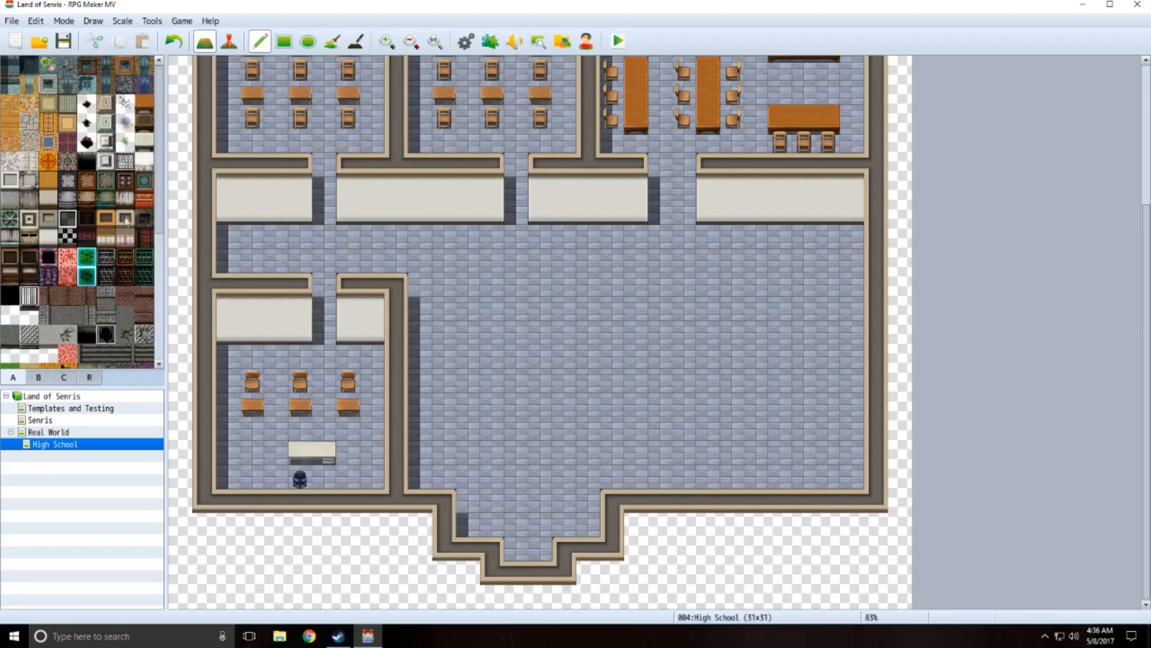
pyautogui.moveTo(619, 480); pyautogui.dragTo(618, 381)
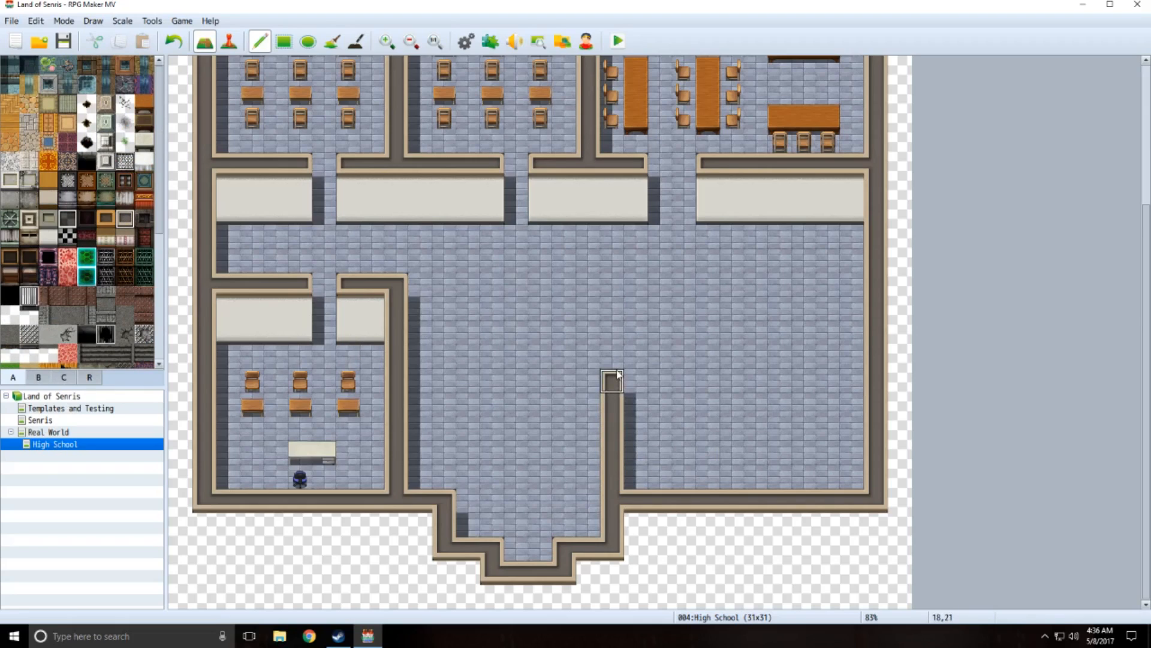
# - Place three toilets and two adjacent urinals in one row across the open area right of the new vertical wall
pyautogui.click(39, 377)
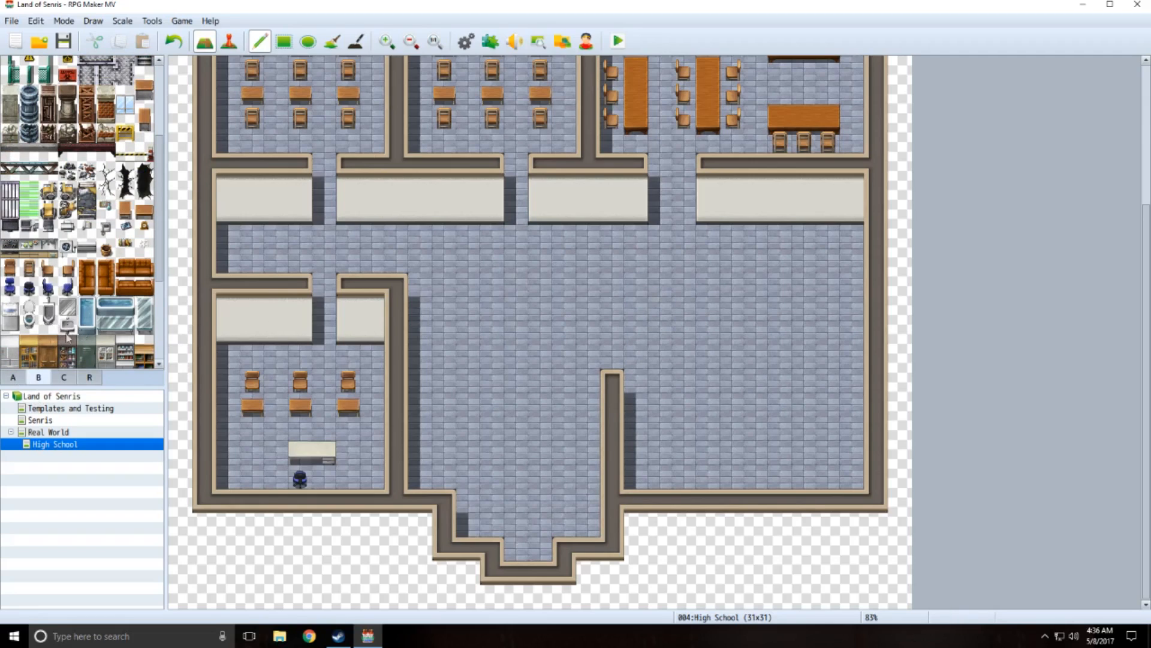
pyautogui.moveTo(30, 325); pyautogui.dragTo(30, 313)
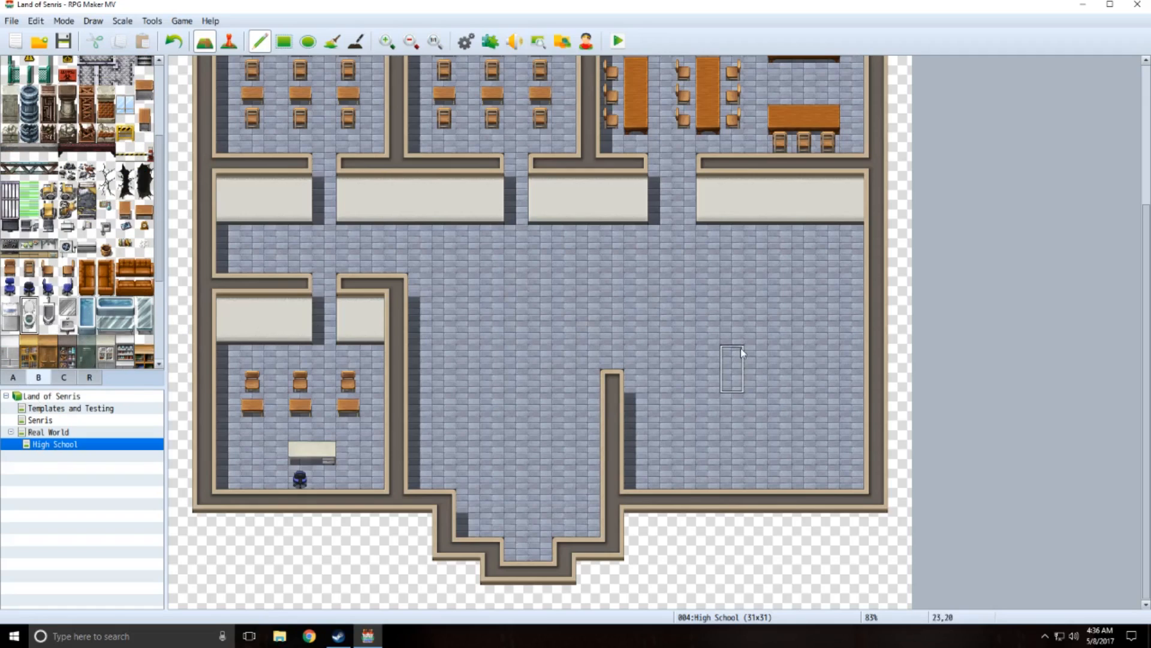
pyautogui.click(687, 370)
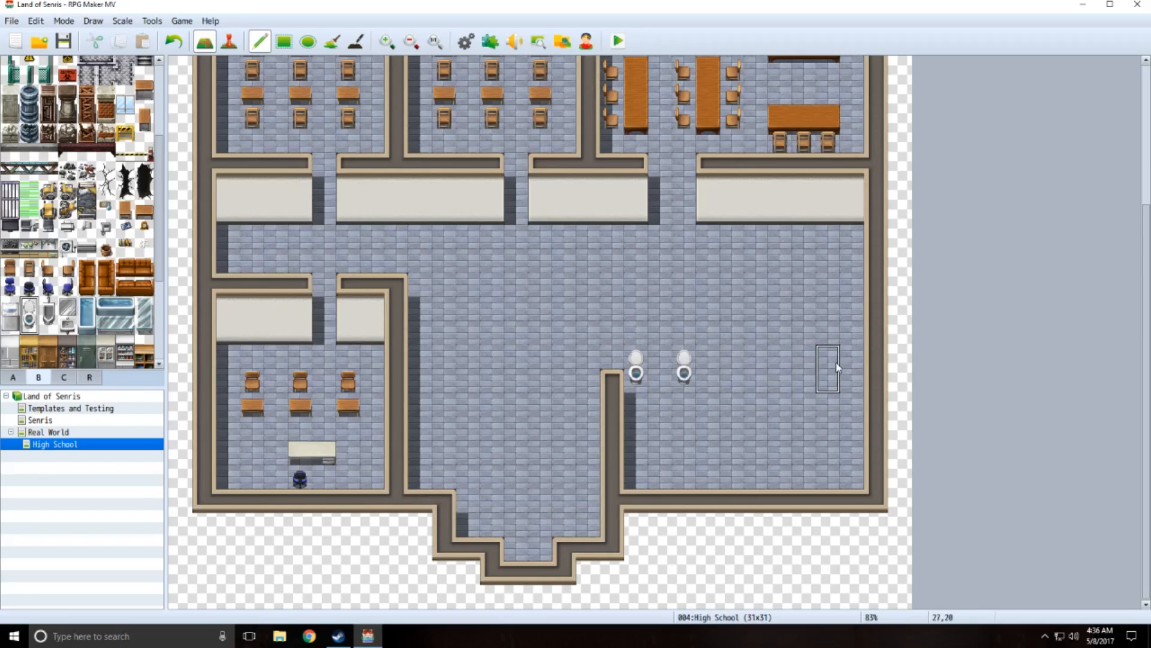
pyautogui.click(48, 321)
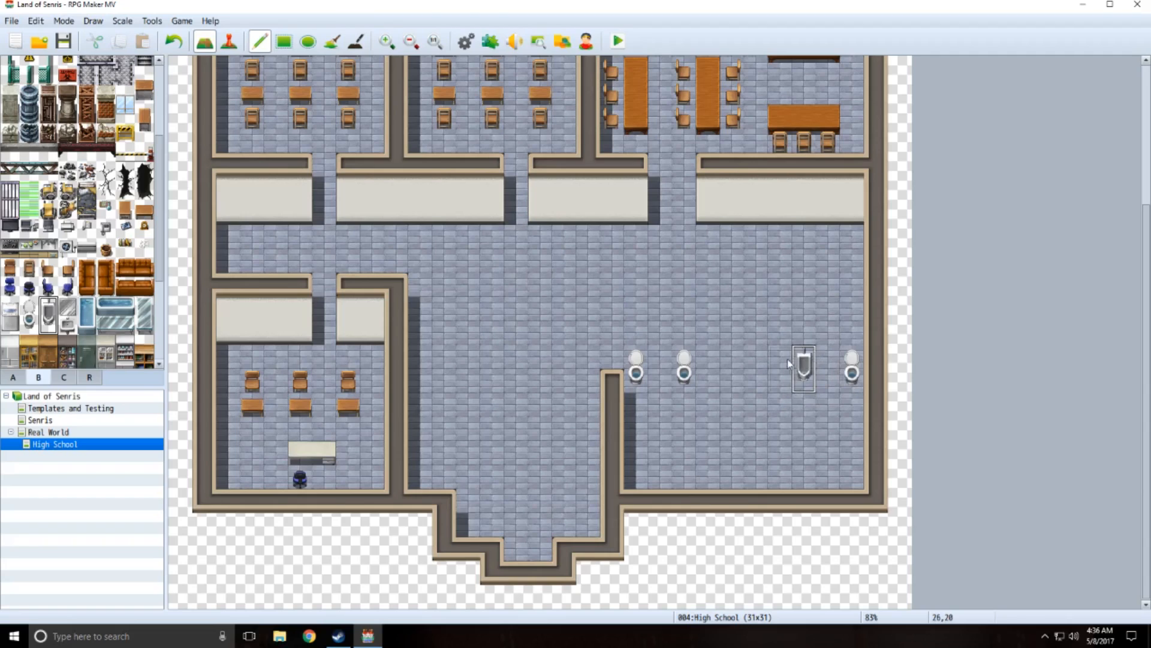
pyautogui.click(788, 361)
pyautogui.click(68, 327)
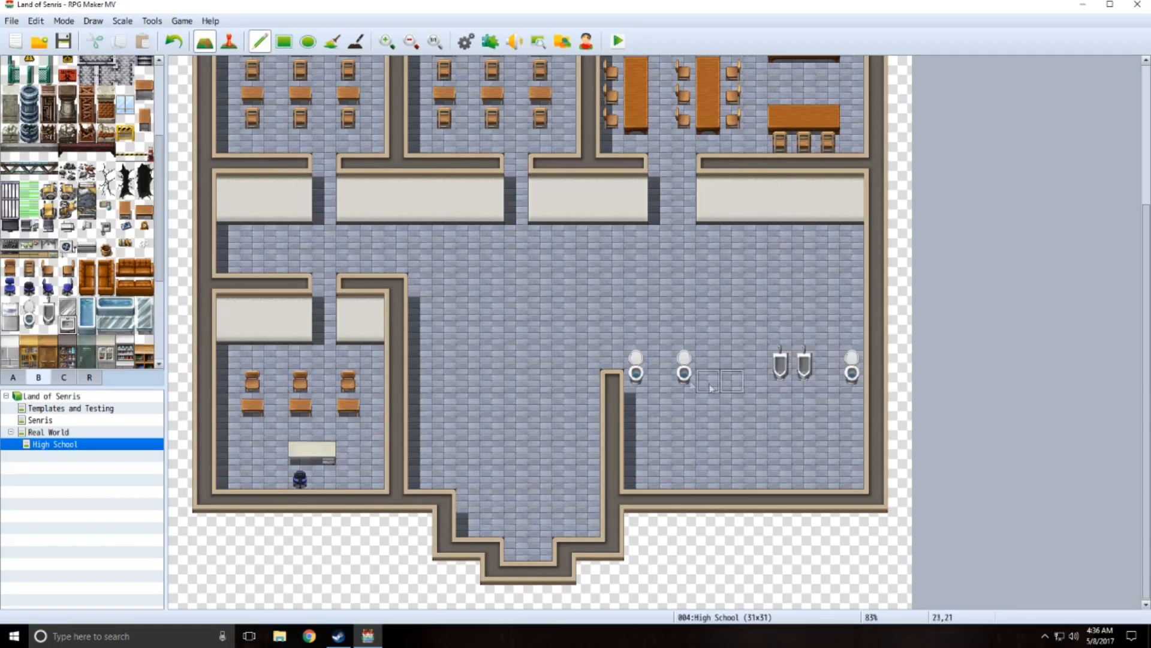
# - Paint a white wall face ten tiles wide and two tiles high directly above the row of toilets and urinals
pyautogui.click(15, 378)
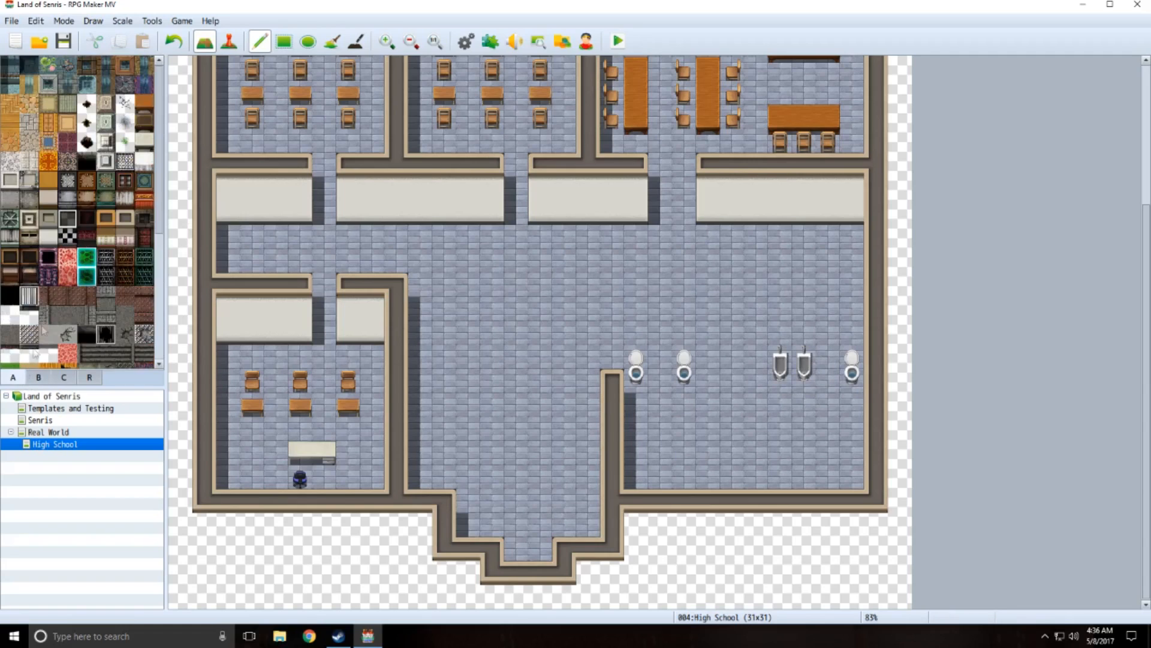
pyautogui.click(48, 237)
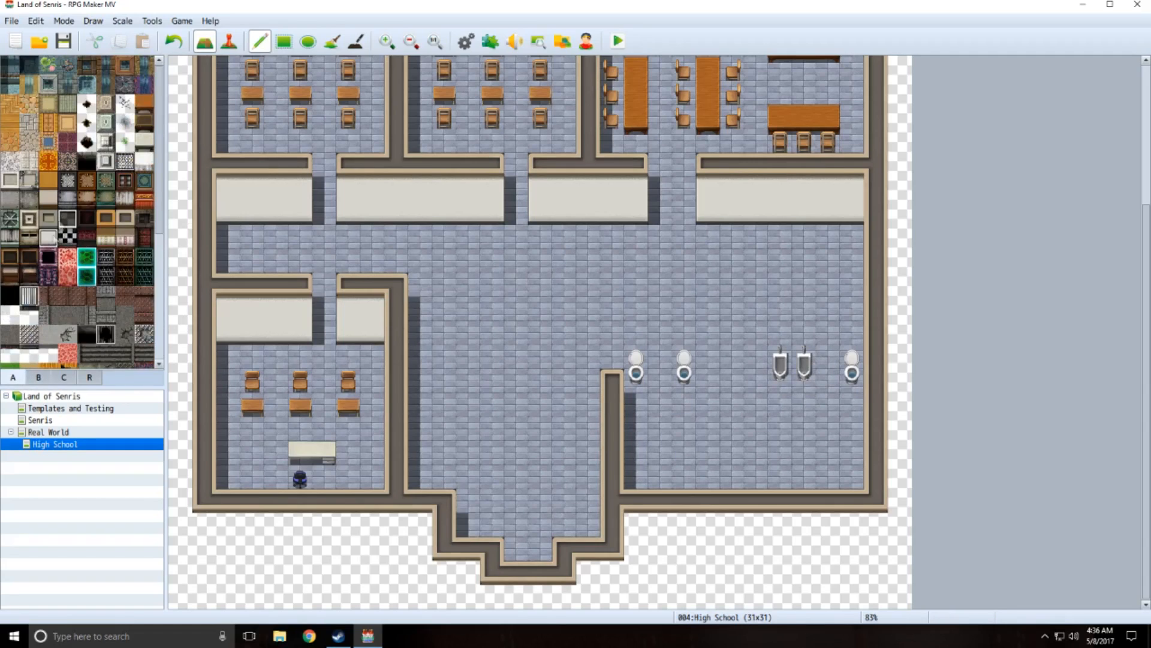
pyautogui.click(284, 41)
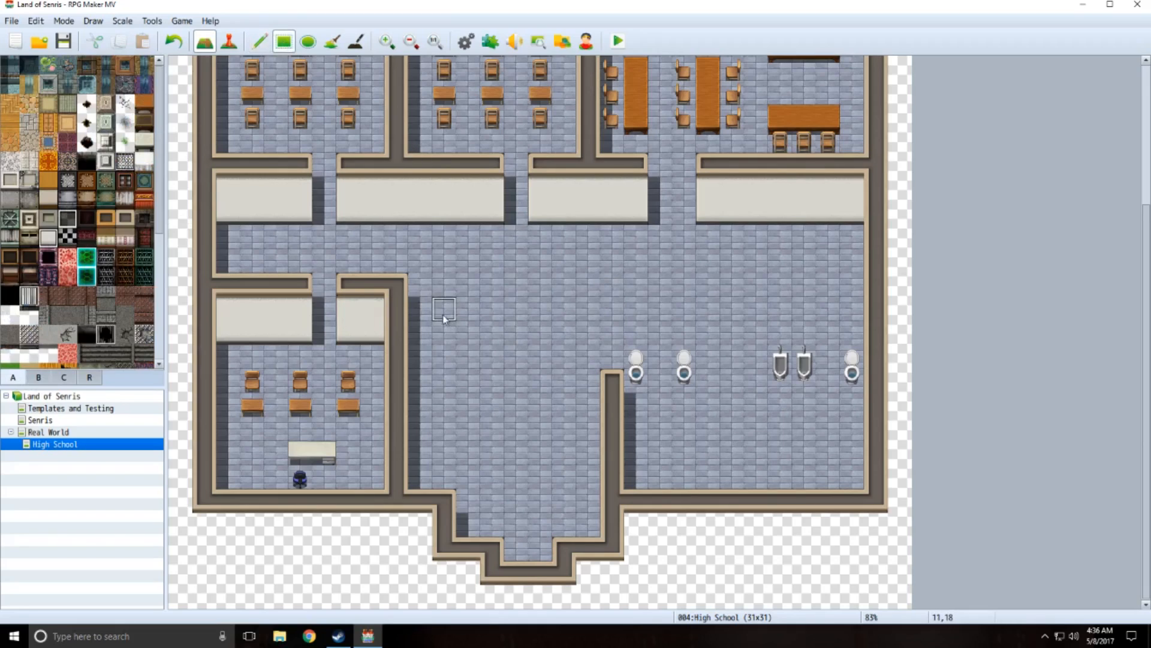
pyautogui.moveTo(641, 322); pyautogui.dragTo(854, 333)
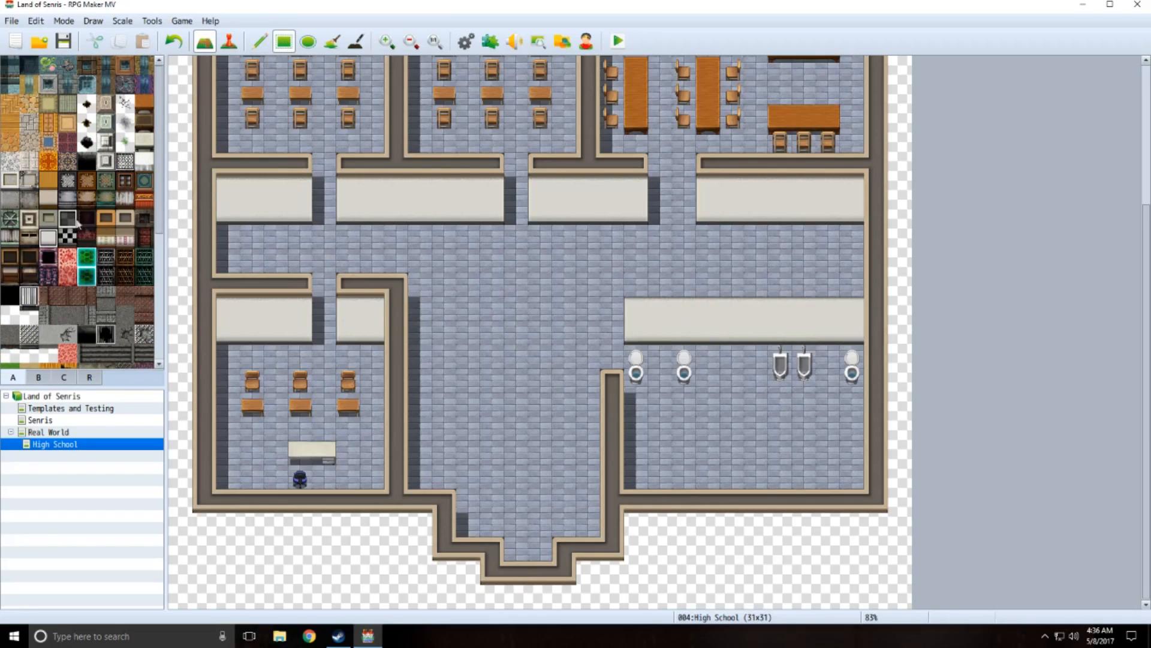
# - Enclose the restroom with a wall top along its left and upper edges, and cut a two-tile-wide doorway through the upper wall
pyautogui.click(613, 355)
pyautogui.moveTo(613, 334)
pyautogui.mouseDown()
pyautogui.moveTo(613, 286)
pyautogui.moveTo(852, 286)
pyautogui.mouseUp()
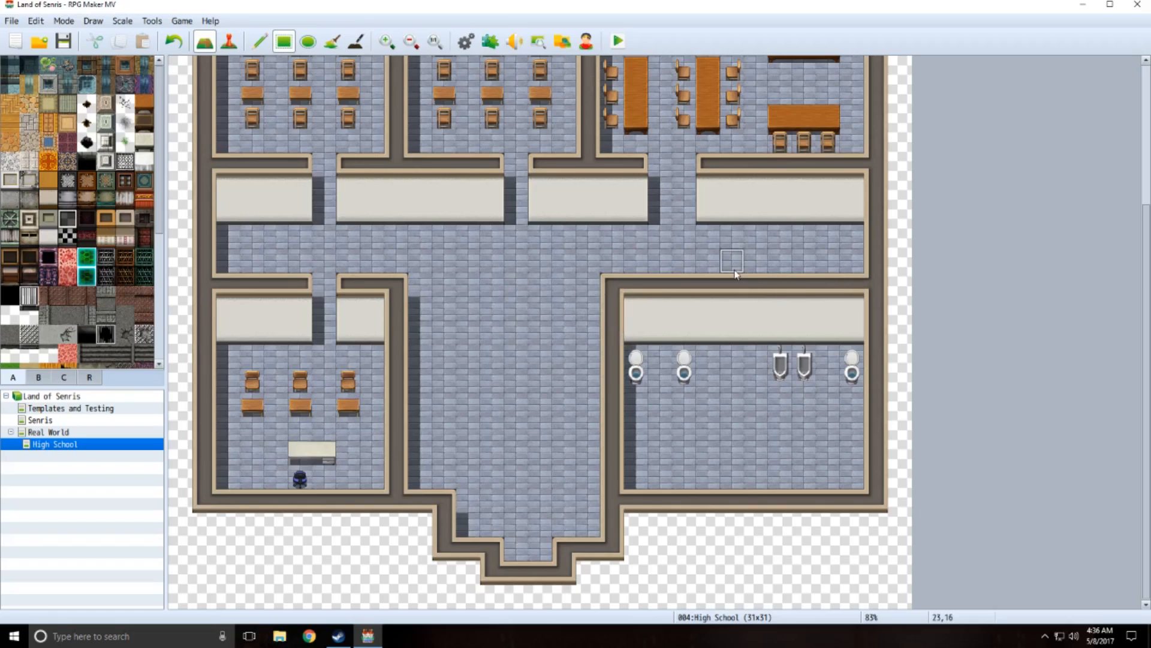
pyautogui.moveTo(735, 290)
pyautogui.mouseDown()
pyautogui.moveTo(731, 311)
pyautogui.moveTo(754, 310)
pyautogui.mouseUp()
pyautogui.click(124, 222)
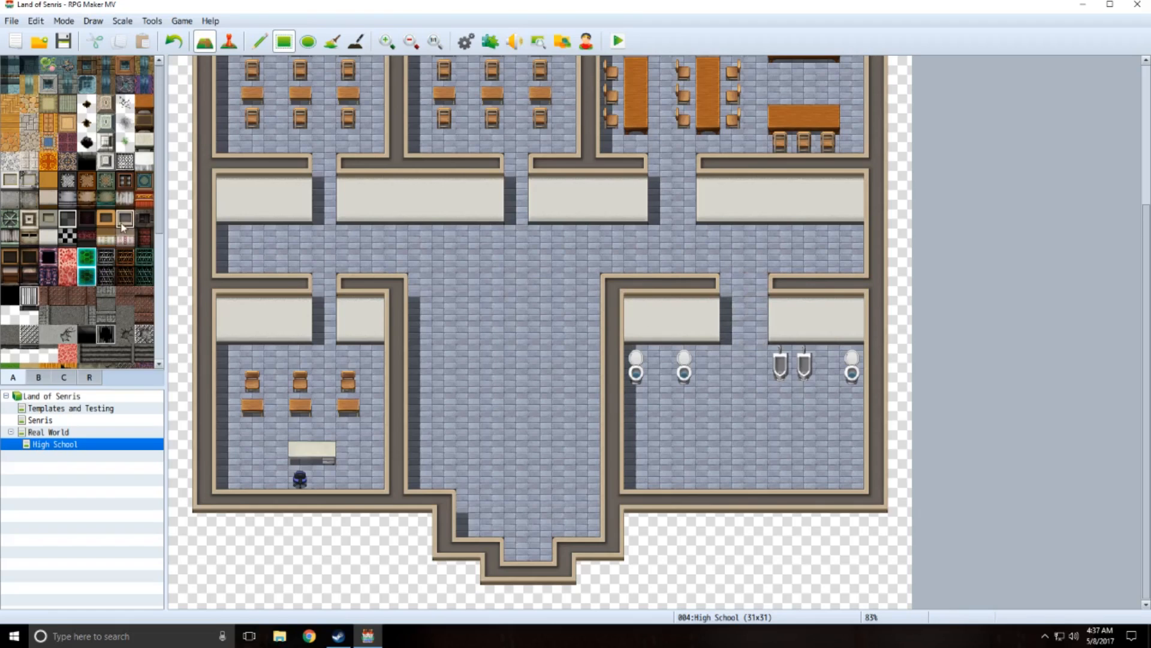
pyautogui.moveTo(713, 302); pyautogui.dragTo(706, 444)
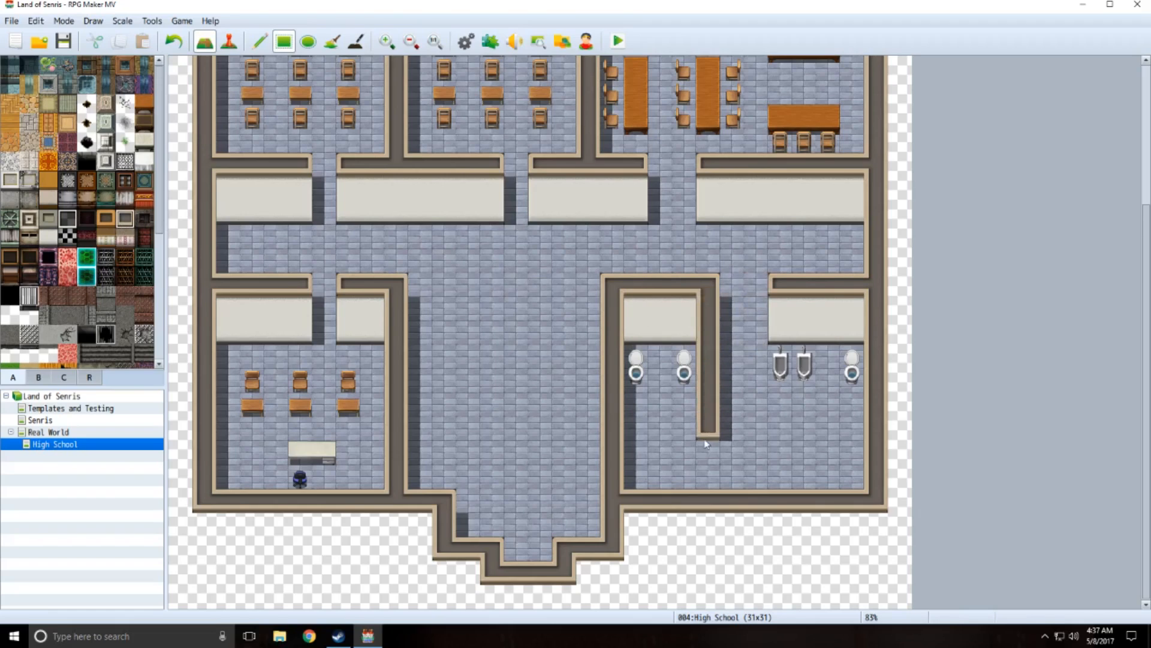
pyautogui.hotkey('ctrl', 'z')
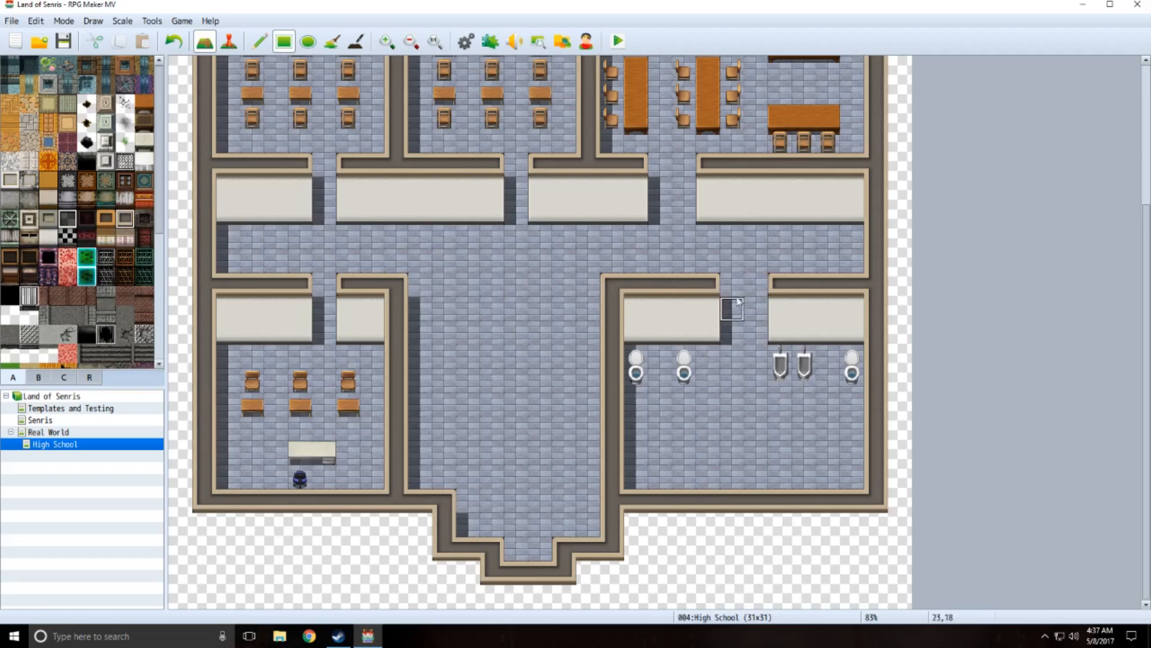
# - Close the wall top across the restroom doorway and build a vertical dividing wall from it down to the lower wall, separating toilets from urinals
pyautogui.moveTo(735, 291); pyautogui.dragTo(754, 292)
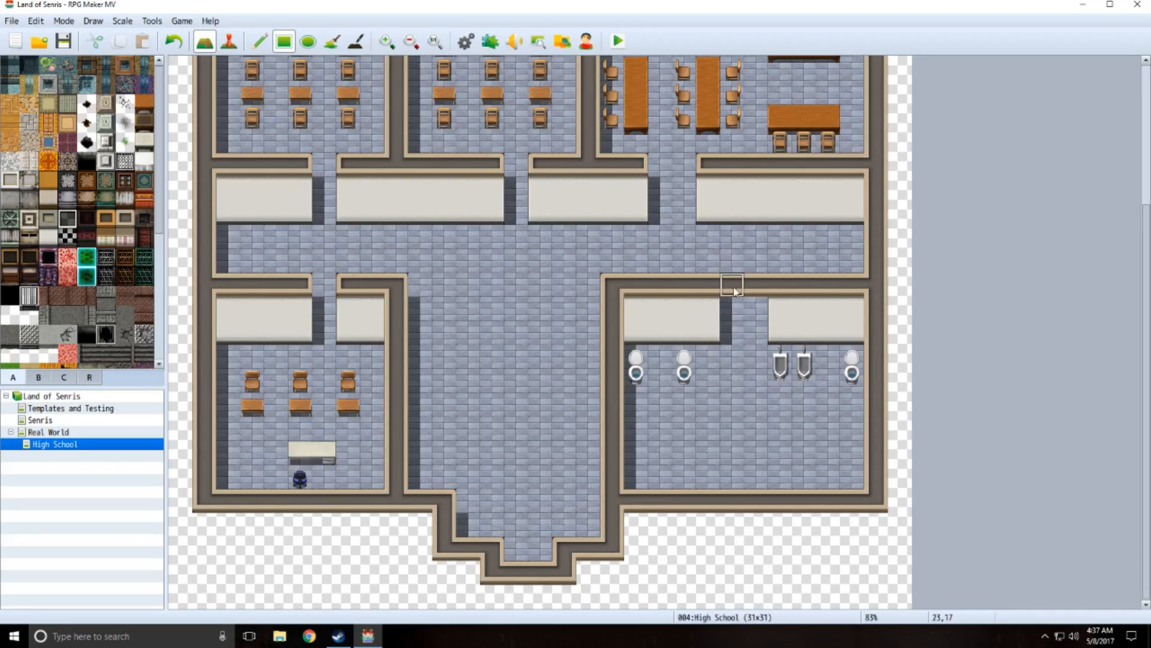
pyautogui.moveTo(736, 311)
pyautogui.mouseDown()
pyautogui.moveTo(739, 482)
pyautogui.moveTo(733, 282)
pyautogui.moveTo(739, 480)
pyautogui.mouseUp()
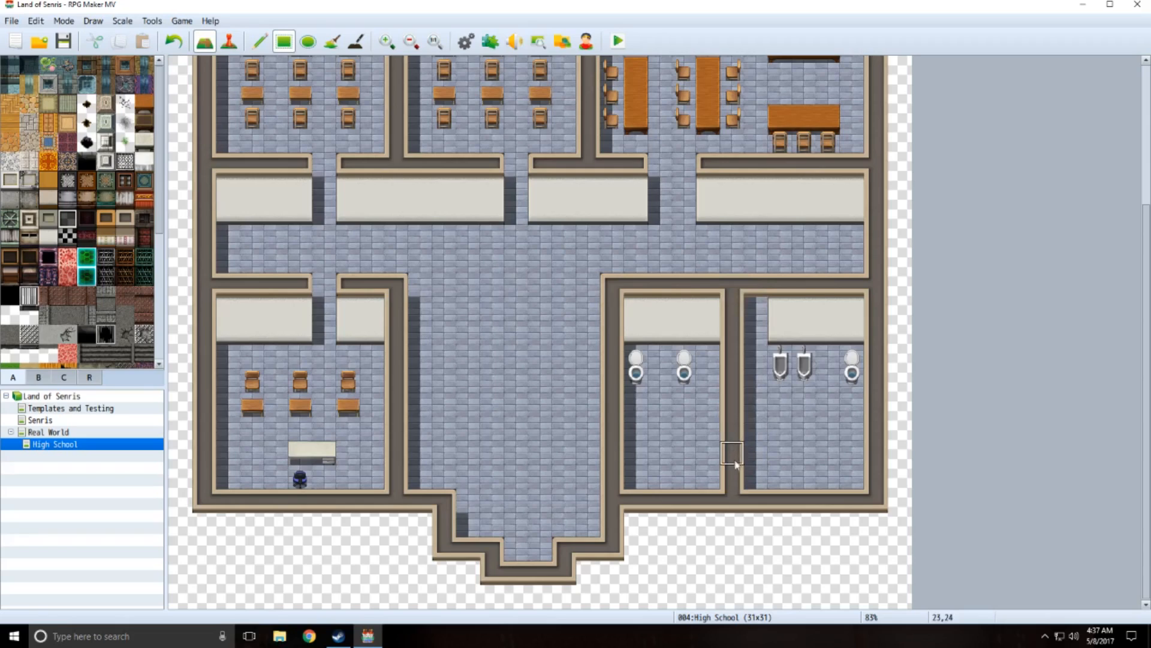
# - Erase the lower-right restroom's walls, fixtures and divider, filling the area with the floor tile down to the outer wall
pyautogui.moveTo(736, 460); pyautogui.dragTo(733, 399)
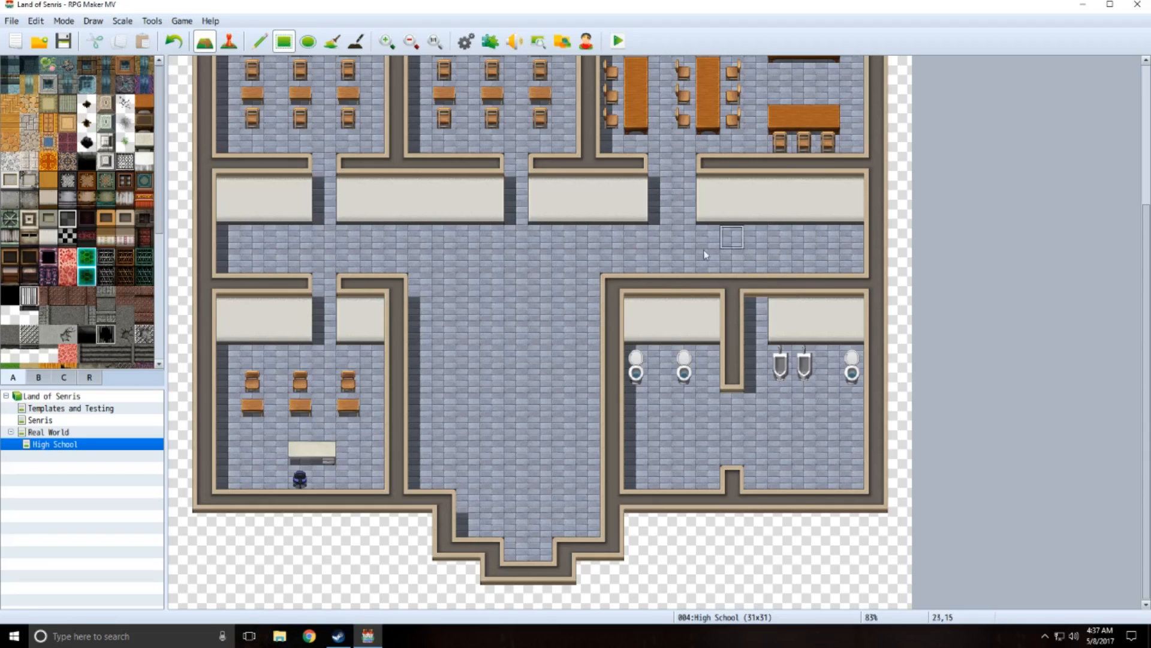
pyautogui.scroll(3, 581, 283)
pyautogui.scroll(-3, 578, 279)
pyautogui.scroll(5, 578, 278)
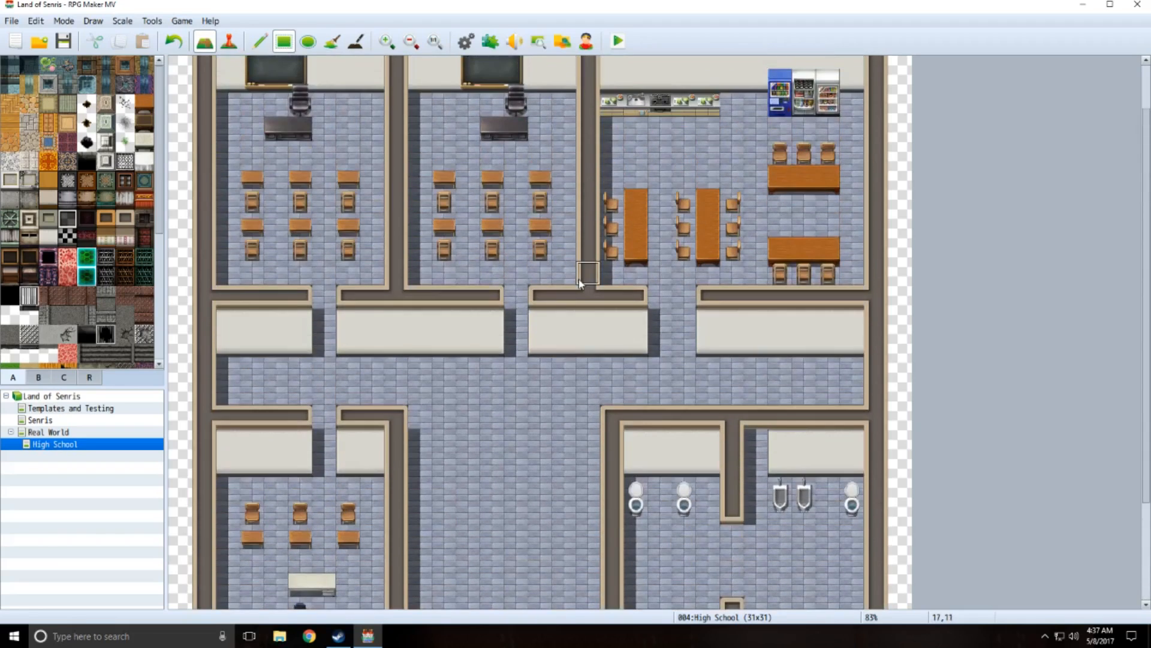
pyautogui.scroll(-4, 579, 283)
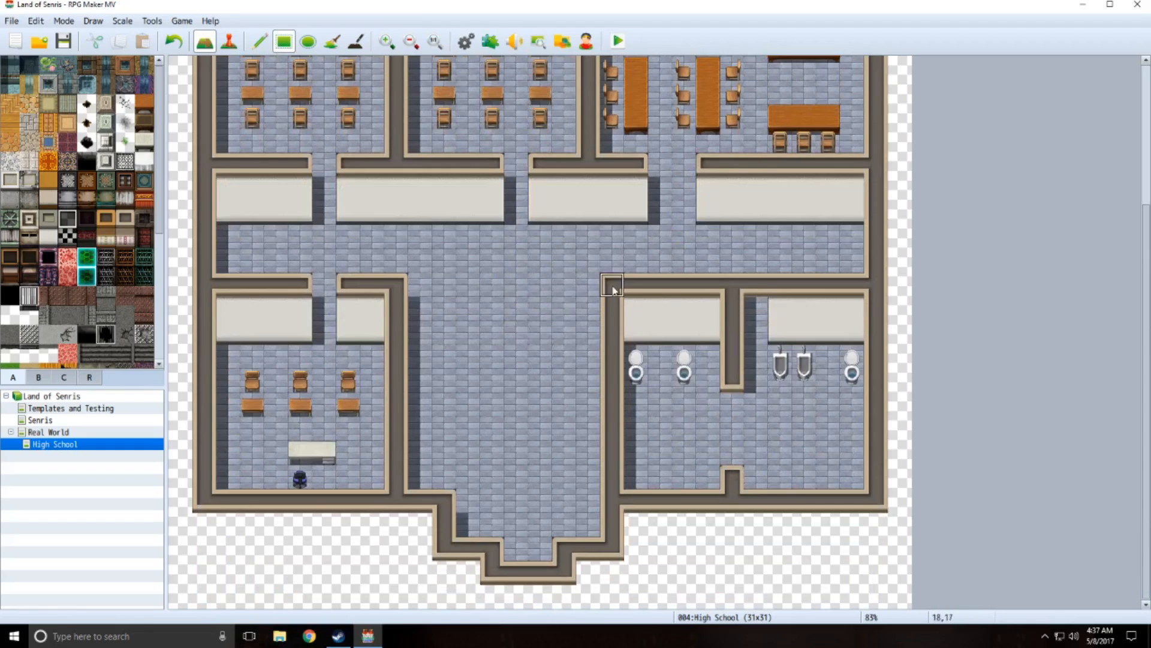
pyautogui.moveTo(612, 284)
pyautogui.mouseDown()
pyautogui.moveTo(754, 413)
pyautogui.moveTo(863, 488)
pyautogui.mouseUp()
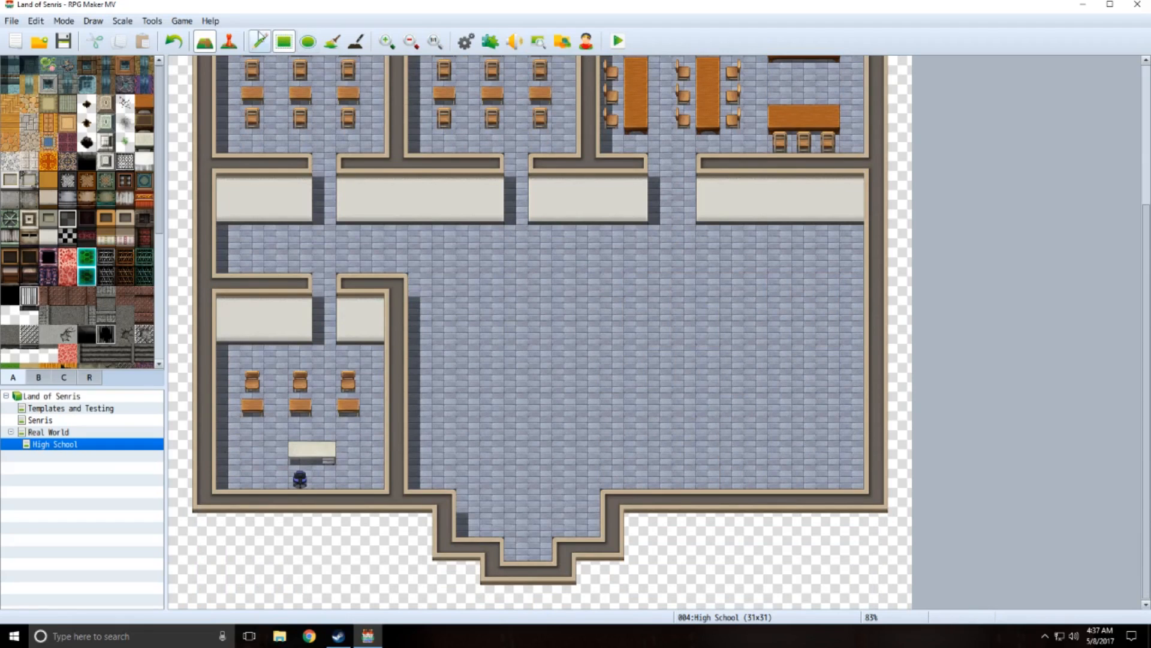
# - Paint two white wall faces, each one tile wide and two tiles high, one above the other in the cleared area
pyautogui.click(260, 40)
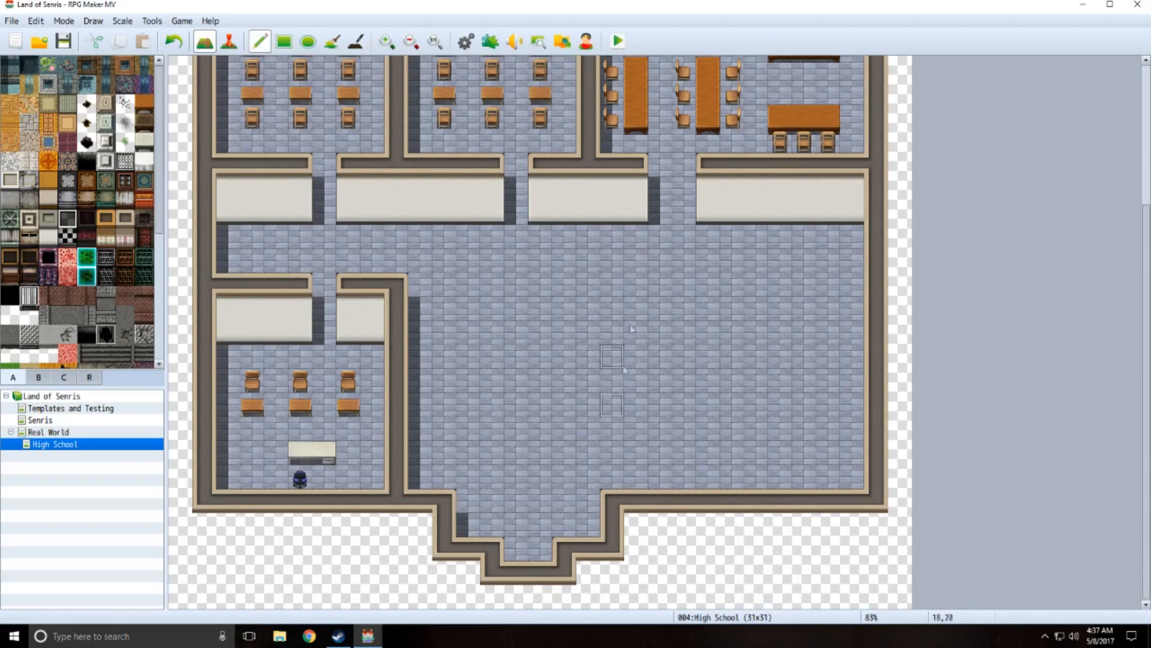
pyautogui.click(125, 218)
pyautogui.click(49, 239)
pyautogui.moveTo(611, 309); pyautogui.dragTo(611, 336)
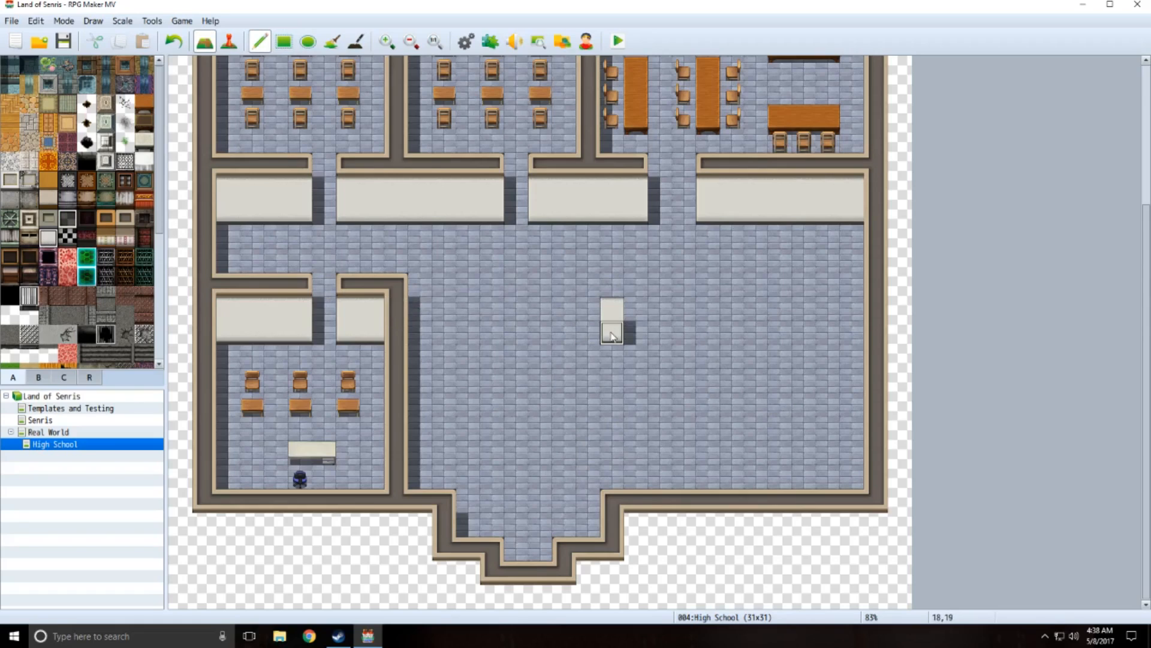
pyautogui.moveTo(611, 452); pyautogui.dragTo(611, 429)
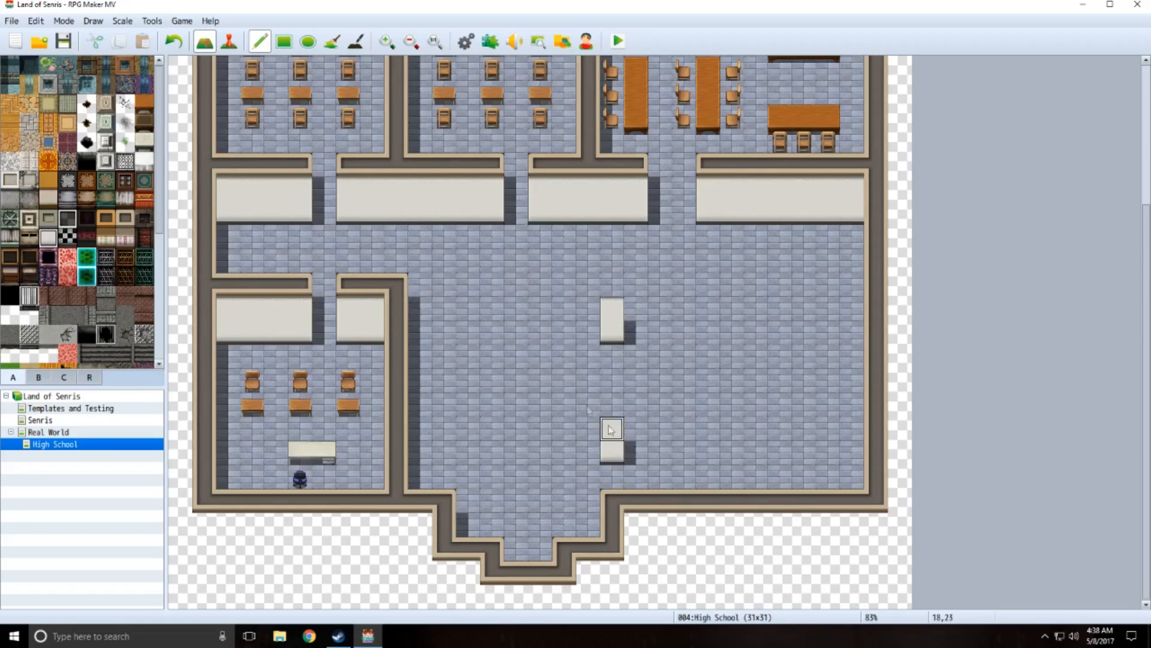
# - Draw horizontal wall tops from above both wall faces to the right outer wall, and extend the upper one's left end one tile down
pyautogui.click(124, 221)
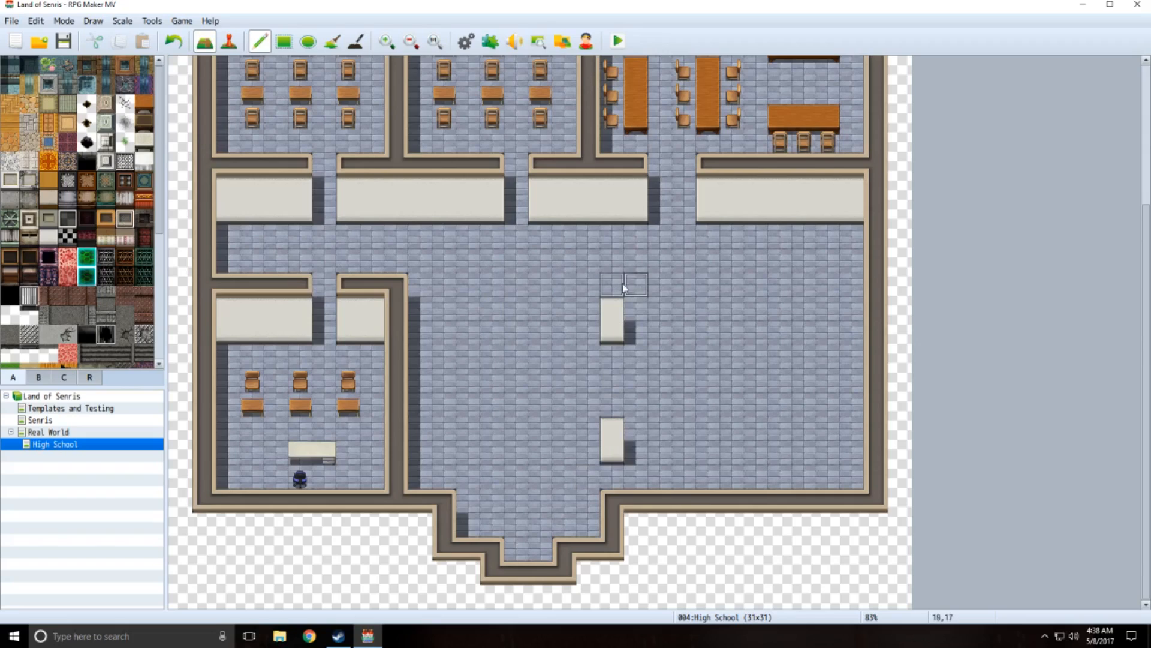
pyautogui.moveTo(624, 288); pyautogui.dragTo(849, 283)
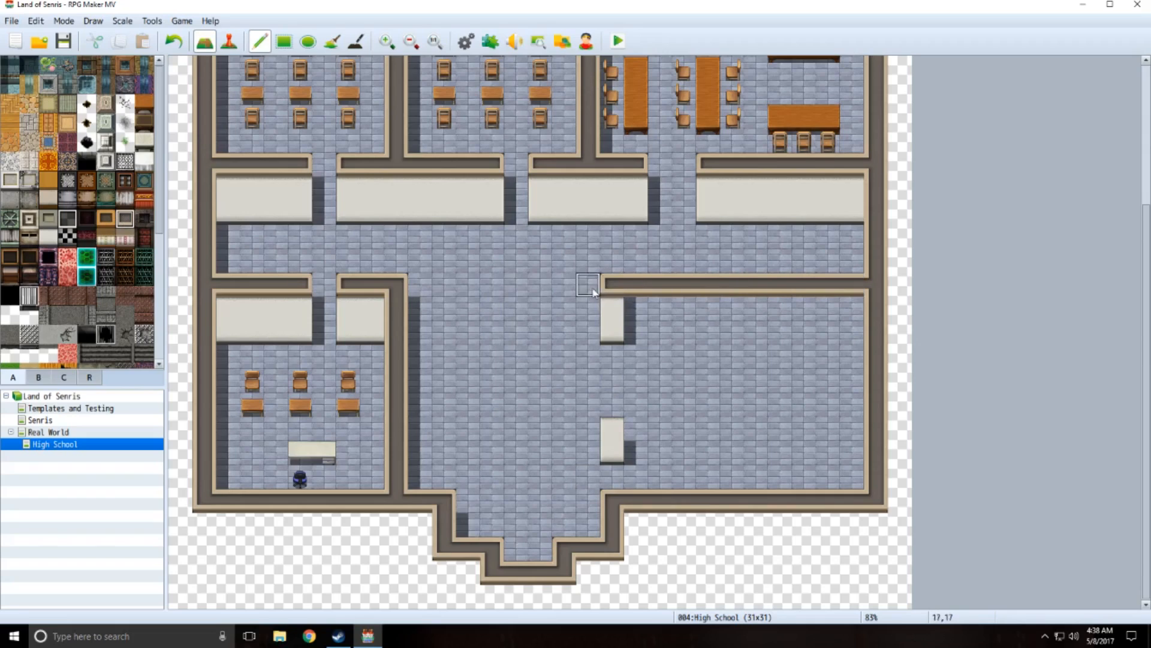
pyautogui.moveTo(612, 405); pyautogui.dragTo(852, 407)
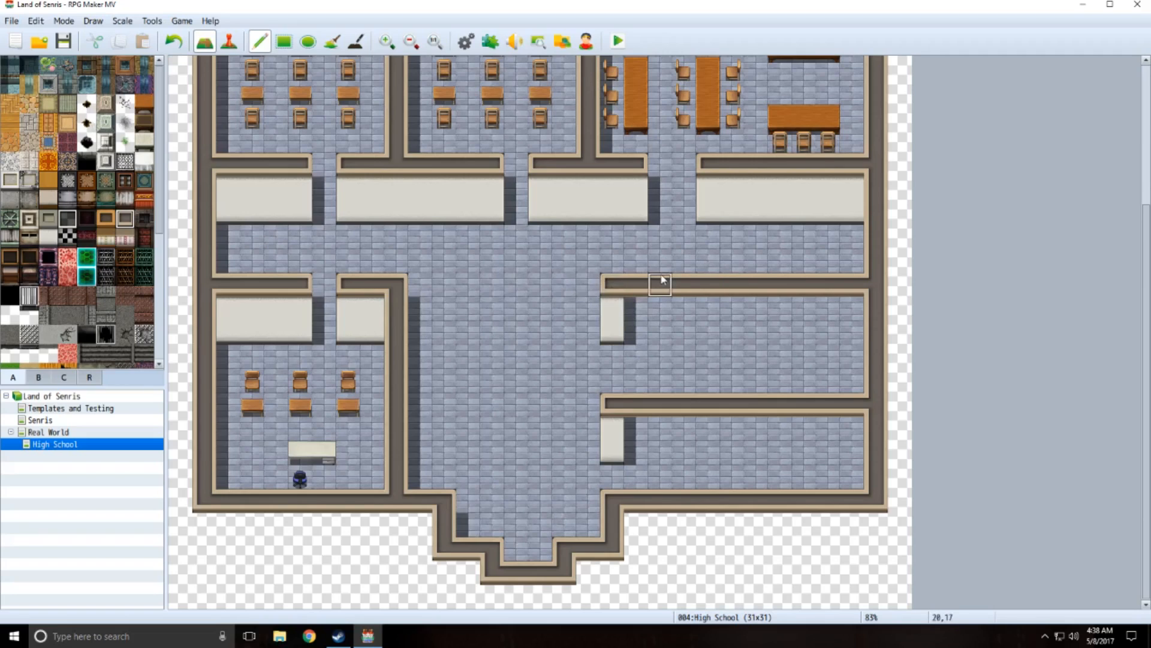
pyautogui.click(612, 359)
pyautogui.click(611, 308)
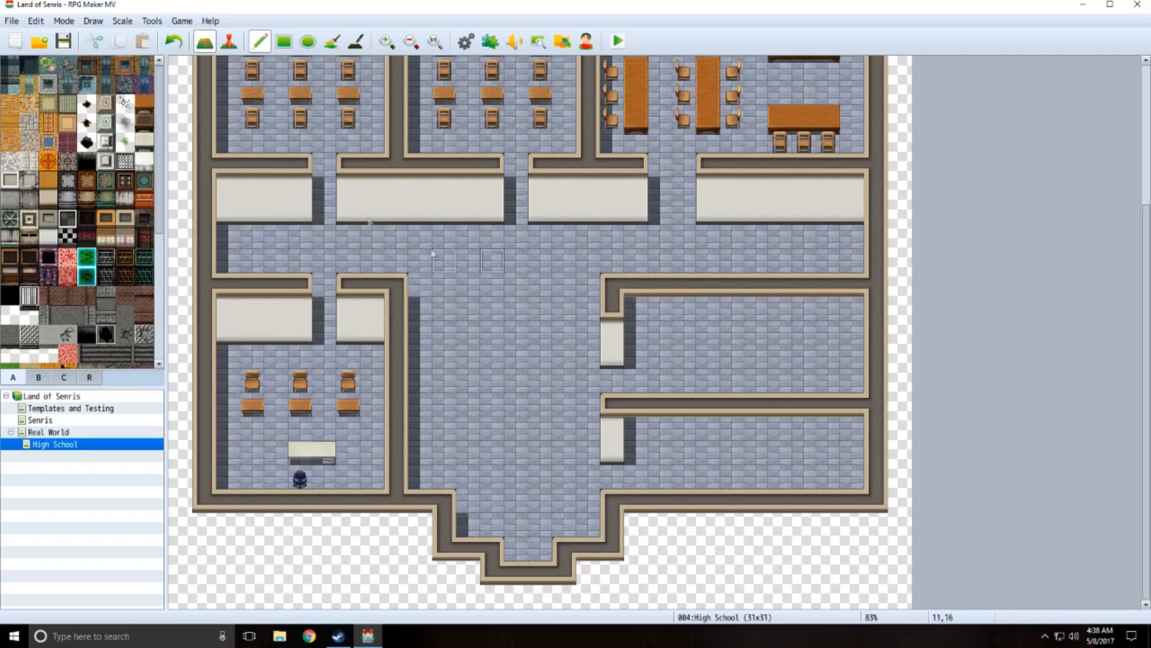
# - Fill the upper room's back wall with a white face ten tiles by two, and extend the lower wall top's left end one tile down
pyautogui.click(48, 237)
pyautogui.moveTo(635, 309)
pyautogui.mouseDown()
pyautogui.moveTo(714, 333)
pyautogui.moveTo(830, 332)
pyautogui.mouseUp()
pyautogui.click(284, 41)
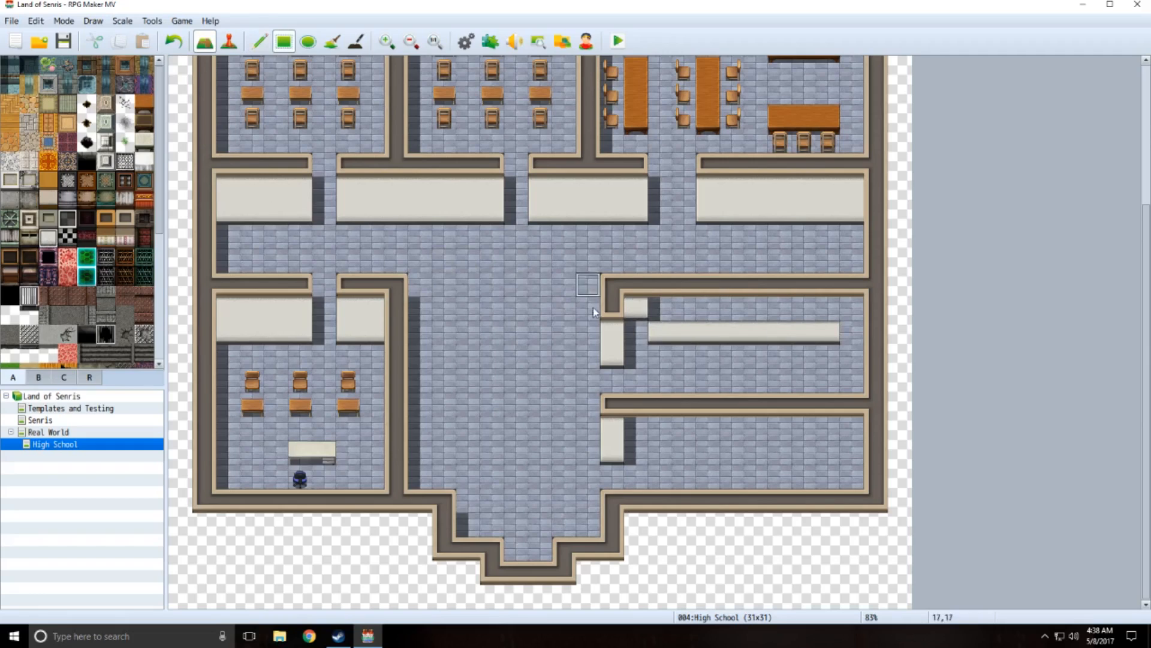
pyautogui.moveTo(641, 313); pyautogui.dragTo(854, 330)
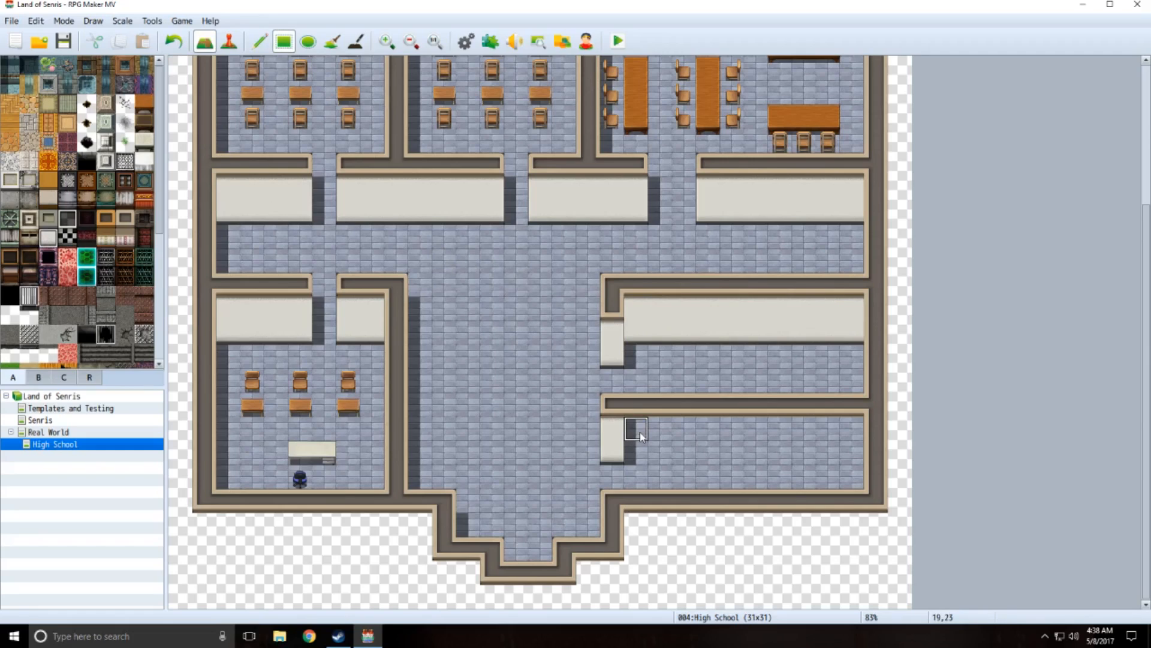
pyautogui.rightClick(637, 408)
pyautogui.click(614, 428)
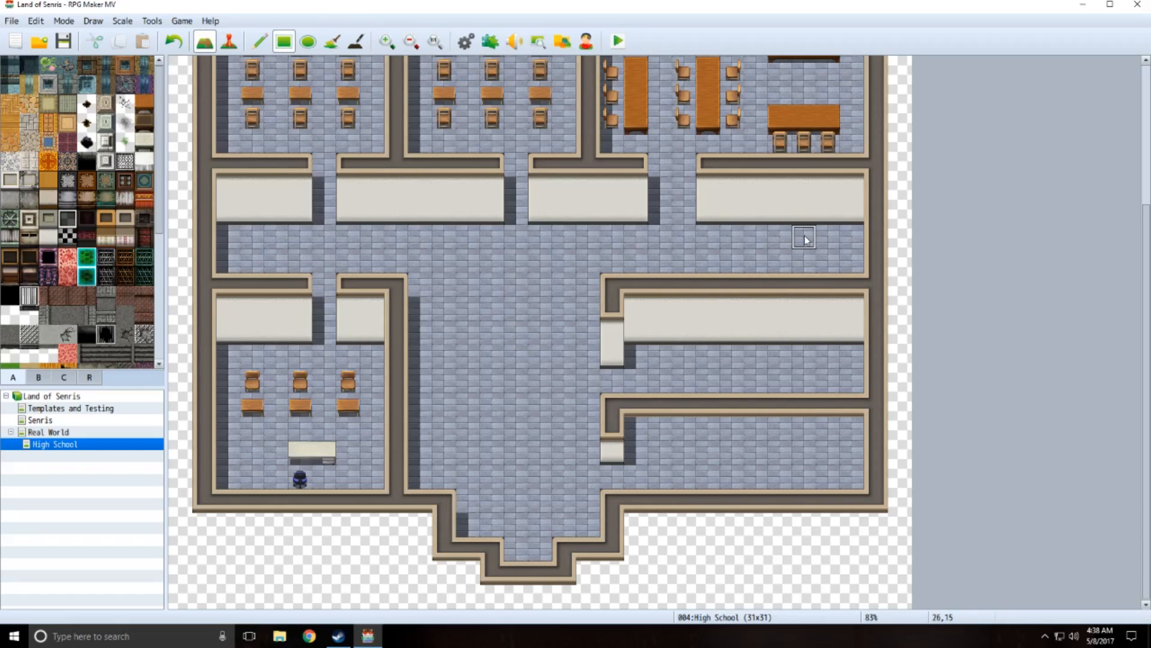
# - Build a vertical wall top down across the corridor right of the dining room doorway, and replace the walls below and right of it with floor
pyautogui.moveTo(709, 282)
pyautogui.mouseDown()
pyautogui.moveTo(708, 174)
pyautogui.moveTo(711, 262)
pyautogui.mouseUp()
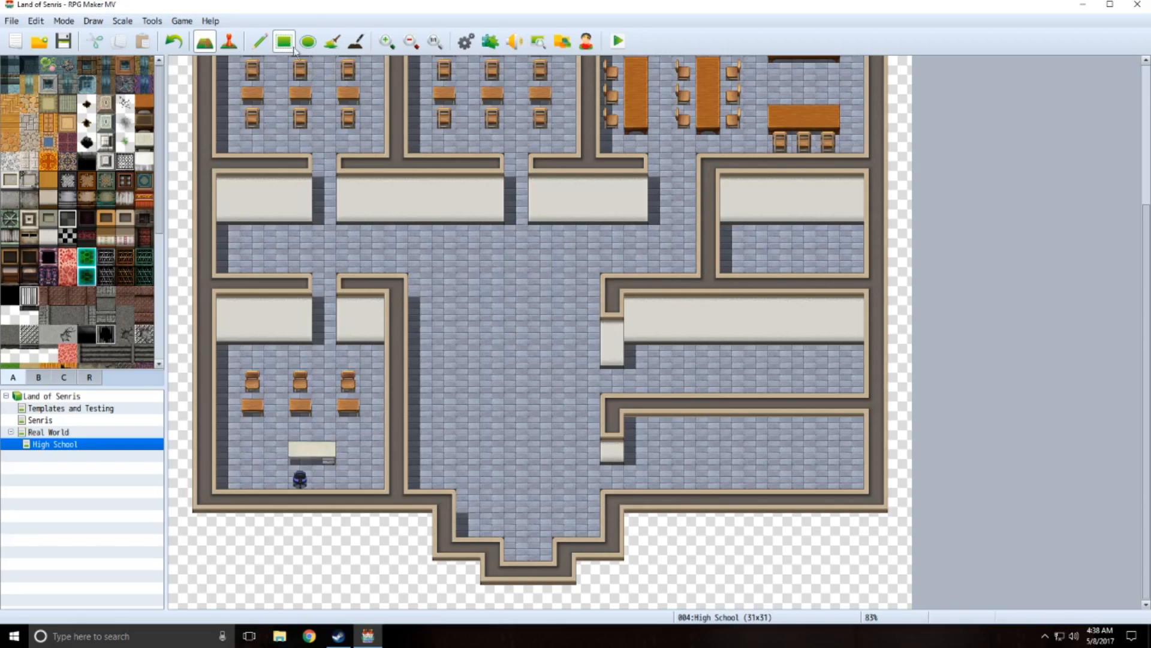
pyautogui.moveTo(602, 291)
pyautogui.mouseDown()
pyautogui.moveTo(618, 308)
pyautogui.moveTo(671, 324)
pyautogui.moveTo(779, 327)
pyautogui.moveTo(731, 326)
pyautogui.moveTo(647, 285)
pyautogui.moveTo(695, 286)
pyautogui.mouseUp()
pyautogui.moveTo(602, 400); pyautogui.dragTo(850, 459)
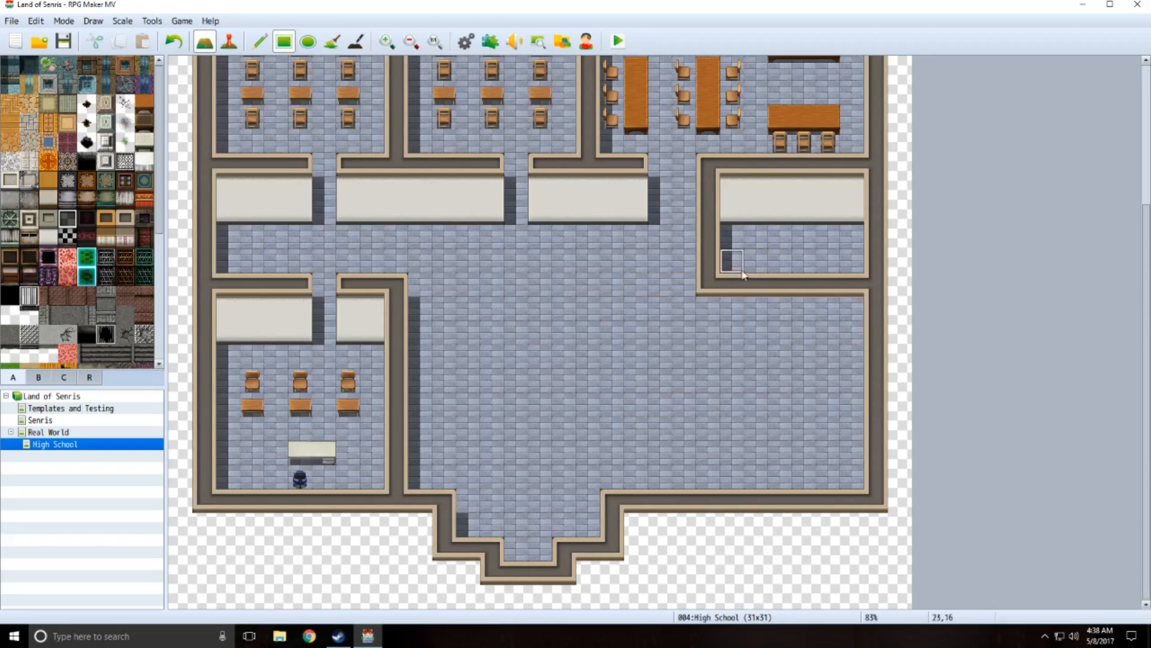
pyautogui.moveTo(736, 287); pyautogui.dragTo(863, 287)
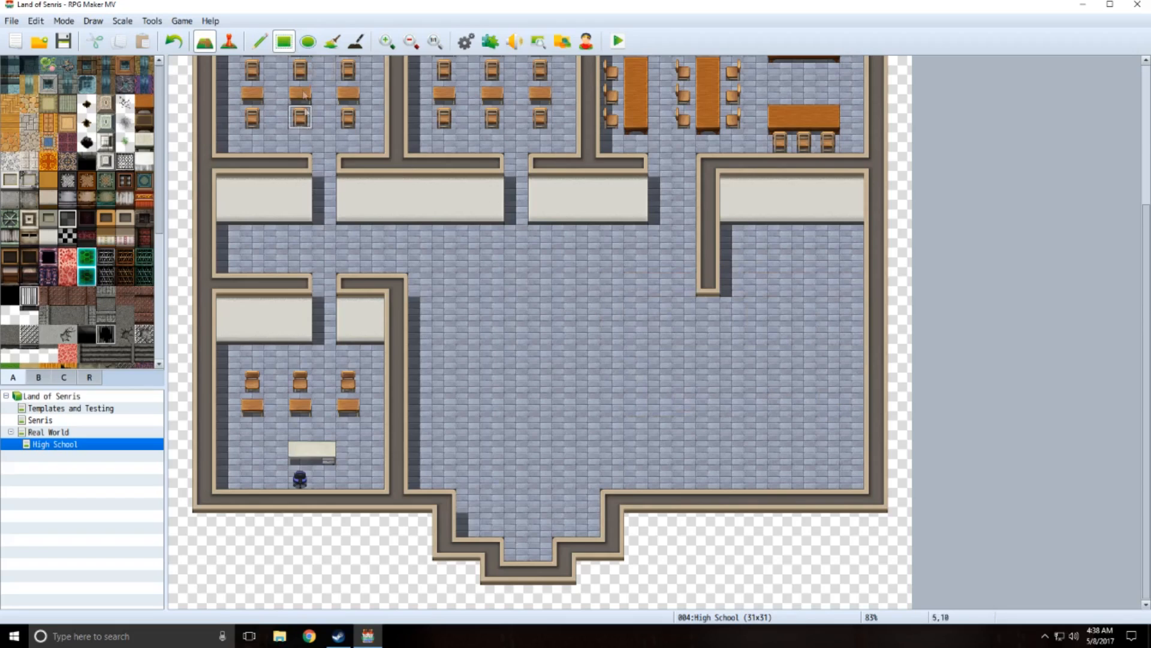
# - Try extending the vertical wall top one tile farther down, and undo the extension
pyautogui.click(259, 42)
pyautogui.click(125, 217)
pyautogui.click(283, 41)
pyautogui.click(709, 308)
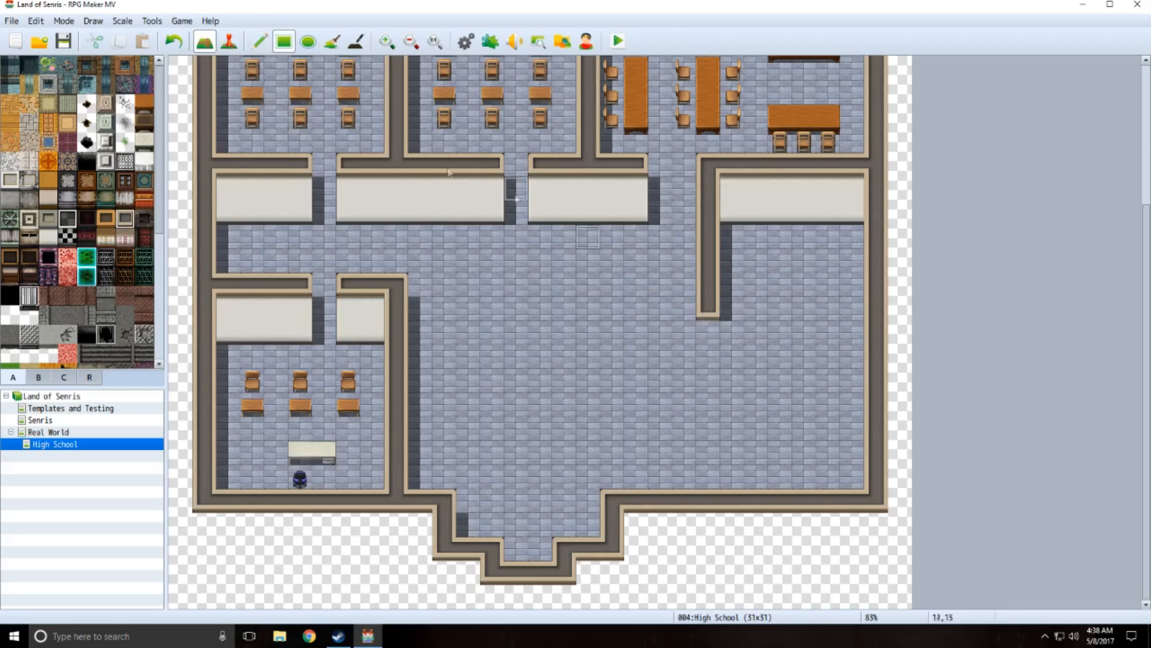
pyautogui.hotkey('ctrl', 'z')
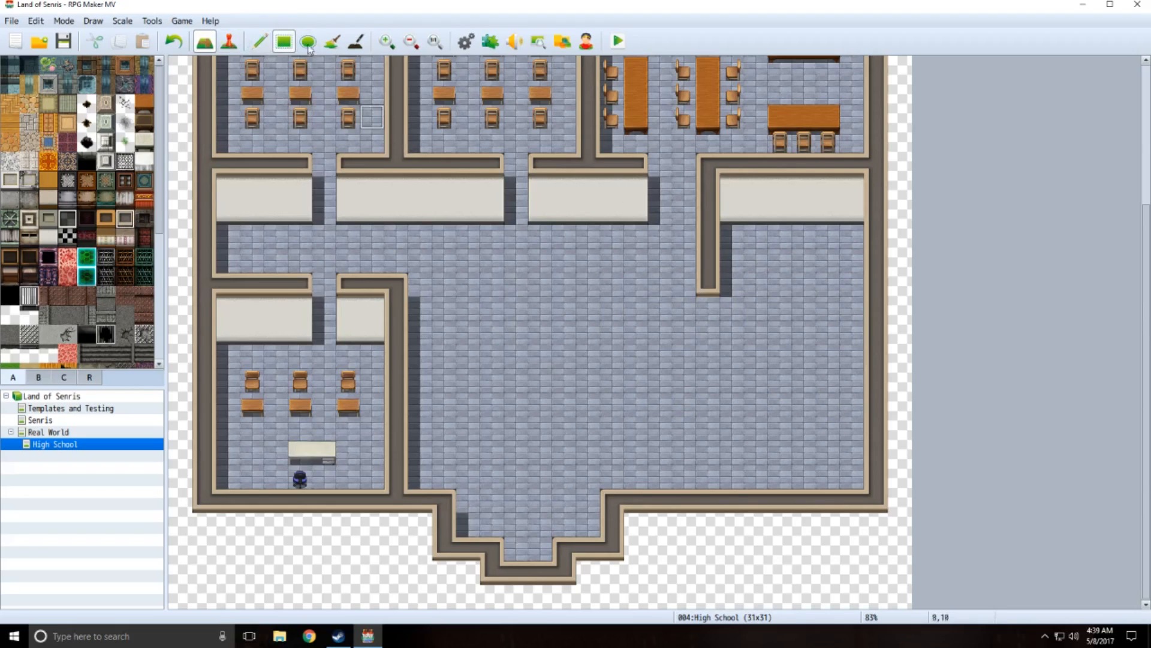
# - Finish the lower end of the vertical wall with a white wall face one tile wide and two tiles high
pyautogui.click(48, 238)
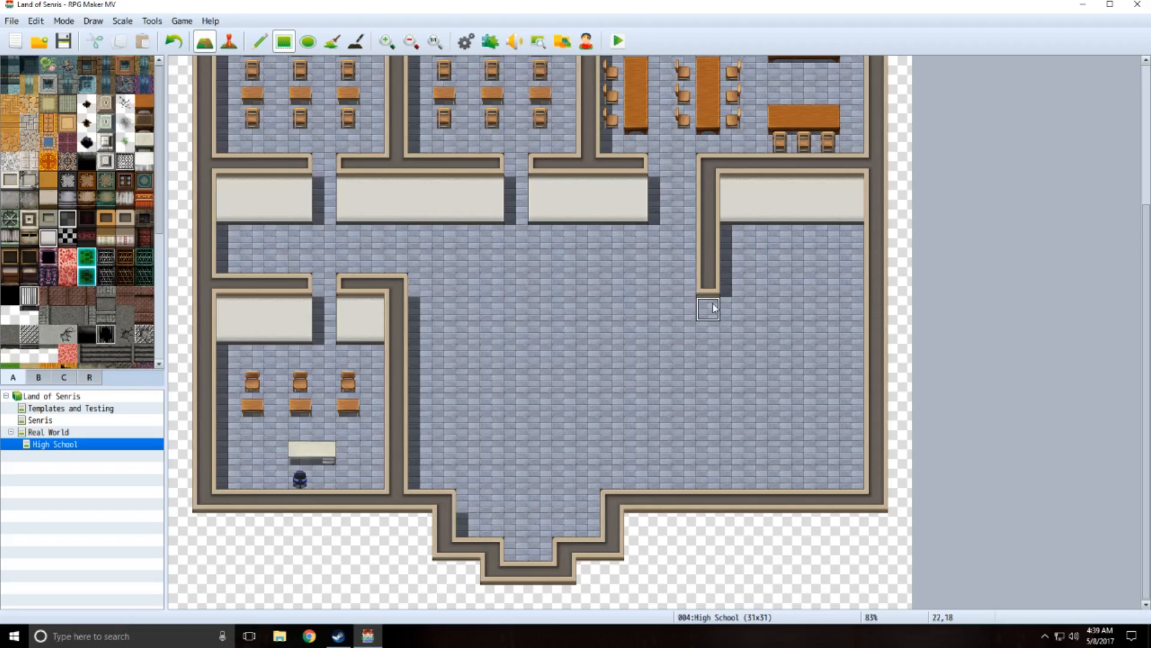
pyautogui.moveTo(715, 274); pyautogui.dragTo(715, 304)
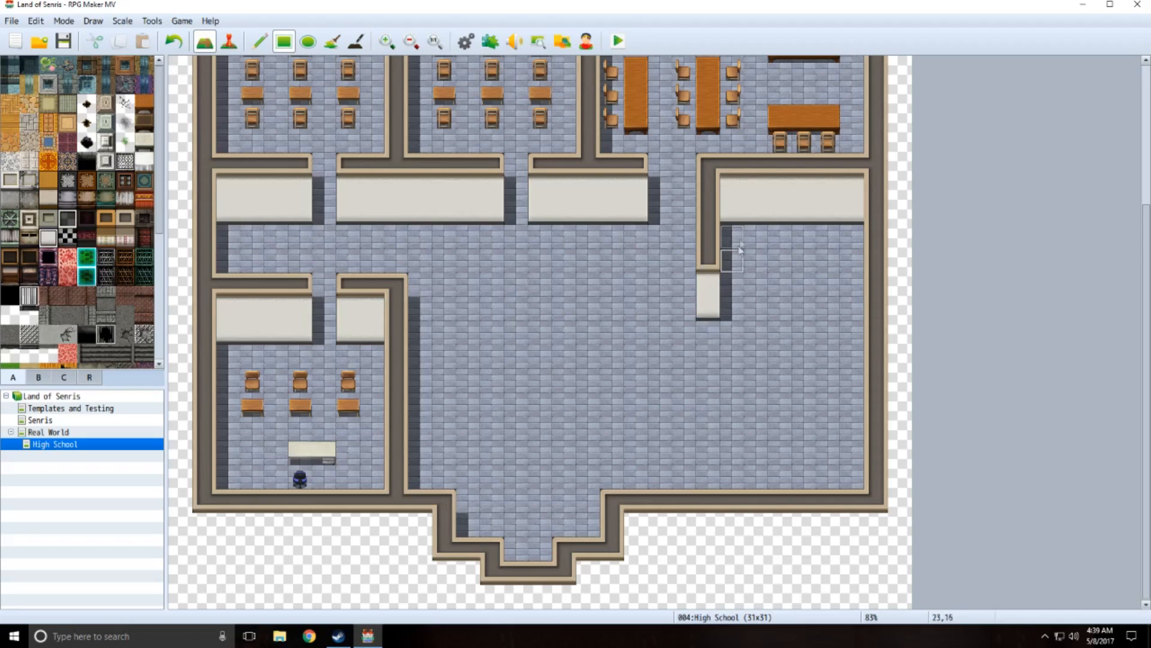
# - Place two toilets one tile apart along the white back wall right of the vertical wall, starting in its corner
pyautogui.click(38, 377)
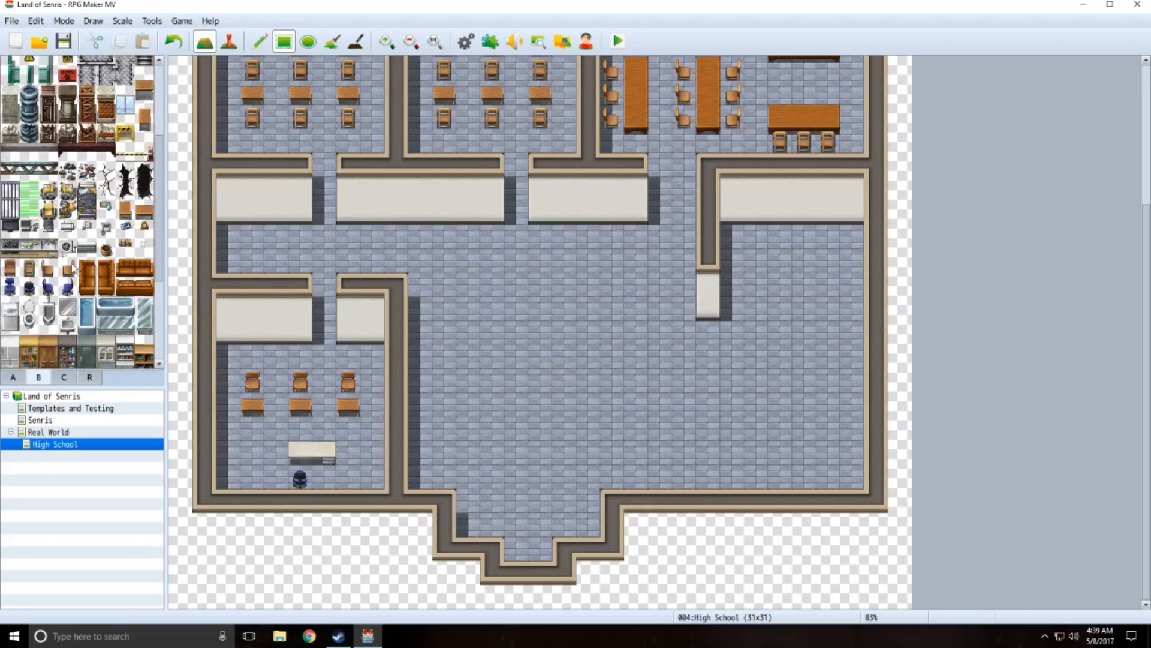
pyautogui.click(29, 313)
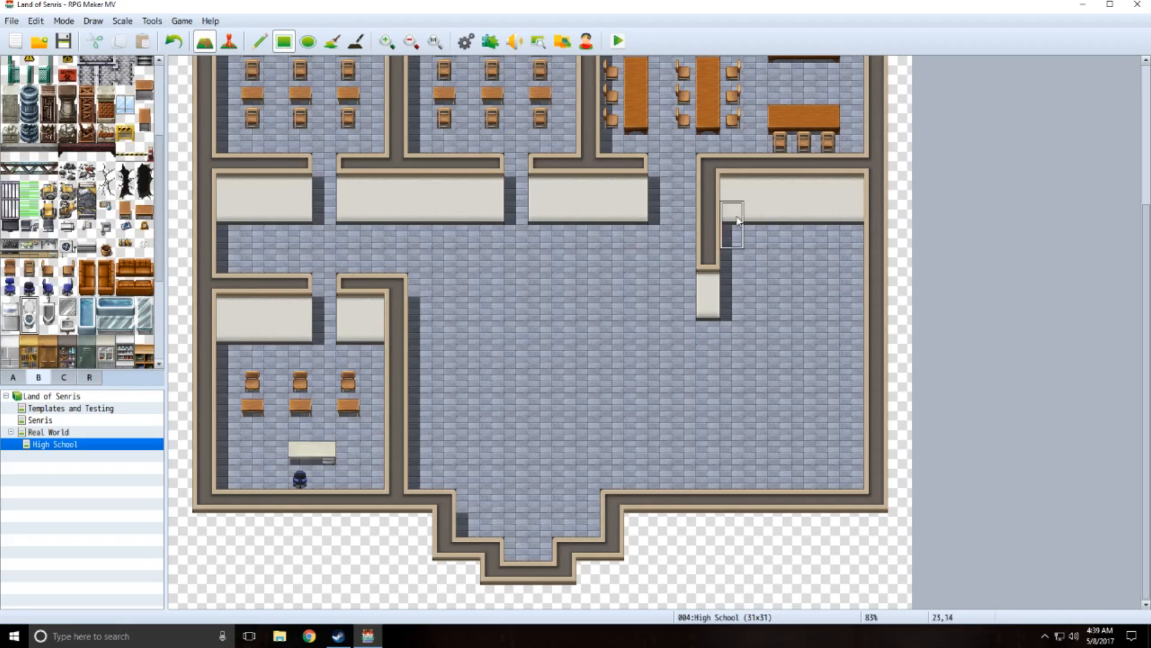
pyautogui.click(260, 41)
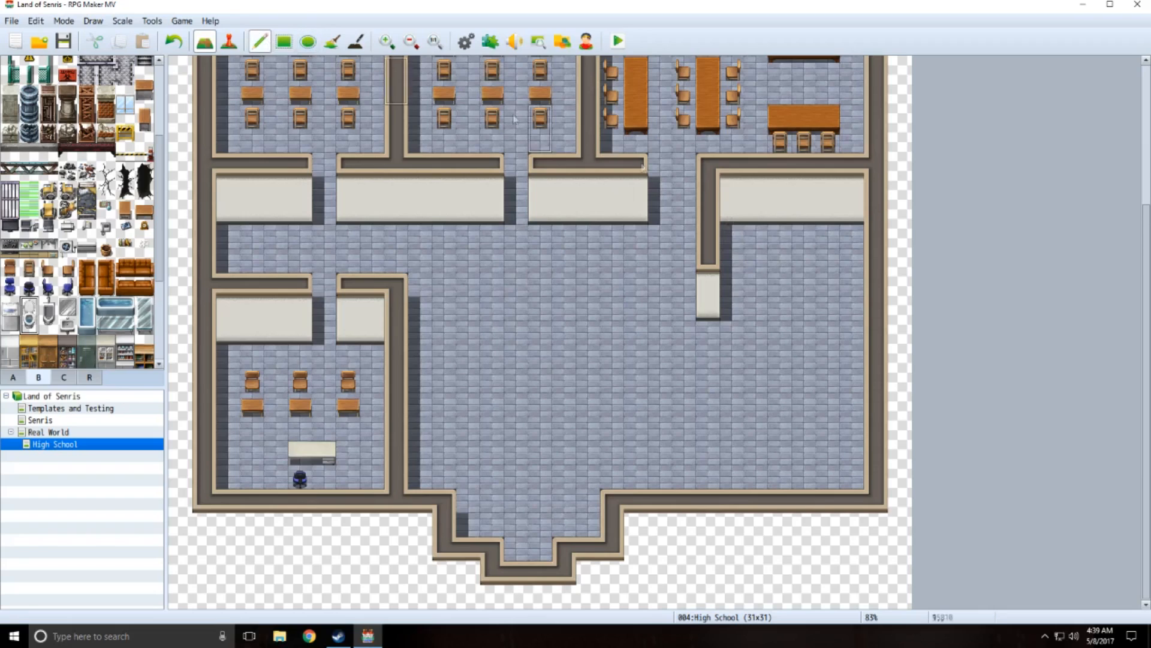
pyautogui.click(731, 221)
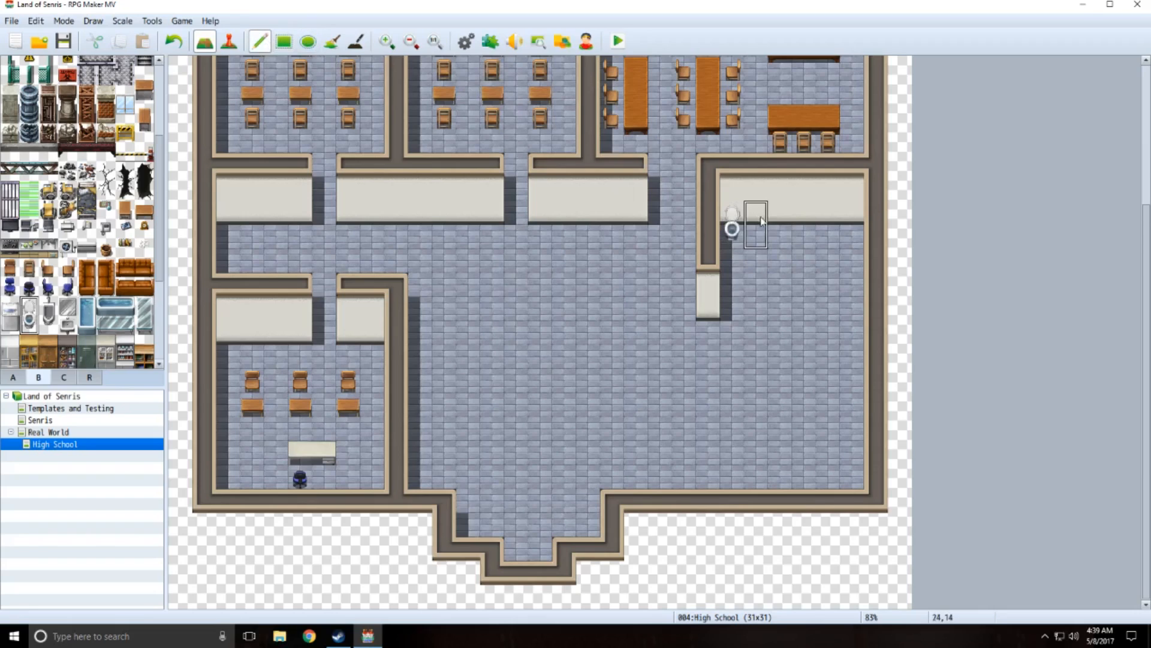
pyautogui.click(780, 225)
pyautogui.click(826, 225)
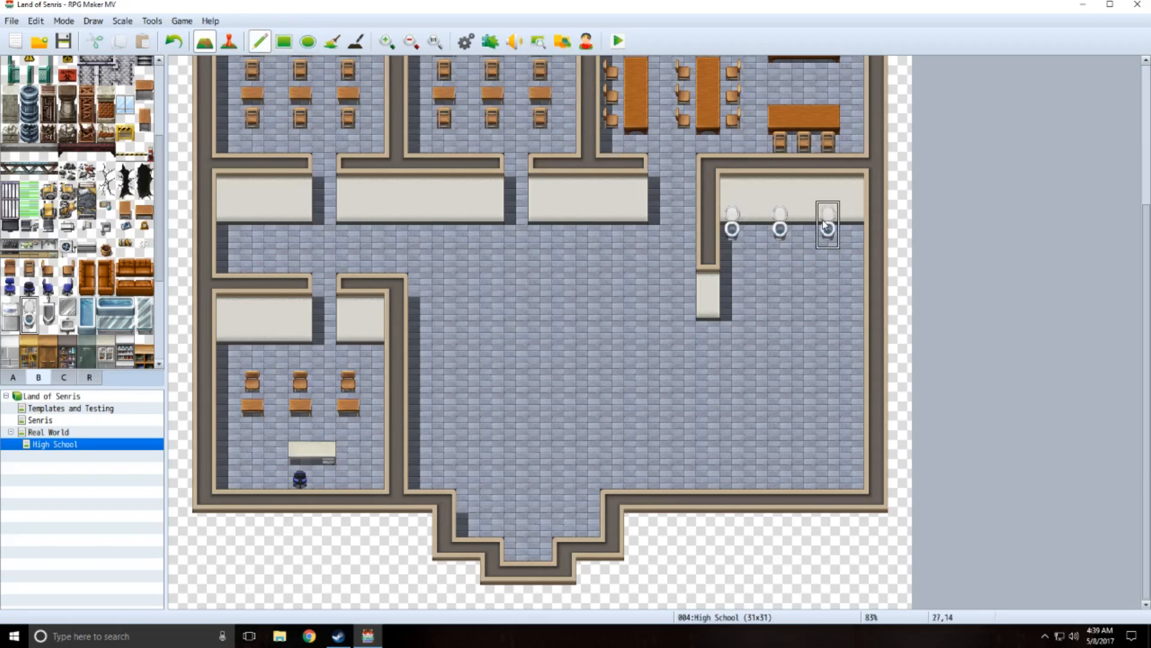
pyautogui.hotkey('ctrl', 'z')
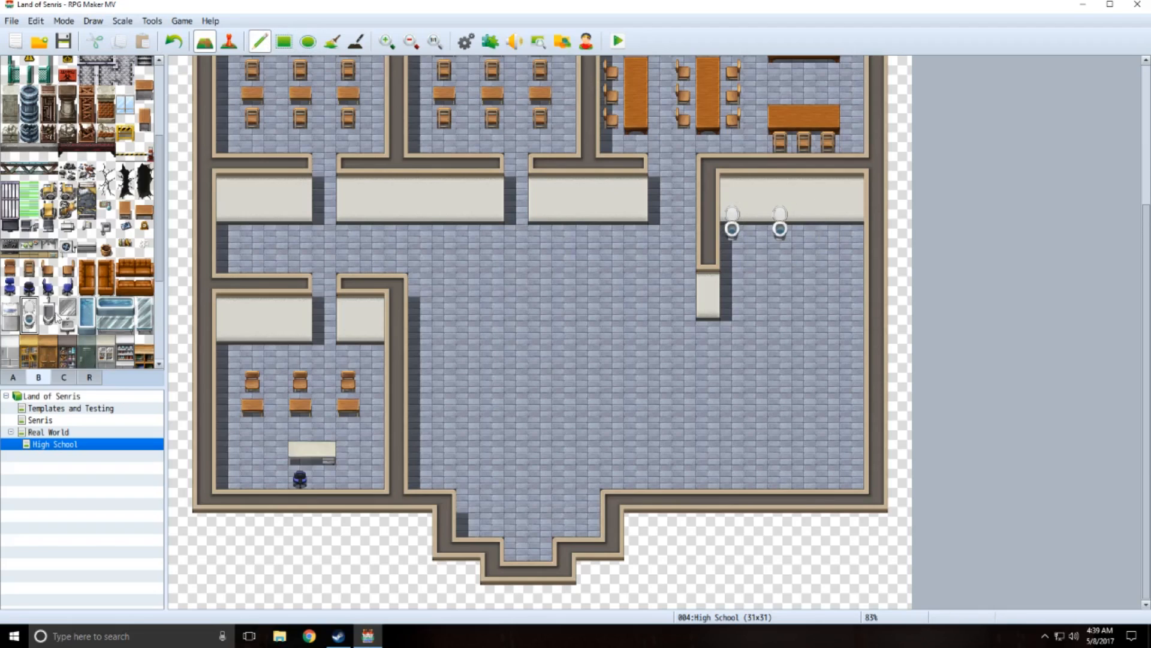
# - Try a sink with a mirror above it in the right corner of the restroom's back wall, and undo both placements
pyautogui.click(68, 325)
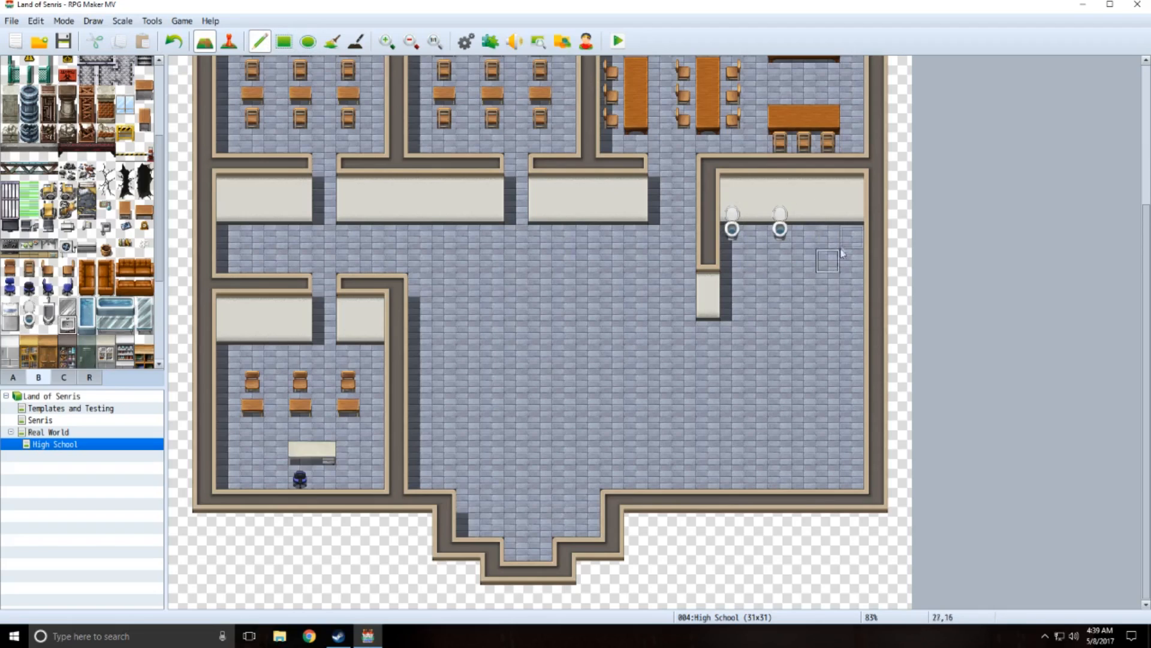
pyautogui.click(852, 213)
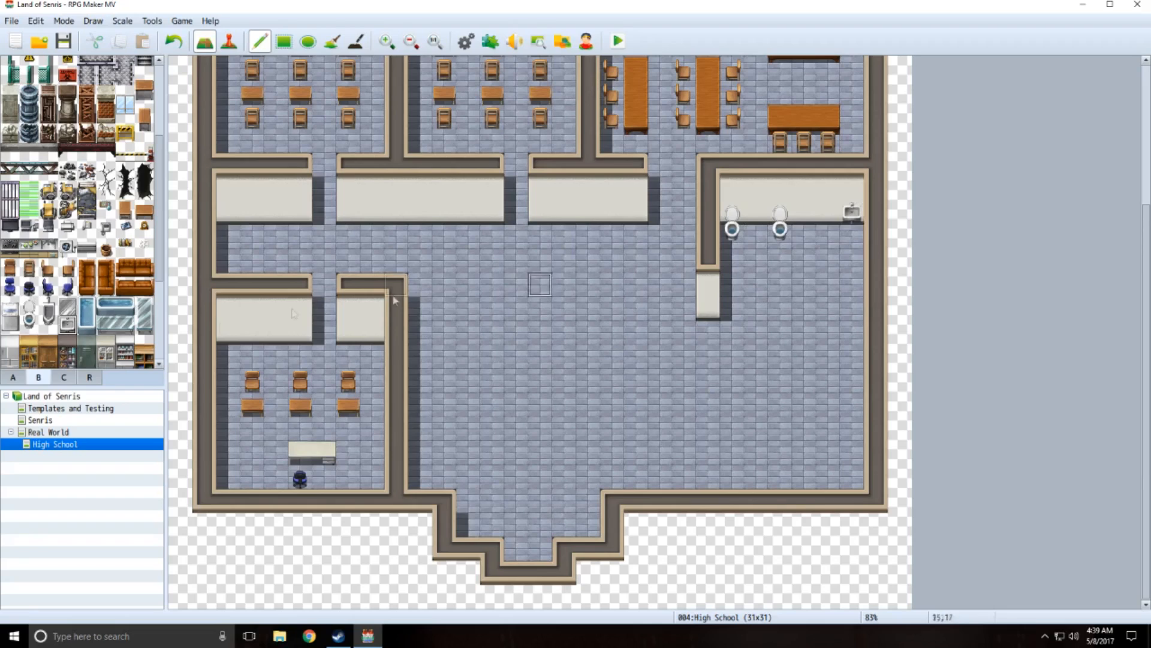
pyautogui.click(68, 307)
pyautogui.click(852, 191)
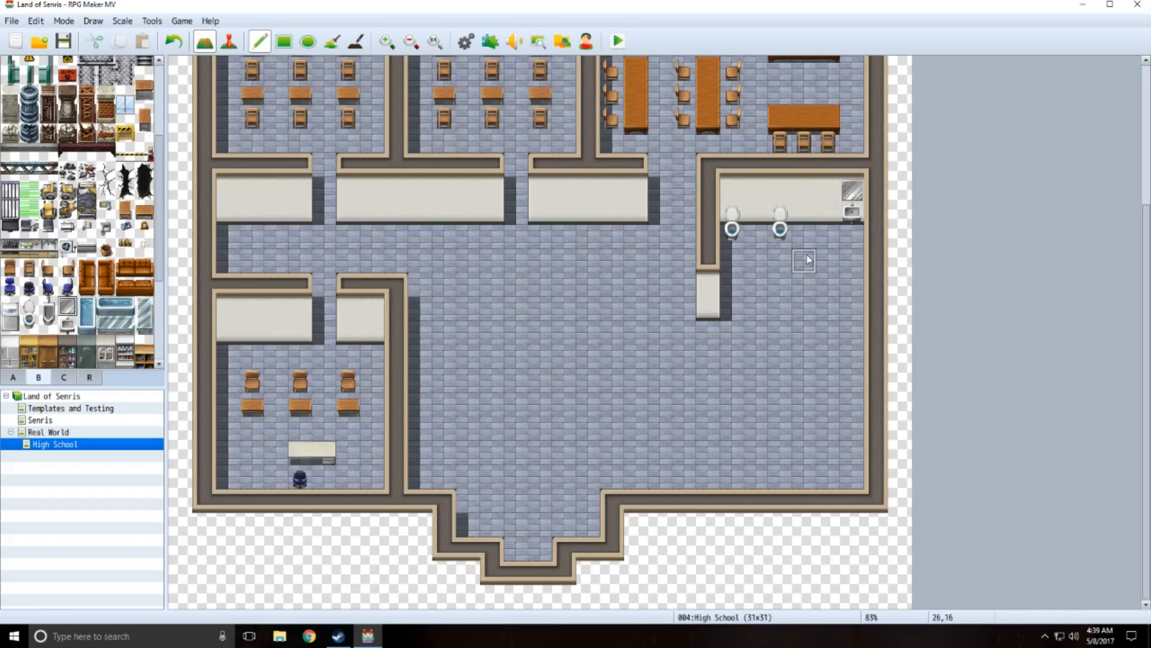
pyautogui.hotkey('ctrl', 'z')
pyautogui.hotkey('ctrl', 'z')
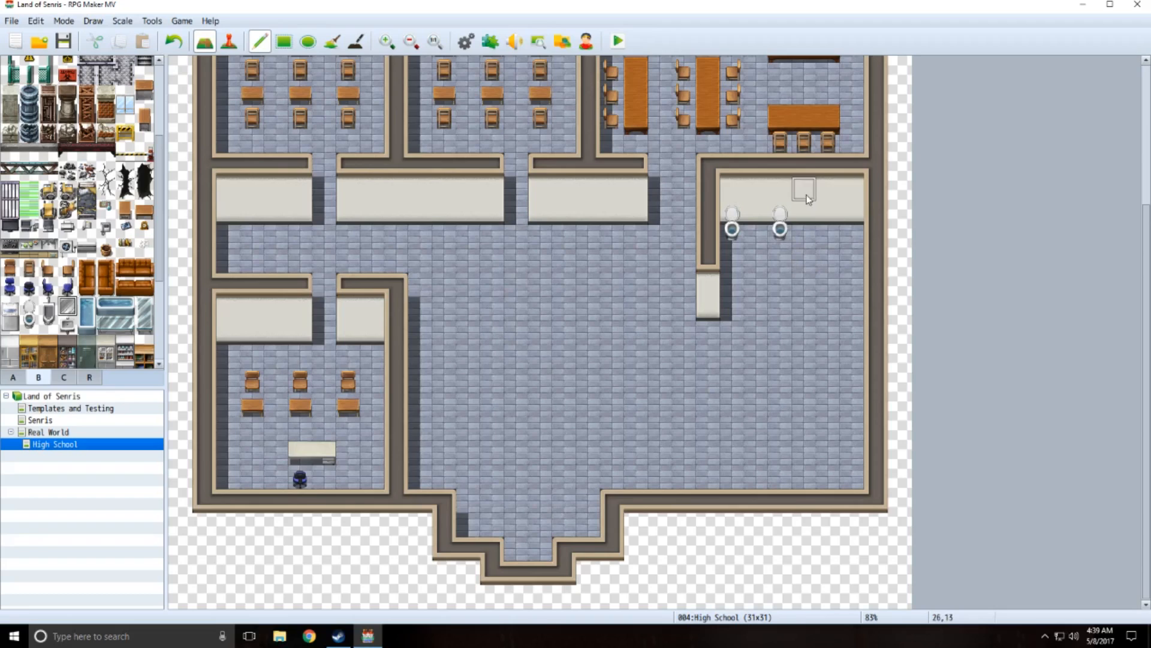
# - Place a mirror with a sink below it on the restroom's back wall, one tile in from the right corner
pyautogui.click(819, 197)
pyautogui.click(68, 324)
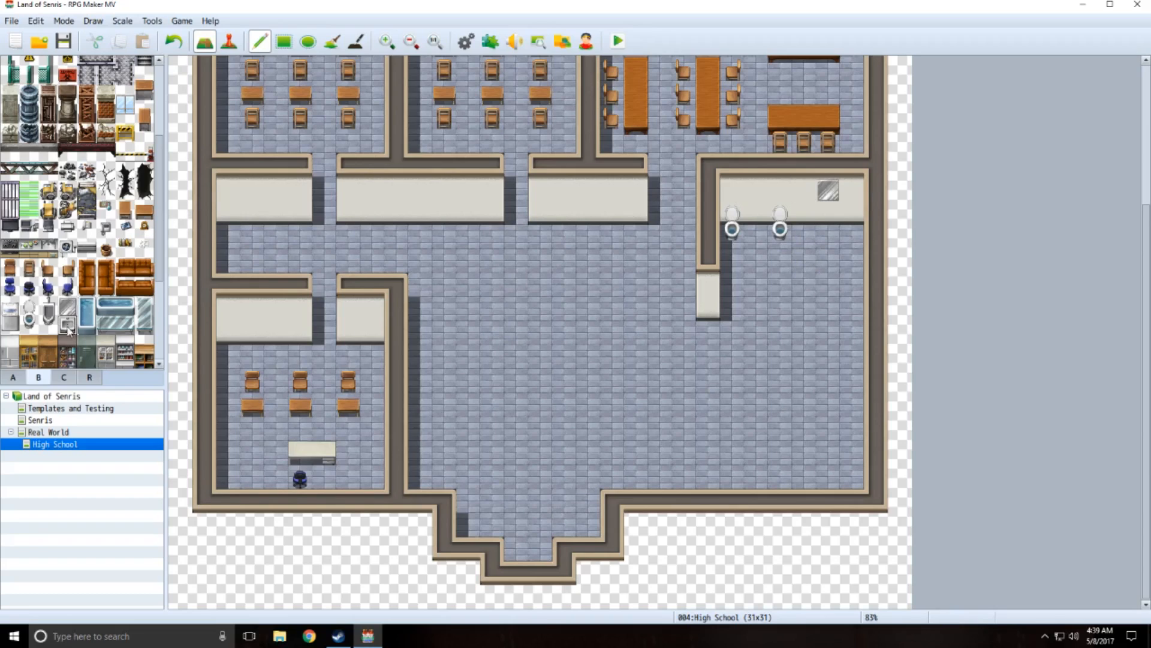
pyautogui.click(828, 212)
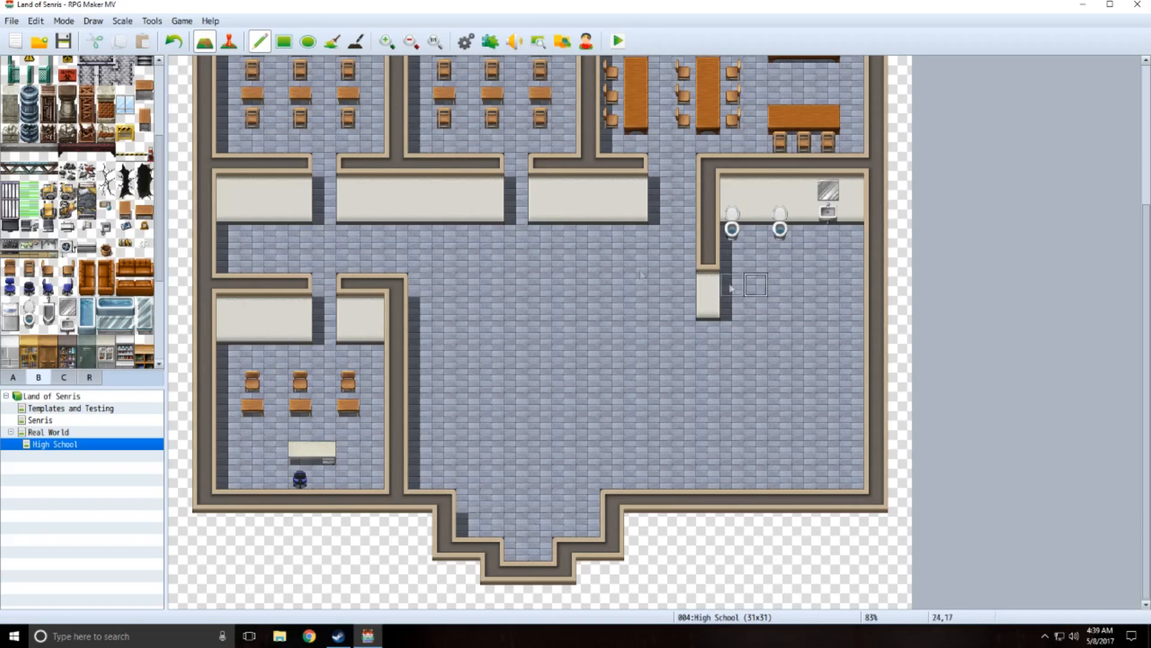
pyautogui.click(15, 380)
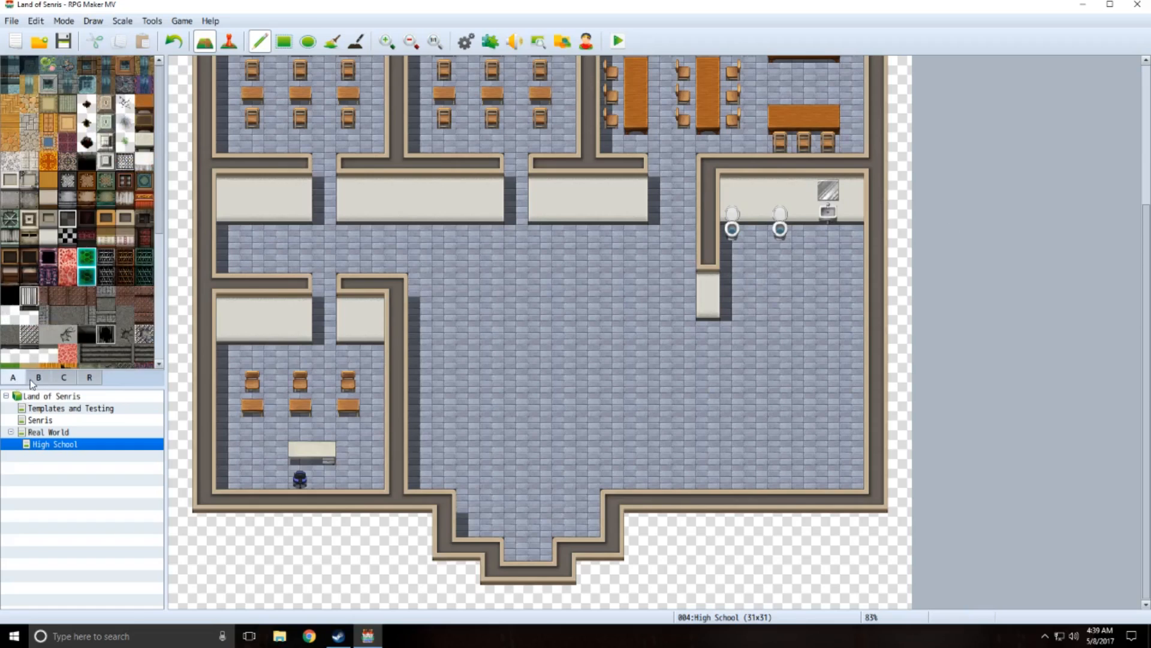
pyautogui.click(32, 380)
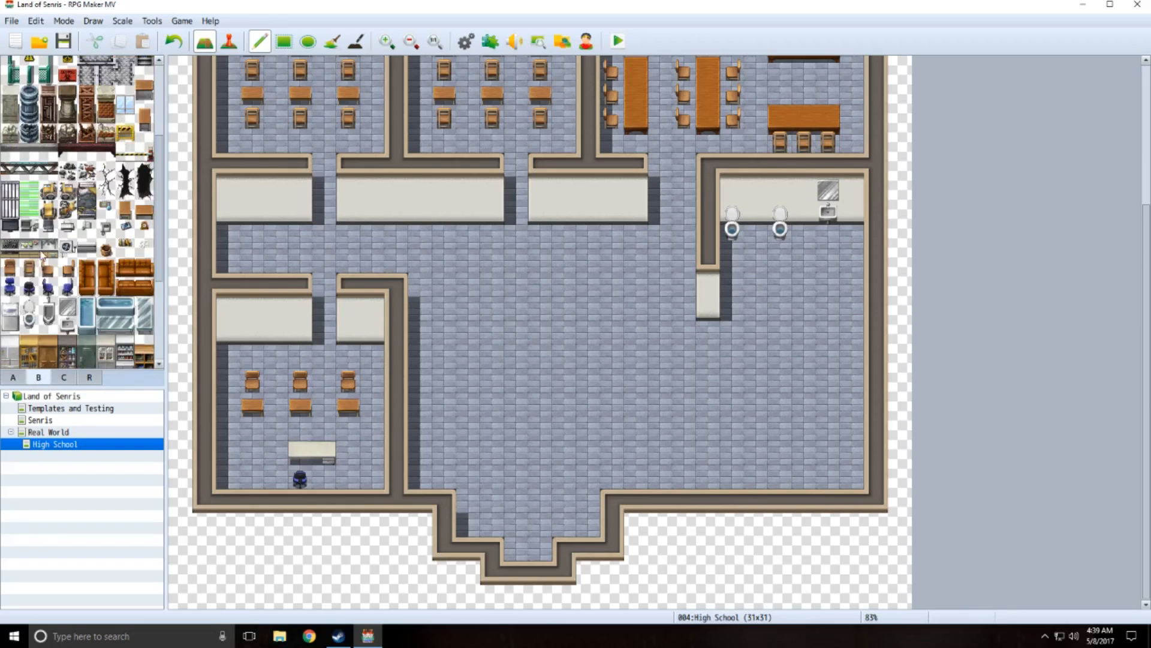
# - Build a stall divider between the two toilets: a wall top two tiles long with a white wall face two tiles high below it
pyautogui.scroll(-5, 42, 253)
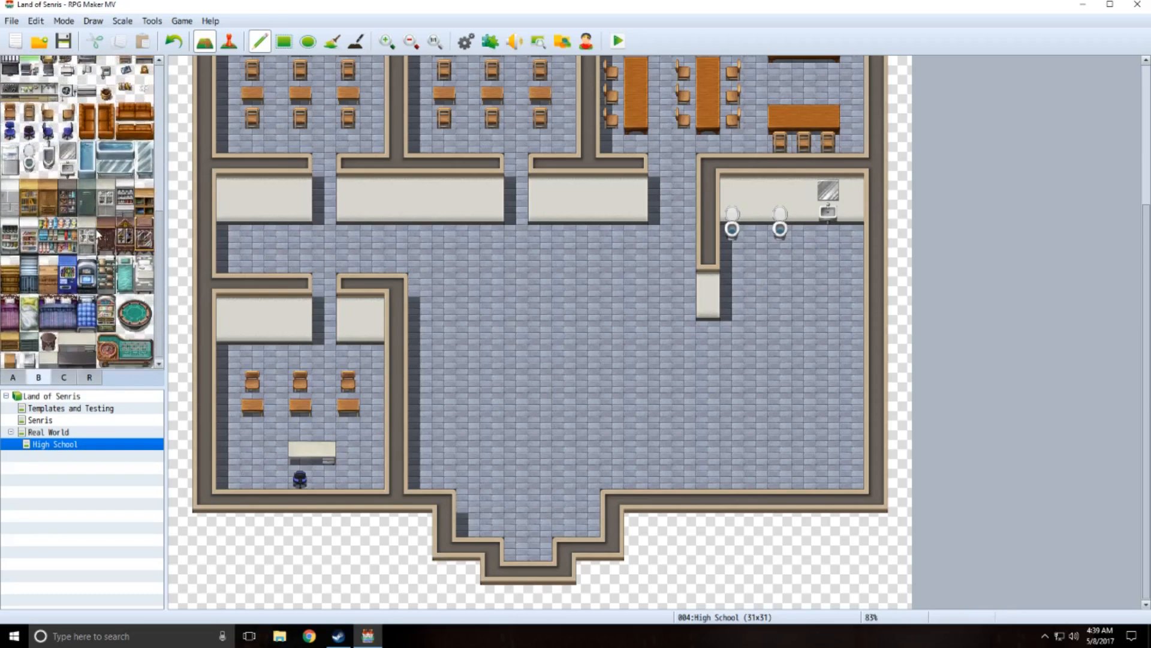
pyautogui.scroll(9, 98, 234)
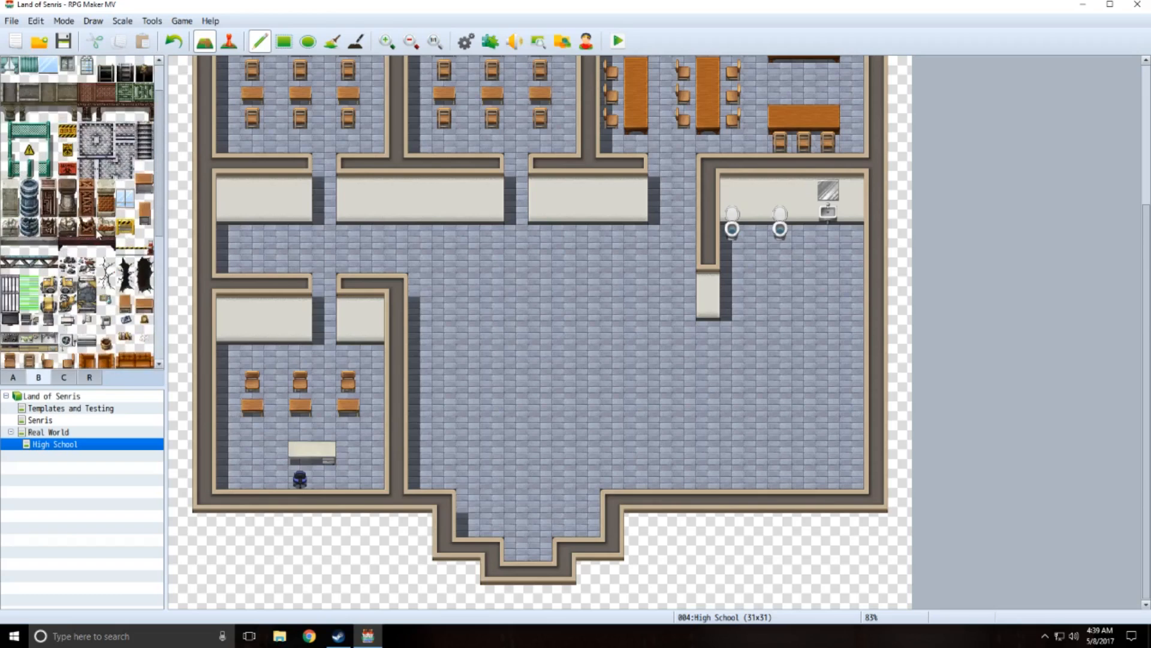
pyautogui.click(12, 379)
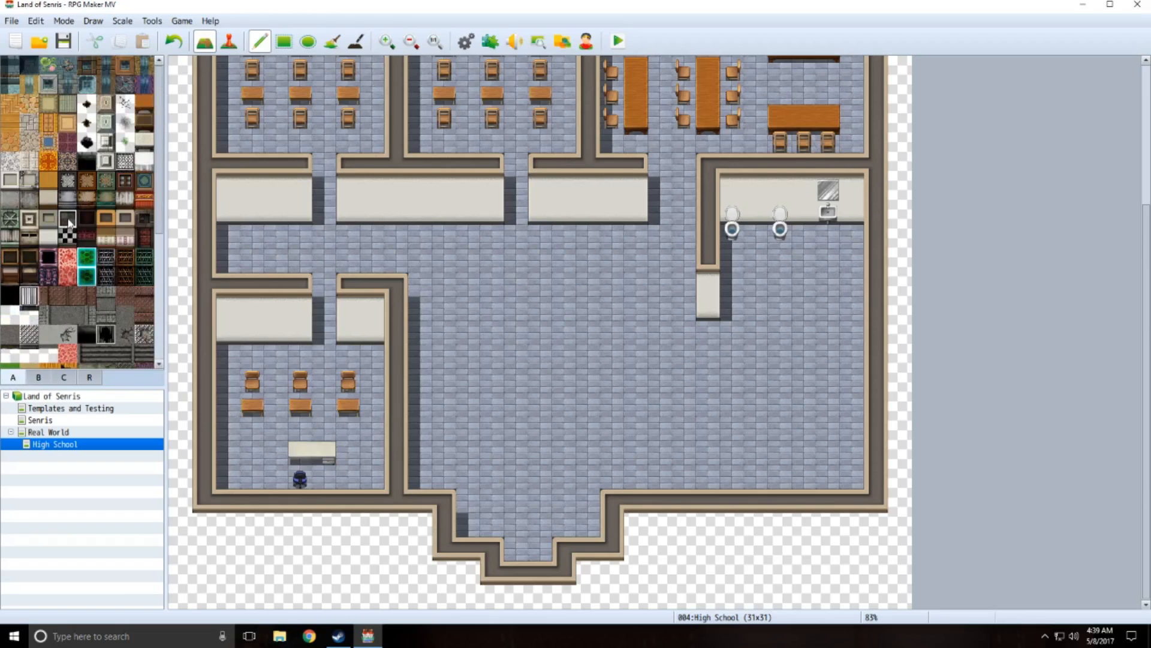
pyautogui.click(120, 220)
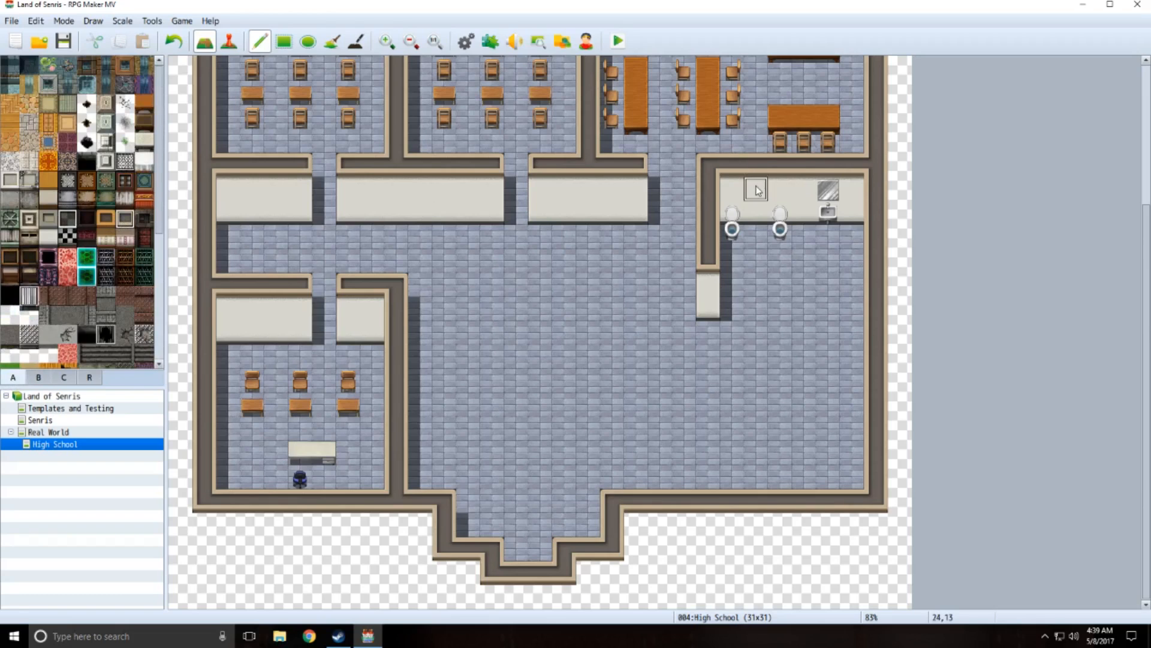
pyautogui.click(757, 187)
pyautogui.click(757, 212)
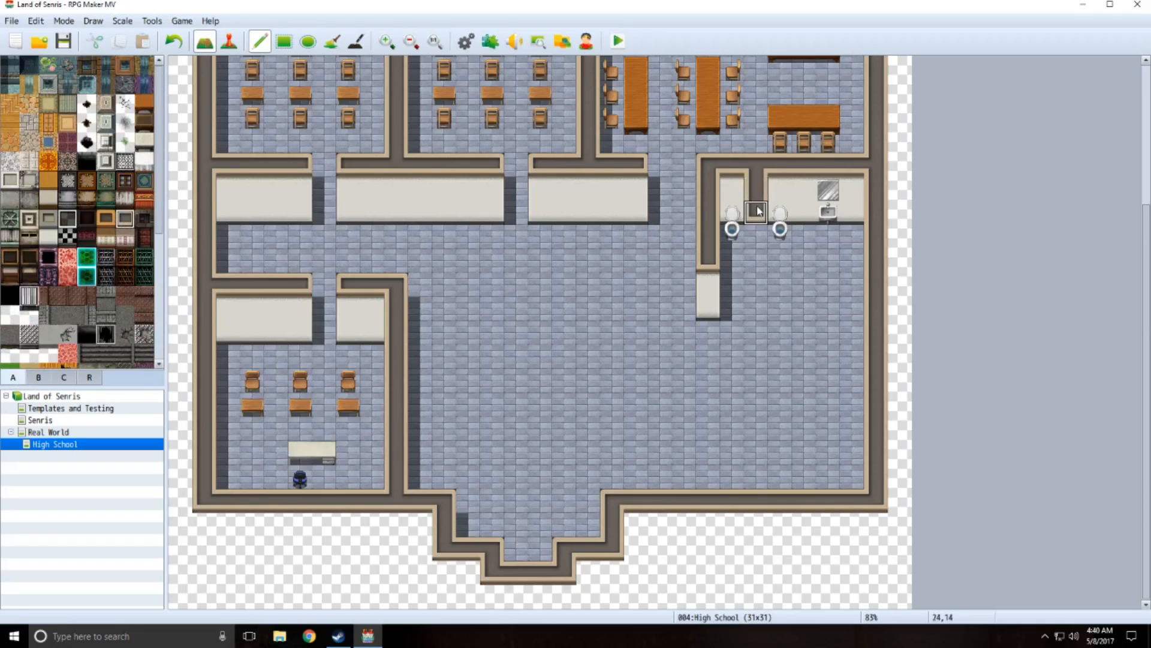
pyautogui.click(48, 237)
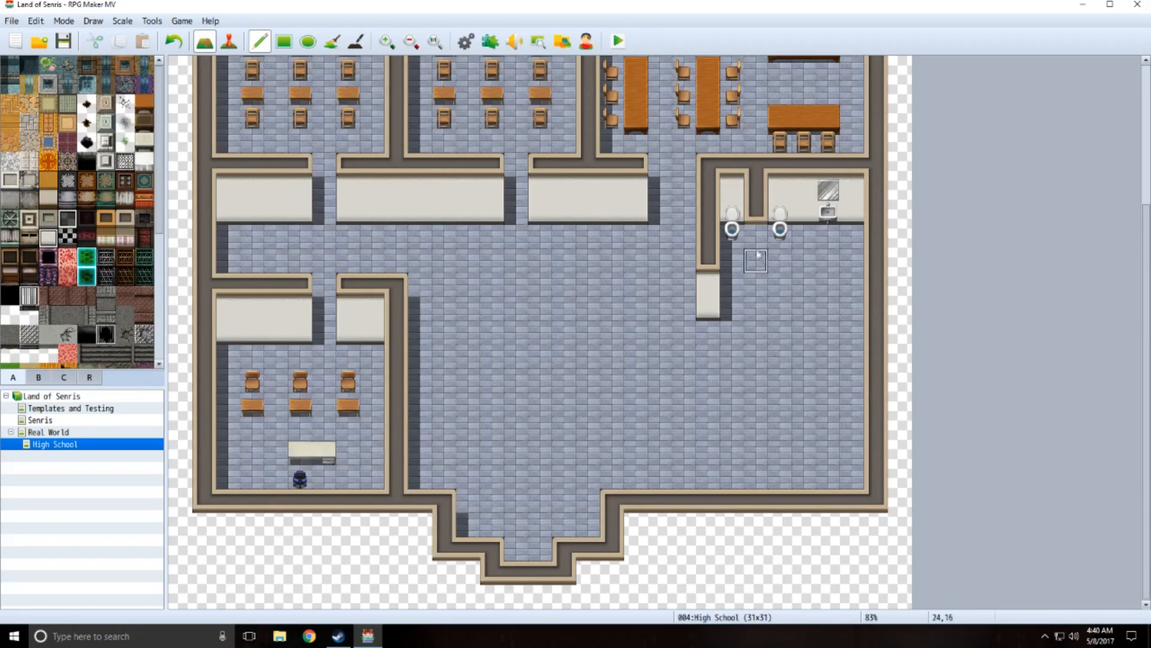
pyautogui.moveTo(756, 236); pyautogui.dragTo(755, 260)
# - Add a matching stall divider between the second toilet and the sink, with two wall-top tiles above two white wall-face tiles
pyautogui.moveTo(804, 188); pyautogui.dragTo(804, 261)
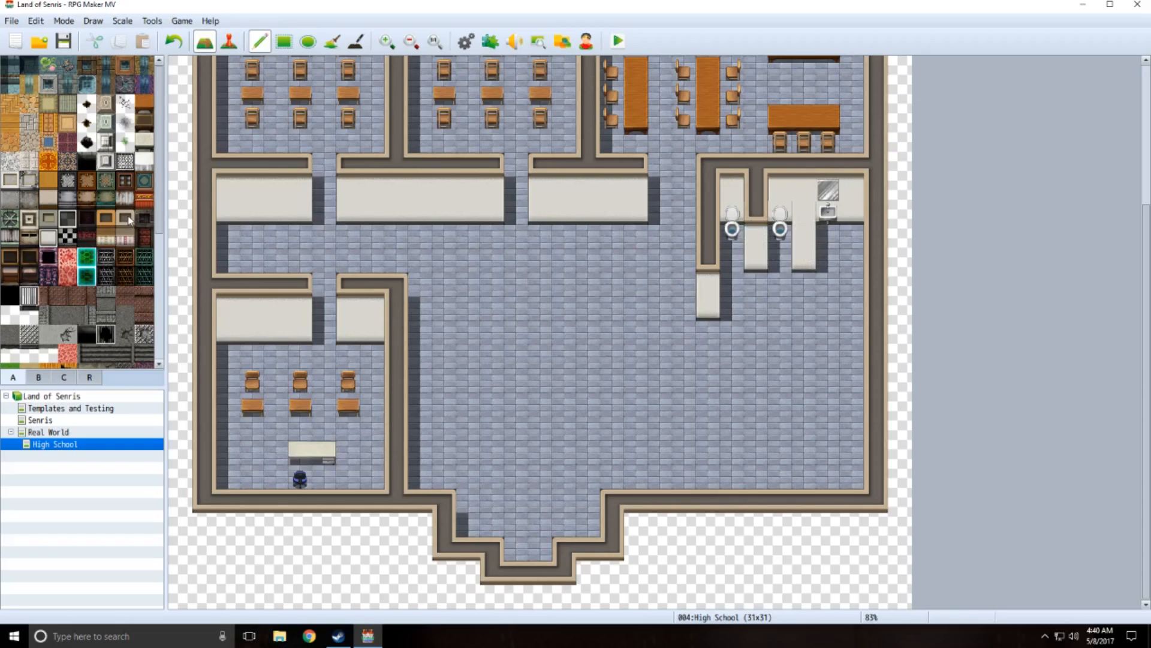
pyautogui.click(127, 220)
pyautogui.moveTo(805, 191); pyautogui.dragTo(806, 211)
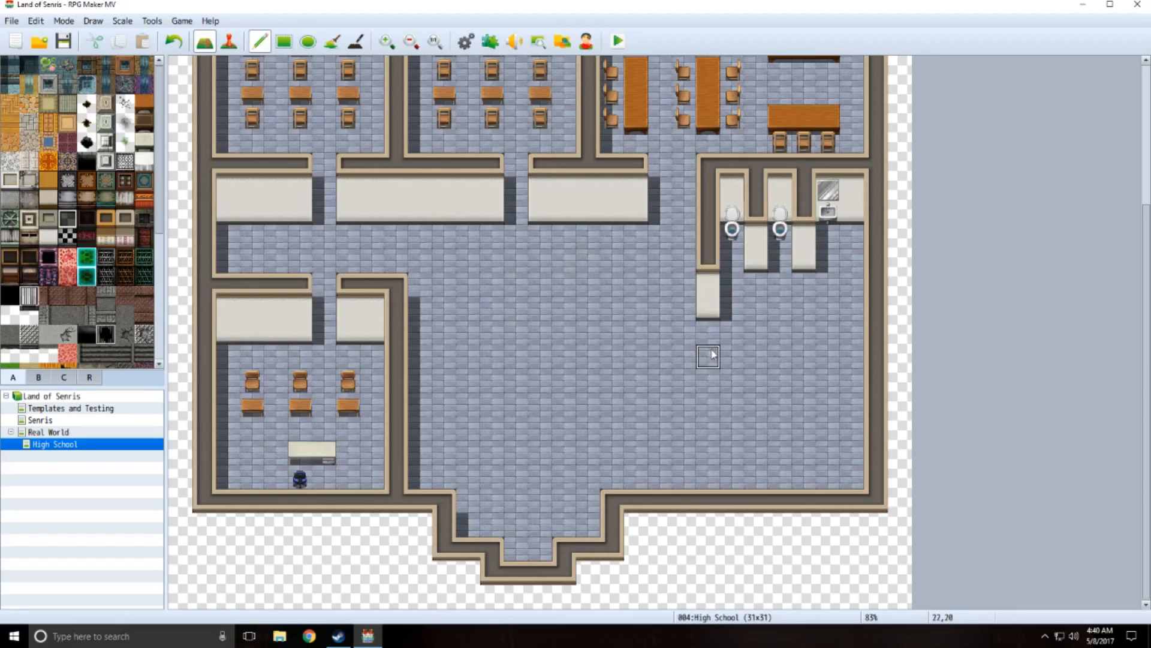
# - Start a lower restroom with a seven-tile horizontal wall reaching the outer wall, a two-tile-high white face, and a left wall ending in a white face
pyautogui.moveTo(712, 354); pyautogui.dragTo(852, 355)
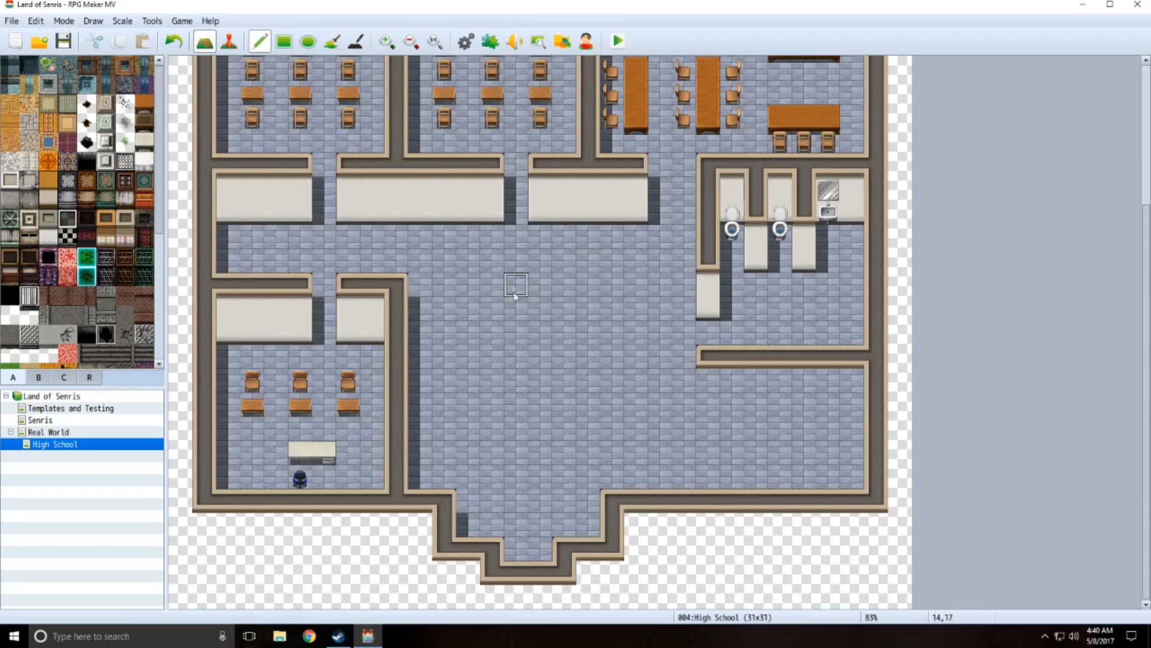
pyautogui.click(46, 240)
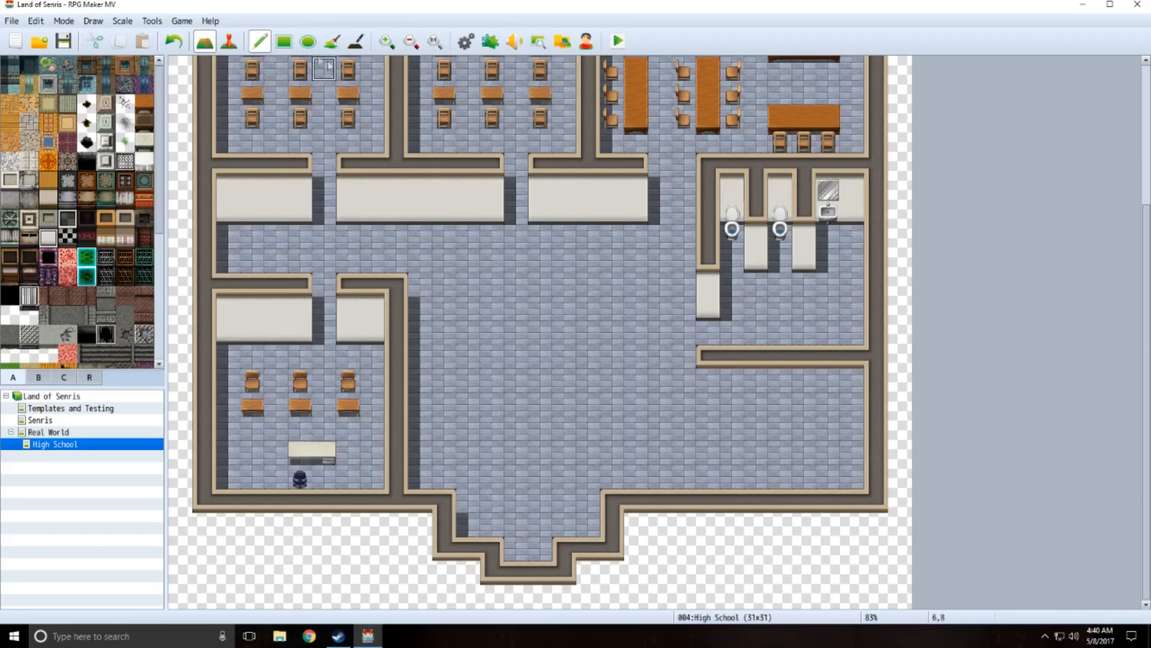
pyautogui.click(284, 41)
pyautogui.moveTo(729, 379)
pyautogui.mouseDown()
pyautogui.moveTo(767, 406)
pyautogui.moveTo(855, 401)
pyautogui.mouseUp()
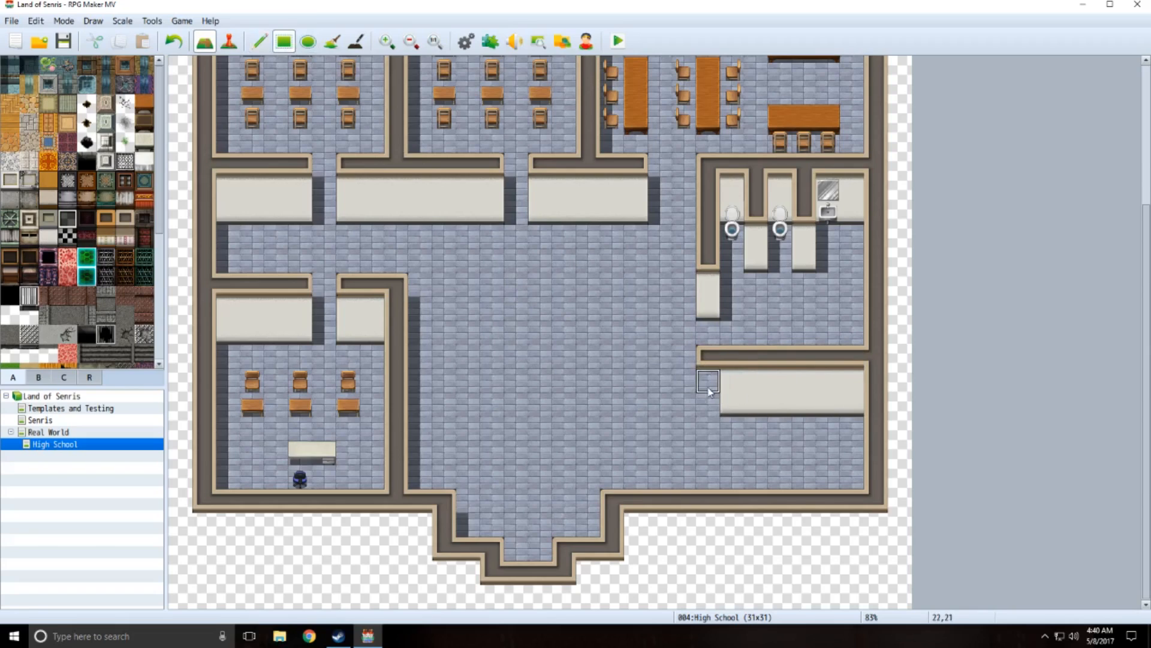
pyautogui.moveTo(709, 390); pyautogui.dragTo(711, 410)
pyautogui.moveTo(709, 456); pyautogui.dragTo(710, 427)
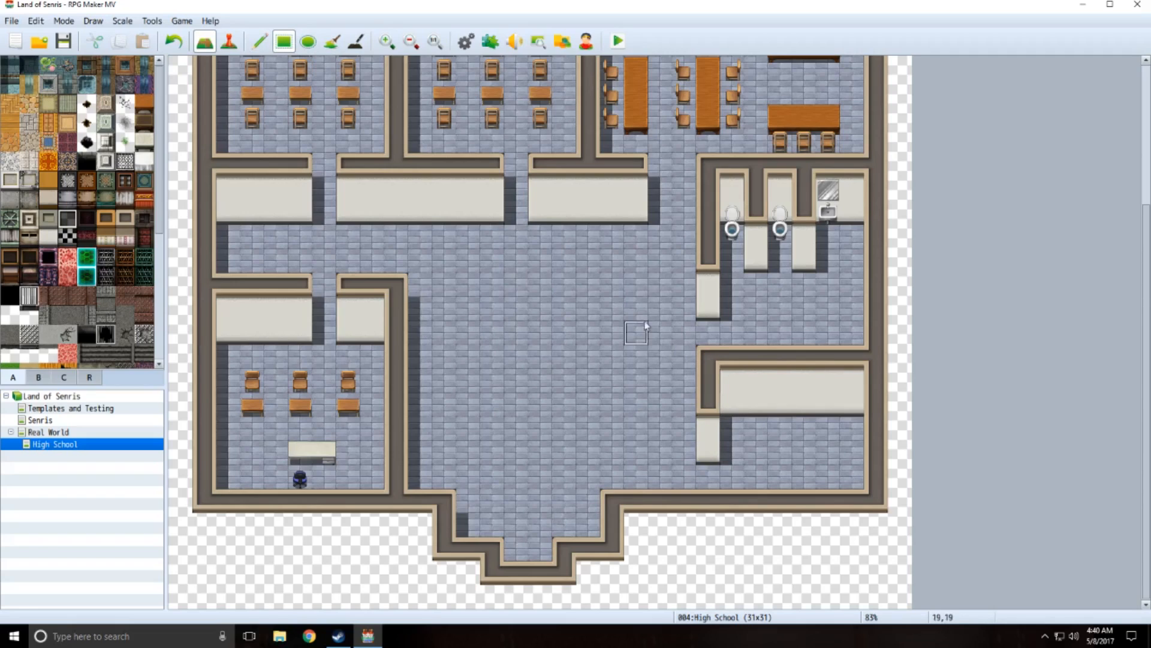
# - Shorten the upper restroom's left wall by one tile by copying its lower end, with the white face, one tile up
pyautogui.click(38, 377)
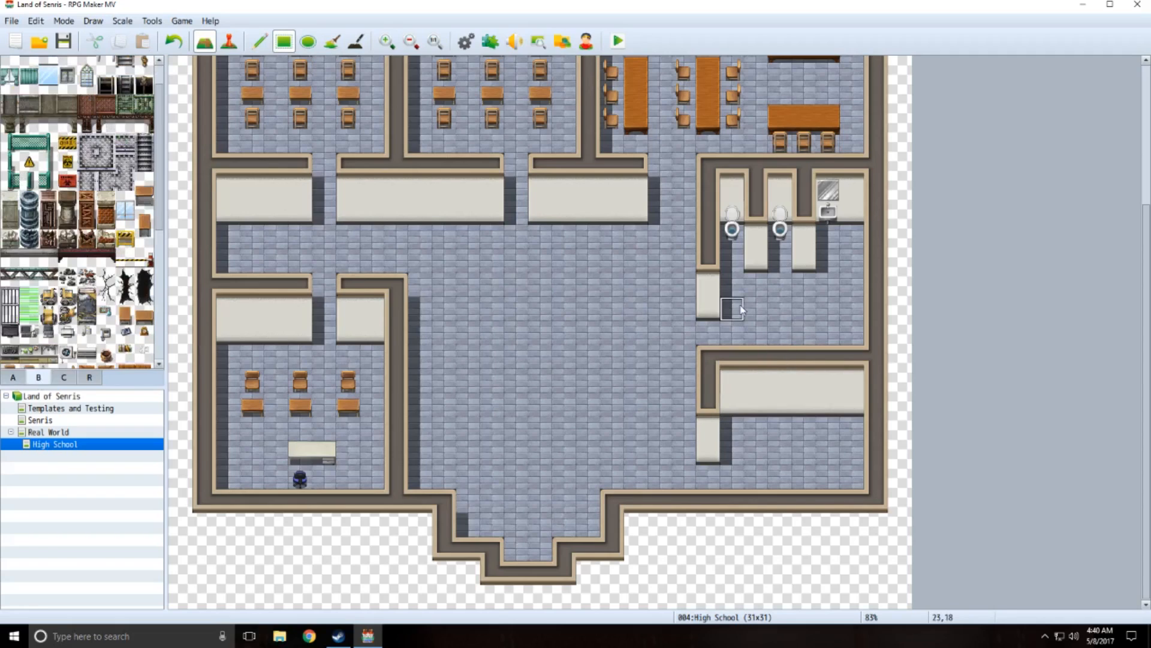
pyautogui.moveTo(709, 327); pyautogui.dragTo(710, 263, button='right')
pyautogui.click(259, 40)
pyautogui.click(715, 246)
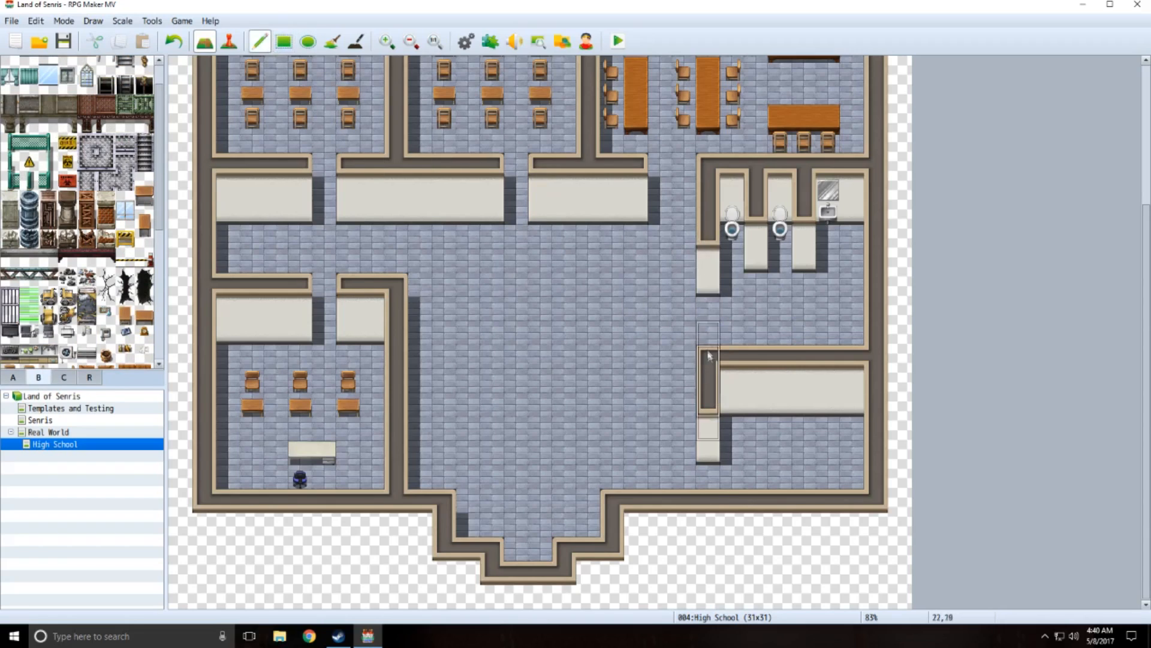
# - Move the lower restroom's walls up one tile by copying the whole block and clean up the floor beside its left wall
pyautogui.moveTo(710, 468)
pyautogui.mouseDown(button='right')
pyautogui.moveTo(782, 387)
pyautogui.moveTo(849, 367)
pyautogui.mouseUp(button='right')
pyautogui.click(847, 343)
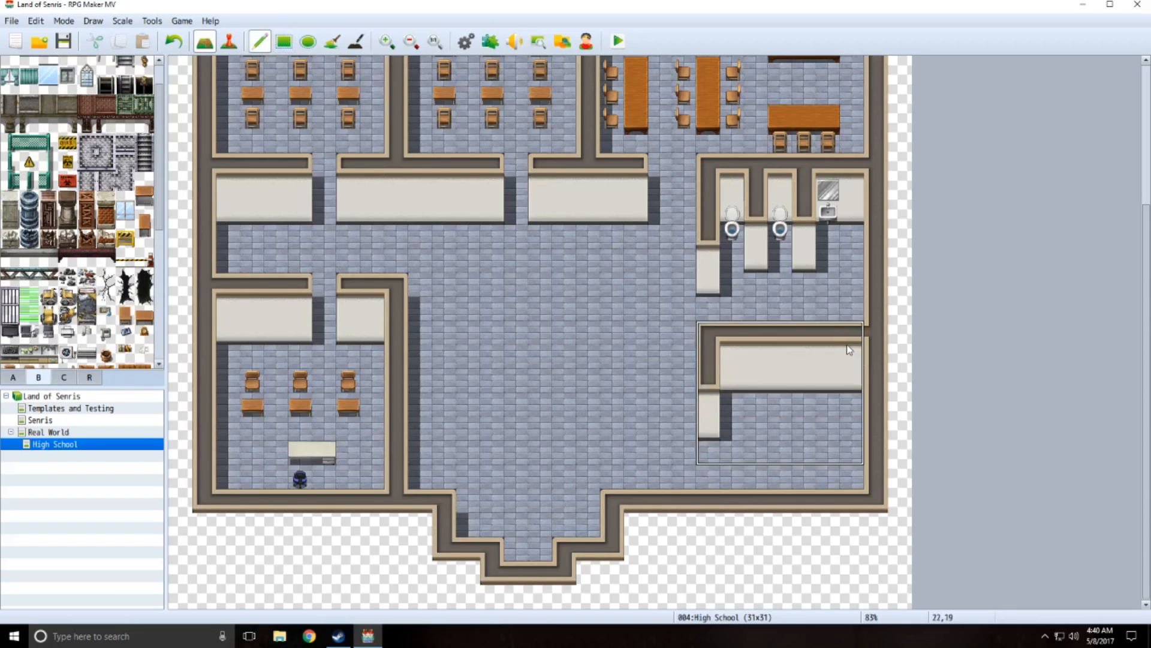
pyautogui.rightClick(648, 375)
pyautogui.click(728, 429)
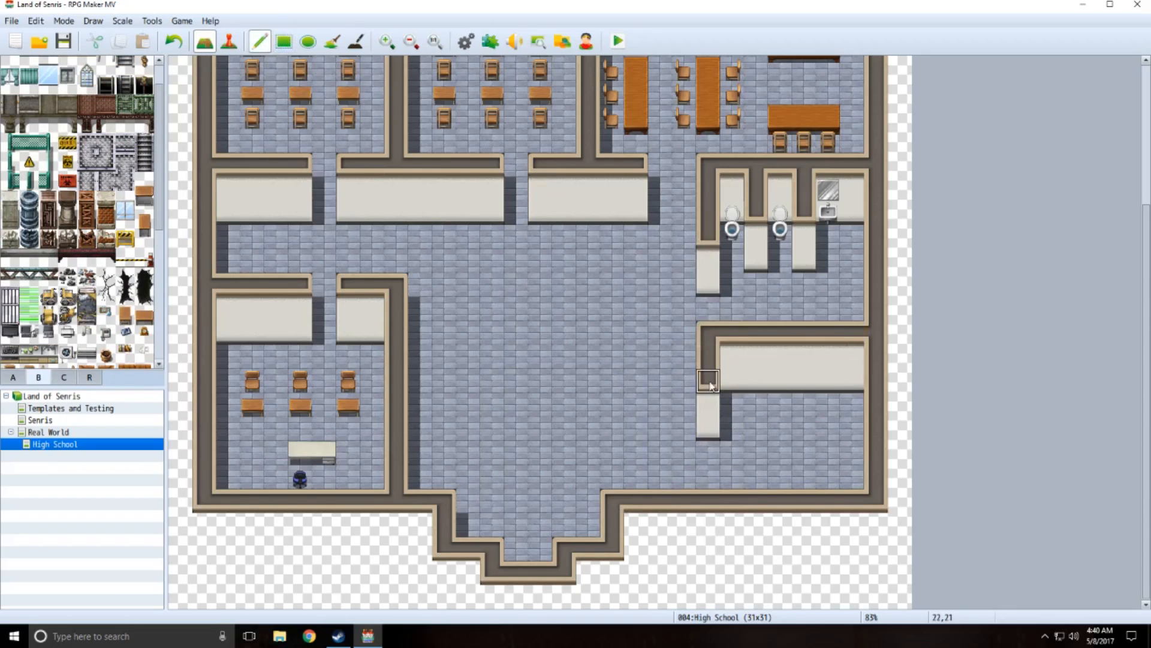
# - Extend the lower restroom's left wall down by one tile, keeping a two-tile-high white face at its end
pyautogui.rightClick(710, 385)
pyautogui.click(711, 403)
pyautogui.rightClick(716, 430)
pyautogui.click(716, 449)
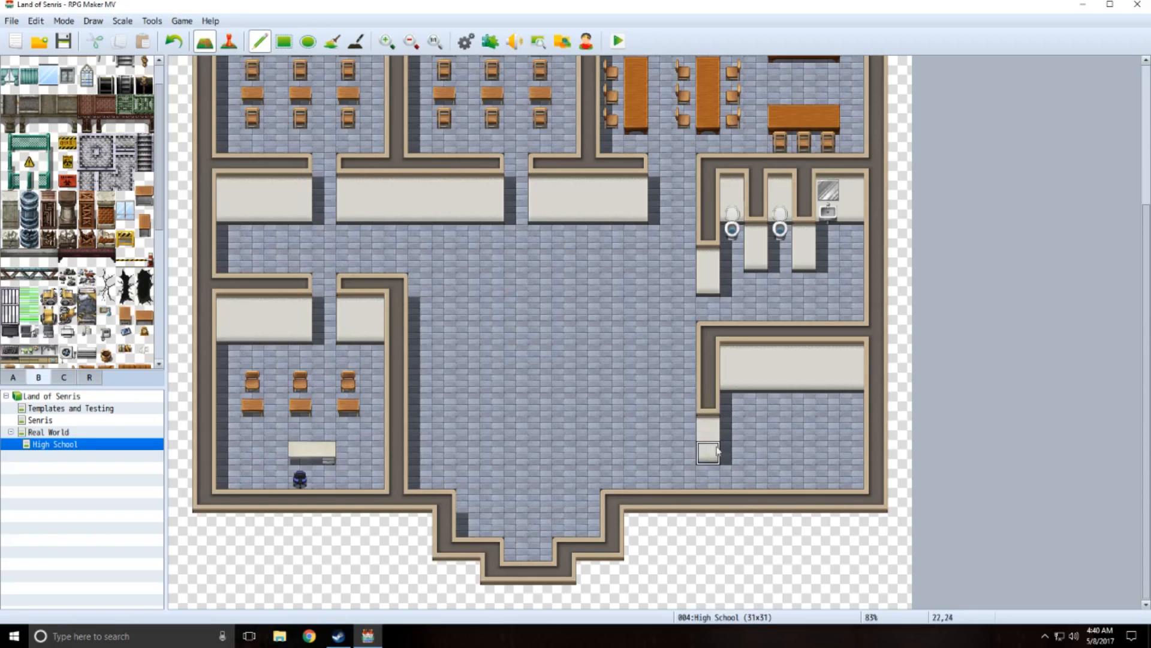
# - Add two stall dividers one tile apart to the lower restroom's back wall, each with two wall-top tiles above two white face tiles
pyautogui.rightClick(756, 337)
pyautogui.moveTo(758, 364)
pyautogui.mouseDown()
pyautogui.moveTo(757, 381)
pyautogui.moveTo(807, 378)
pyautogui.mouseUp()
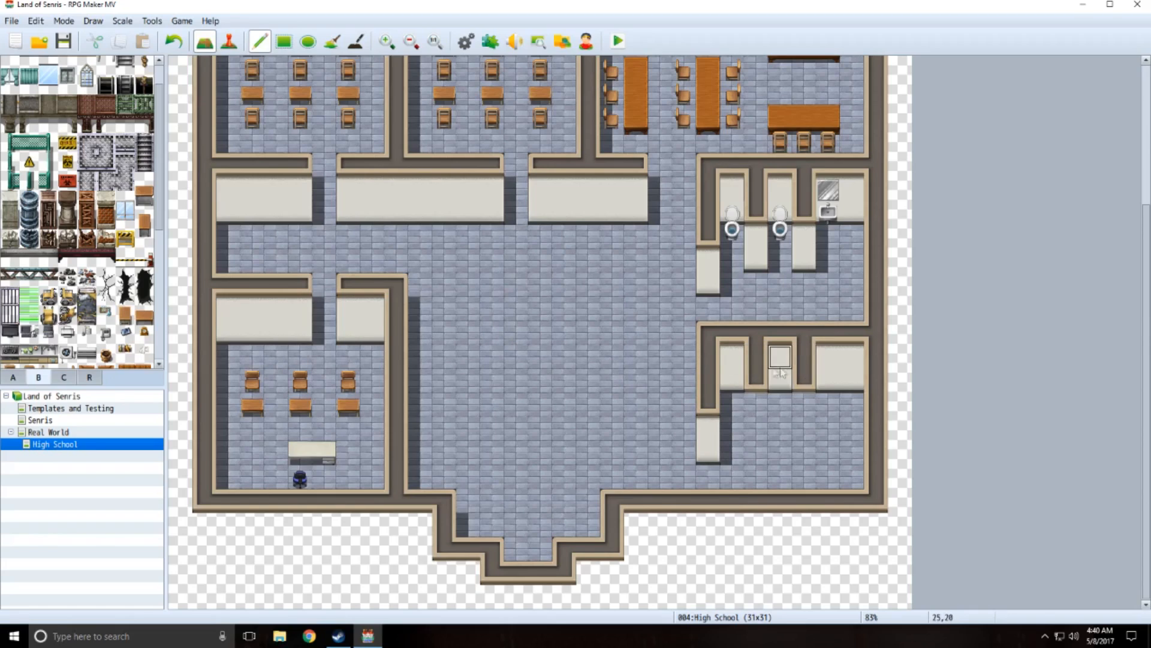
pyautogui.moveTo(754, 403)
pyautogui.mouseDown()
pyautogui.moveTo(756, 427)
pyautogui.moveTo(802, 405)
pyautogui.moveTo(802, 427)
pyautogui.mouseUp()
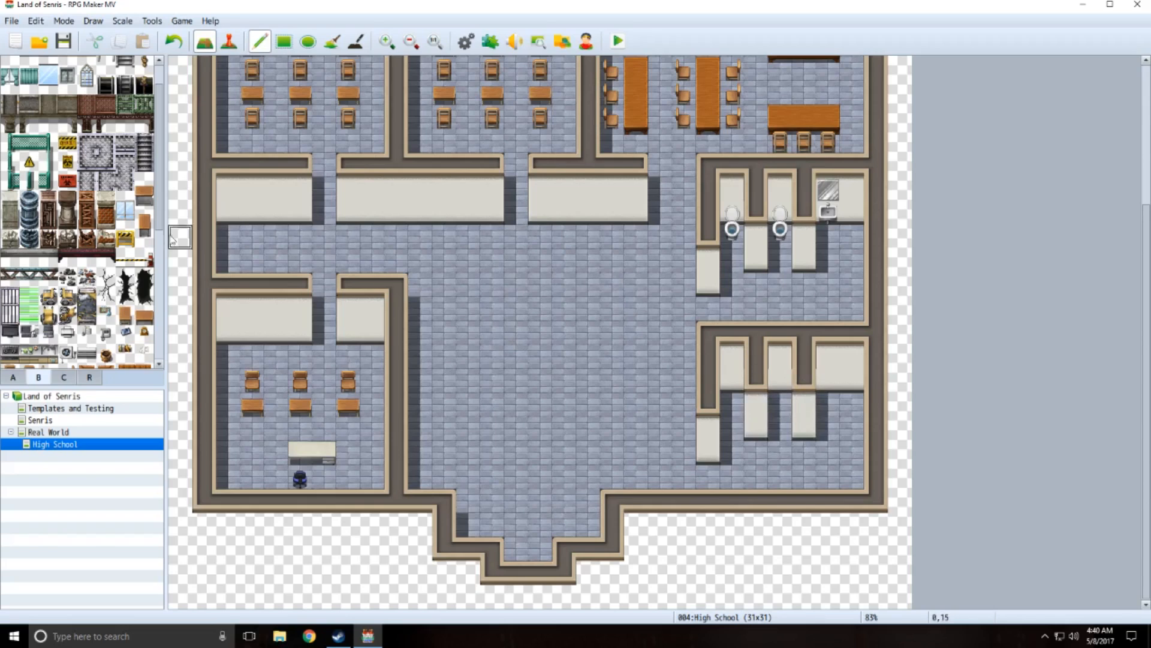
# - Furnish the lower restroom's back wall with a toilet in the first stall, a urinal in the second, and a mirror above a sink beside them
pyautogui.scroll(-5, 88, 237)
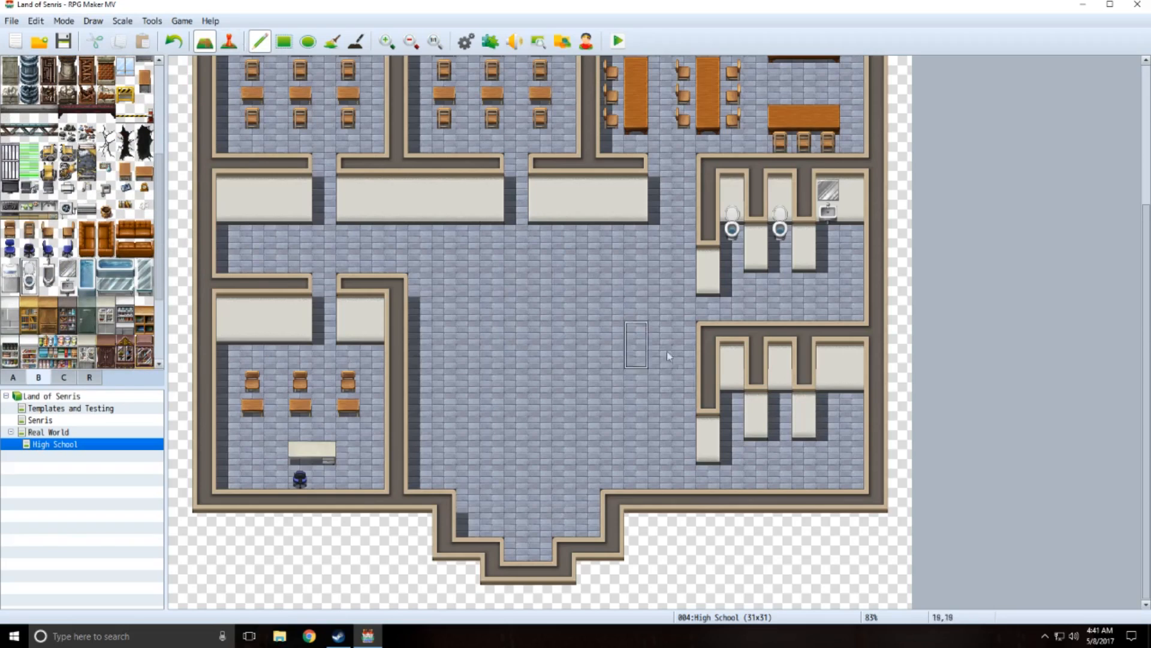
pyautogui.click(732, 383)
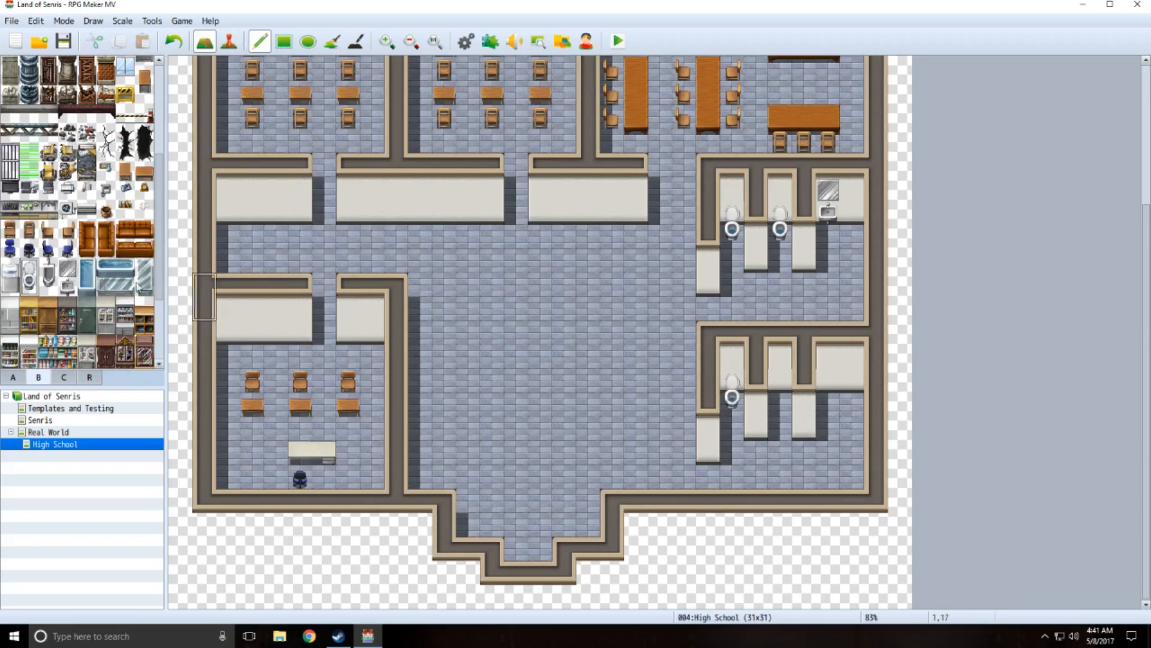
pyautogui.click(48, 277)
pyautogui.click(778, 378)
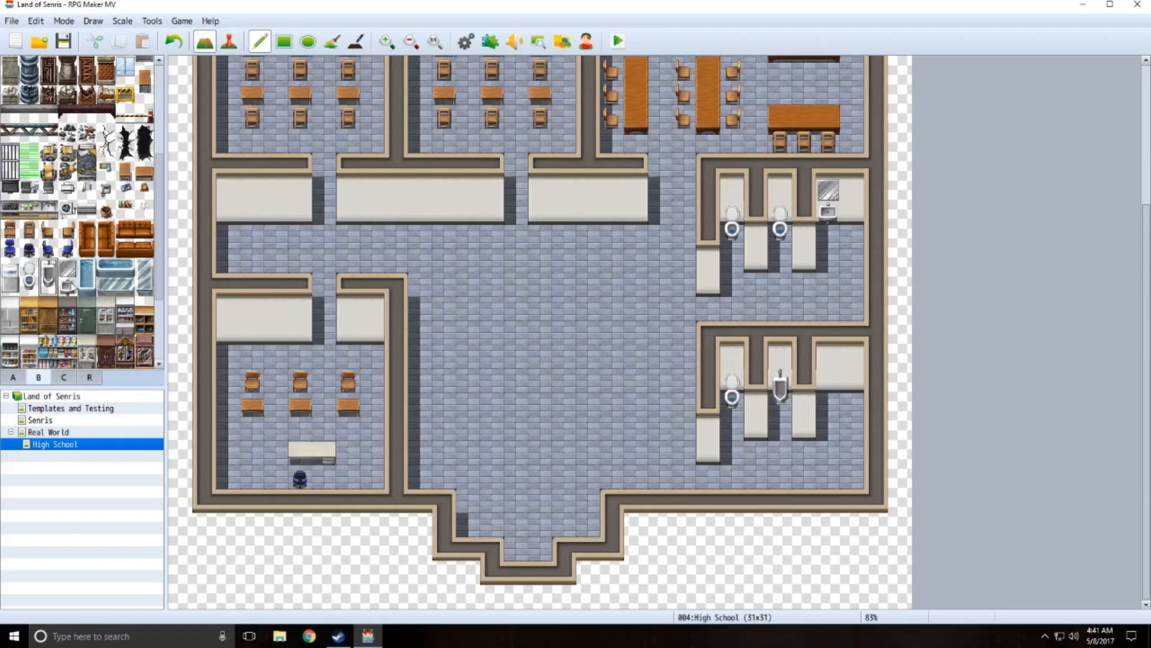
pyautogui.click(67, 283)
pyautogui.click(833, 363)
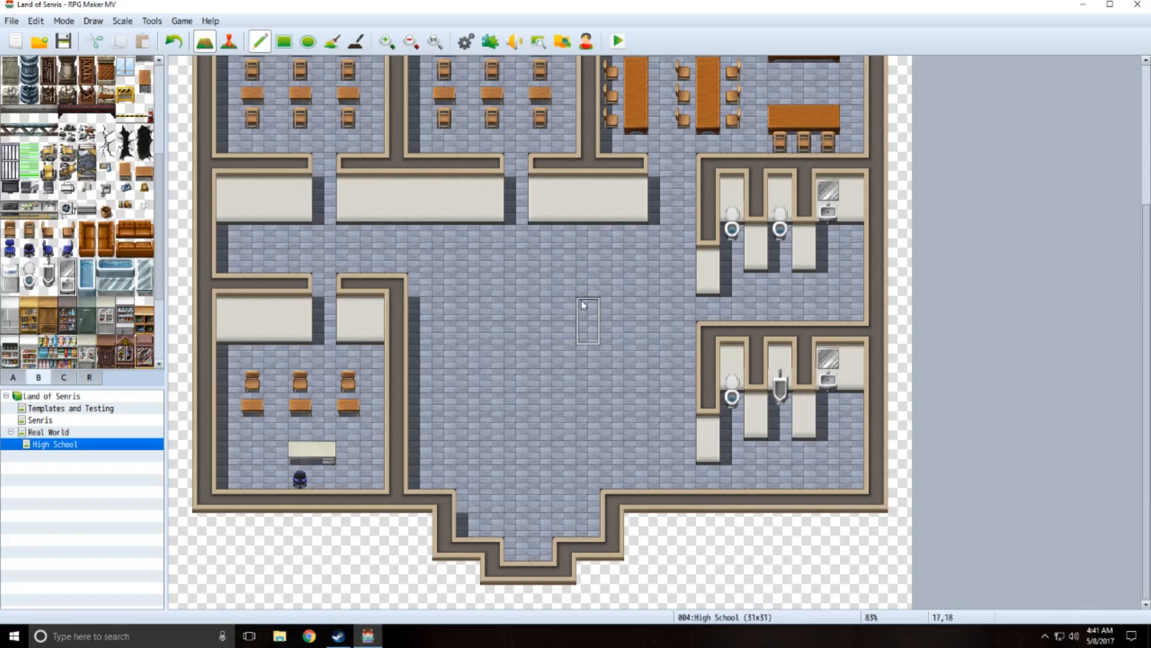
# - Look over the classrooms, dining room and restrooms on the map and browse tilesets A, B and C for what to add
pyautogui.click(13, 377)
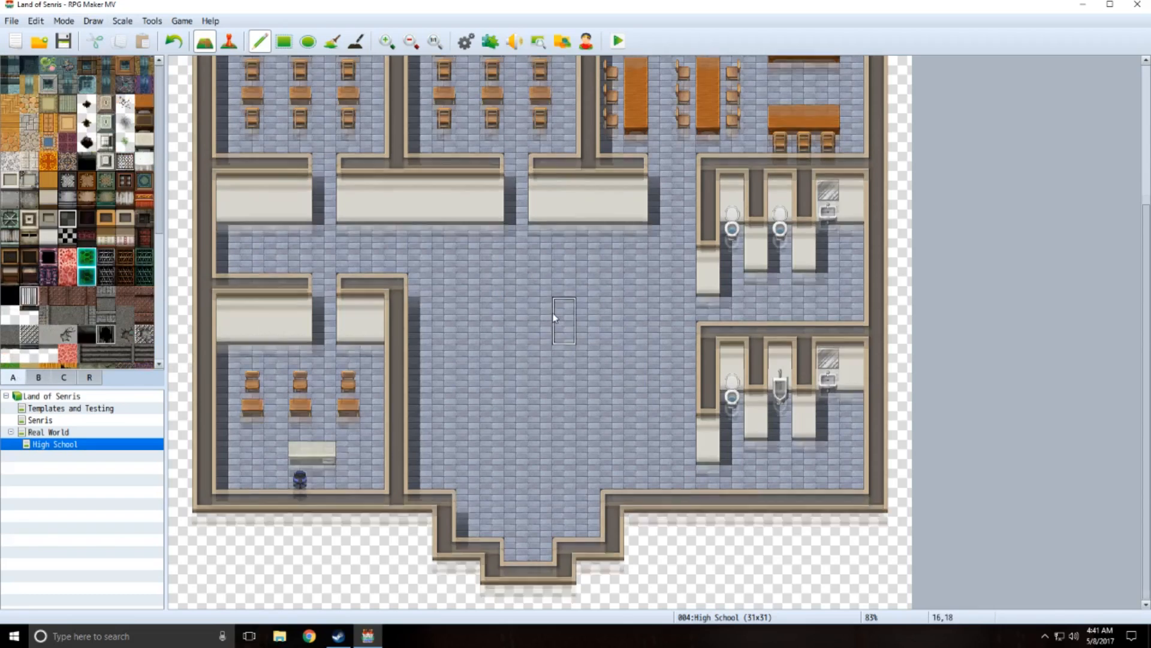
pyautogui.scroll(5, 555, 318)
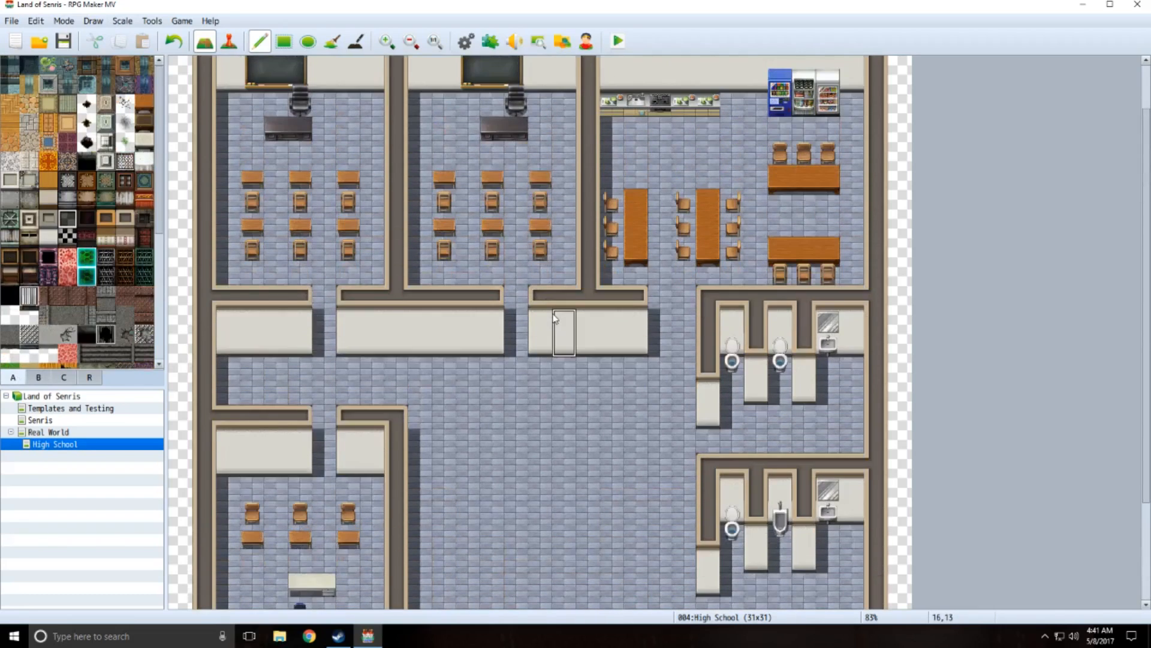
pyautogui.scroll(-3, 554, 318)
pyautogui.scroll(5, 555, 318)
pyautogui.scroll(-4, 555, 318)
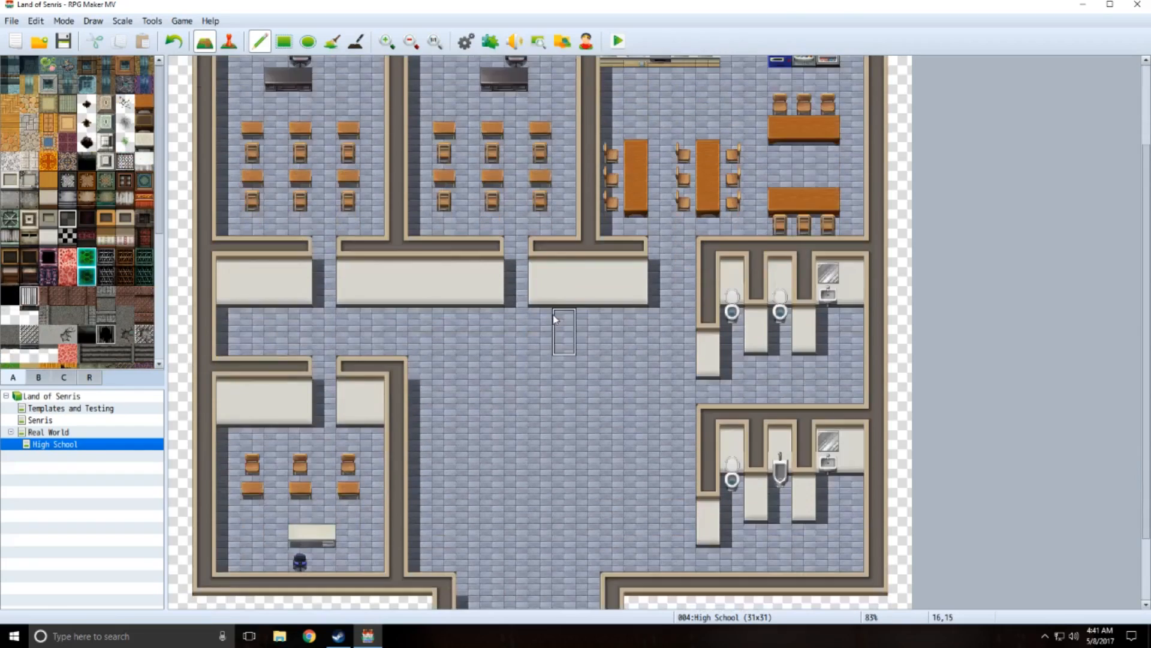
pyautogui.scroll(-3, 555, 318)
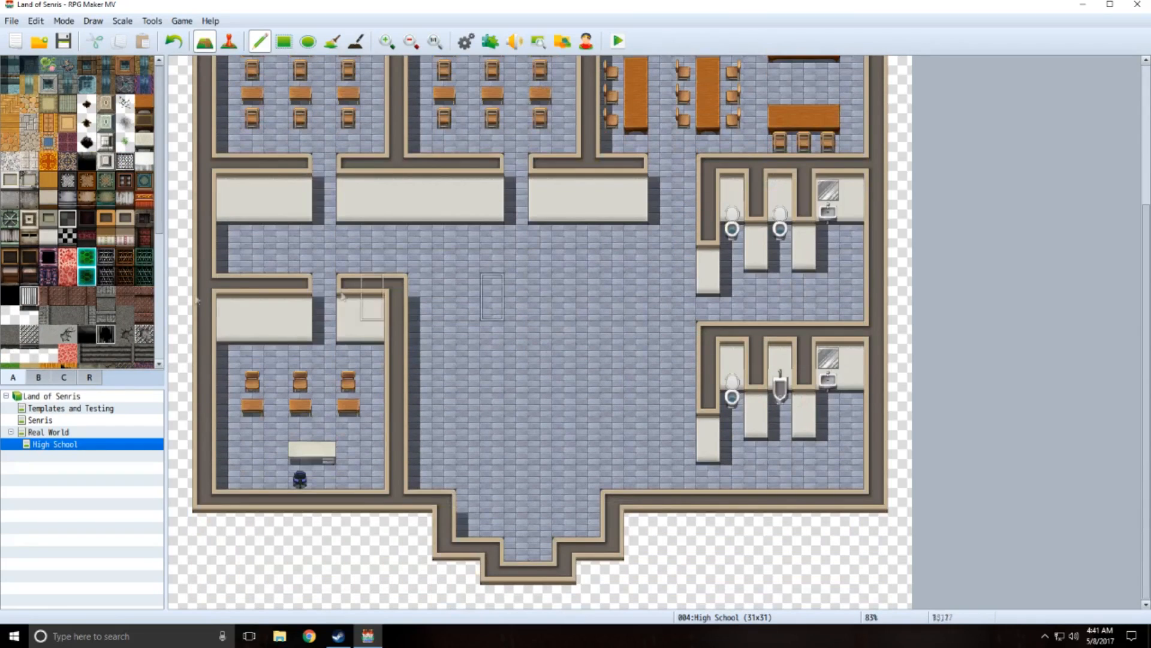
pyautogui.click(35, 378)
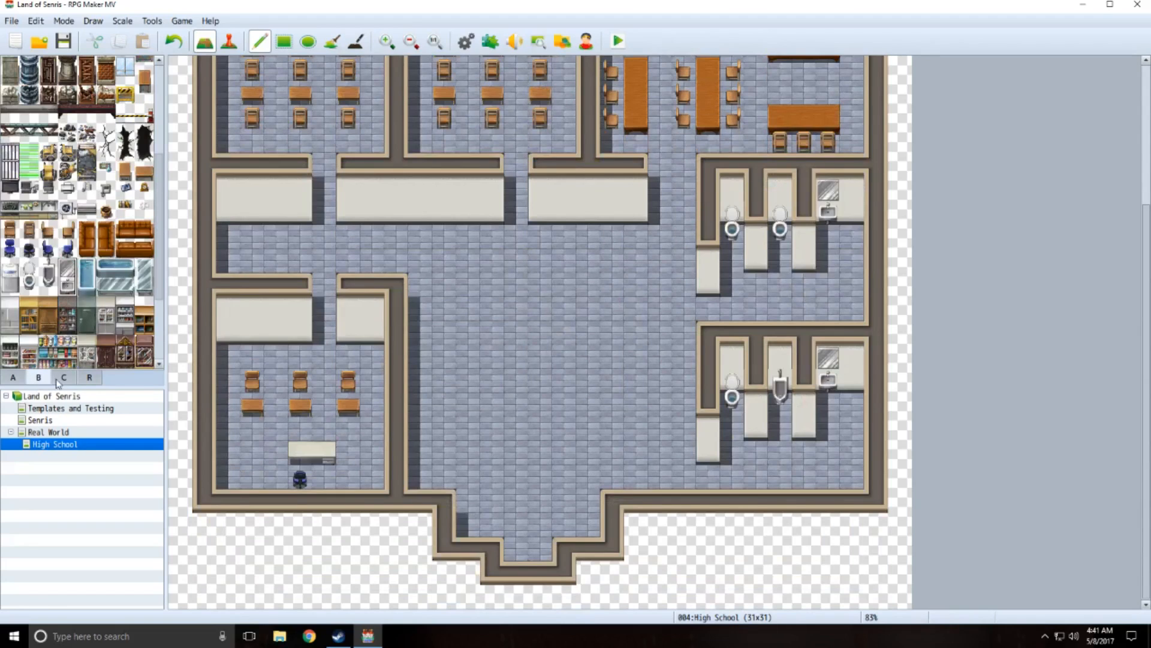
pyautogui.click(63, 378)
pyautogui.click(13, 378)
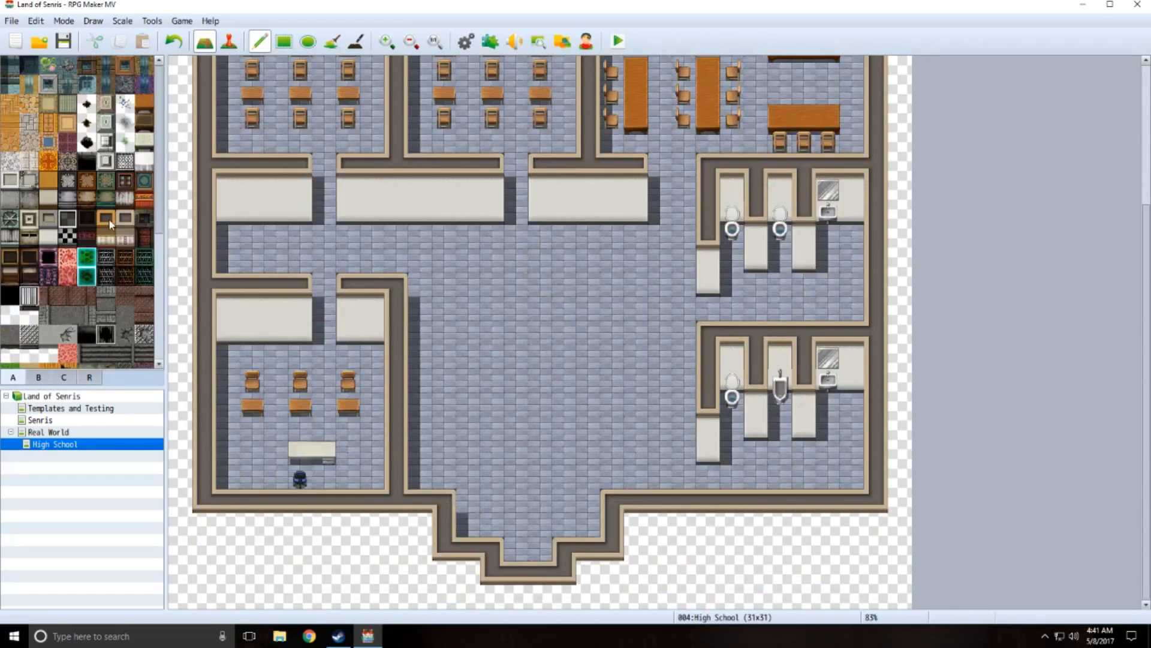
pyautogui.click(65, 379)
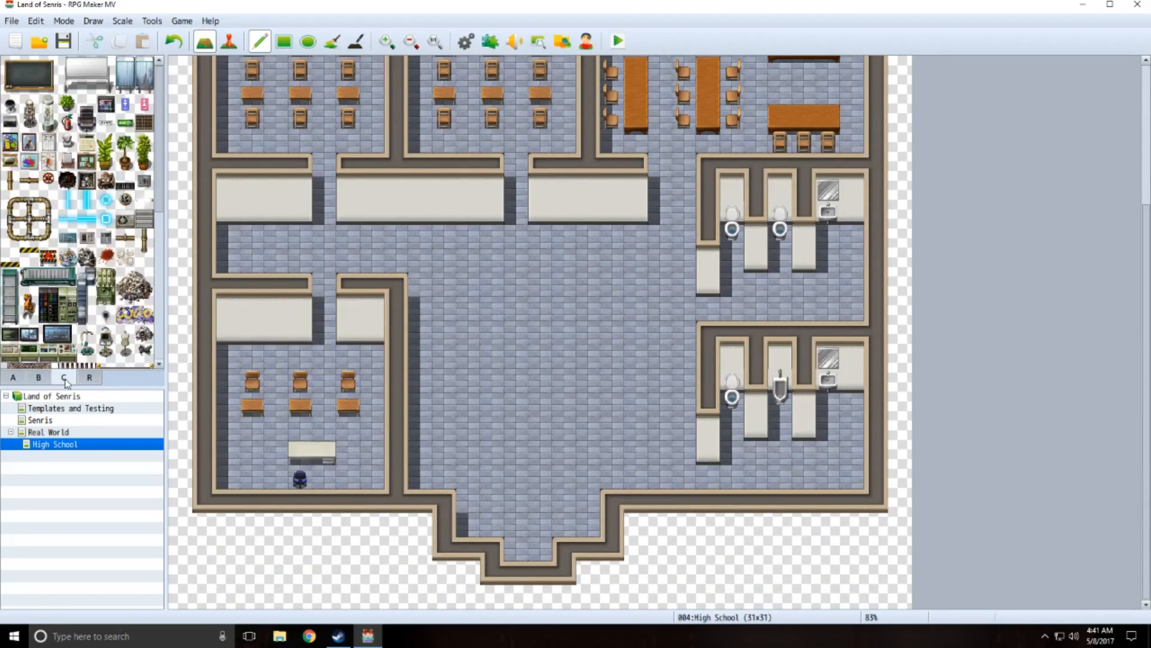
pyautogui.click(13, 380)
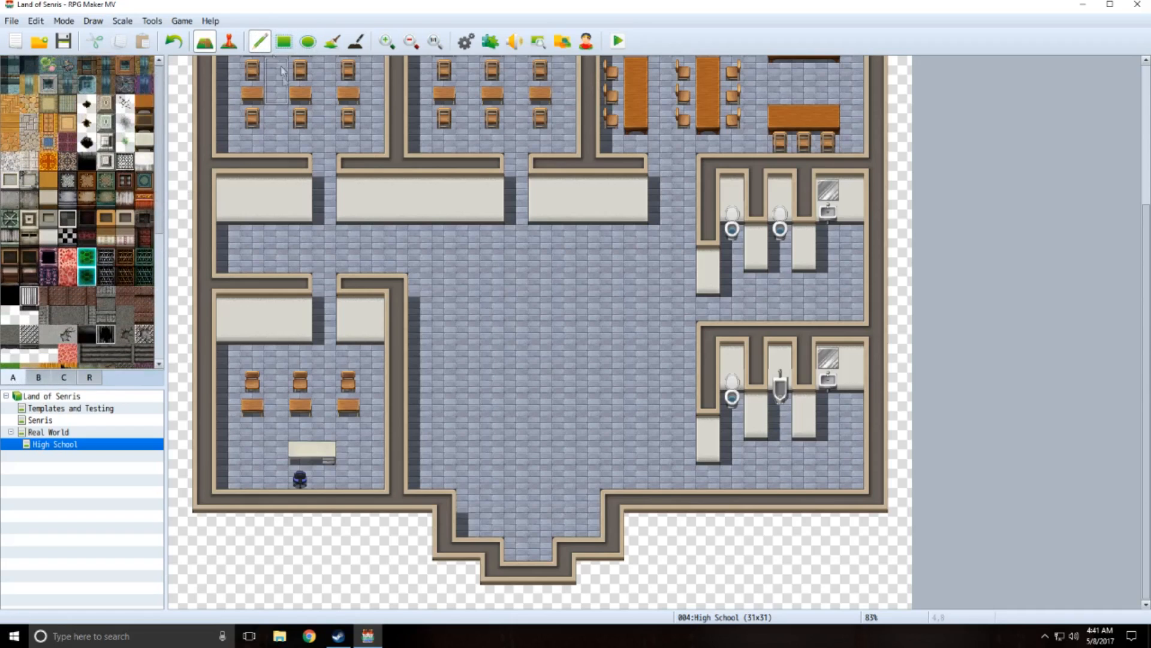
pyautogui.click(37, 377)
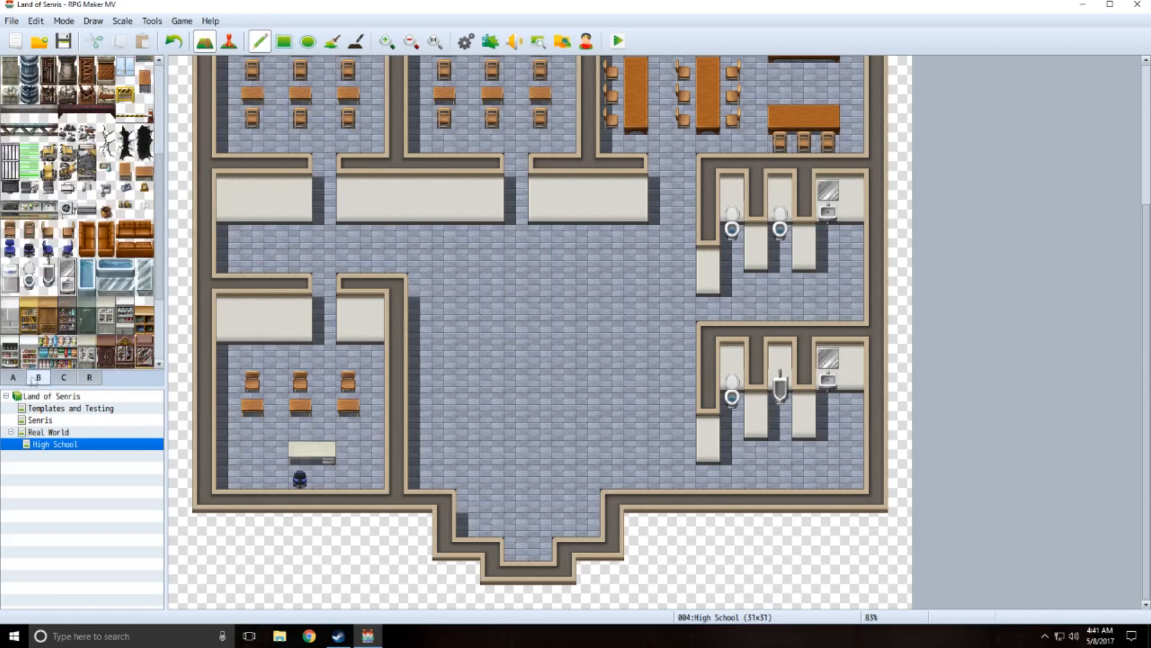
# - Try a vertical wall nine tiles long running up from the right corner of the entrance alcove, and undo it
pyautogui.click(14, 377)
pyautogui.click(125, 218)
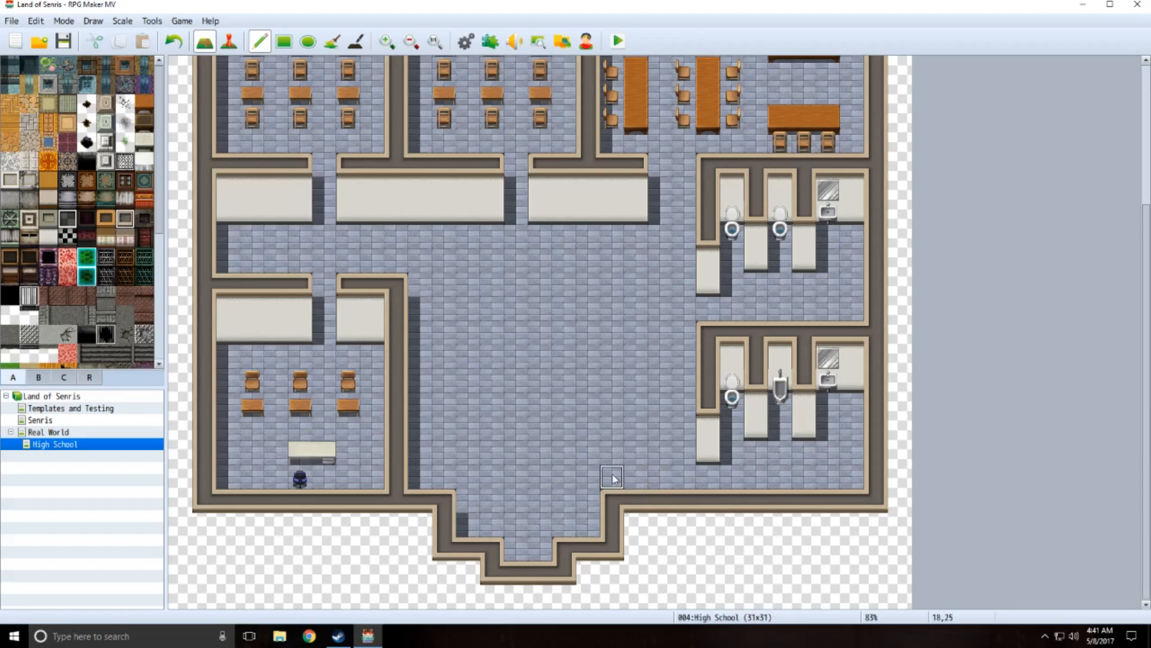
pyautogui.moveTo(613, 480); pyautogui.dragTo(612, 292)
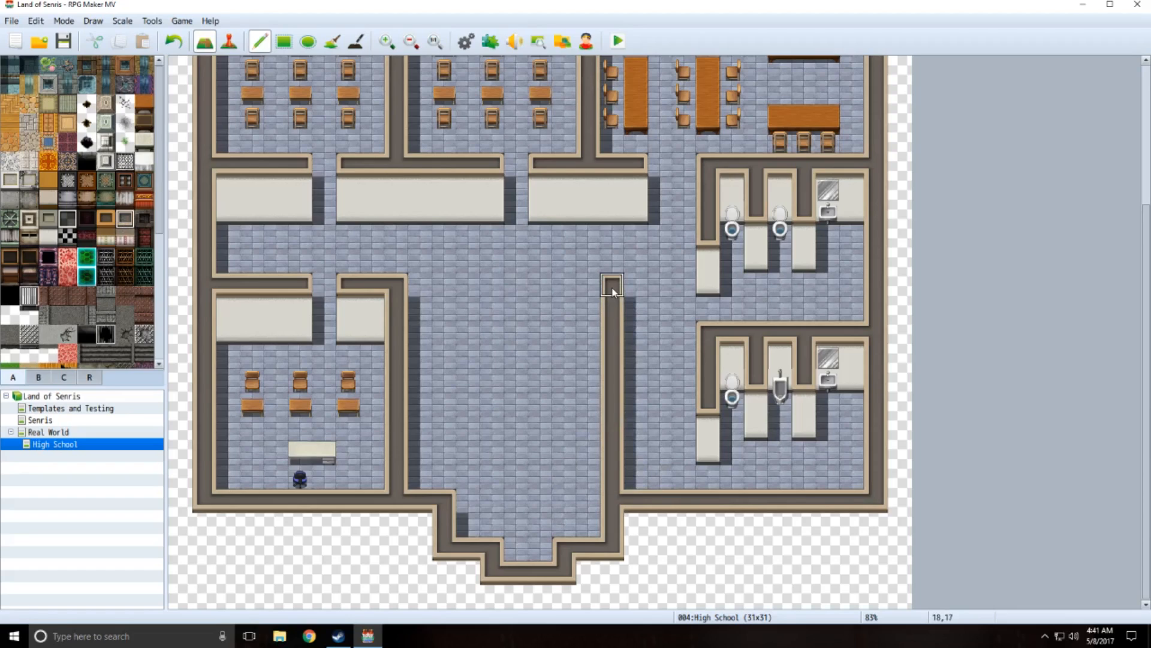
pyautogui.hotkey('ctrl', 'z')
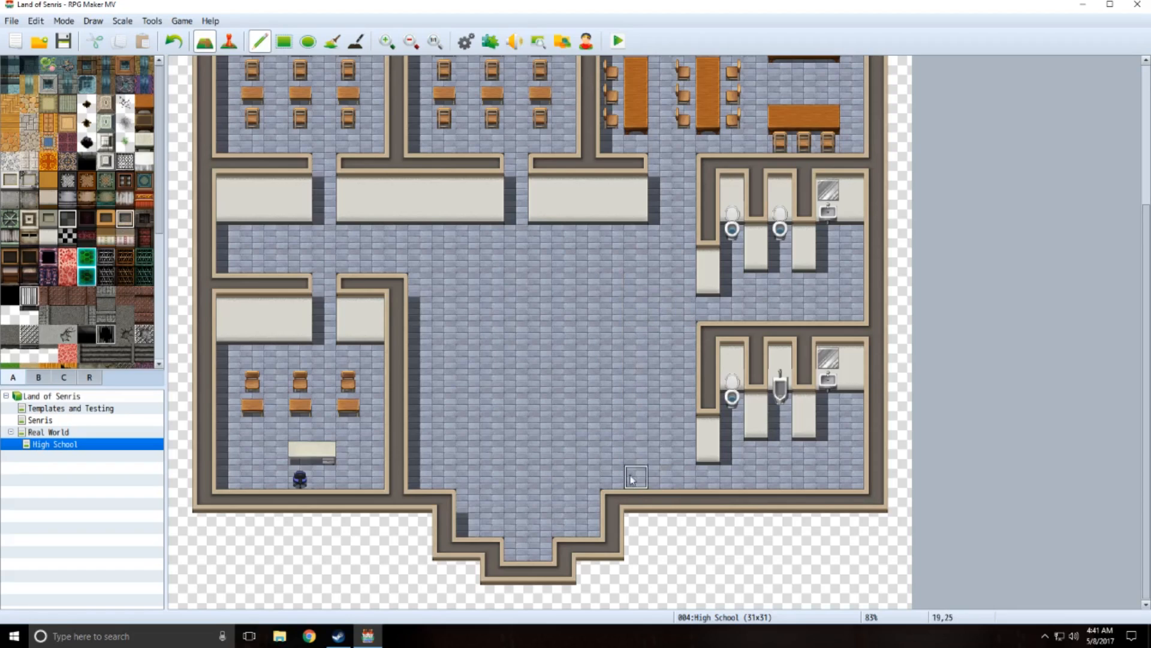
# - Draw a vertical wall nine tiles long running up from the right corner of the entrance alcove
pyautogui.moveTo(635, 476); pyautogui.dragTo(635, 286)
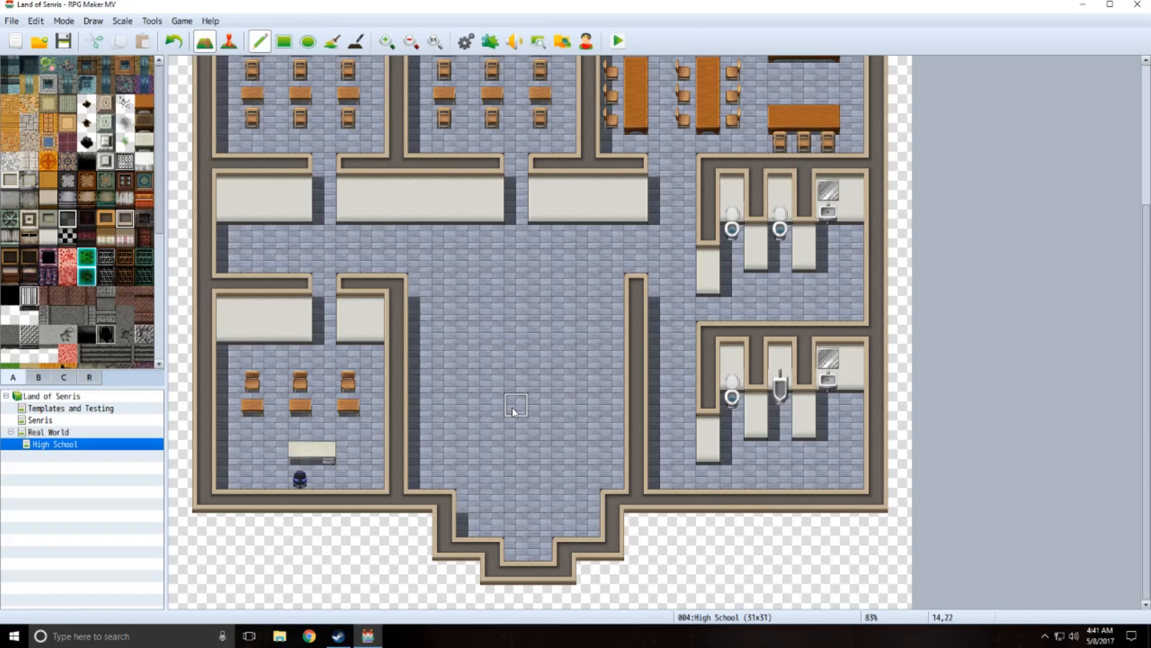
# - Look over the rooms and hall on the map and browse tilesets A and B for what to add
pyautogui.scroll(5, 512, 408)
pyautogui.scroll(-5, 512, 412)
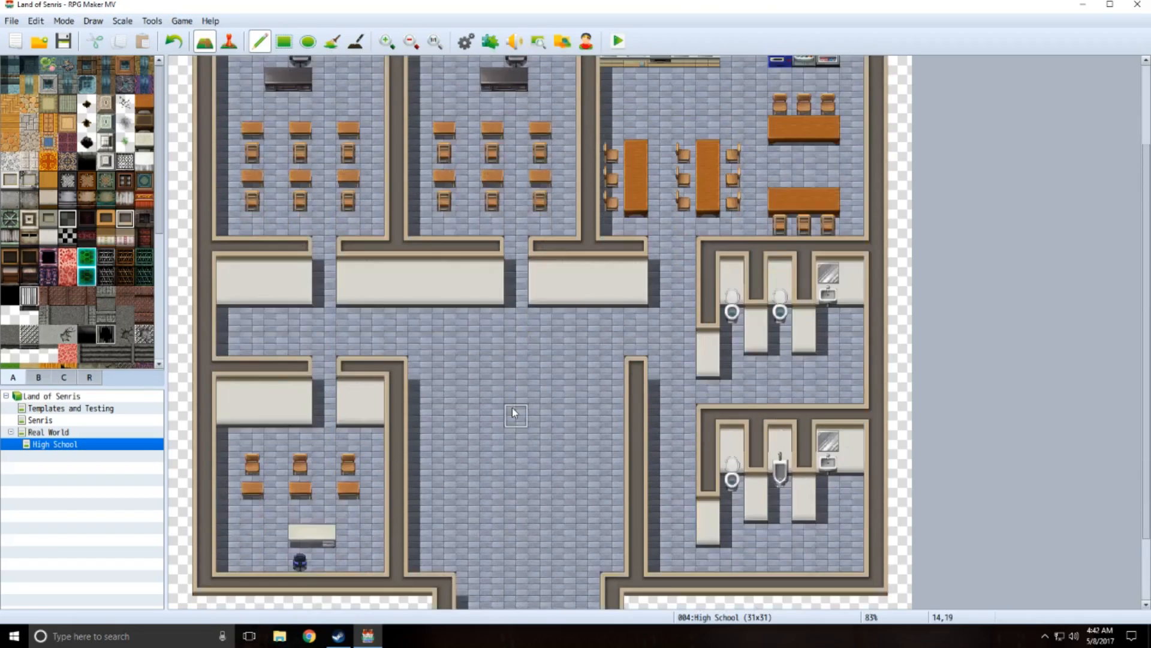
pyautogui.scroll(3, 513, 411)
pyautogui.scroll(2, 512, 408)
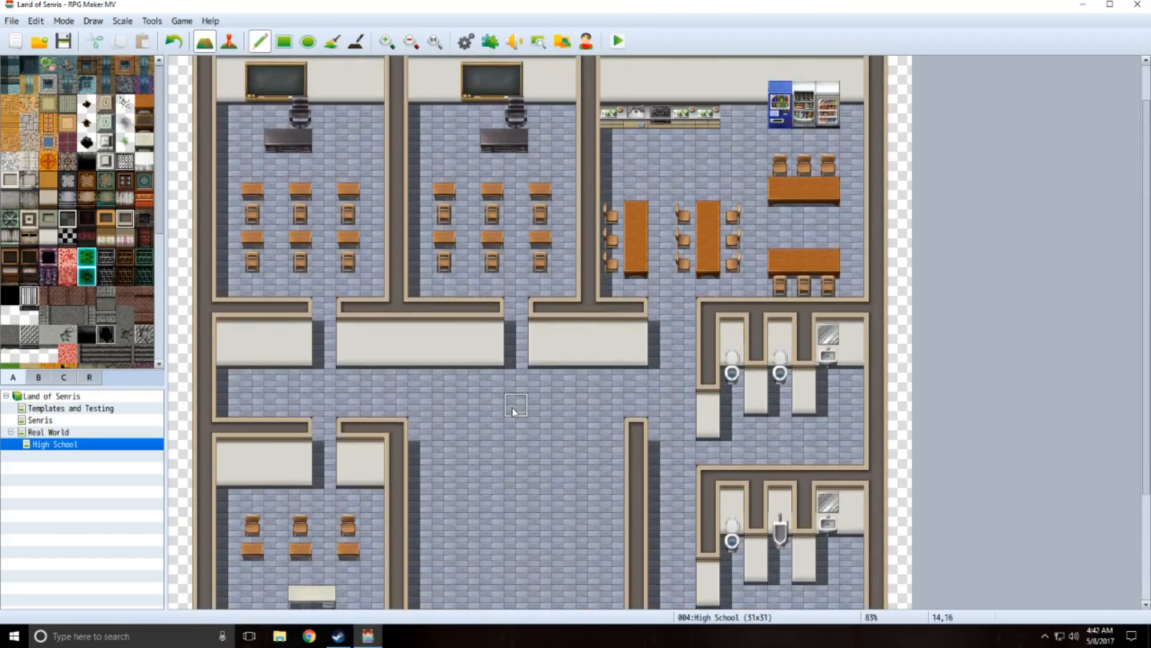
pyautogui.scroll(-1, 512, 408)
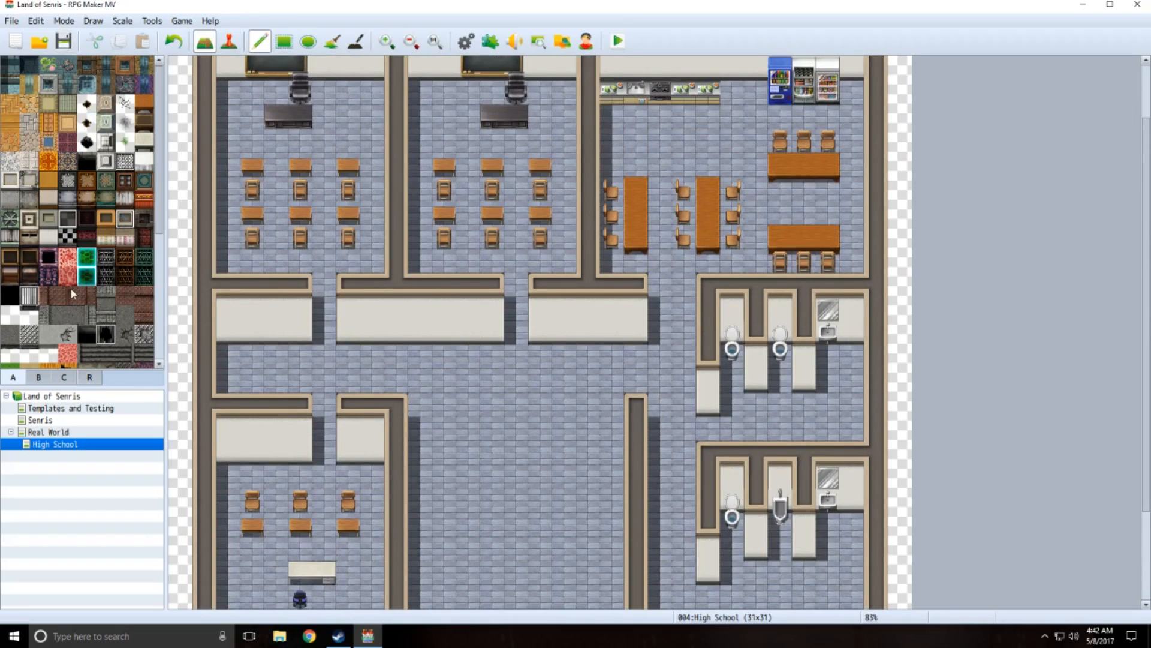
pyautogui.moveTo(159, 240); pyautogui.dragTo(158, 150)
pyautogui.scroll(-5, 498, 308)
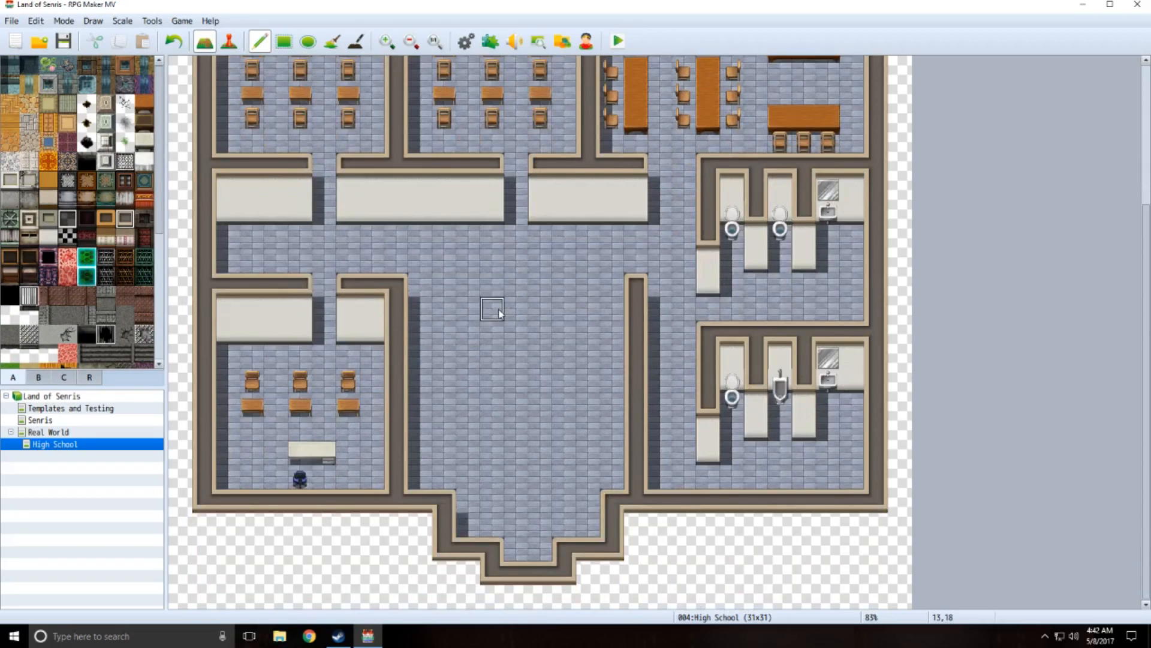
pyautogui.click(38, 376)
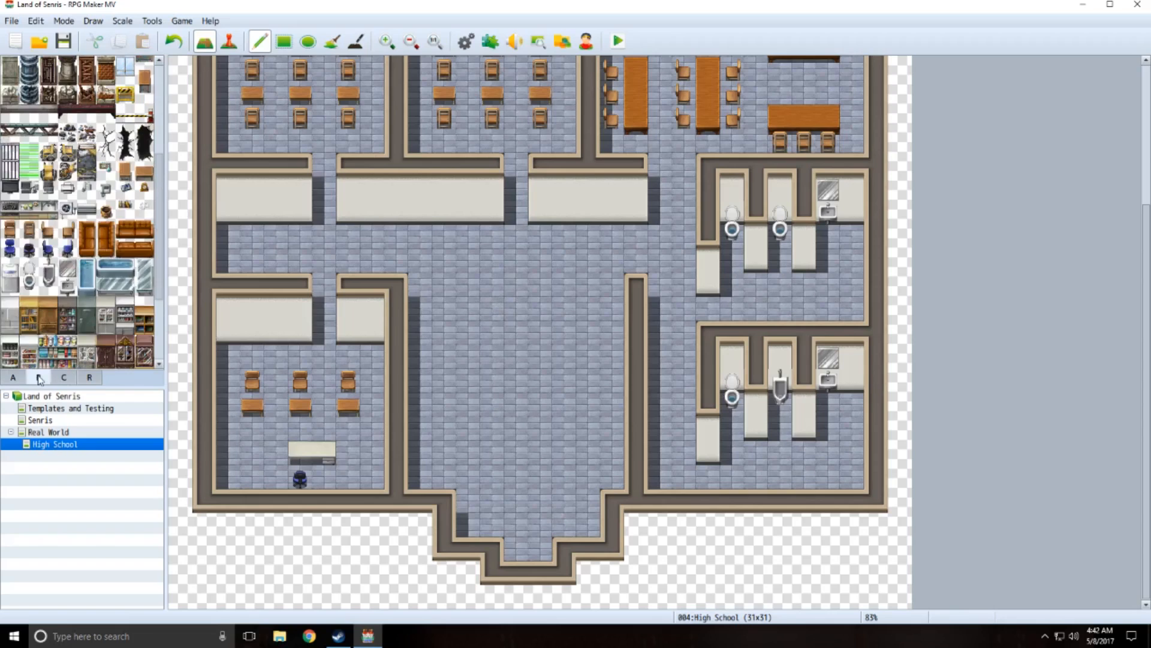
pyautogui.scroll(3, 81, 277)
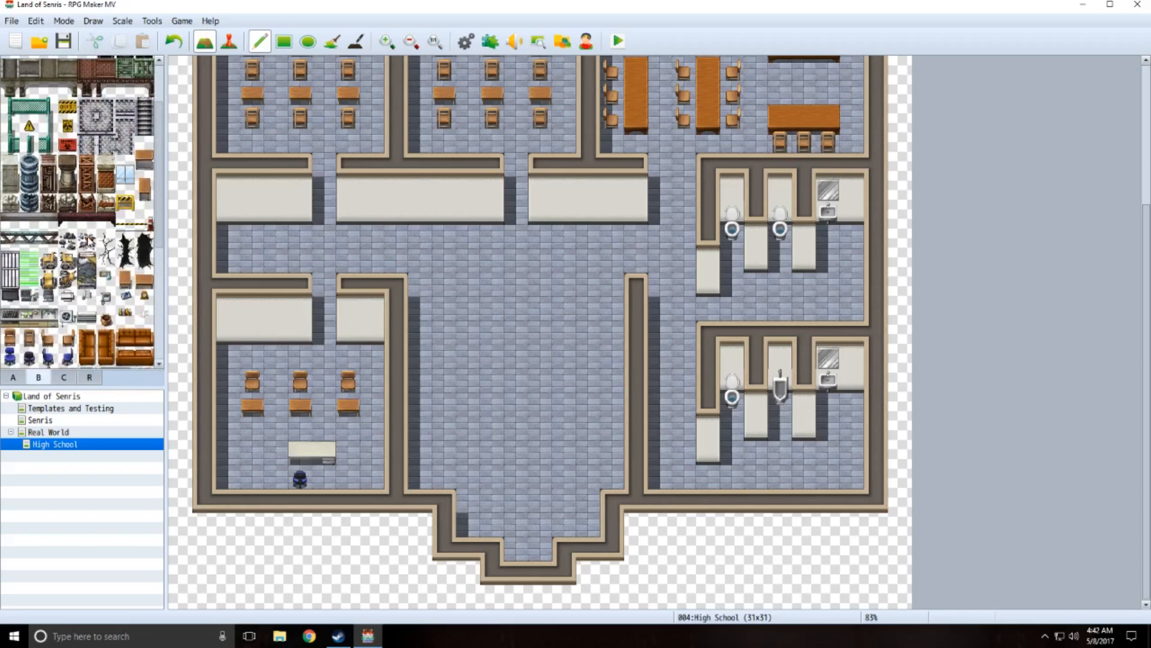
pyautogui.scroll(1, 93, 245)
pyautogui.scroll(-1, 92, 244)
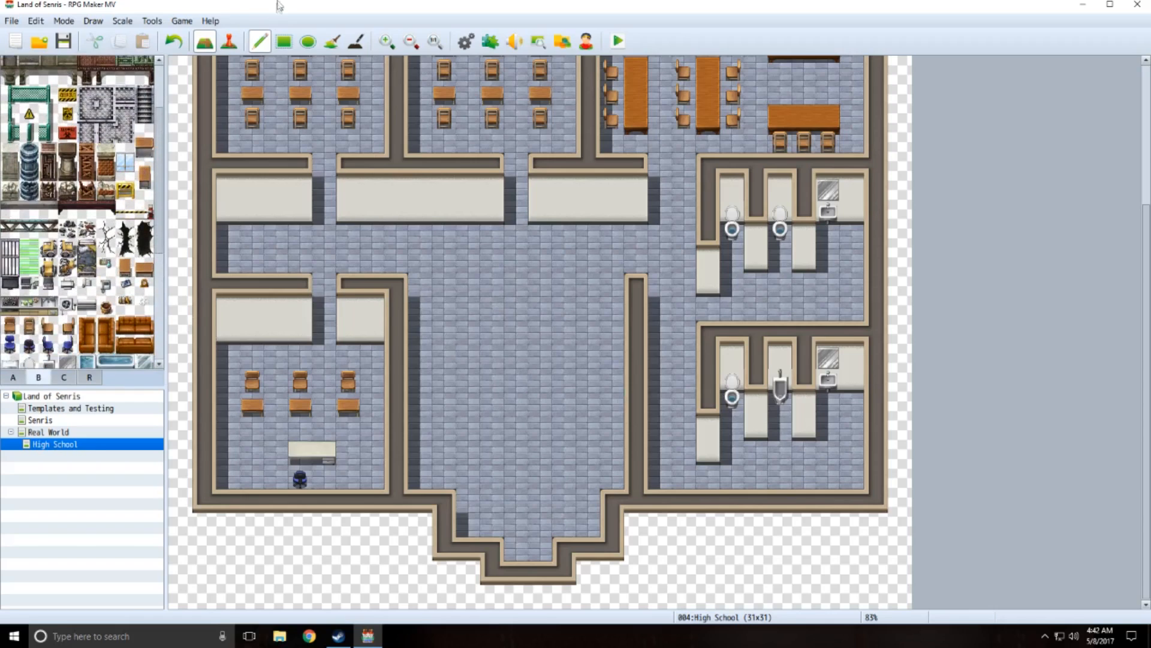
# - Try a two-tile wall across the left side of the entrance alcove, and undo it
pyautogui.click(13, 377)
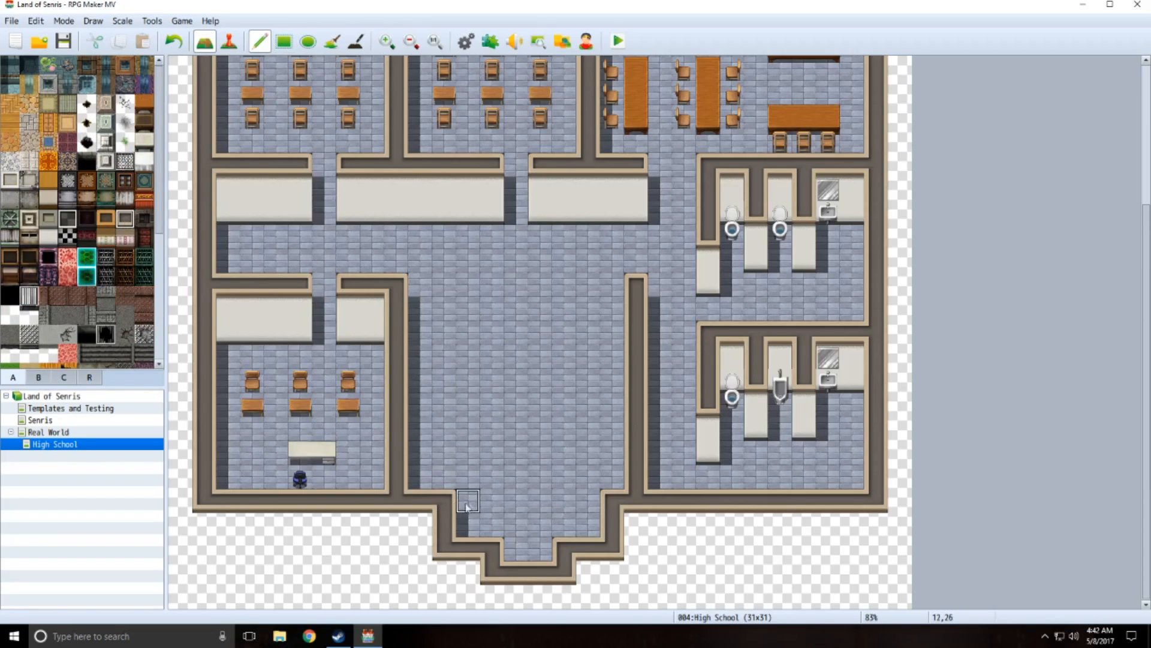
pyautogui.moveTo(470, 498); pyautogui.dragTo(504, 495)
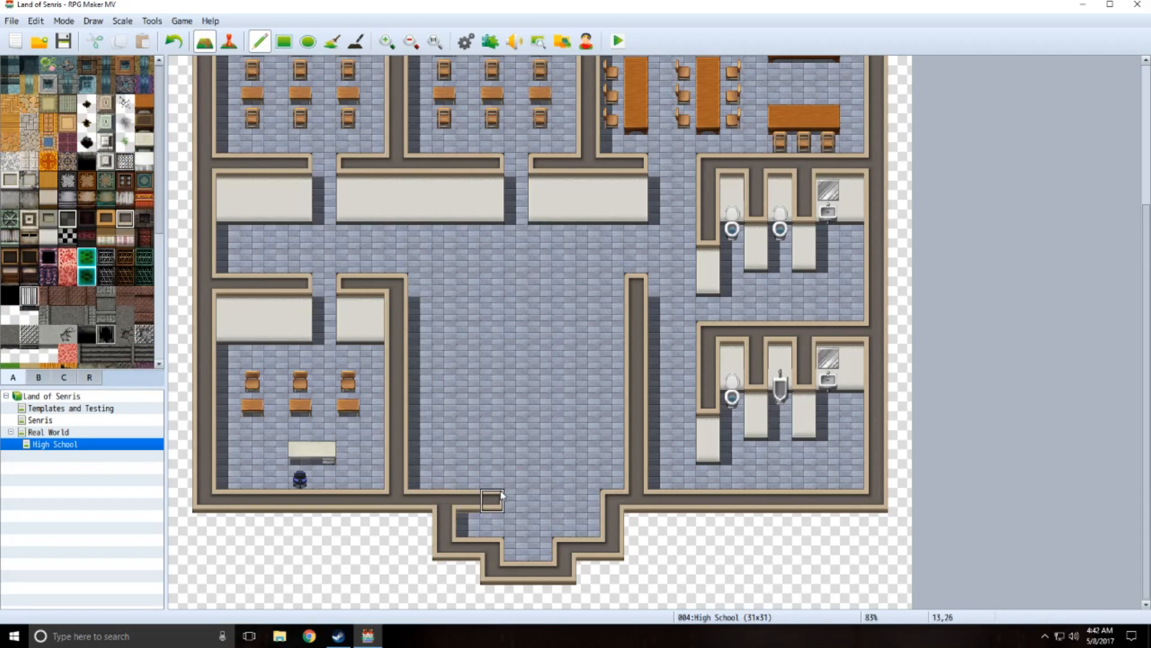
pyautogui.hotkey('ctrl', 'z')
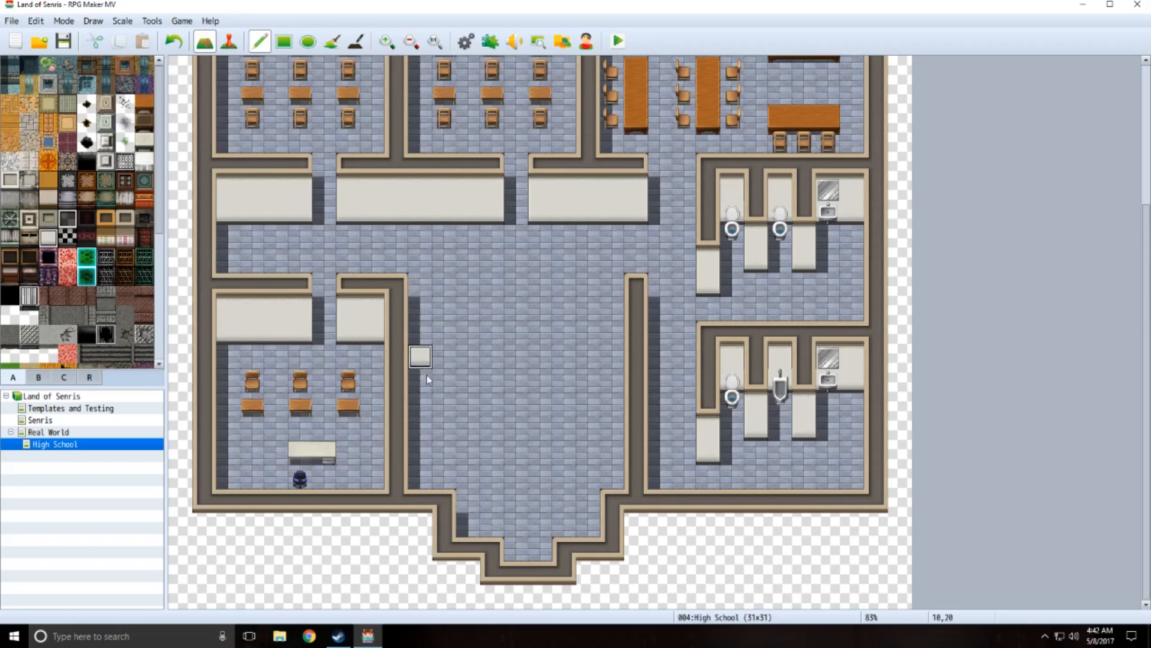
# - Add a white wall face three tiles wide and two high beside the lower classroom's right wall, with a dark desk and office chair below it
pyautogui.moveTo(426, 375); pyautogui.dragTo(447, 362)
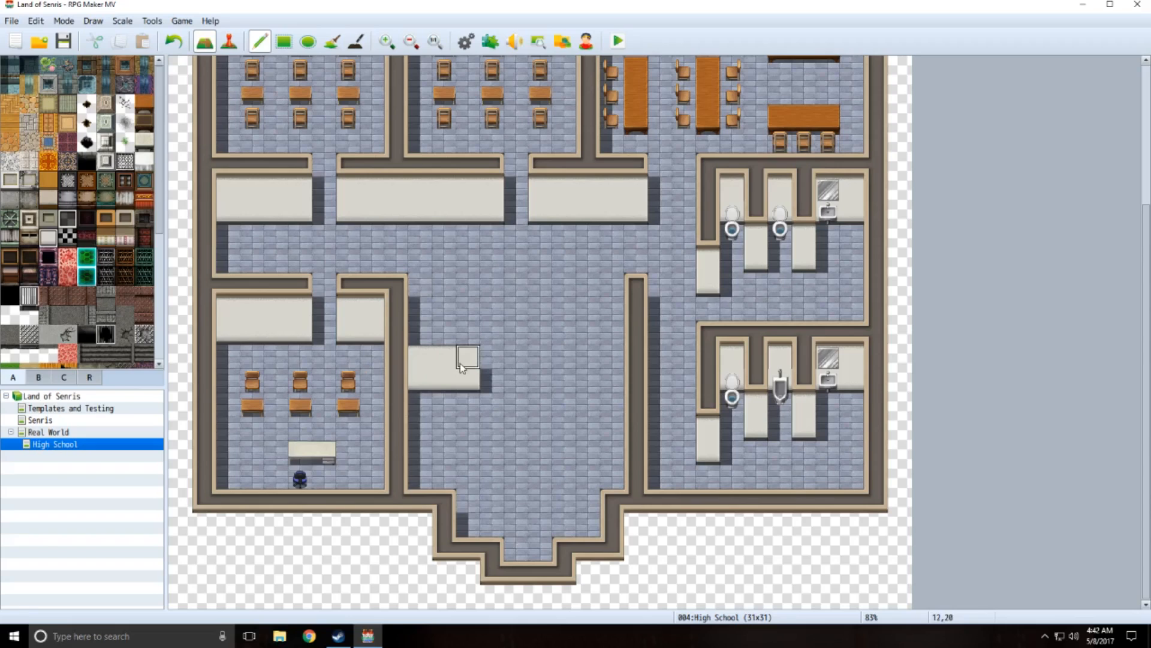
pyautogui.click(37, 377)
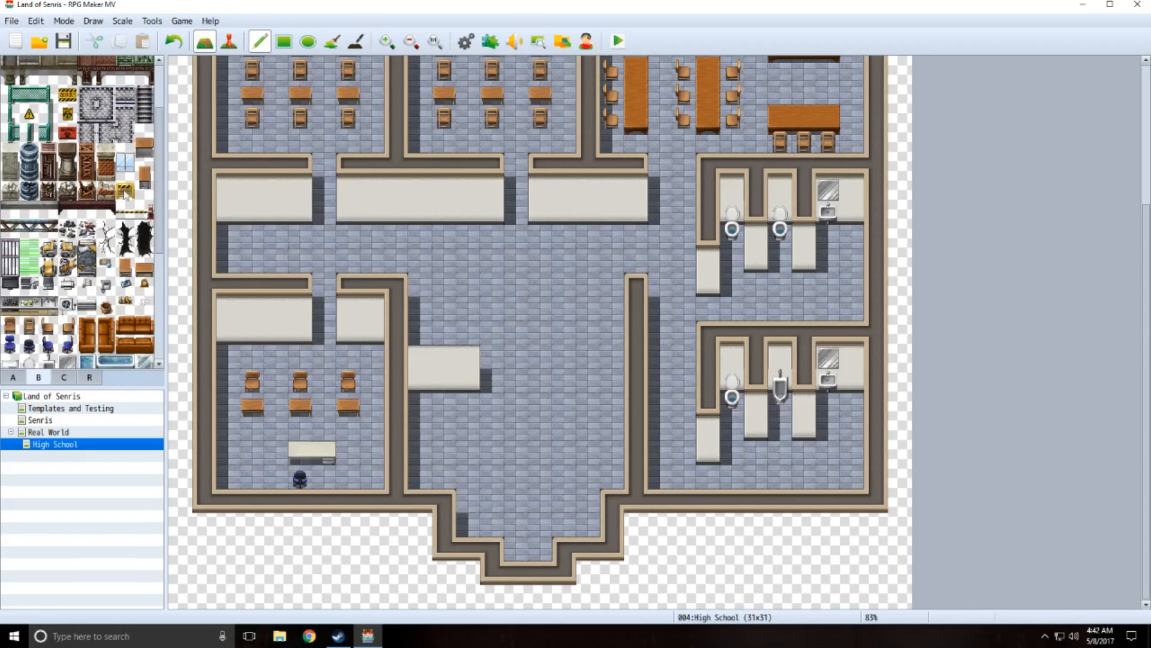
pyautogui.moveTo(161, 175); pyautogui.dragTo(177, 293)
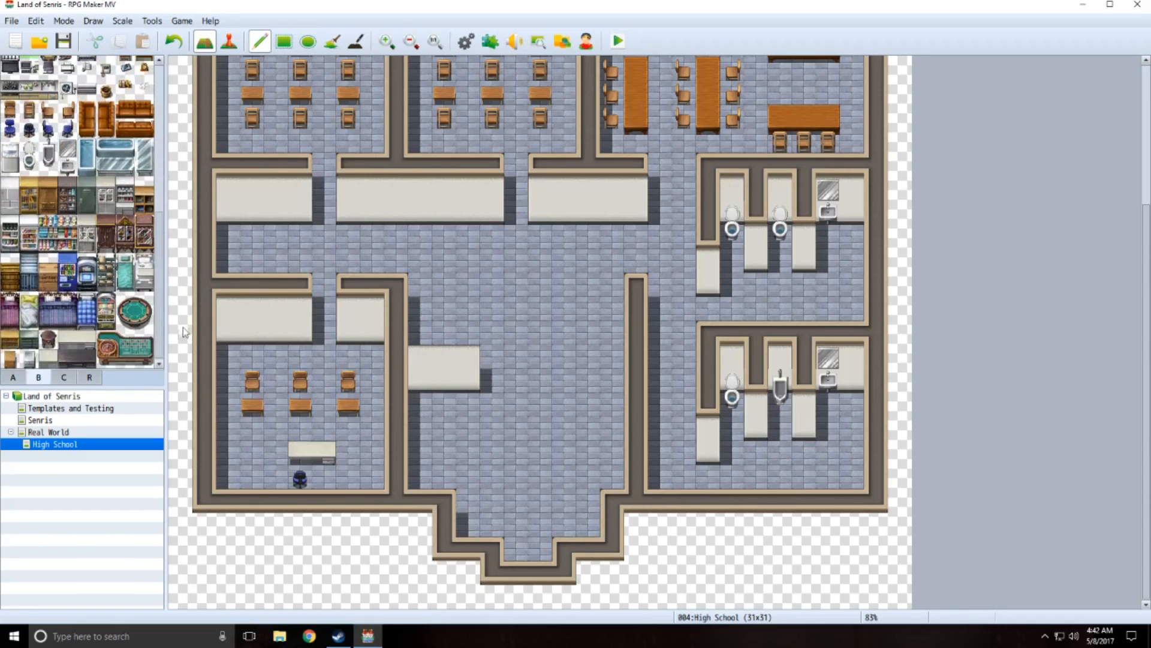
pyautogui.click(85, 363)
pyautogui.click(428, 426)
pyautogui.moveTo(158, 277); pyautogui.dragTo(156, 124)
pyautogui.click(63, 377)
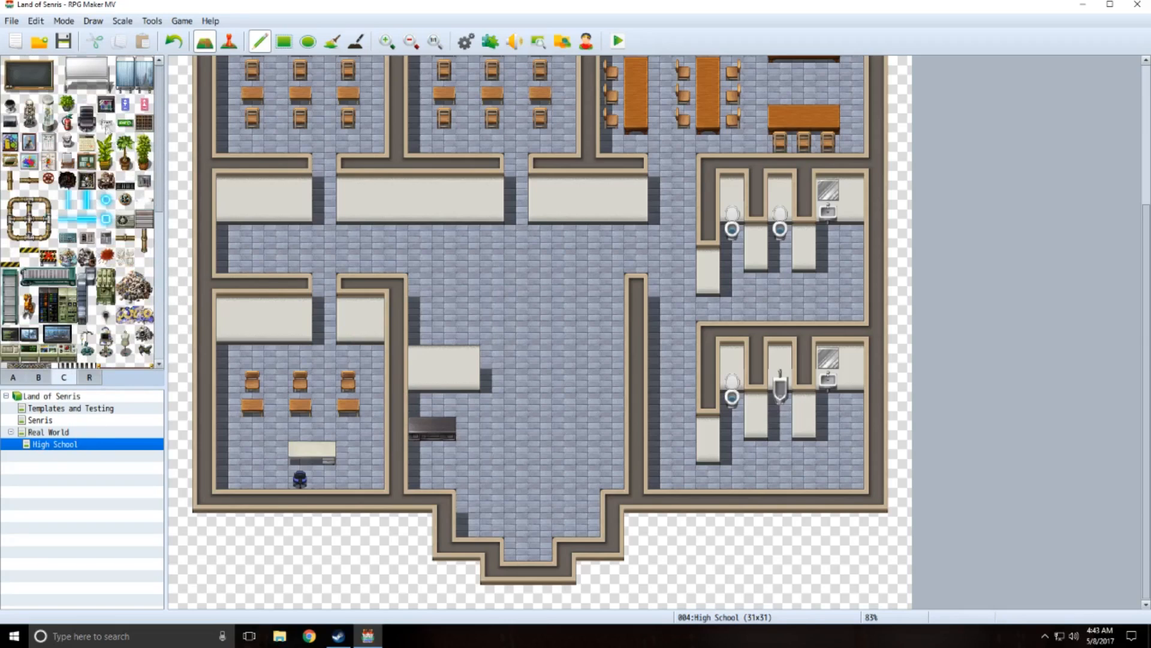
pyautogui.click(444, 400)
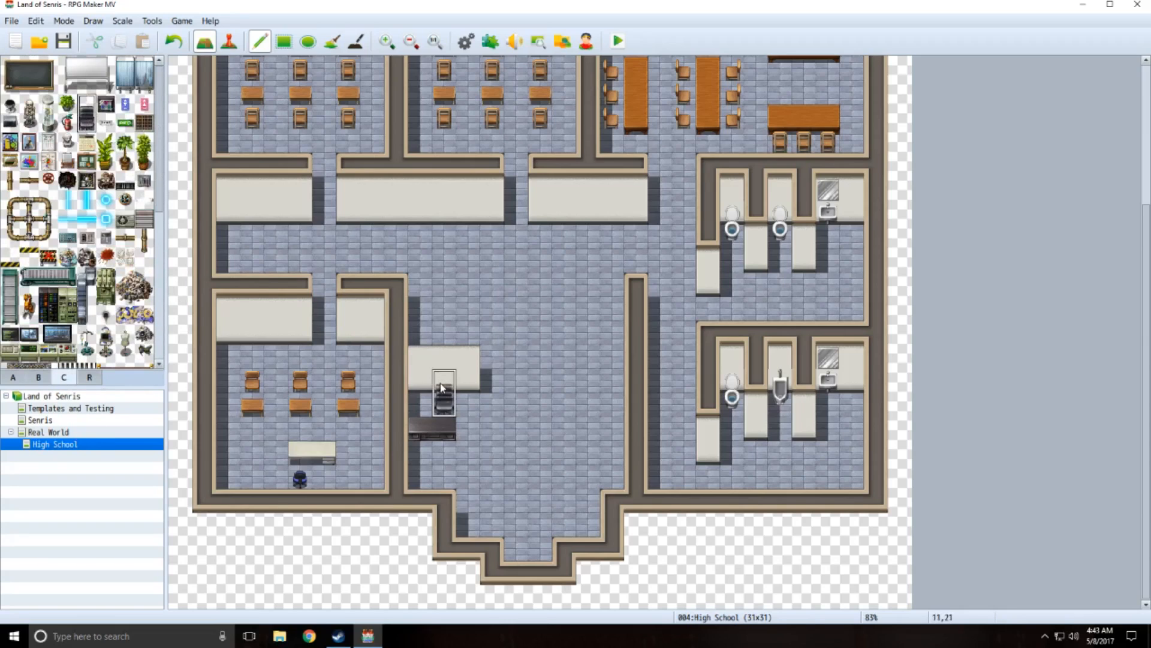
# - Enclose the desk area as an office with a wall along its back and right side, running down to the entrance's outer wall
pyautogui.click(14, 378)
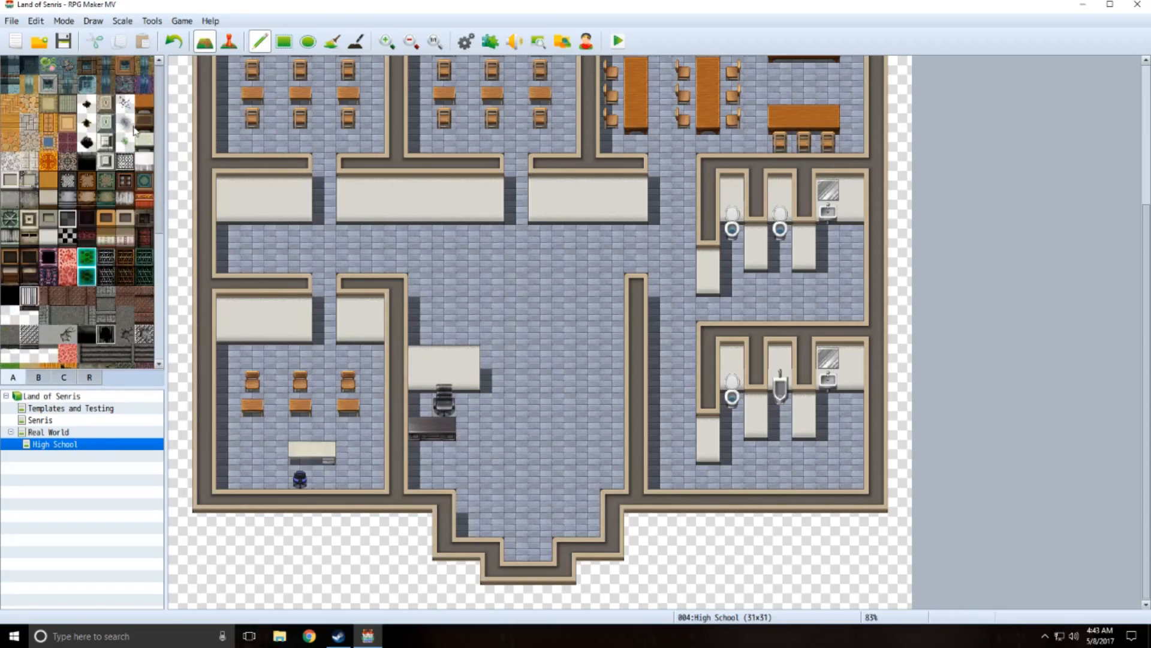
pyautogui.click(131, 223)
pyautogui.moveTo(414, 333)
pyautogui.mouseDown()
pyautogui.moveTo(487, 343)
pyautogui.moveTo(489, 424)
pyautogui.mouseUp()
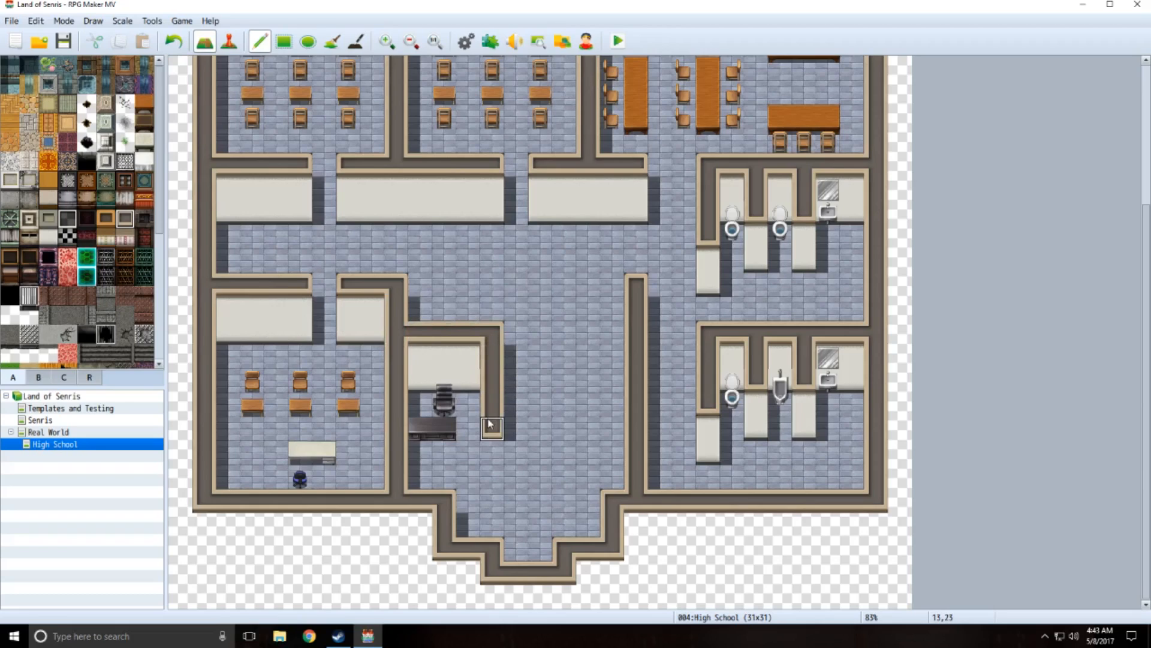
pyautogui.moveTo(490, 426); pyautogui.dragTo(492, 542)
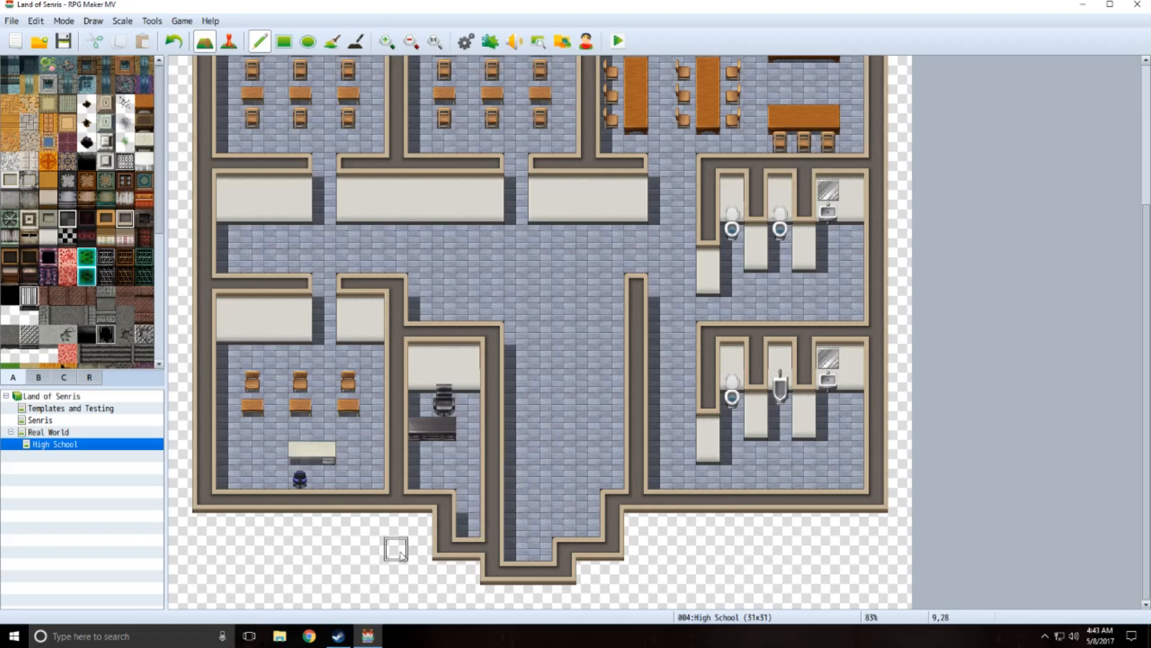
# - Remove the alcove's left step below the office and close the office's bottom edge with a straight outer wall
pyautogui.moveTo(441, 534)
pyautogui.mouseDown()
pyautogui.moveTo(466, 547)
pyautogui.moveTo(467, 528)
pyautogui.mouseUp()
pyautogui.rightClick(453, 508)
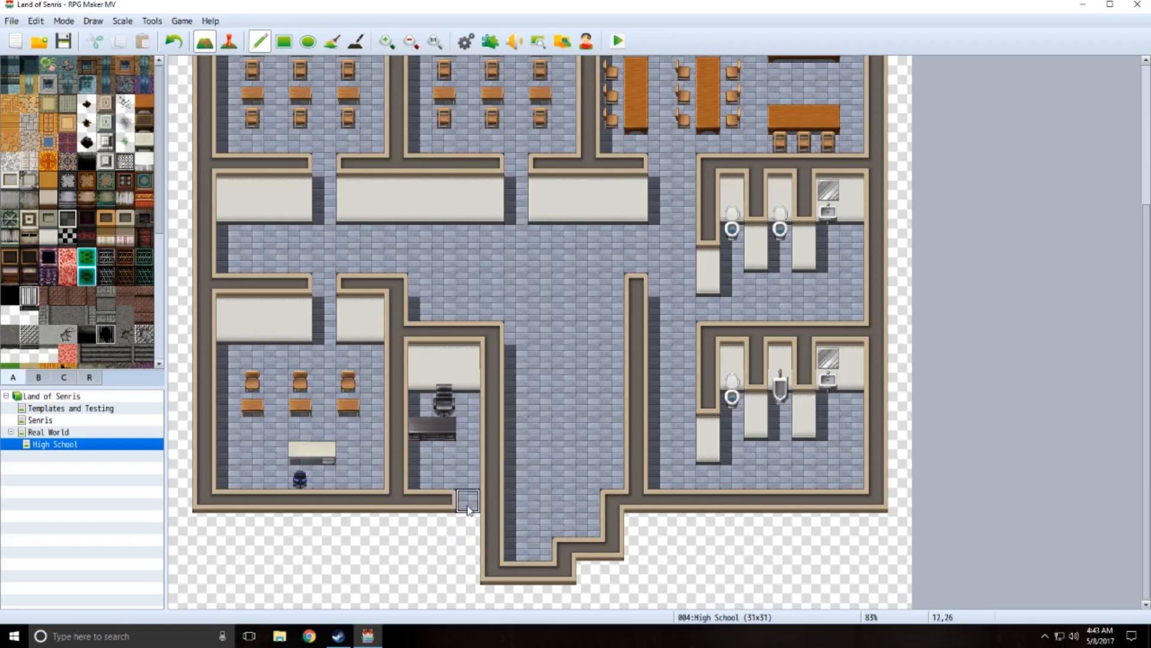
pyautogui.click(468, 508)
# - Try a one-tile doorway through the right end of the office's back wall, and undo it
pyautogui.rightClick(472, 314)
pyautogui.moveTo(471, 341); pyautogui.dragTo(472, 390)
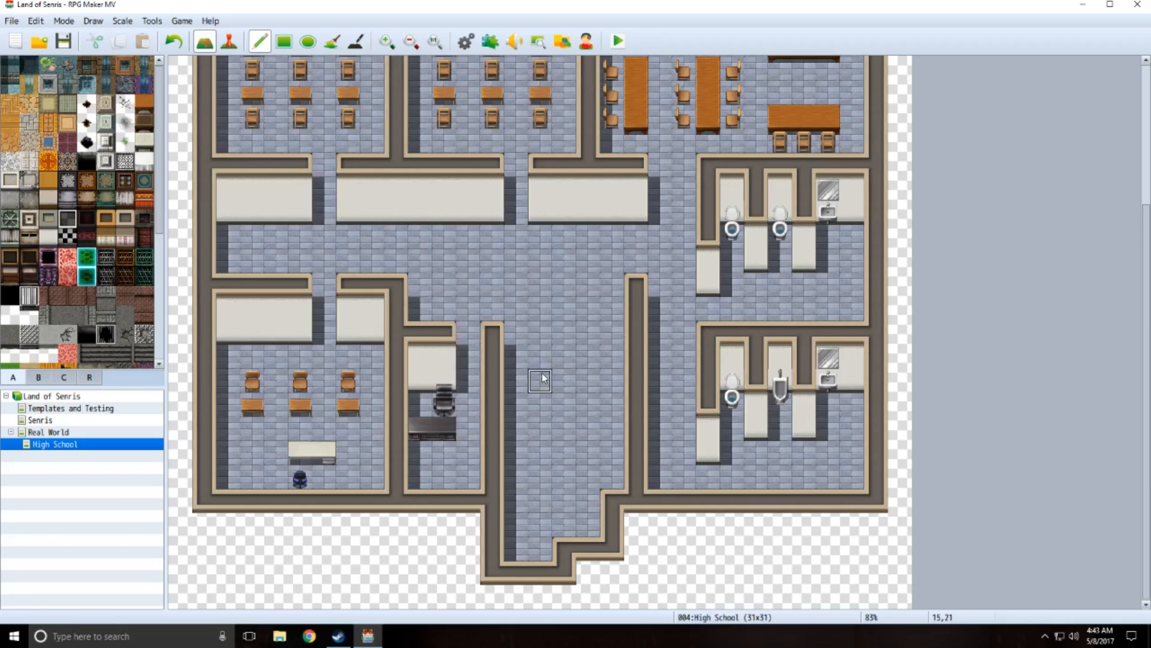
pyautogui.hotkey('ctrl', 'z')
# - Open a one-tile doorway at the lower end of the office's right wall, with two white face tiles above it
pyautogui.click(493, 477)
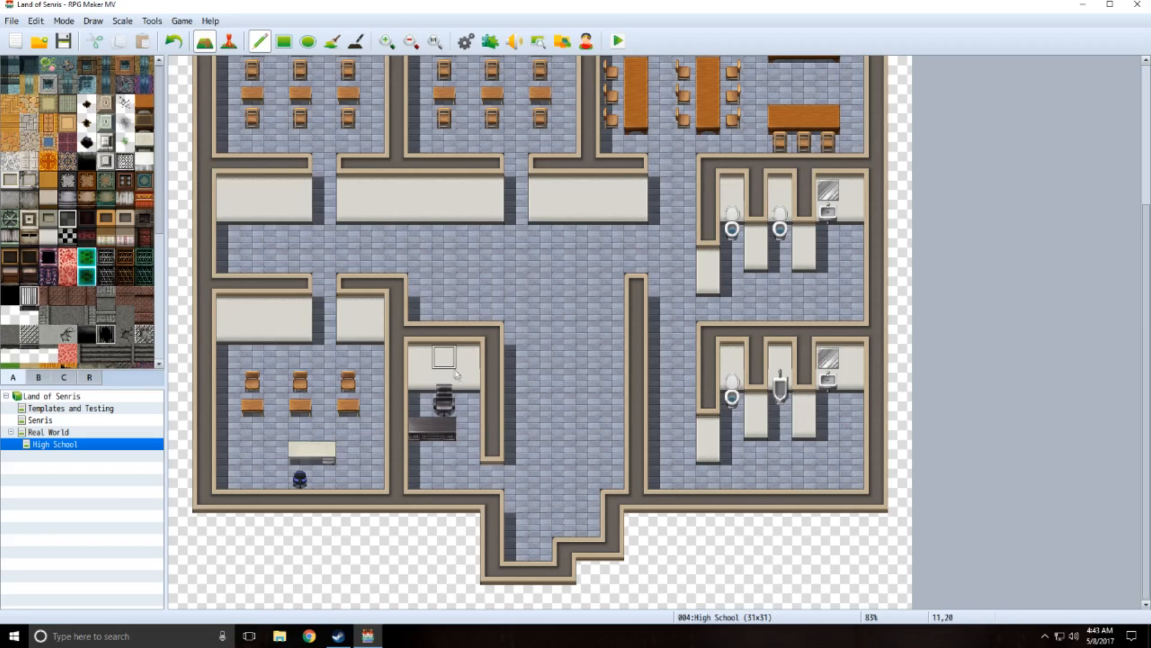
pyautogui.moveTo(491, 451); pyautogui.dragTo(492, 430)
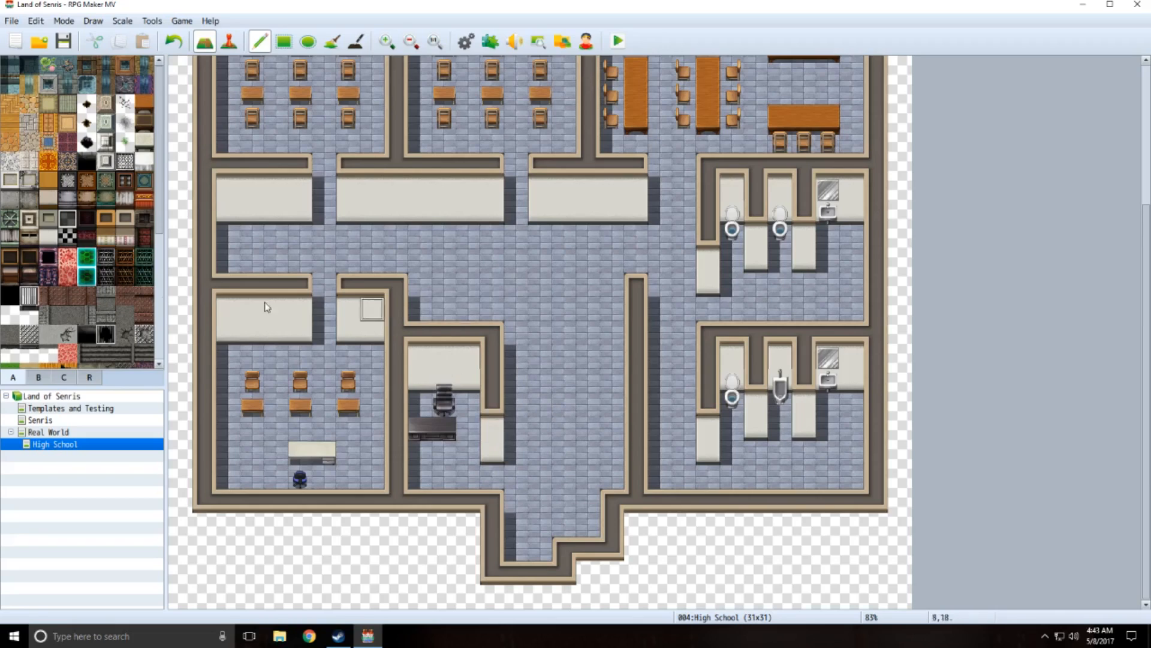
# - Place a two-tile orange sofa facing left against the long wall on the right side of the entrance hall
pyautogui.click(38, 377)
pyautogui.scroll(-3, 90, 261)
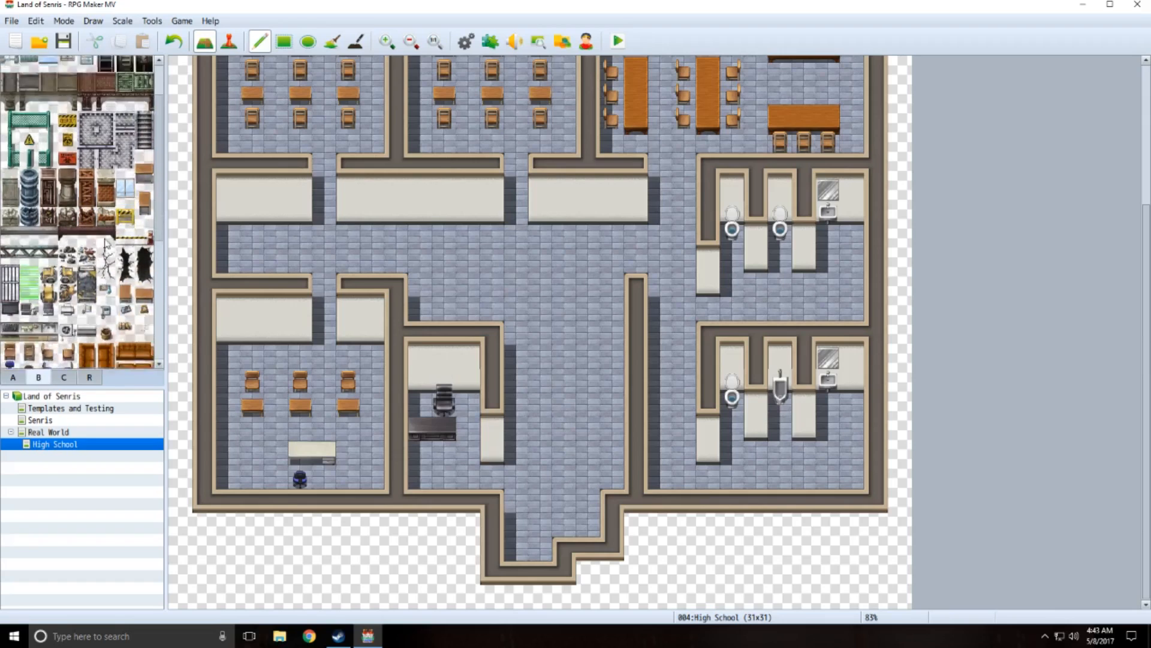
pyautogui.scroll(-3, 157, 258)
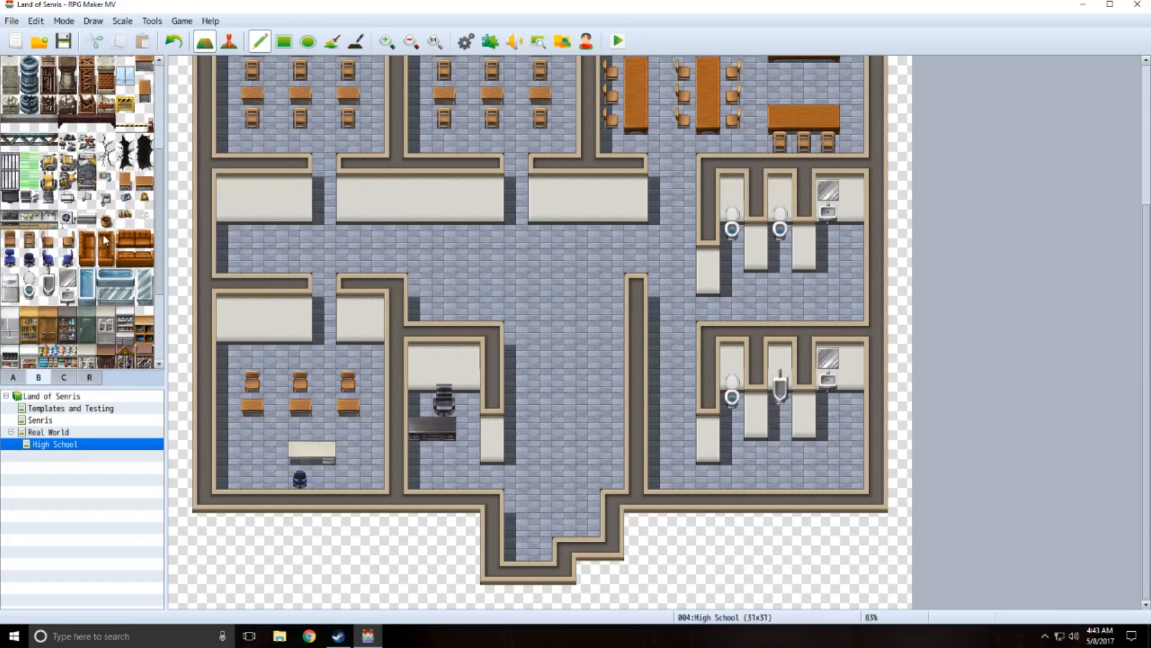
pyautogui.moveTo(106, 239); pyautogui.dragTo(107, 261)
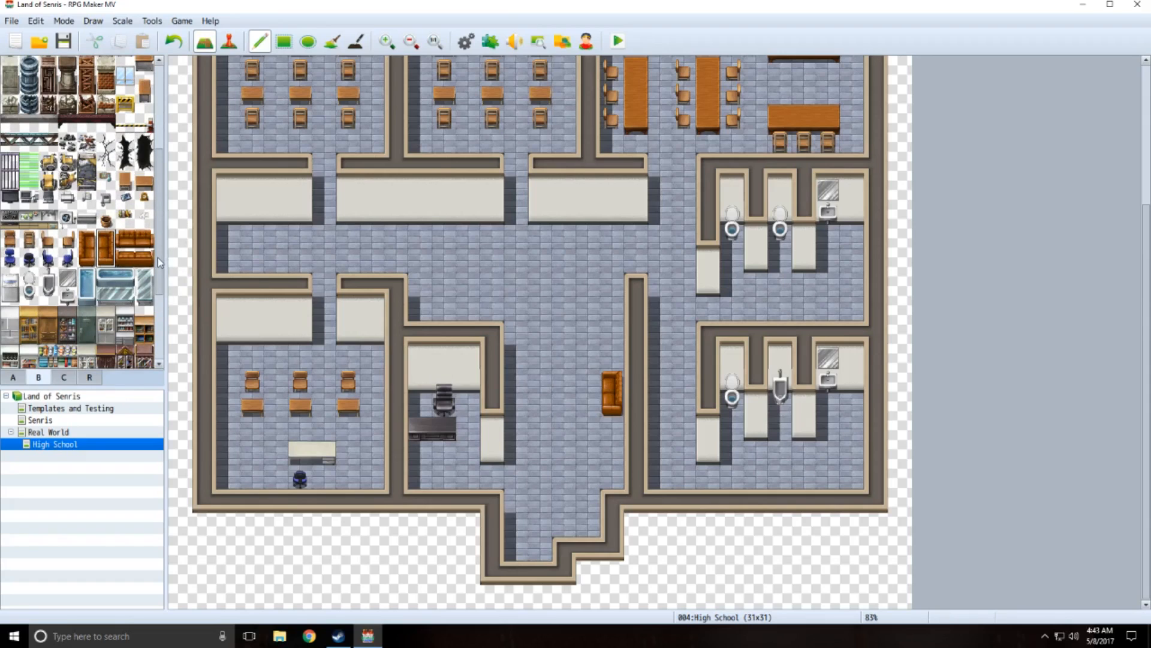
# - Try a small wooden table to the left of the sofa, and undo it
pyautogui.moveTo(157, 258); pyautogui.dragTo(157, 334)
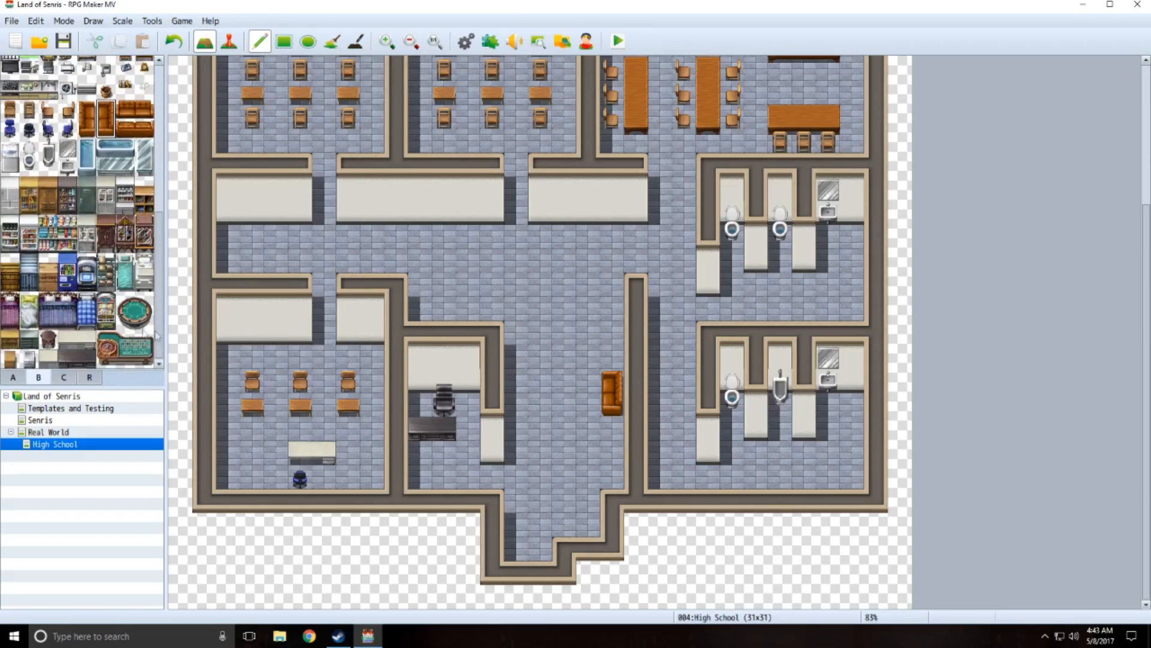
pyautogui.moveTo(158, 309); pyautogui.dragTo(158, 219)
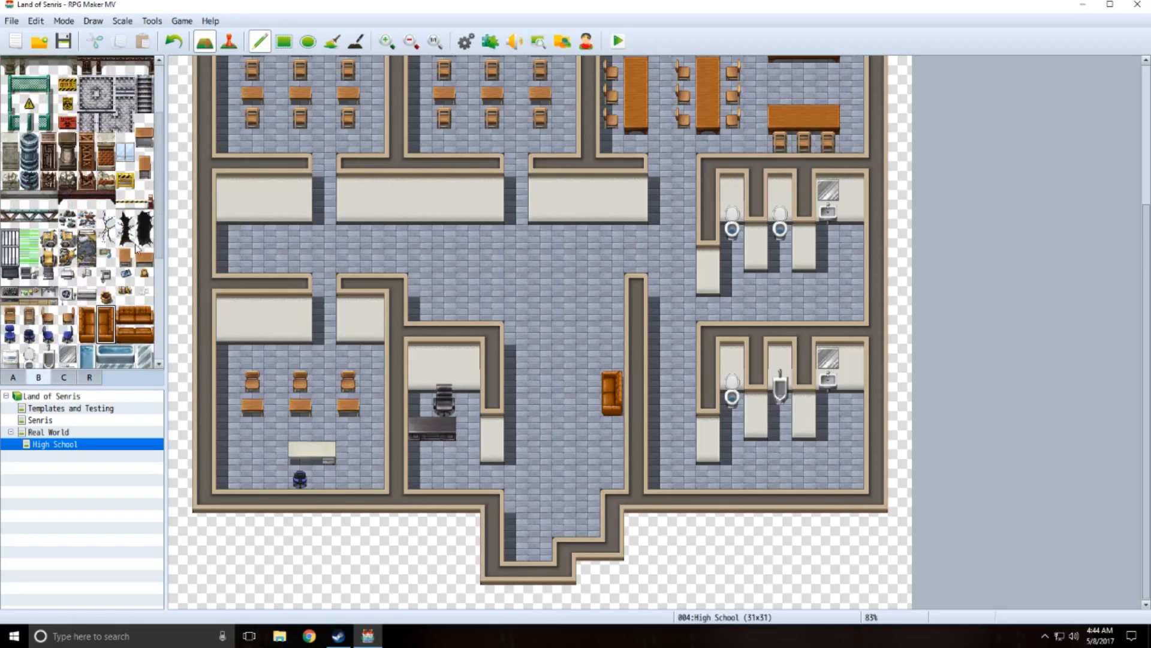
pyautogui.click(146, 166)
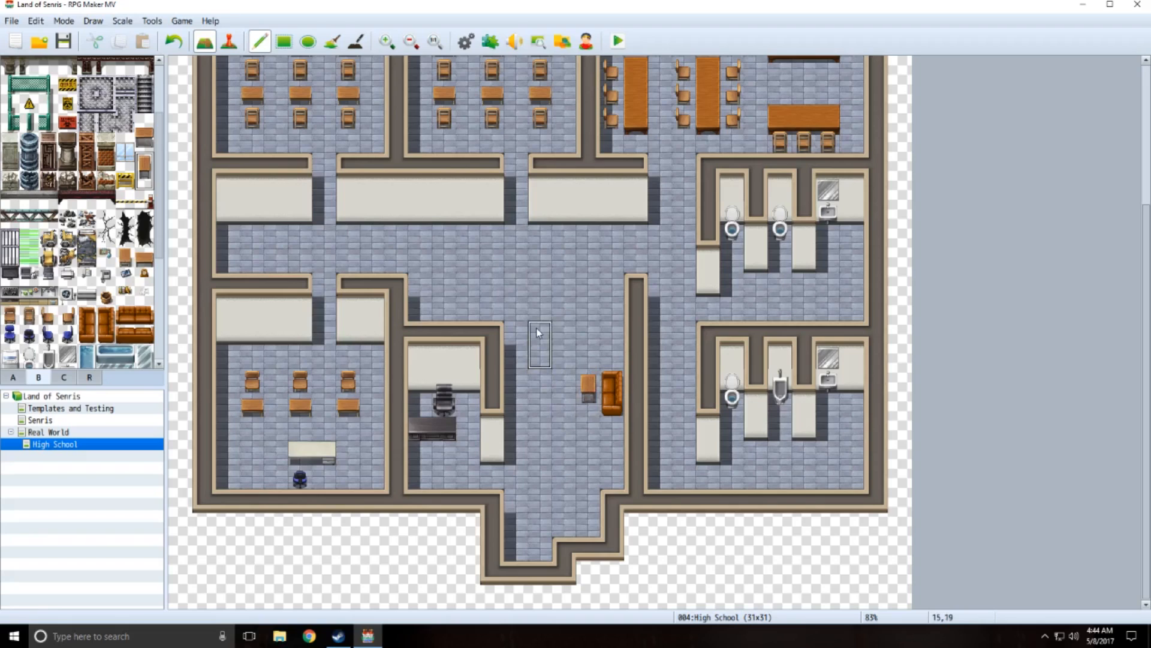
pyautogui.hotkey('ctrl', 'z')
# - Place a tall potted plant in the office's lower-left corner and one in each back corner of the lower classroom
pyautogui.click(13, 377)
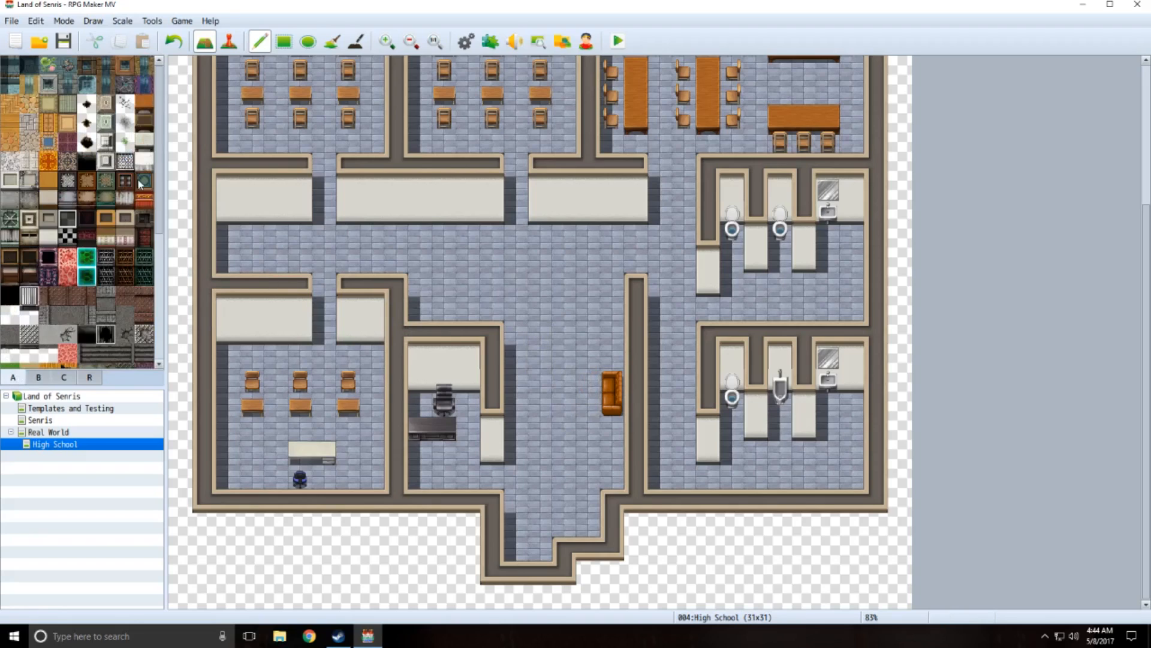
pyautogui.click(64, 377)
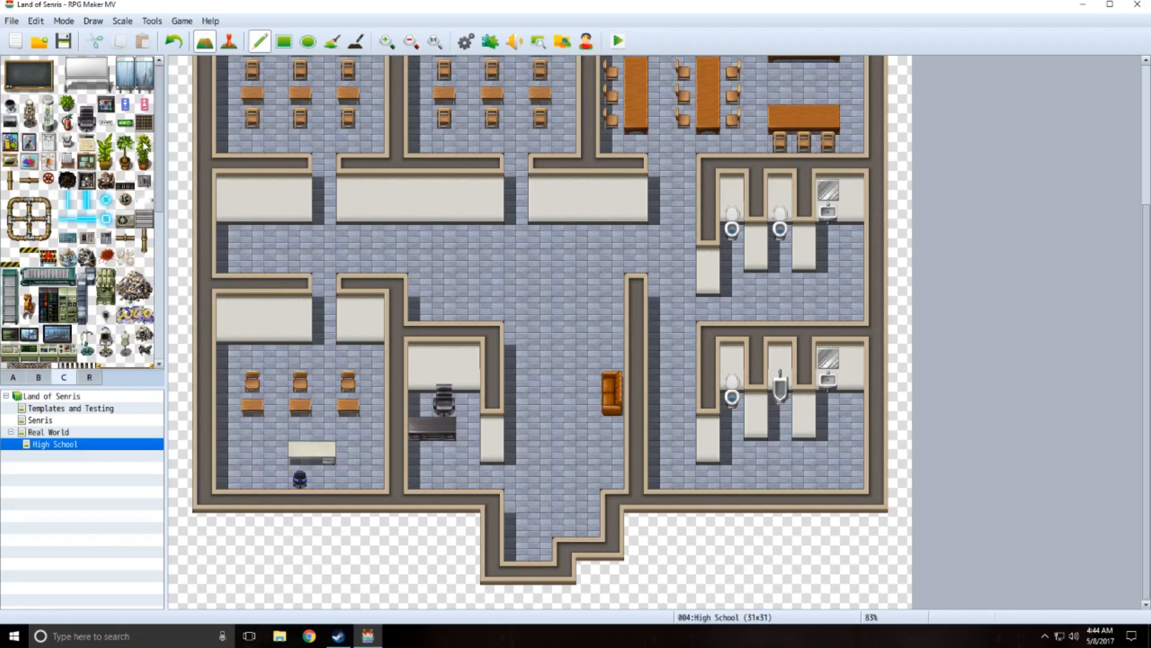
pyautogui.moveTo(144, 142); pyautogui.dragTo(144, 160)
pyautogui.click(419, 456)
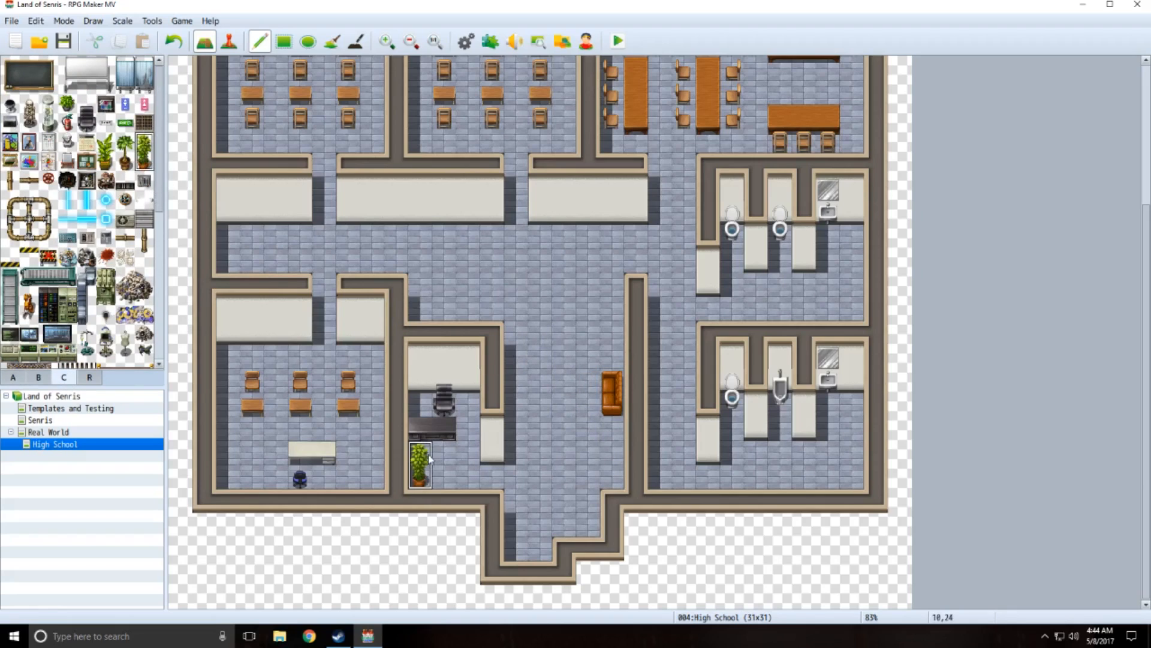
pyautogui.click(232, 328)
pyautogui.click(373, 328)
# - Place a broad-leaved potted plant in the upper-left classroom's back-left corner, beside the chalkboard
pyautogui.scroll(1, 492, 270)
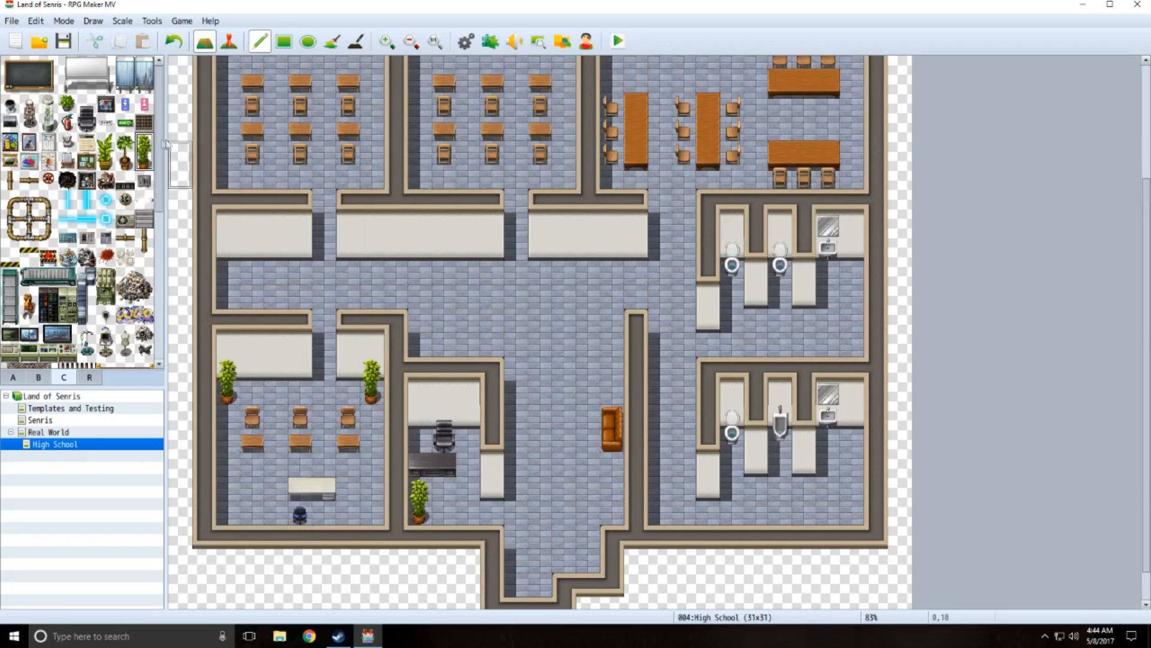
pyautogui.moveTo(105, 142); pyautogui.dragTo(106, 161)
pyautogui.scroll(1, 228, 223)
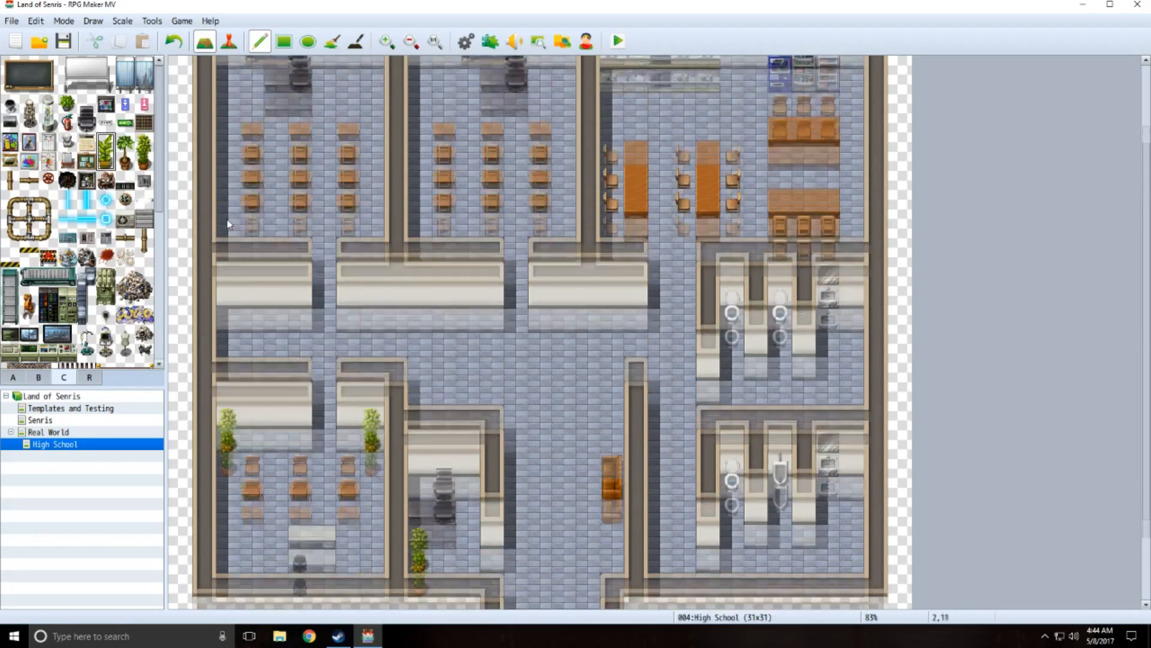
pyautogui.scroll(1, 228, 156)
pyautogui.click(228, 129)
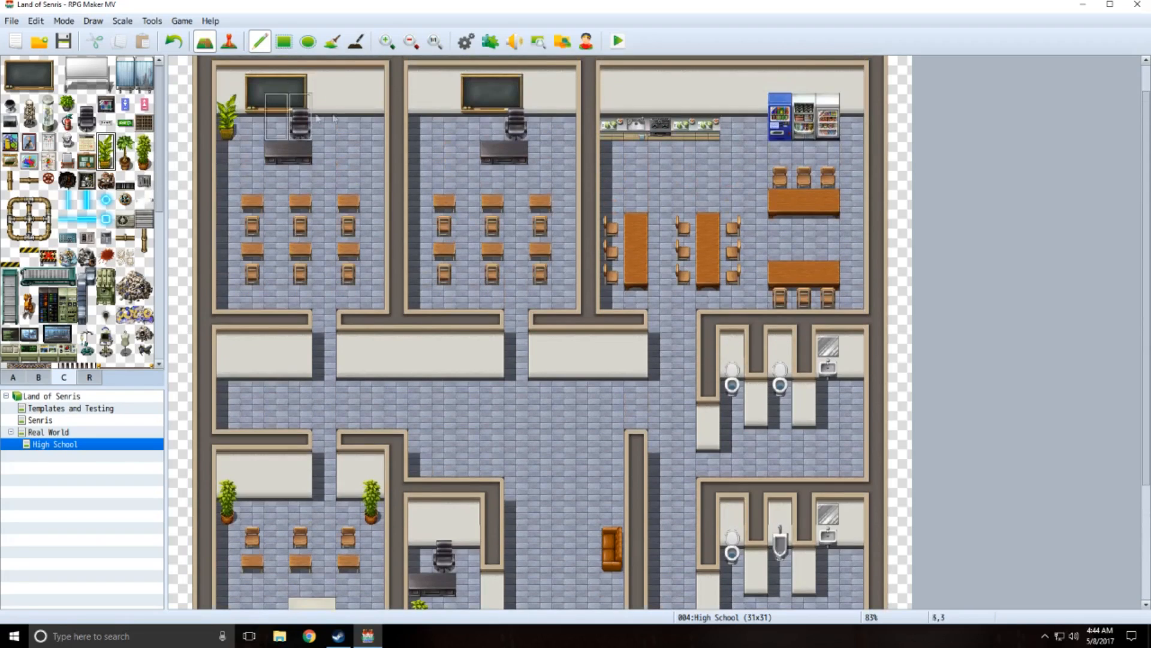
# - Place a broad-leaved potted plant in the upper-left classroom's back-right corner and a skeleton figure just left of it
pyautogui.click(372, 123)
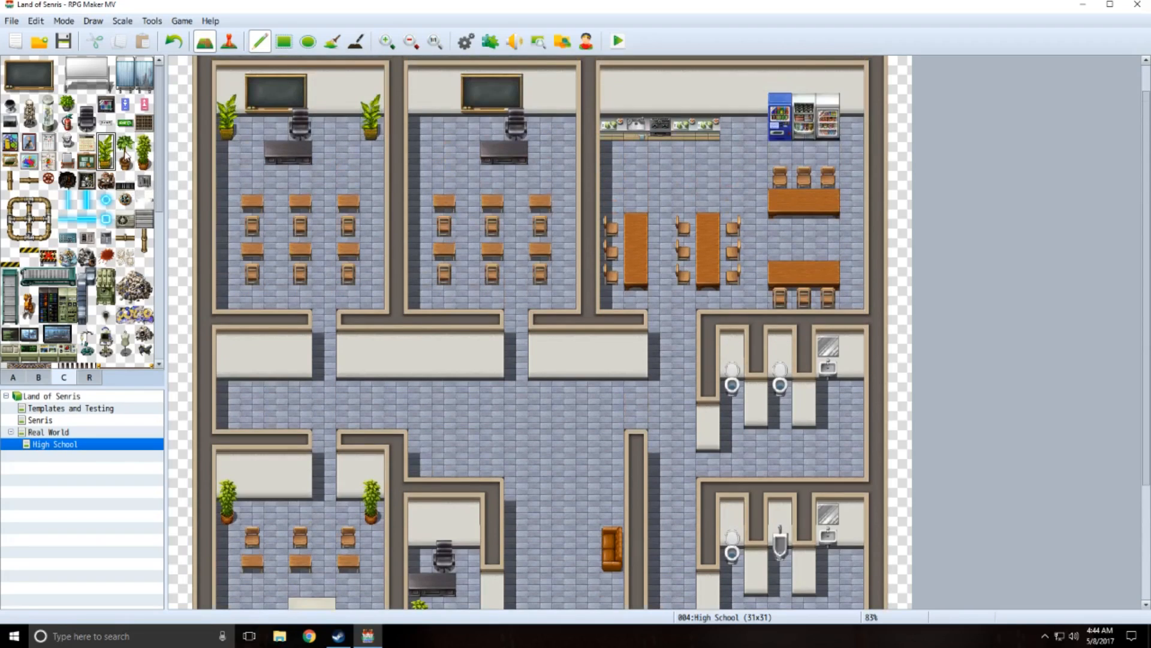
pyautogui.moveTo(29, 103); pyautogui.dragTo(37, 121)
pyautogui.click(348, 105)
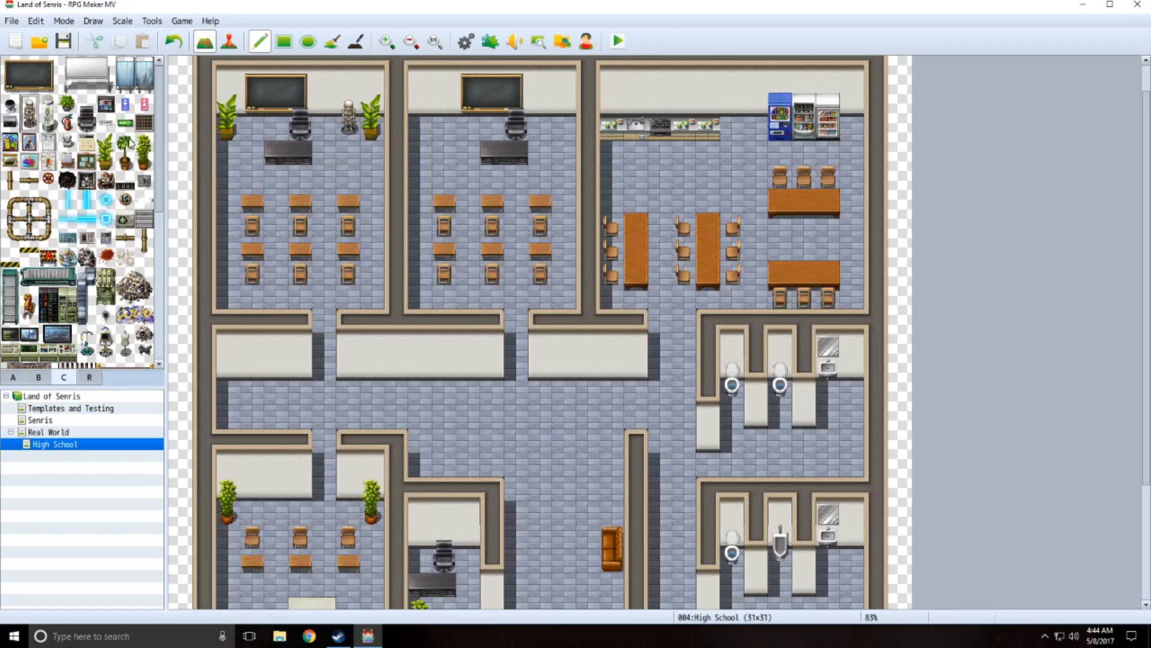
# - Place small potted trees in both back corners of the upper-middle classroom and beside the dining room's blue vending machine
pyautogui.moveTo(125, 144); pyautogui.dragTo(124, 161)
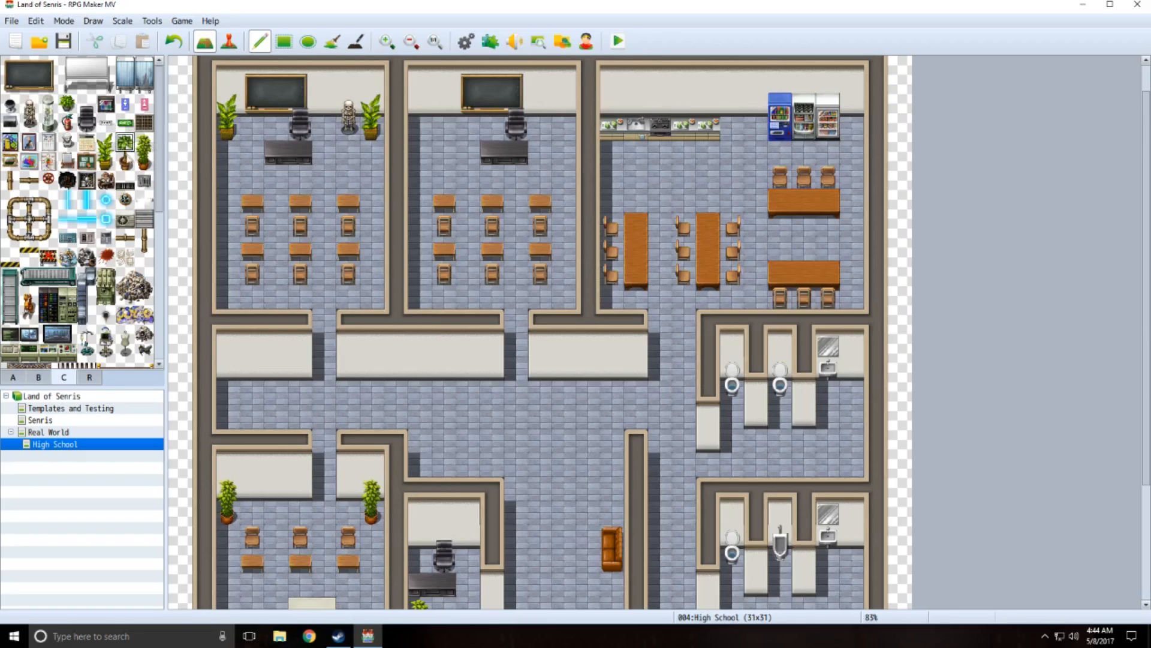
pyautogui.click(427, 113)
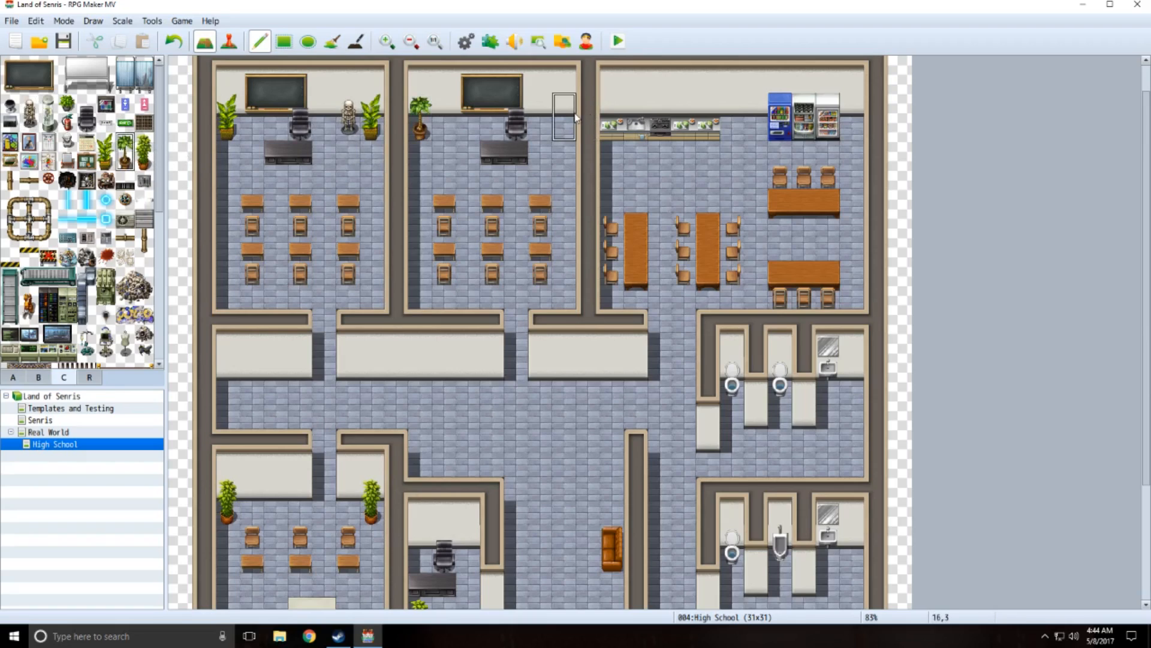
pyautogui.click(568, 114)
pyautogui.click(756, 114)
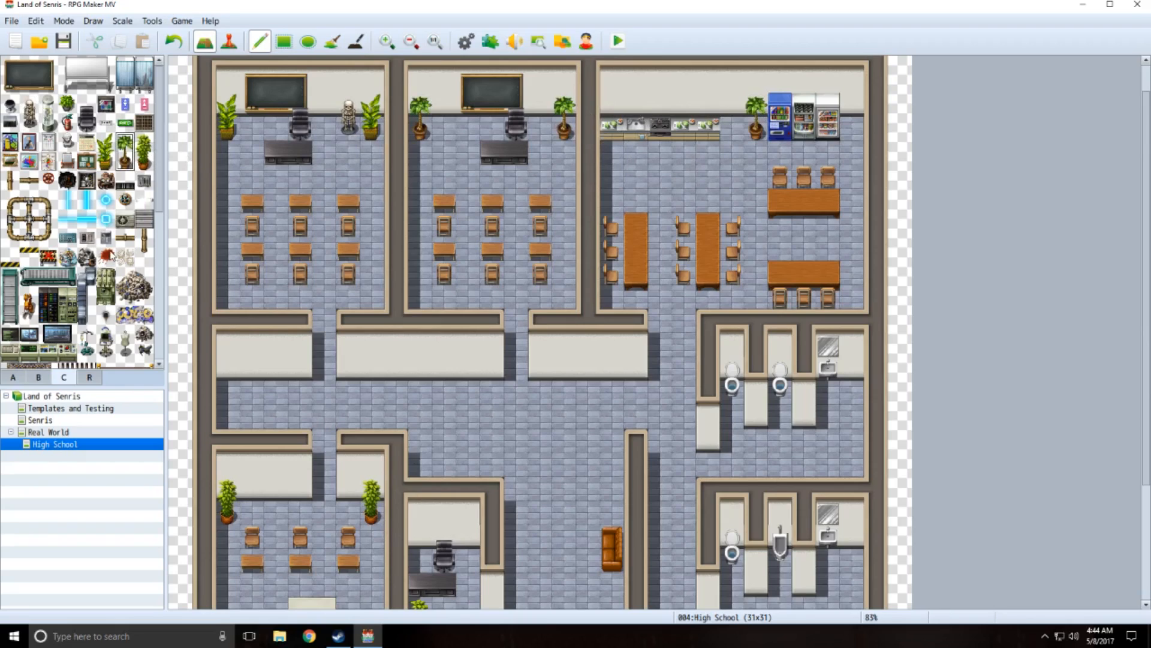
# - Place one plate of food atop the dining room's leftmost long table and another on the middle of the upper horizontal table
pyautogui.click(108, 256)
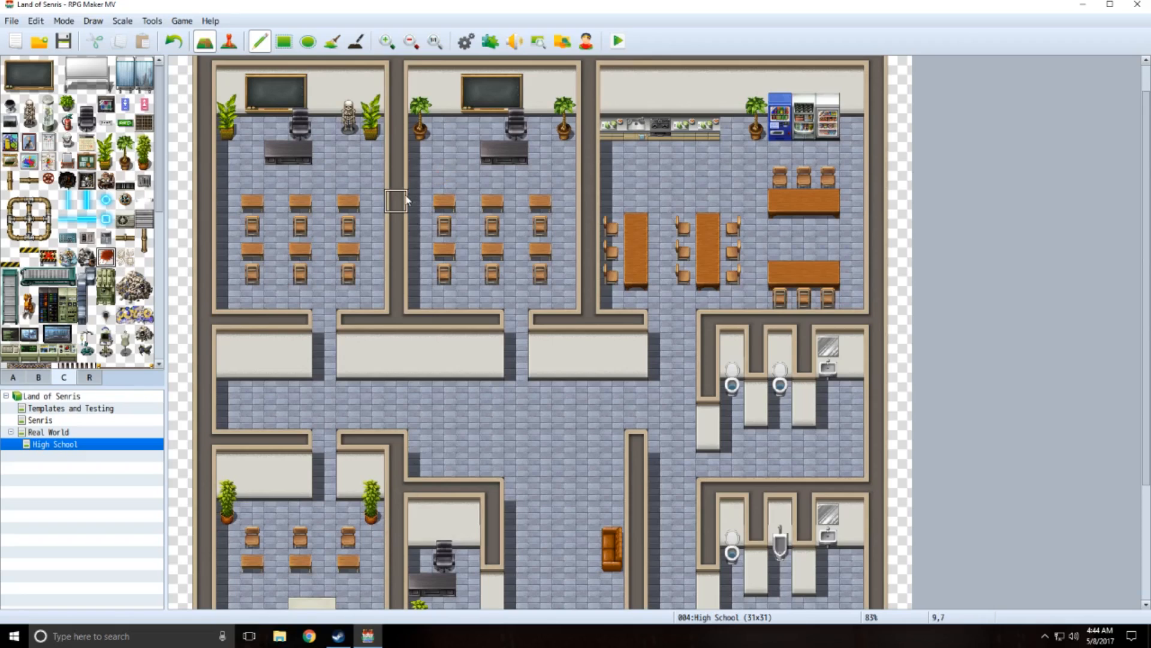
pyautogui.scroll(-2, 121, 274)
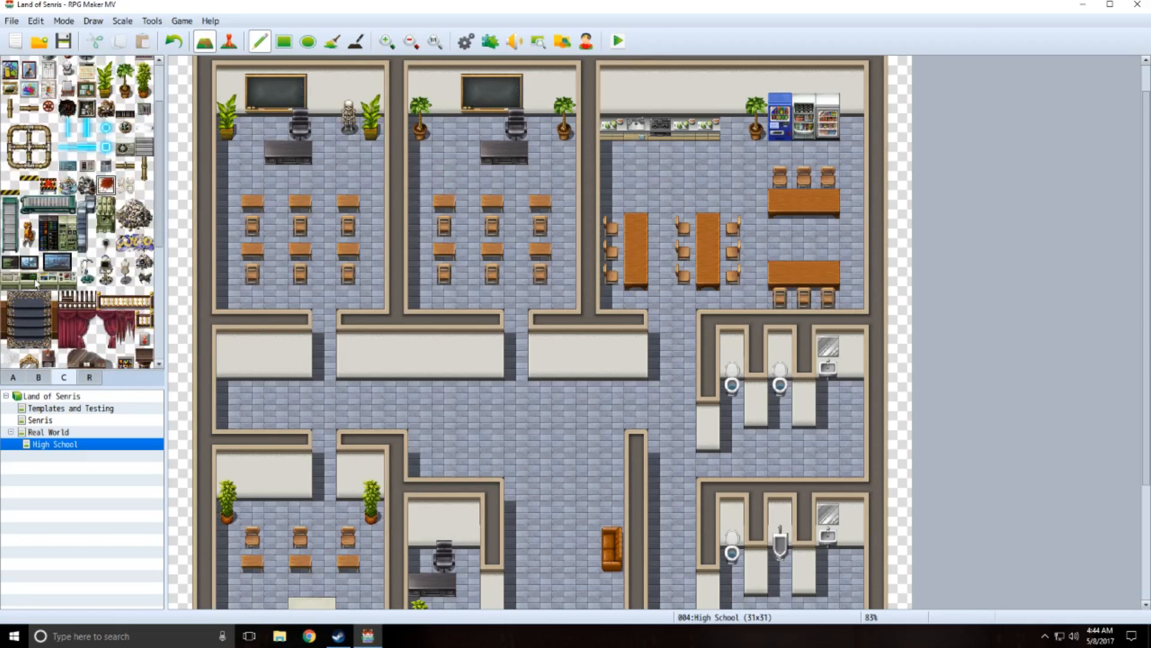
pyautogui.scroll(-3, 36, 283)
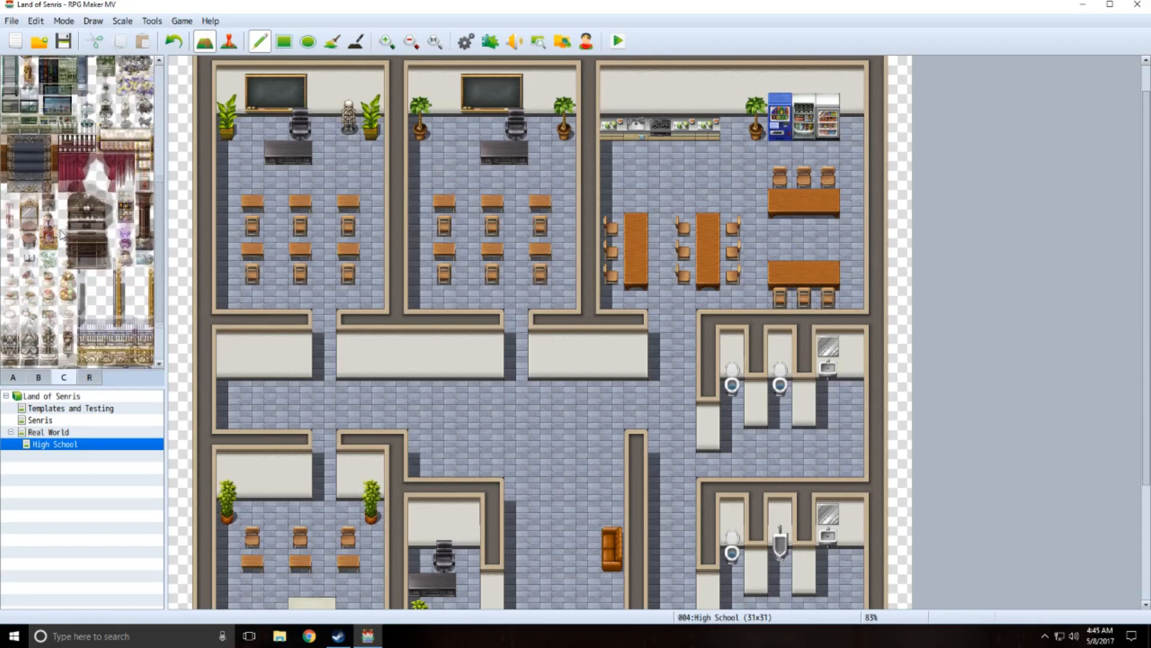
pyautogui.scroll(-2, 62, 234)
pyautogui.scroll(-2, 61, 235)
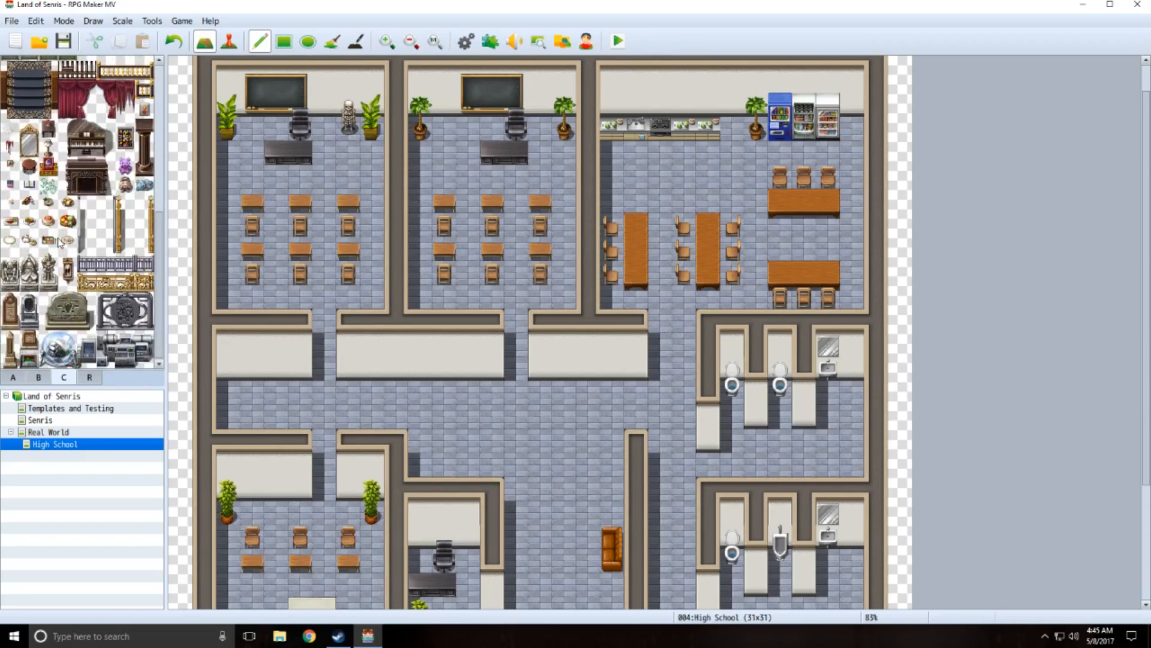
pyautogui.click(29, 224)
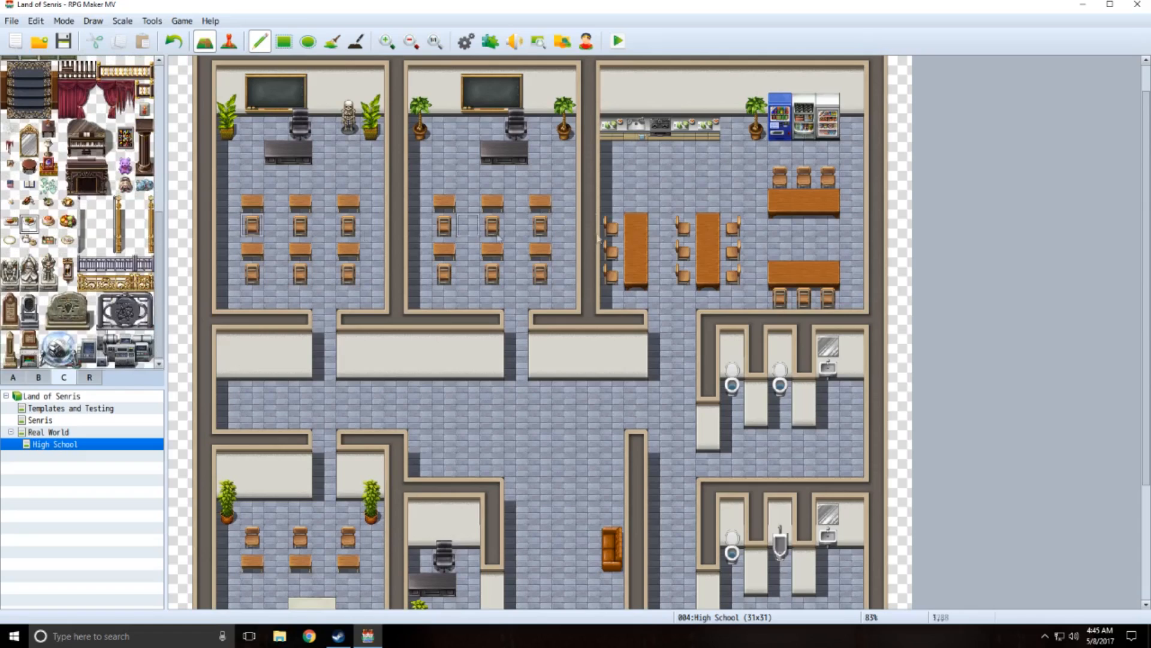
pyautogui.click(640, 229)
pyautogui.click(10, 223)
pyautogui.click(805, 197)
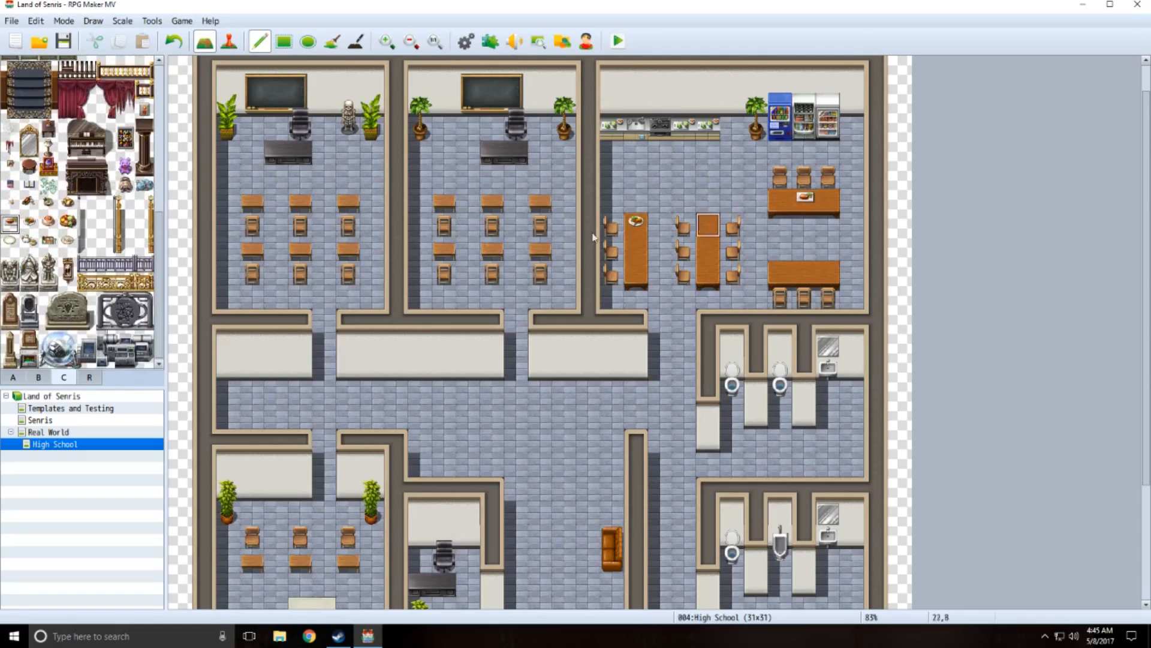
# - Place two food tiles side by side on the left and middle of the dining room's lower horizontal table
pyautogui.click(68, 223)
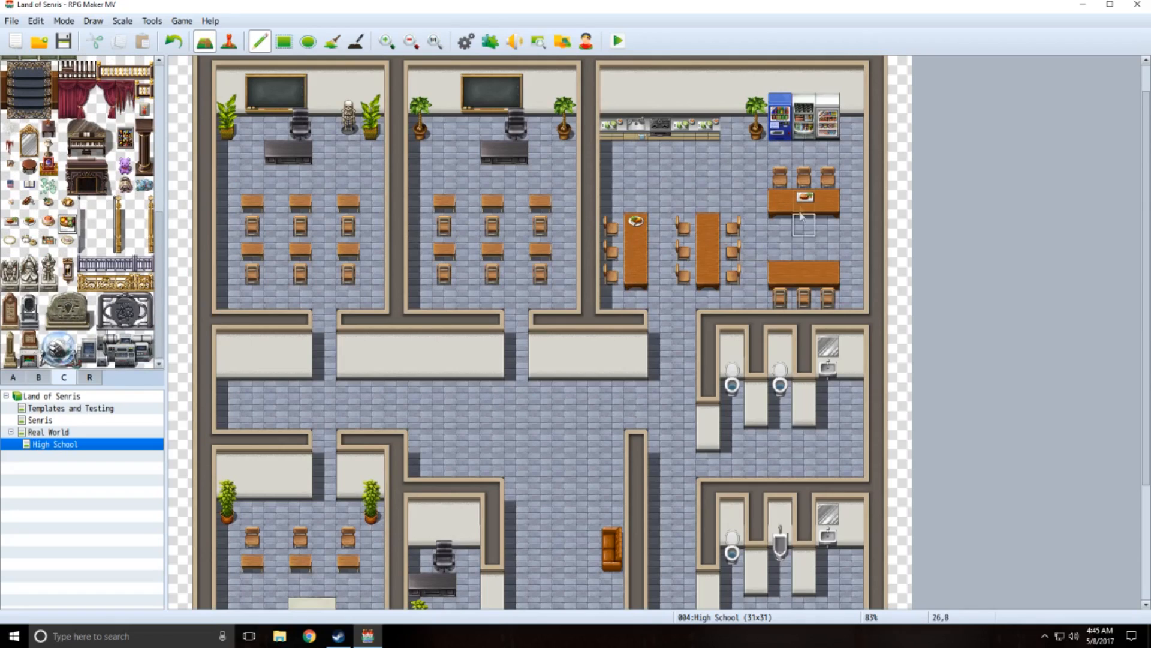
pyautogui.click(47, 243)
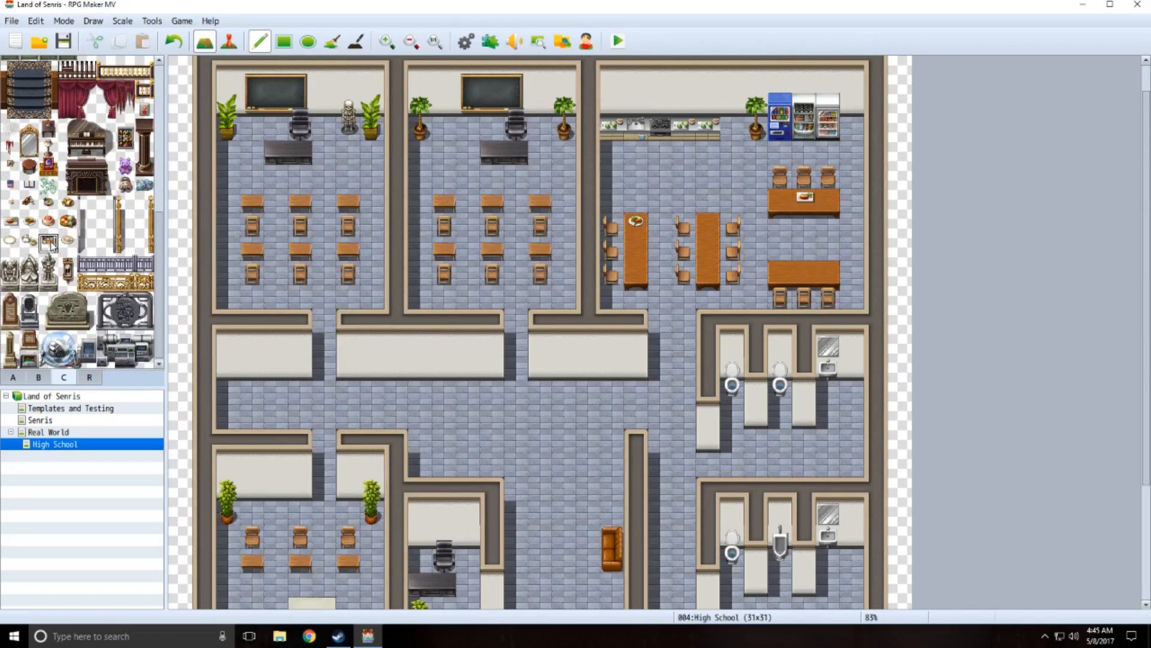
pyautogui.click(805, 270)
pyautogui.click(782, 274)
# - Place open books on four student desks in the upper-left classroom and on the front-left student desk in the upper-middle classroom
pyautogui.click(28, 185)
pyautogui.click(300, 199)
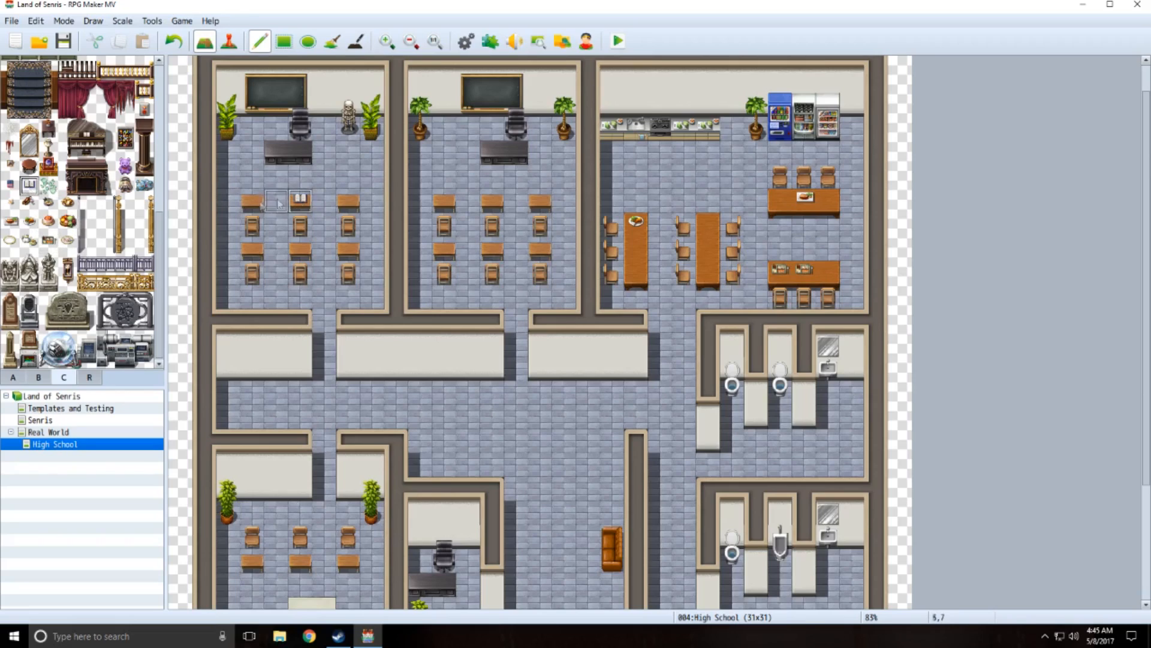
pyautogui.click(348, 200)
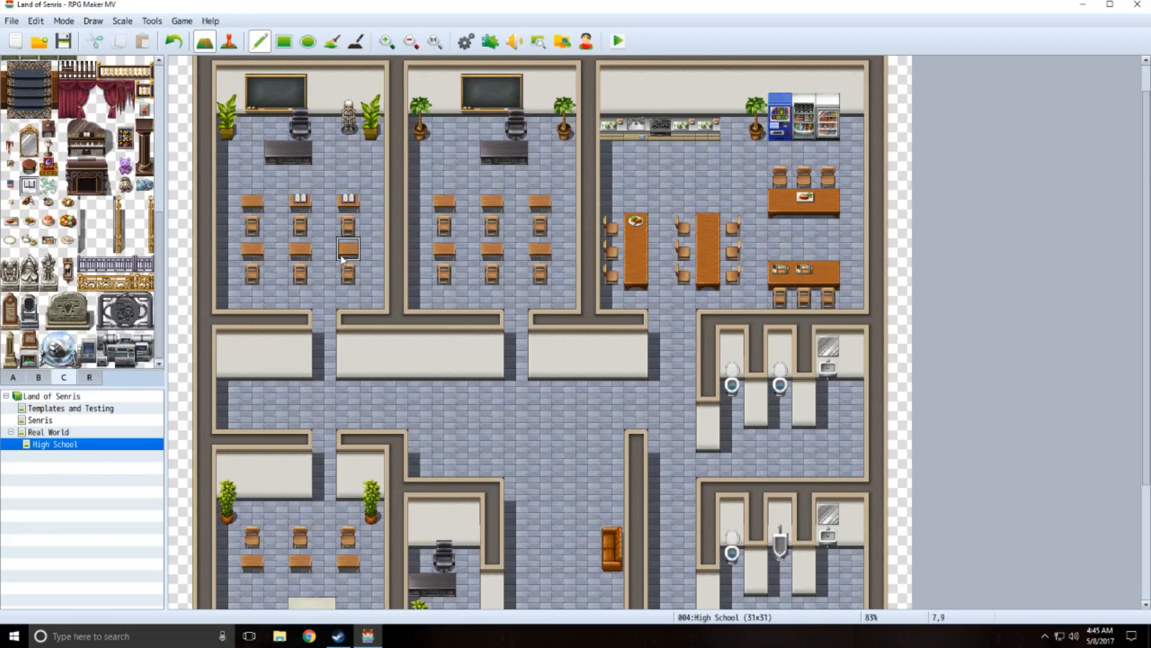
pyautogui.click(348, 247)
pyautogui.click(252, 249)
pyautogui.click(444, 200)
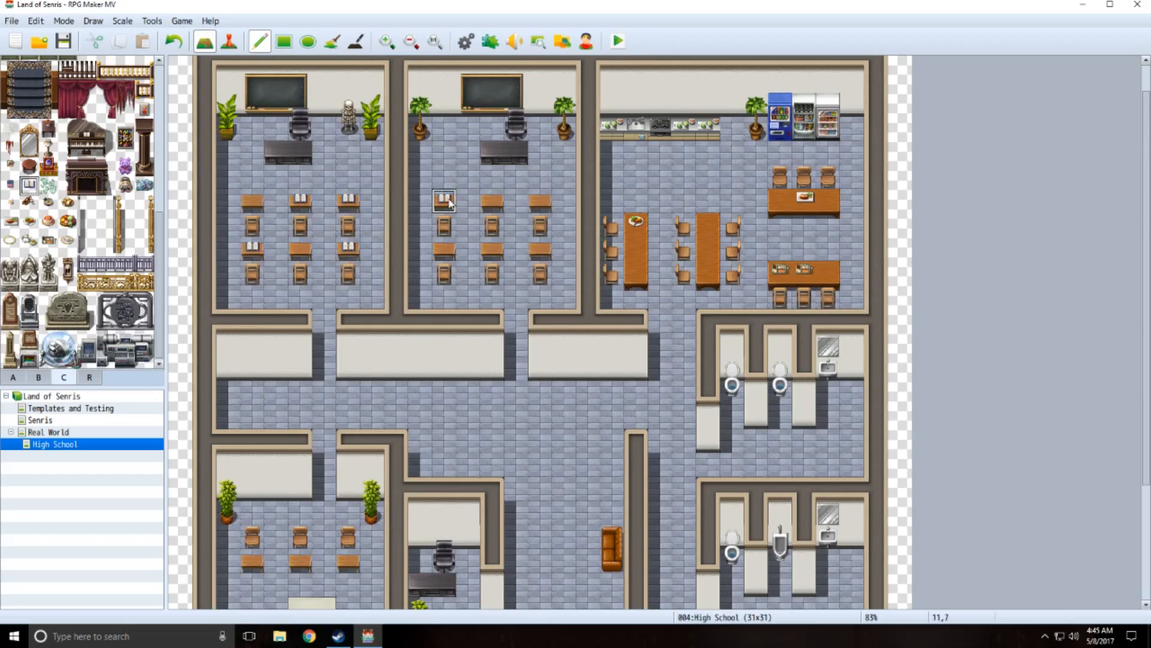
# - Place small closed books on the upper-middle classroom's front-middle, rear-middle and rear-right student desks
pyautogui.click(10, 185)
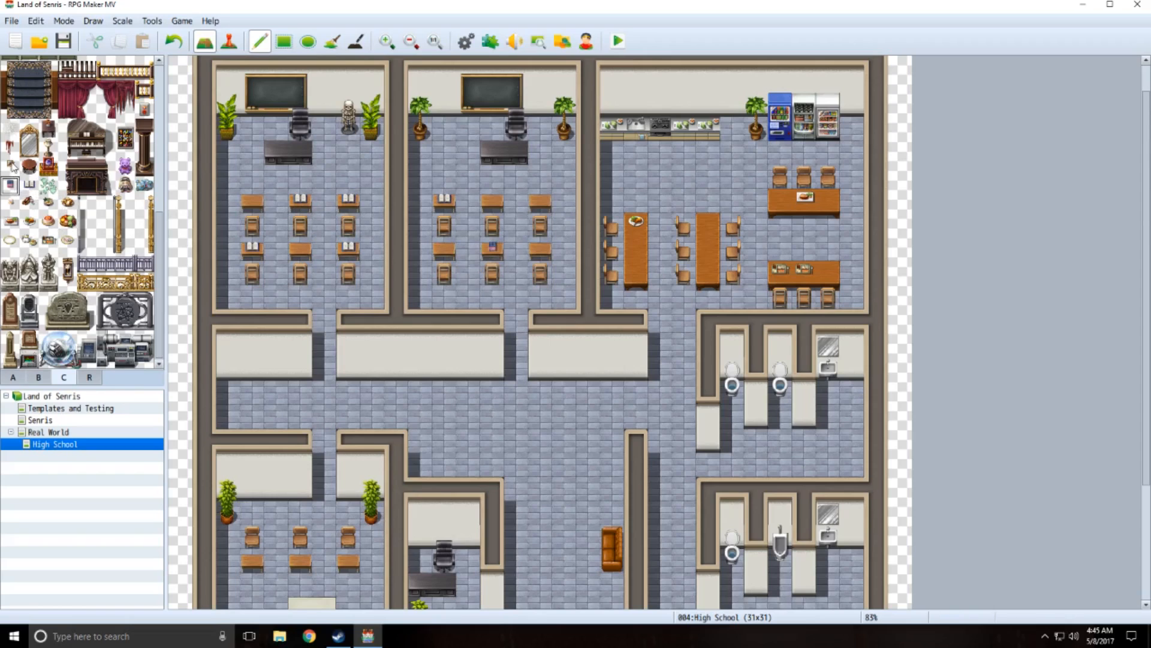
pyautogui.scroll(4, 105, 222)
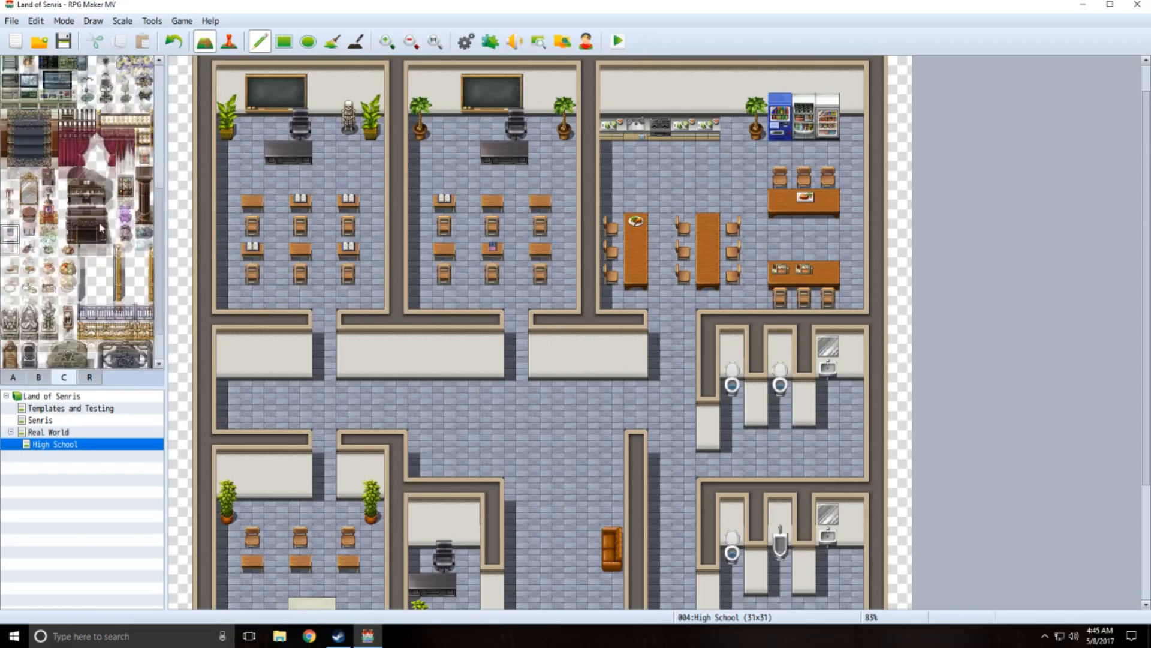
pyautogui.scroll(-4, 105, 174)
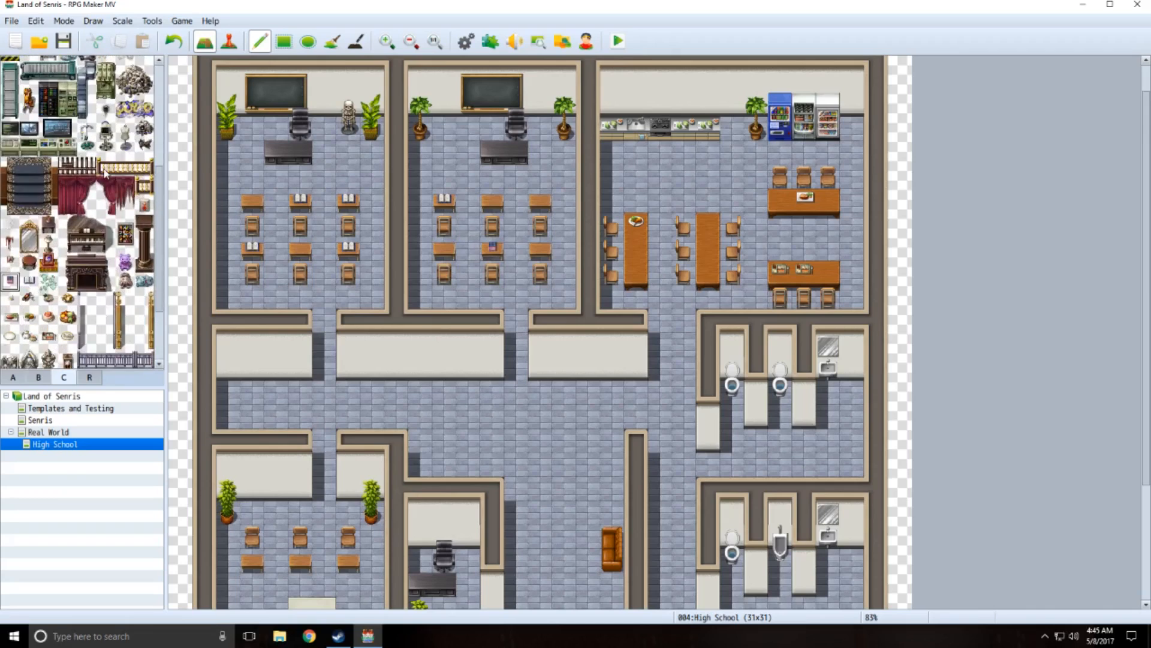
pyautogui.click(493, 201)
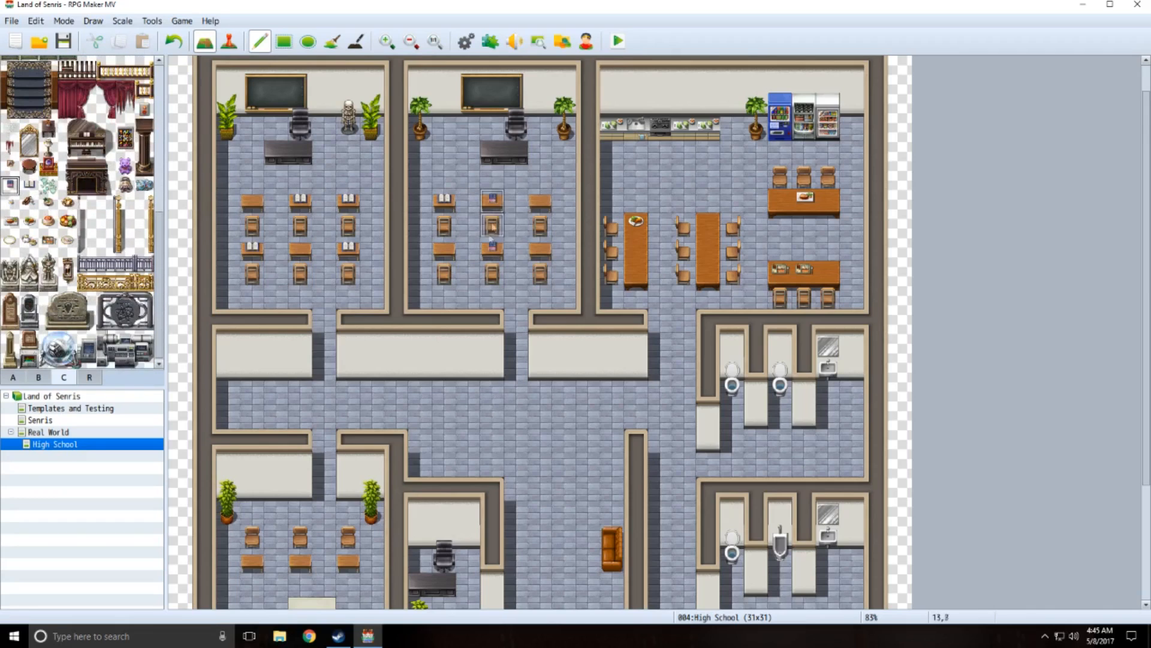
pyautogui.click(540, 247)
# - Place open books on the teacher's desks in all three classrooms and on the lower classroom's middle student desk
pyautogui.scroll(2, 324, 192)
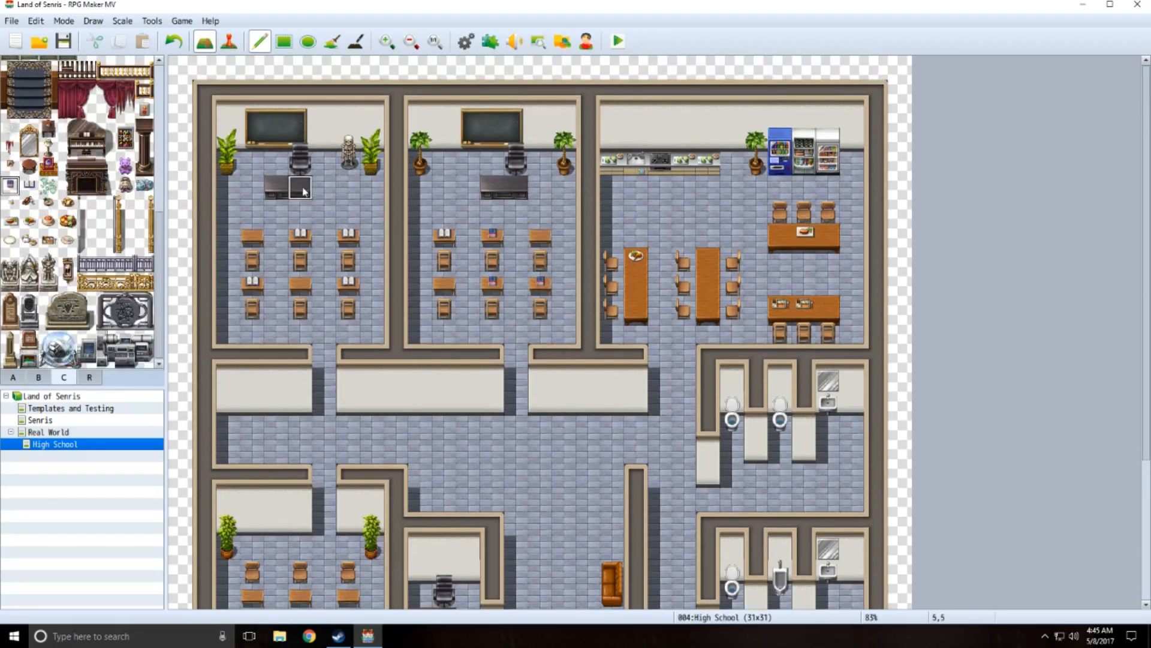
pyautogui.click(28, 184)
pyautogui.click(300, 185)
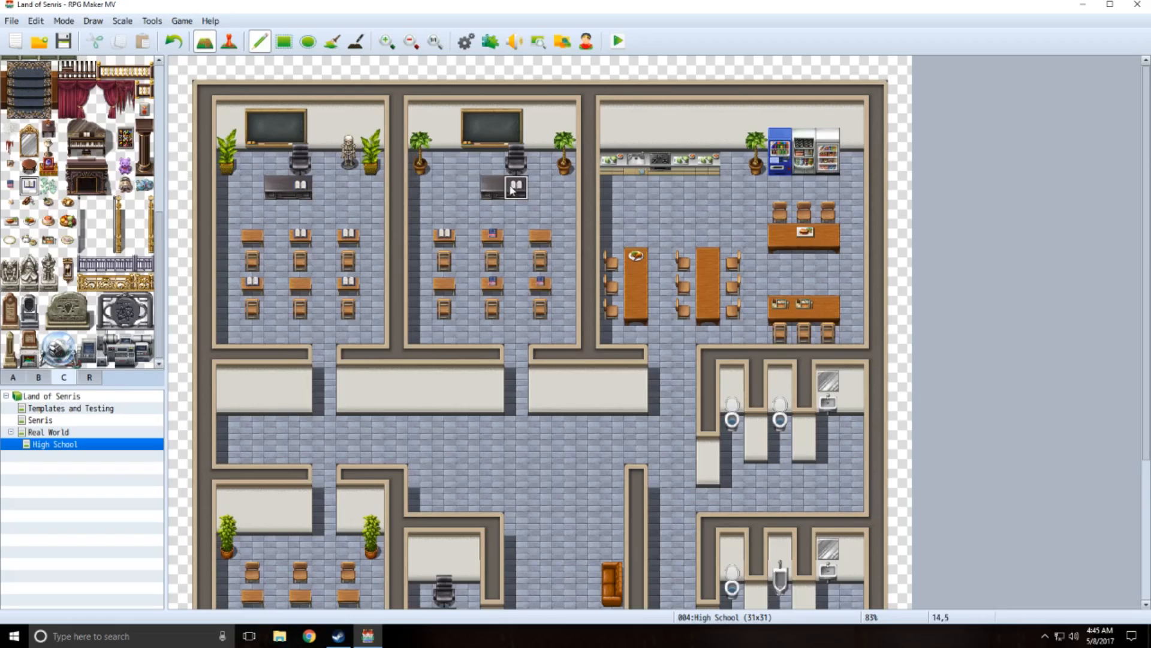
pyautogui.scroll(-3, 454, 300)
pyautogui.scroll(-1, 454, 299)
pyautogui.click(300, 486)
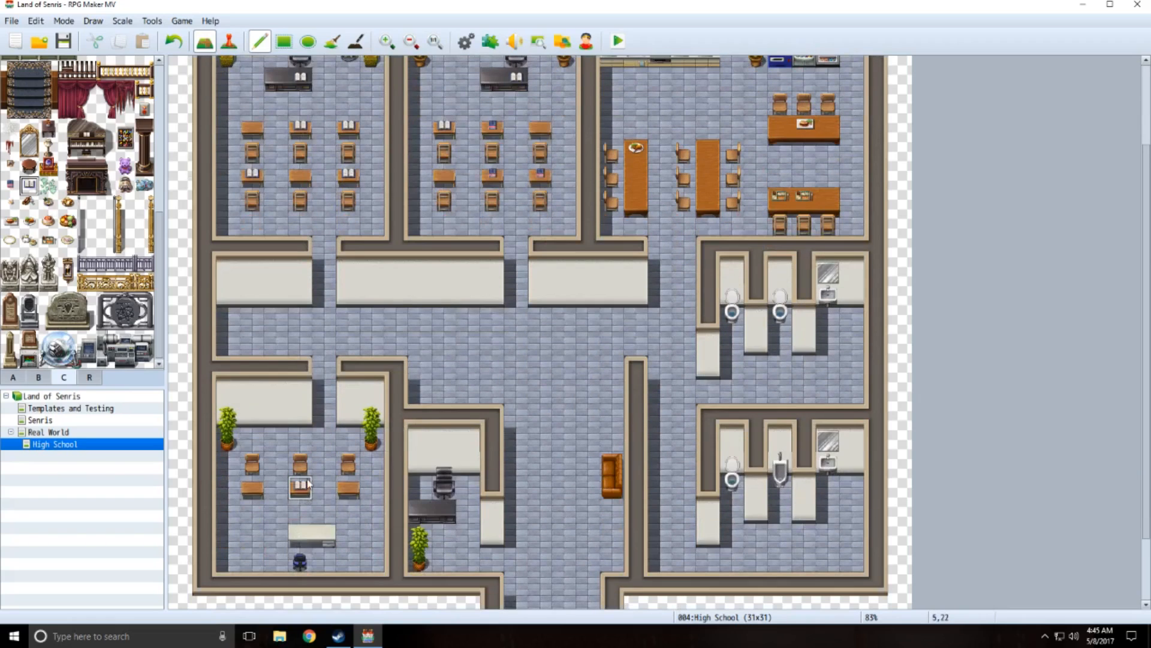
pyautogui.click(324, 533)
# - Reshape the entrance alcove below the hall by copying floor and wall tiles so both sides step inward symmetrically
pyautogui.scroll(3, 84, 222)
pyautogui.scroll(4, 84, 222)
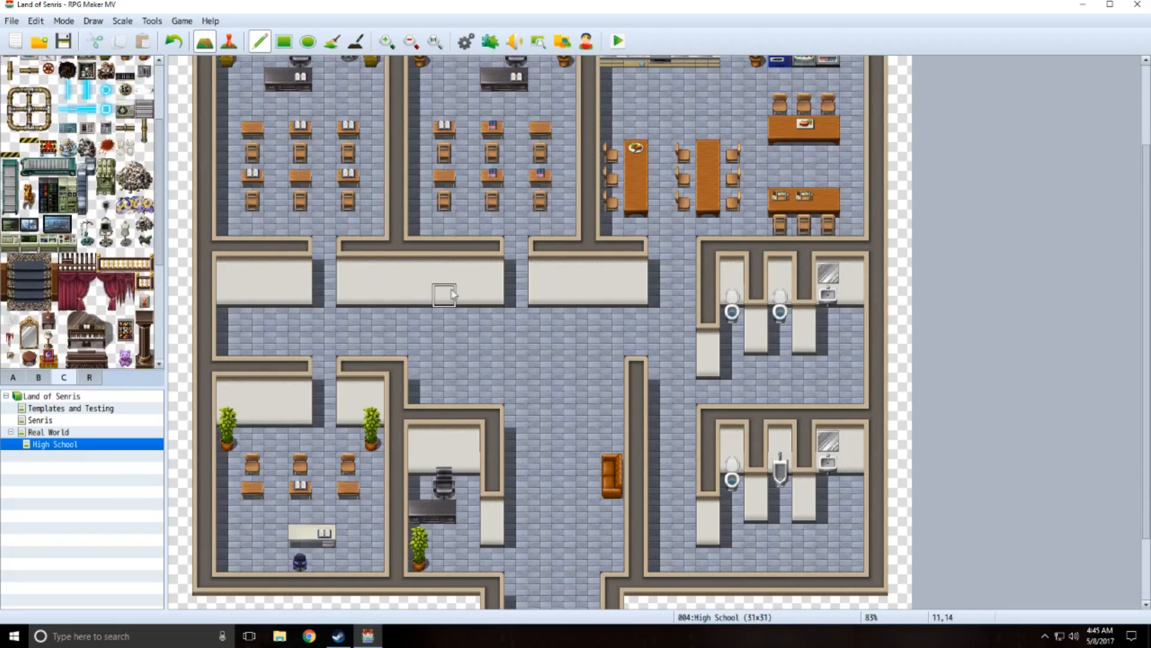
pyautogui.scroll(-2, 454, 294)
pyautogui.scroll(-2, 453, 293)
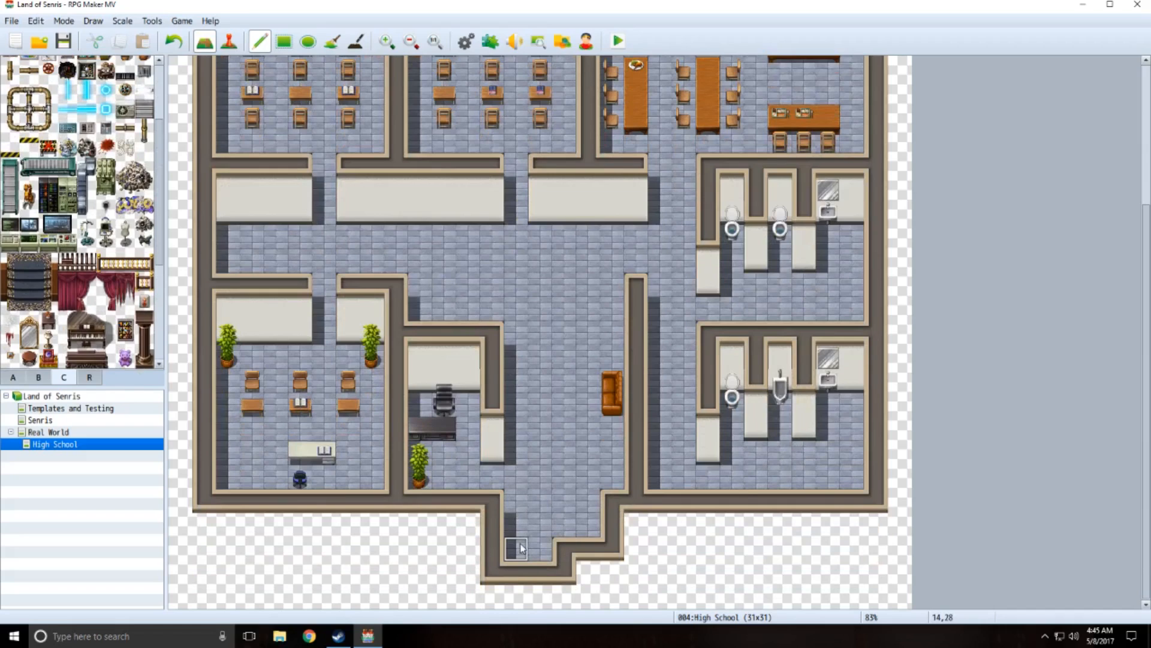
pyautogui.moveTo(519, 550); pyautogui.dragTo(557, 565, button='right')
pyautogui.click(578, 568)
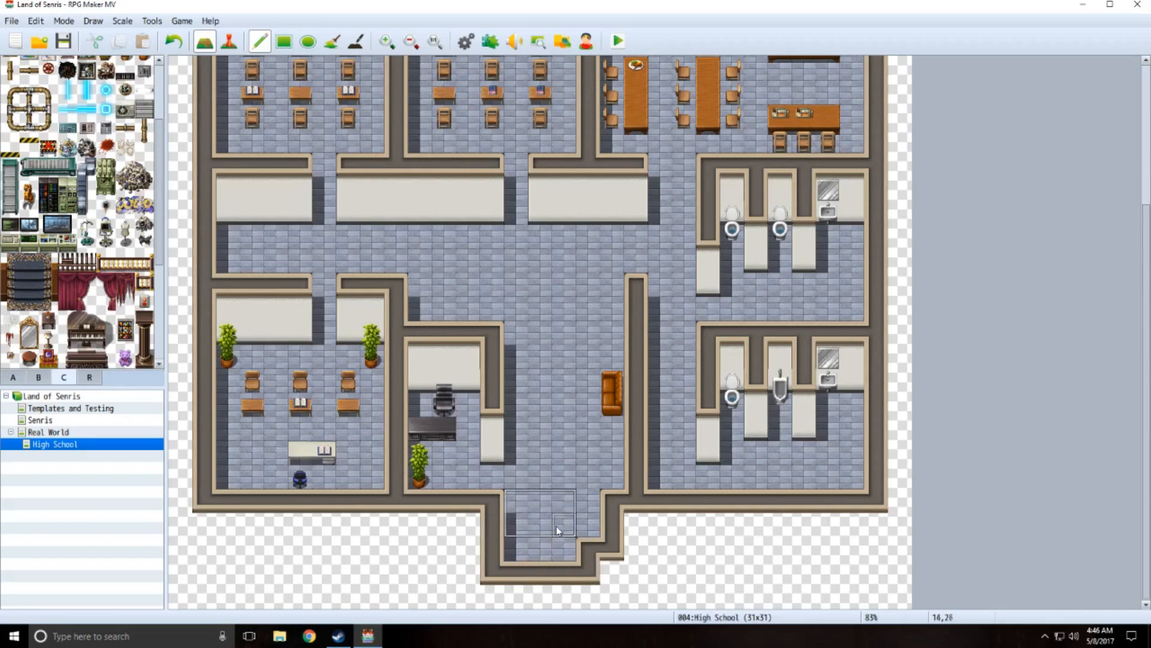
pyautogui.rightClick(521, 559)
pyautogui.rightClick(586, 551)
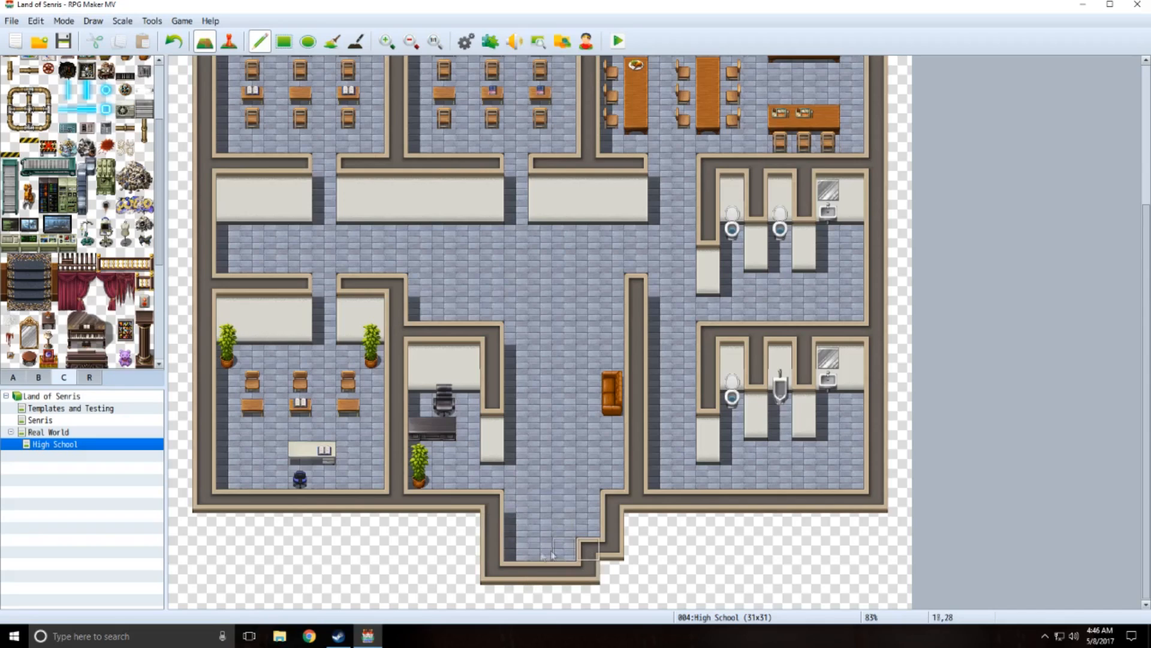
pyautogui.click(518, 553)
pyautogui.click(490, 571)
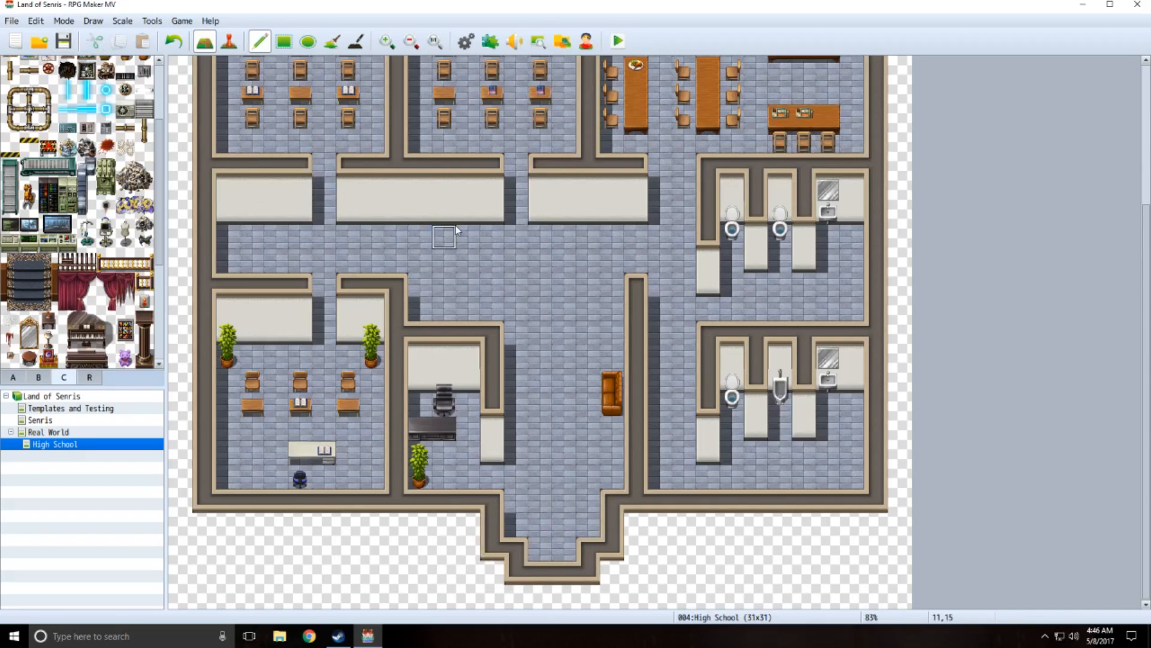
# - Switch to event editing and start a quick Door event on the left tile of the school entrance on the Real World map
pyautogui.press('F6')
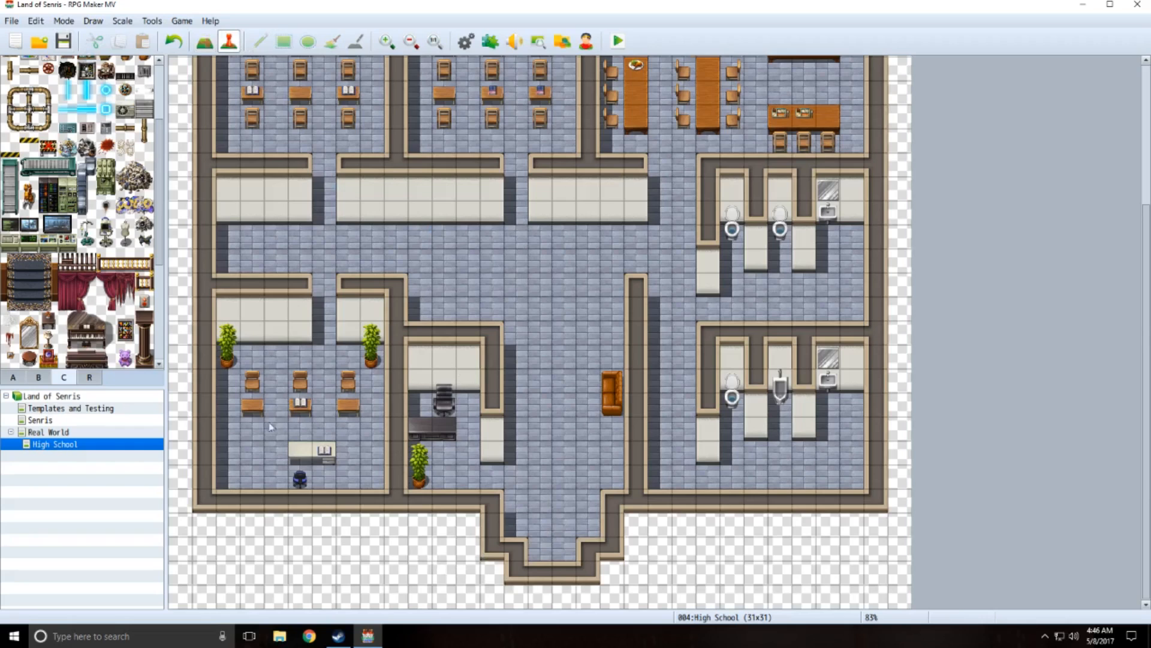
pyautogui.click(53, 434)
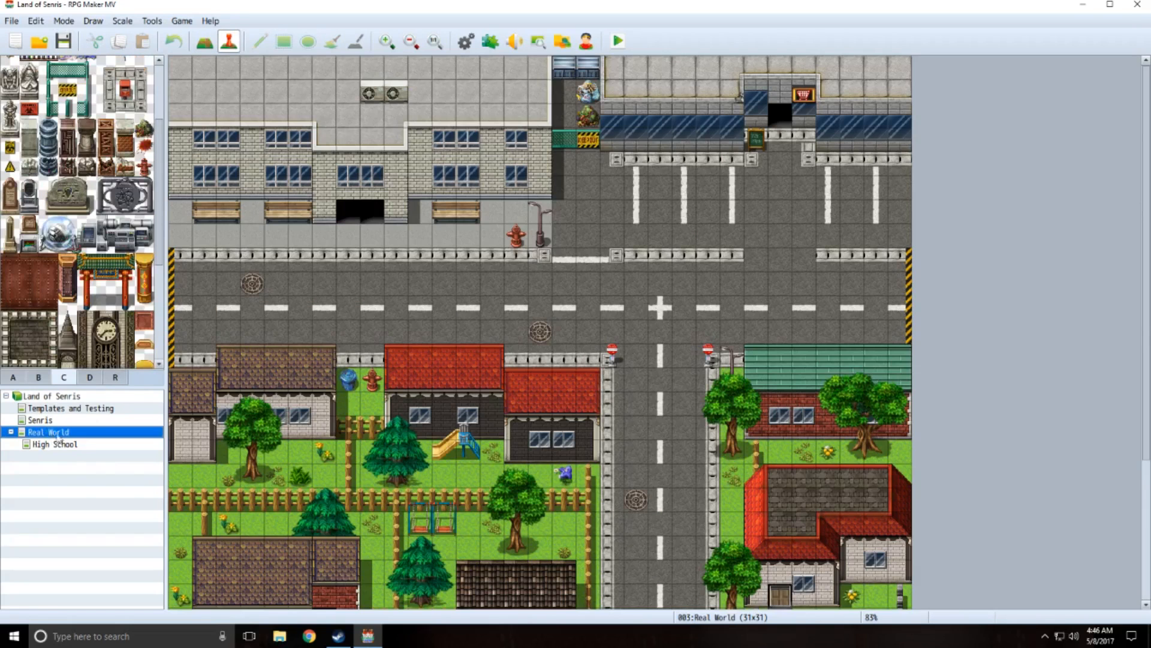
pyautogui.rightClick(351, 217)
pyautogui.moveTo(404, 313)
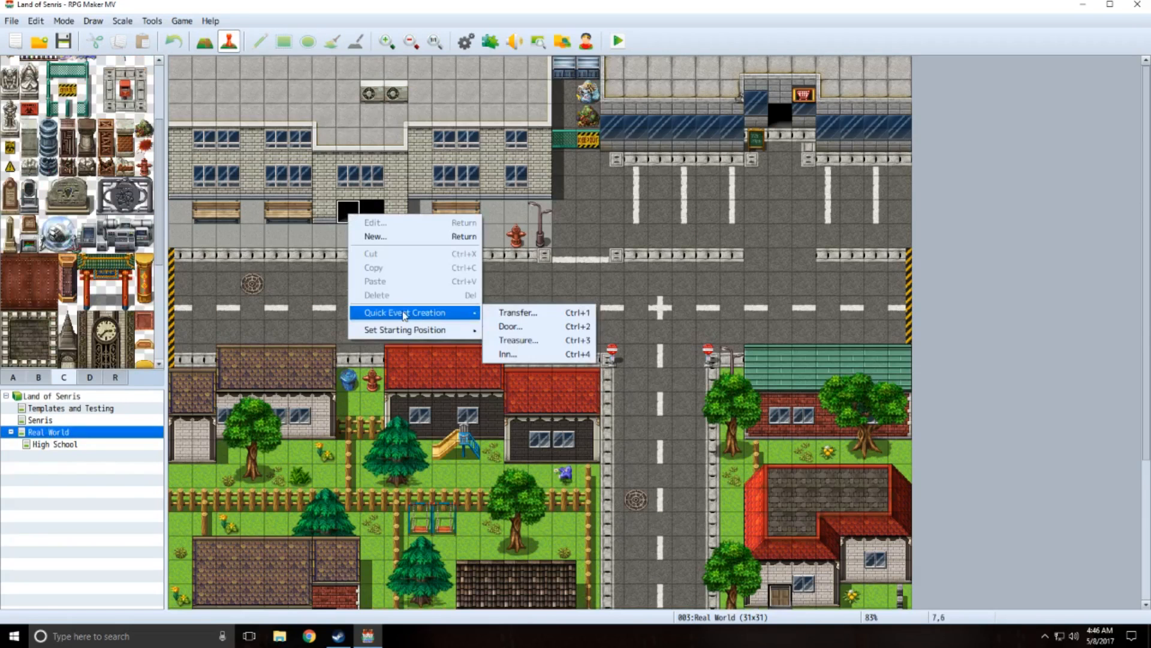
pyautogui.click(510, 326)
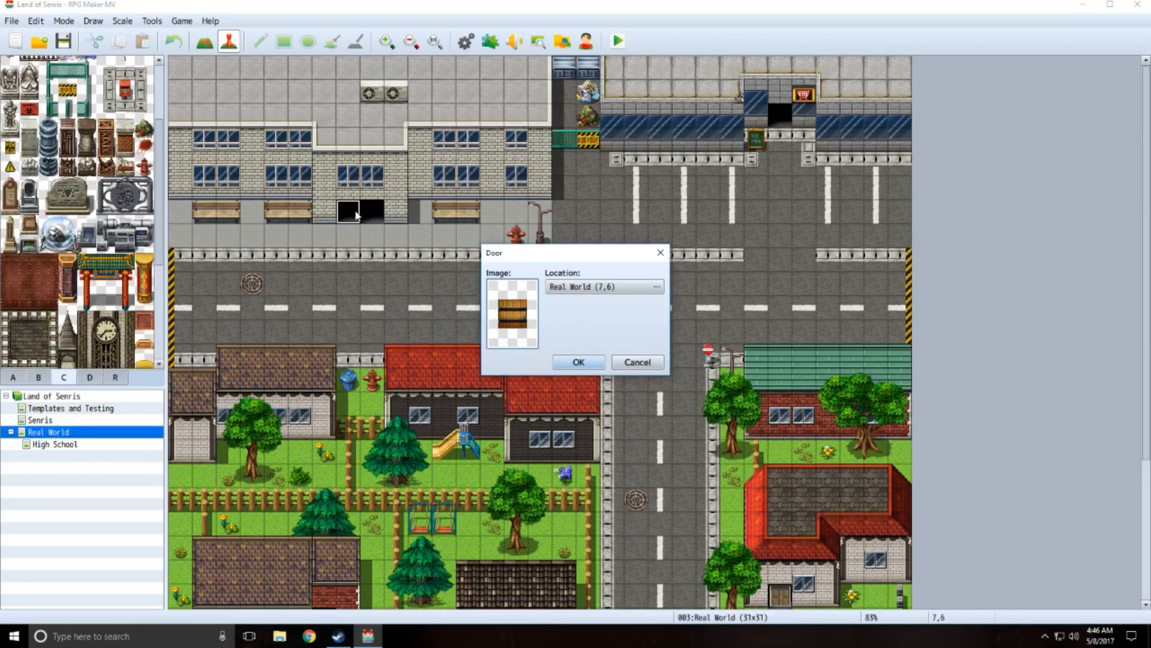
# - Set the door event's image to the blue glass double door from the !SF_Door1_Medium sheet
pyautogui.doubleClick(536, 311)
pyautogui.scroll(-2, 435, 329)
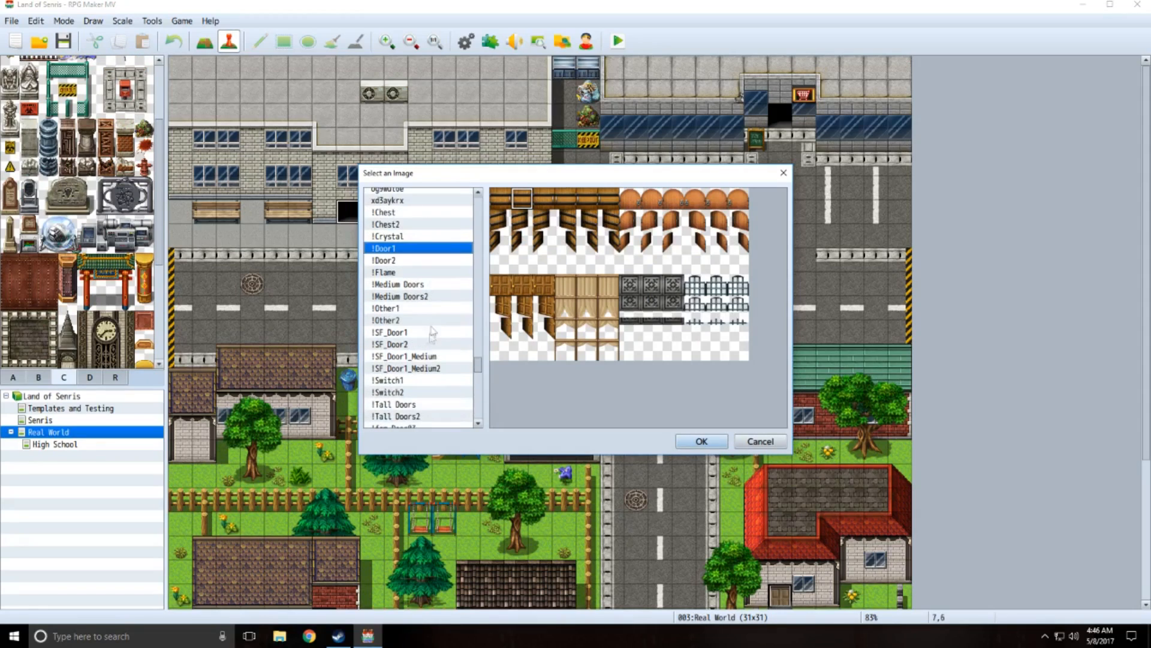
pyautogui.click(399, 358)
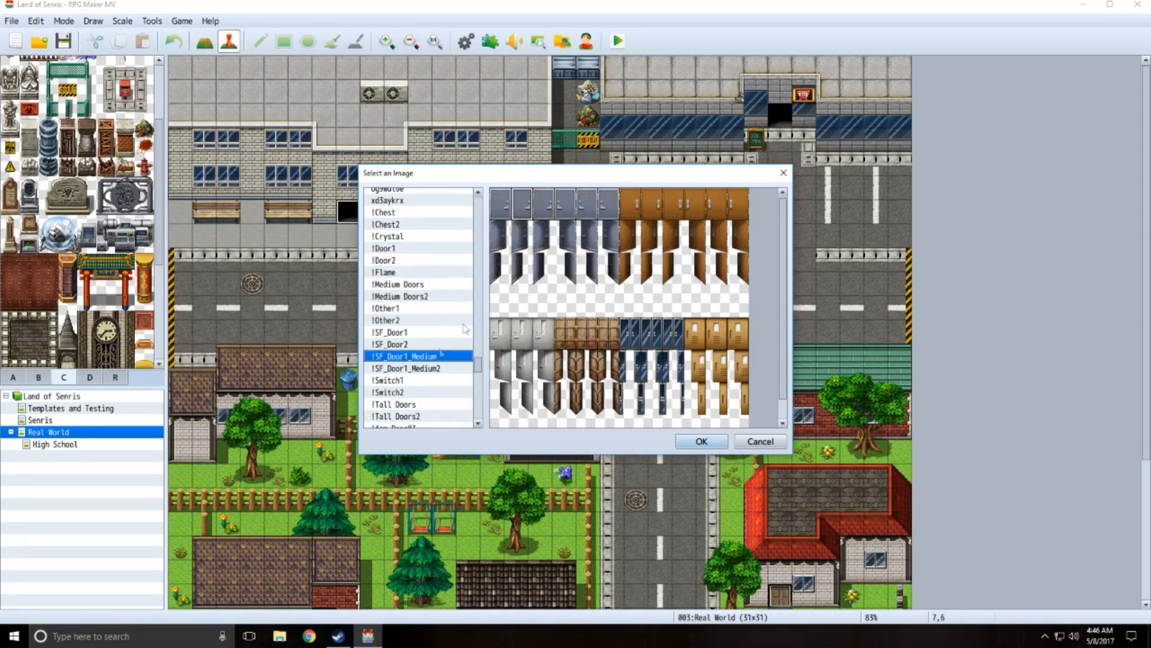
pyautogui.click(420, 370)
pyautogui.click(430, 357)
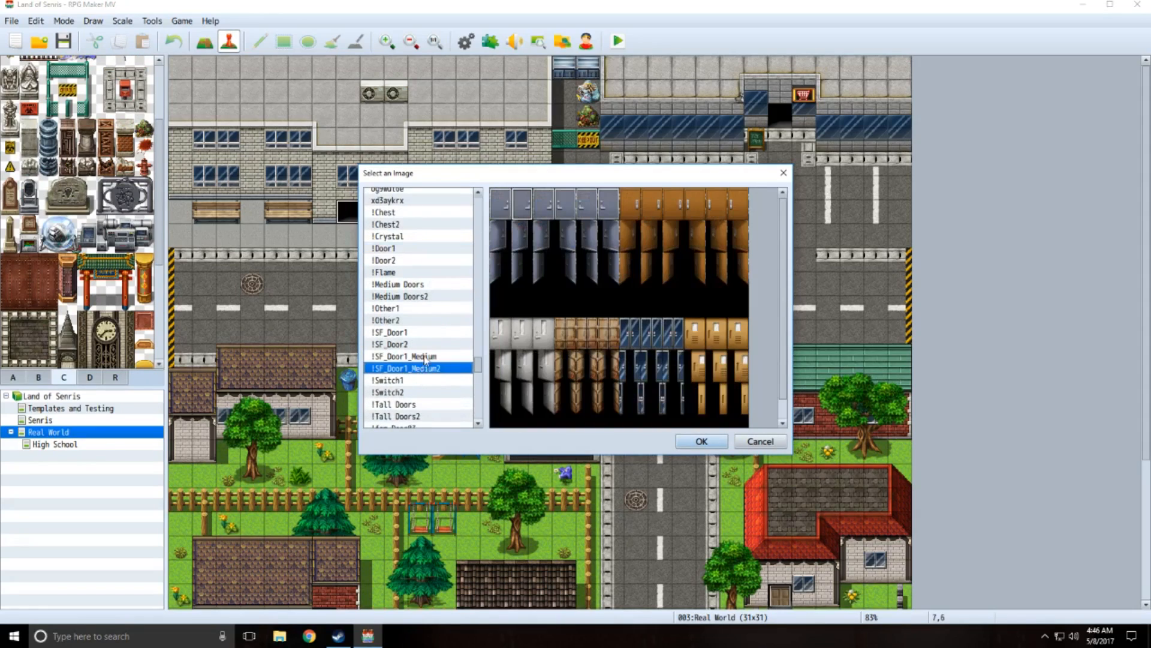
pyautogui.click(403, 333)
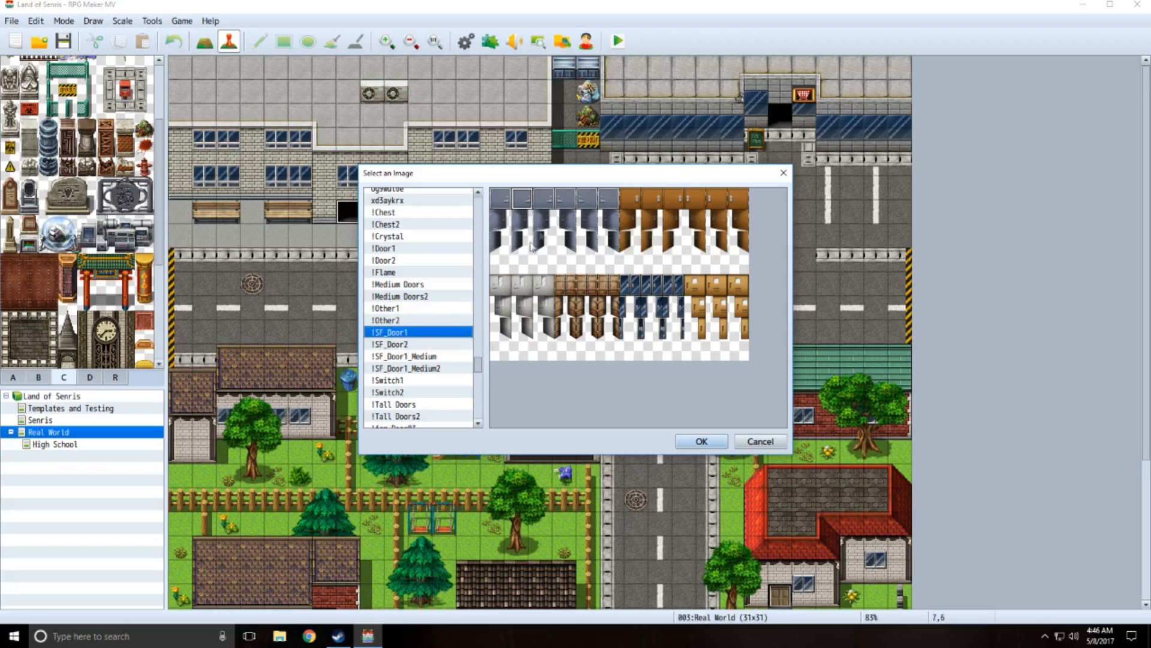
pyautogui.click(411, 357)
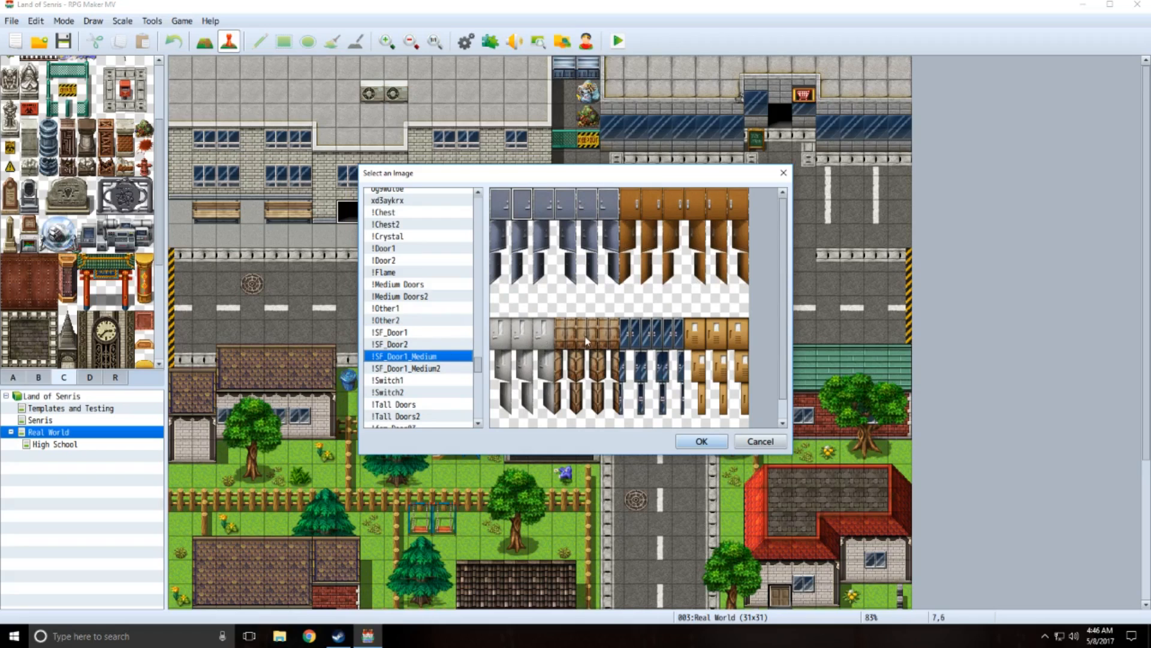
pyautogui.click(651, 334)
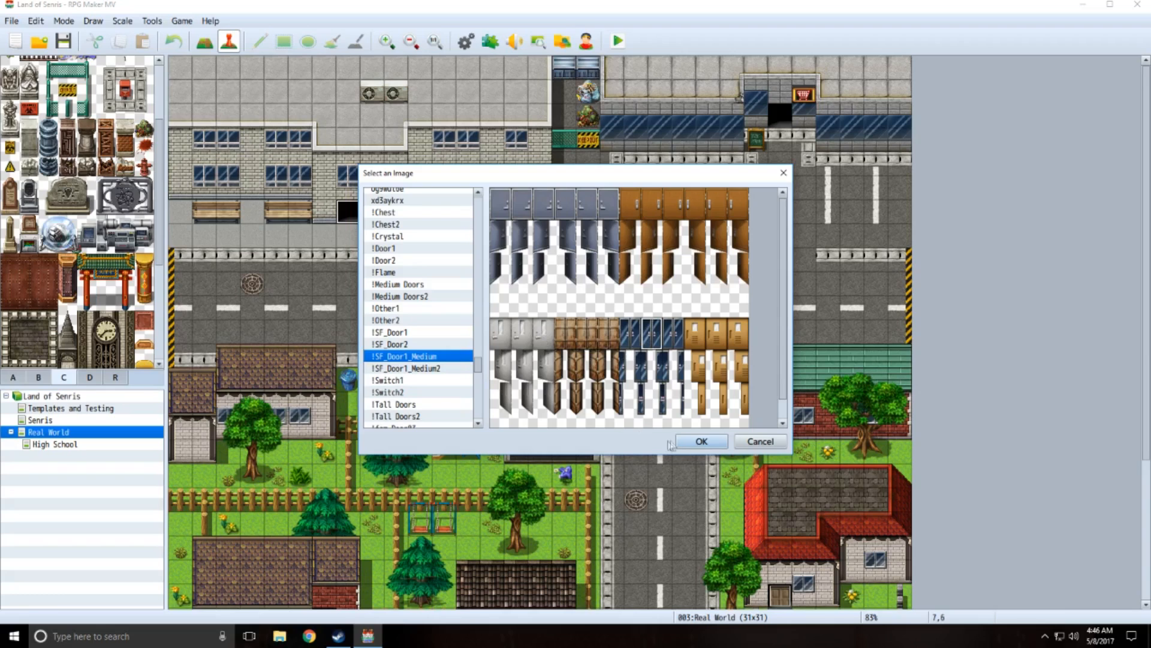
pyautogui.click(689, 443)
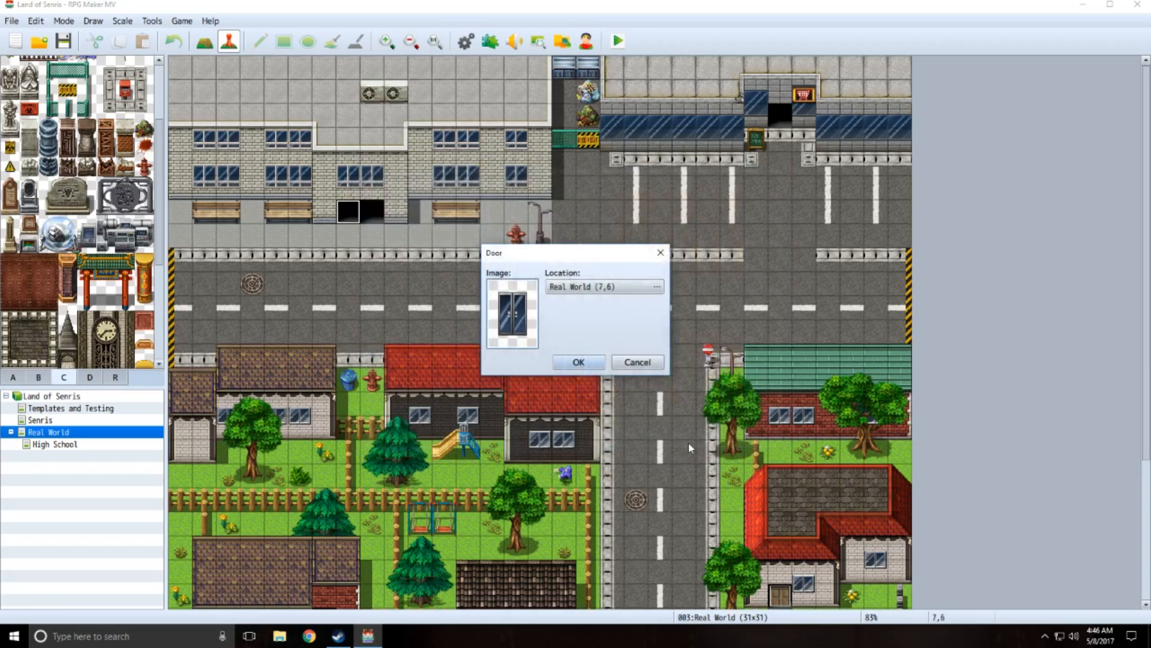
# - Set the door's destination to High School (15,28), the left floor tile inside the entrance alcove, and create the event
pyautogui.click(609, 291)
pyautogui.click(308, 172)
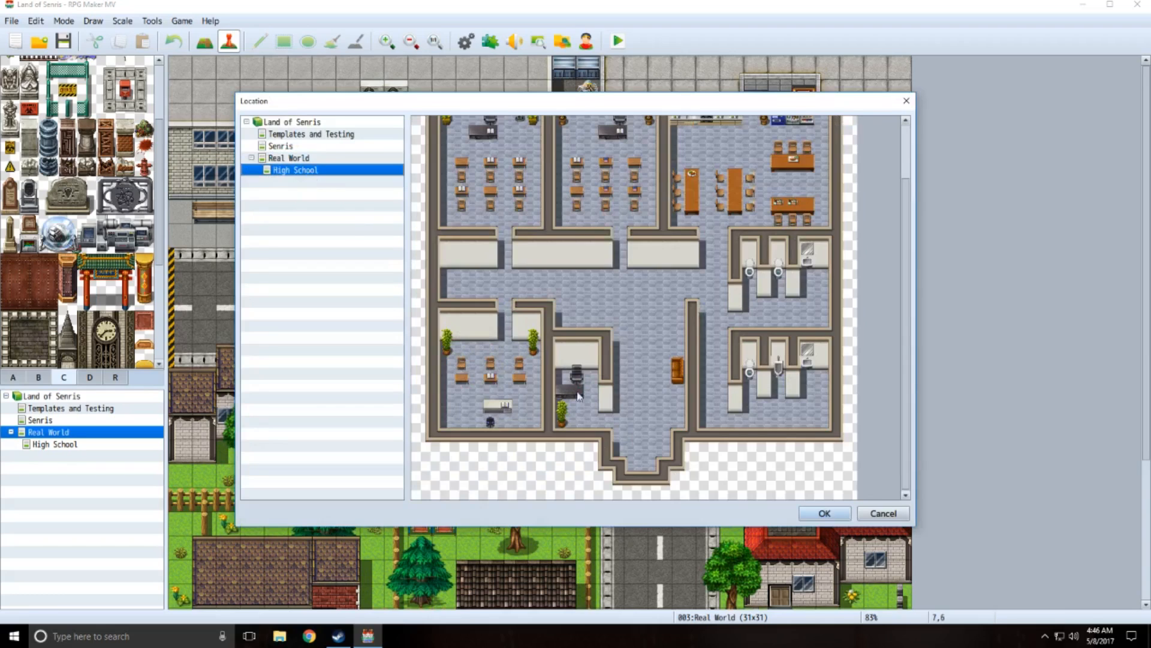
pyautogui.click(641, 466)
pyautogui.click(824, 514)
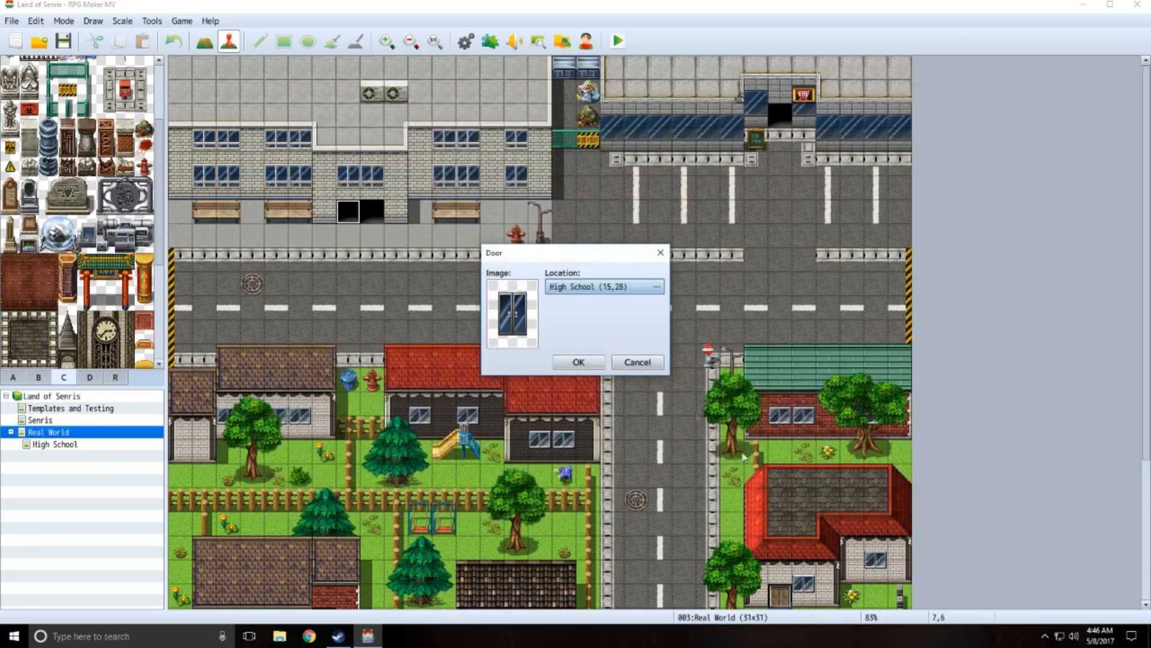
pyautogui.click(594, 363)
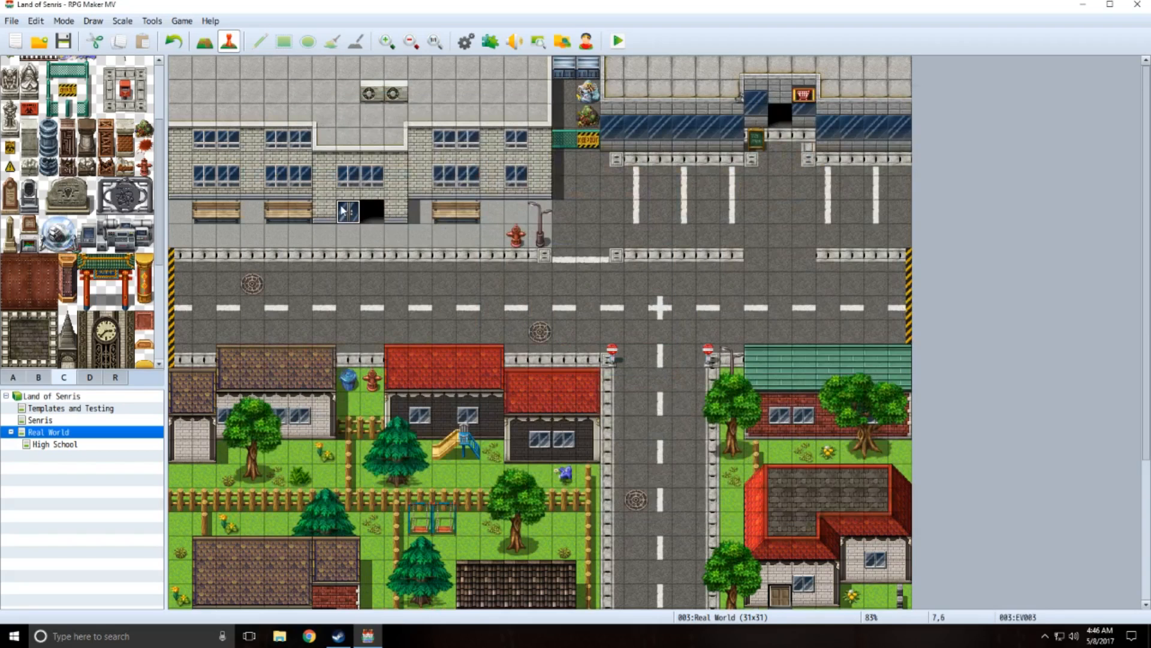
# - Duplicate the door event onto the right tile of the school entrance and change its transfer destination to High School (16,28)
pyautogui.click(374, 218)
pyautogui.hotkey('ctrl', 'v')
pyautogui.doubleClick(374, 218)
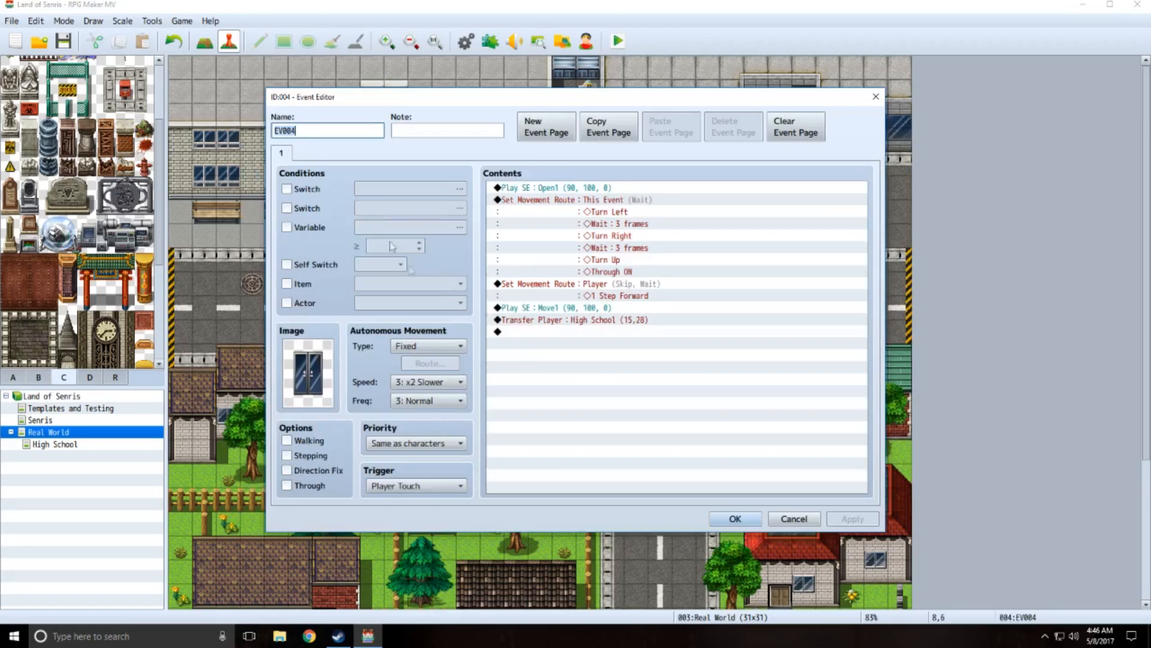
pyautogui.click(557, 308)
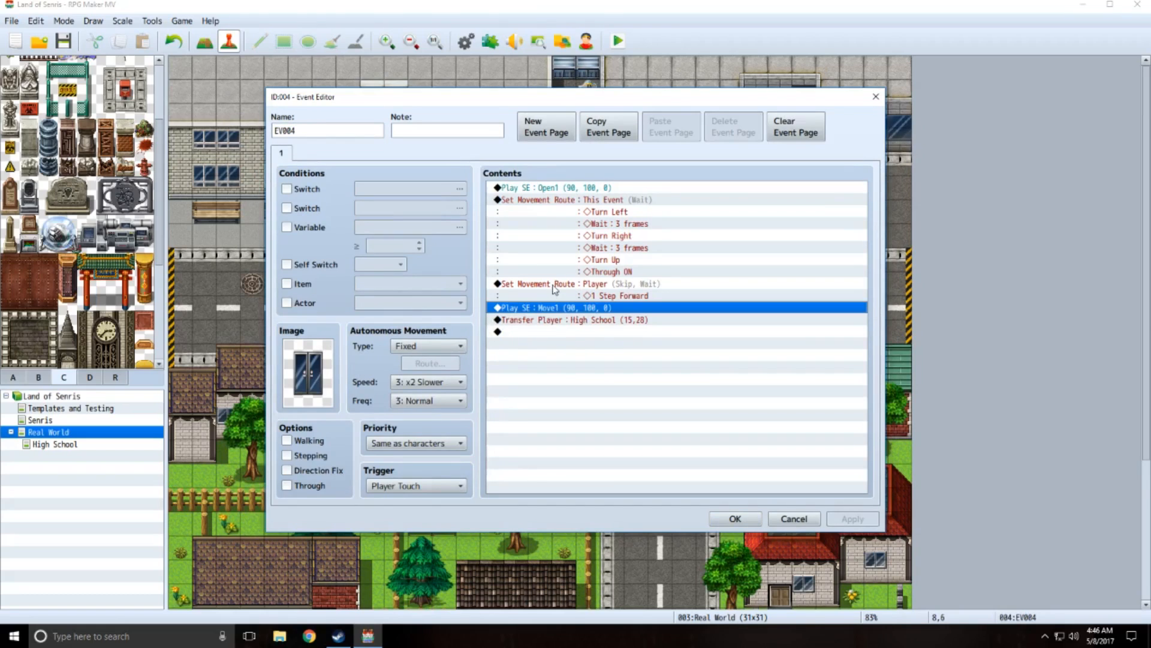
pyautogui.click(555, 288)
pyautogui.doubleClick(555, 320)
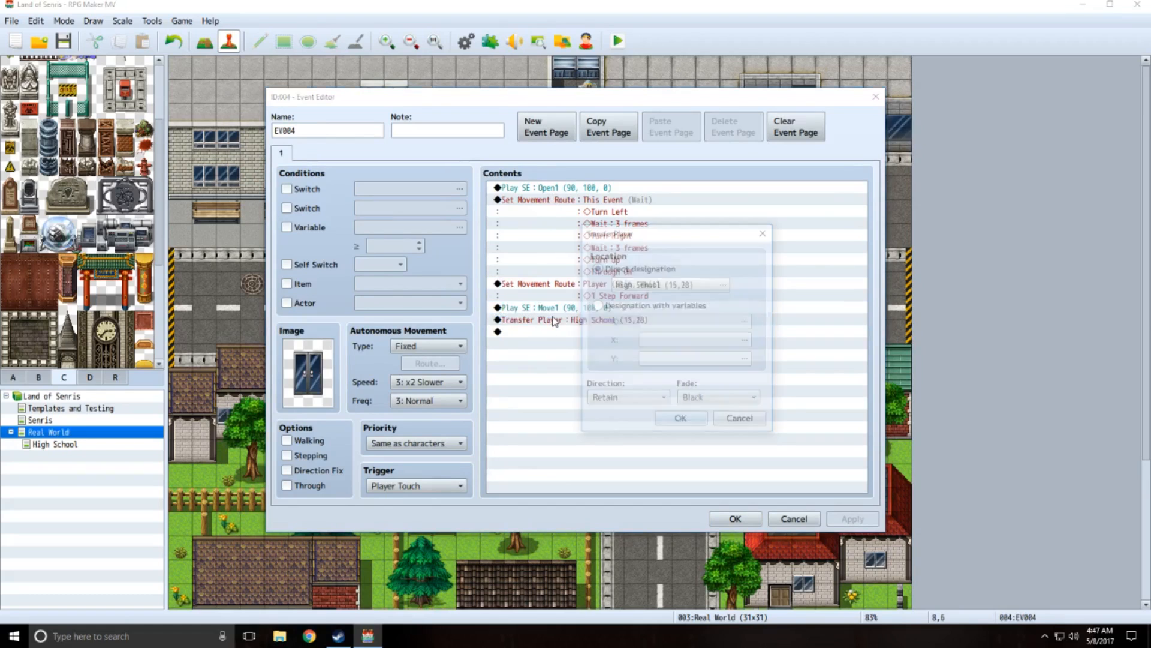
pyautogui.click(666, 287)
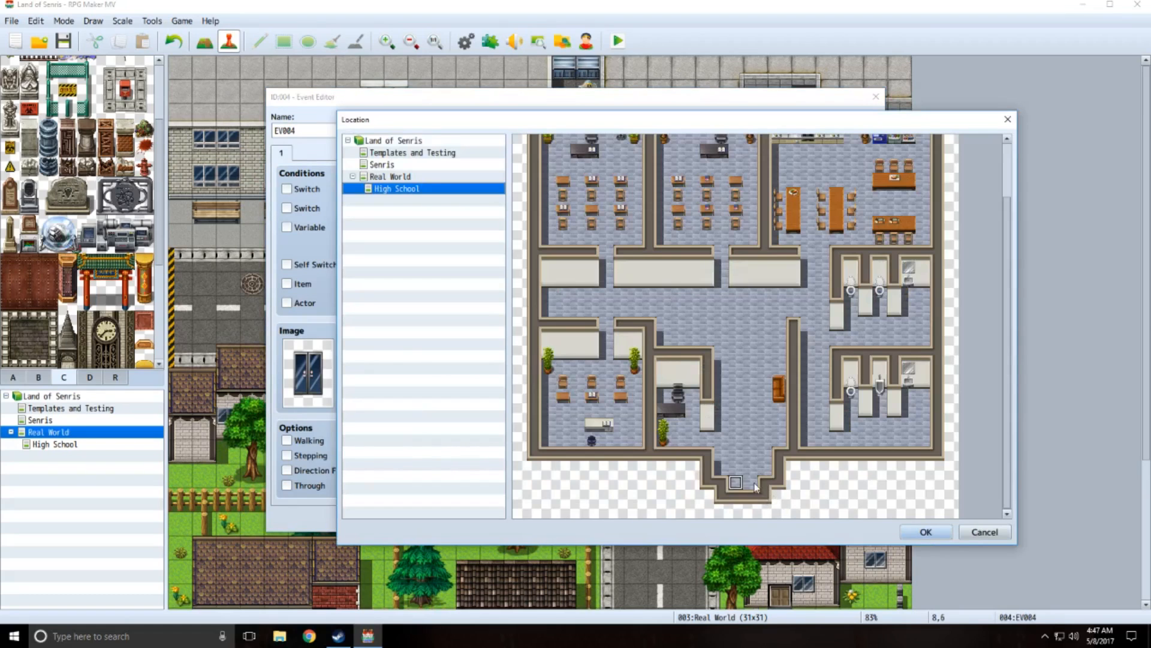
pyautogui.click(926, 532)
pyautogui.click(680, 415)
pyautogui.click(735, 518)
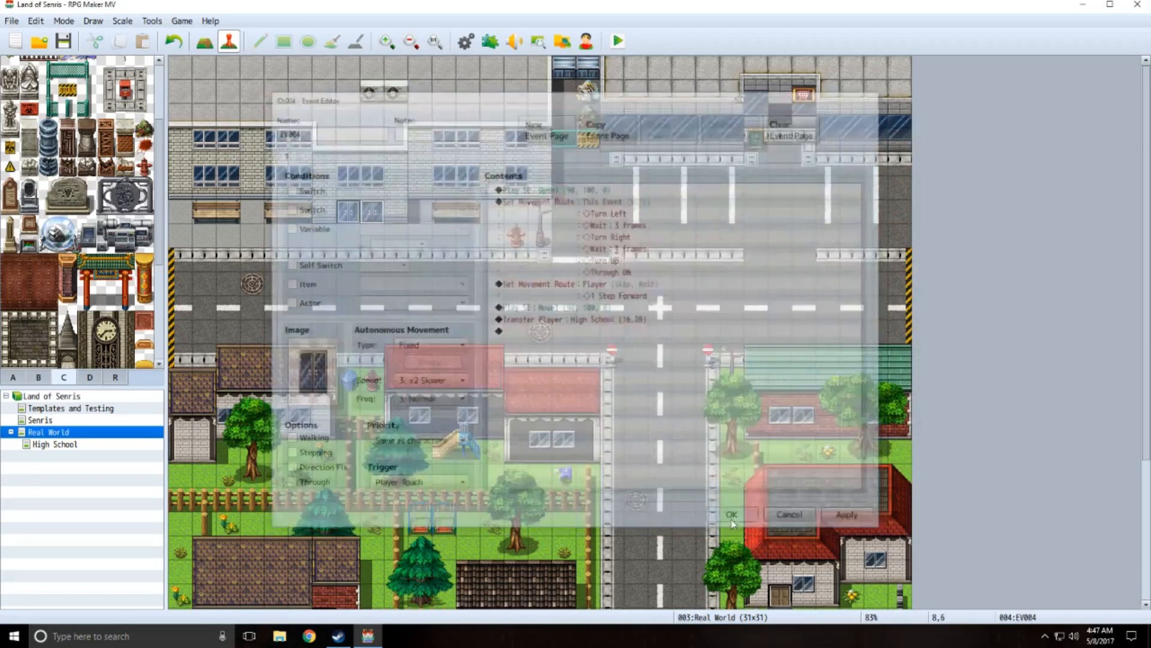
# - On the High School map, create a quick Transfer event on the alcove's bottom wall at (15,29) leading to Real World (7,7)
pyautogui.click(40, 444)
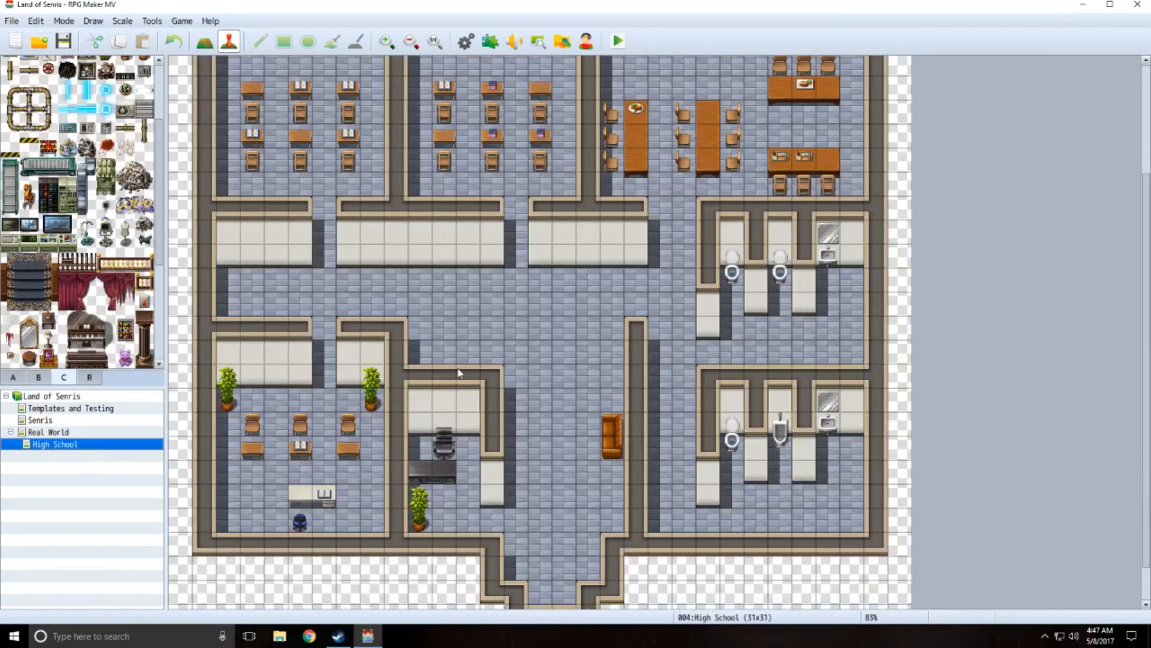
pyautogui.scroll(-2, 393, 429)
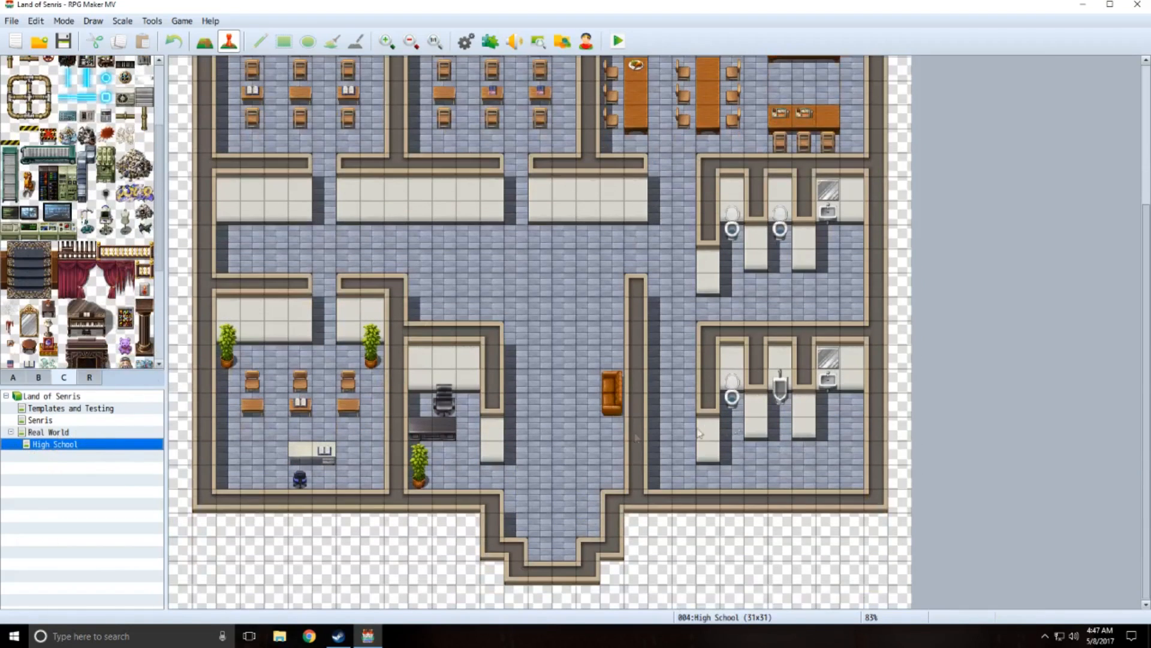
pyautogui.click(537, 557)
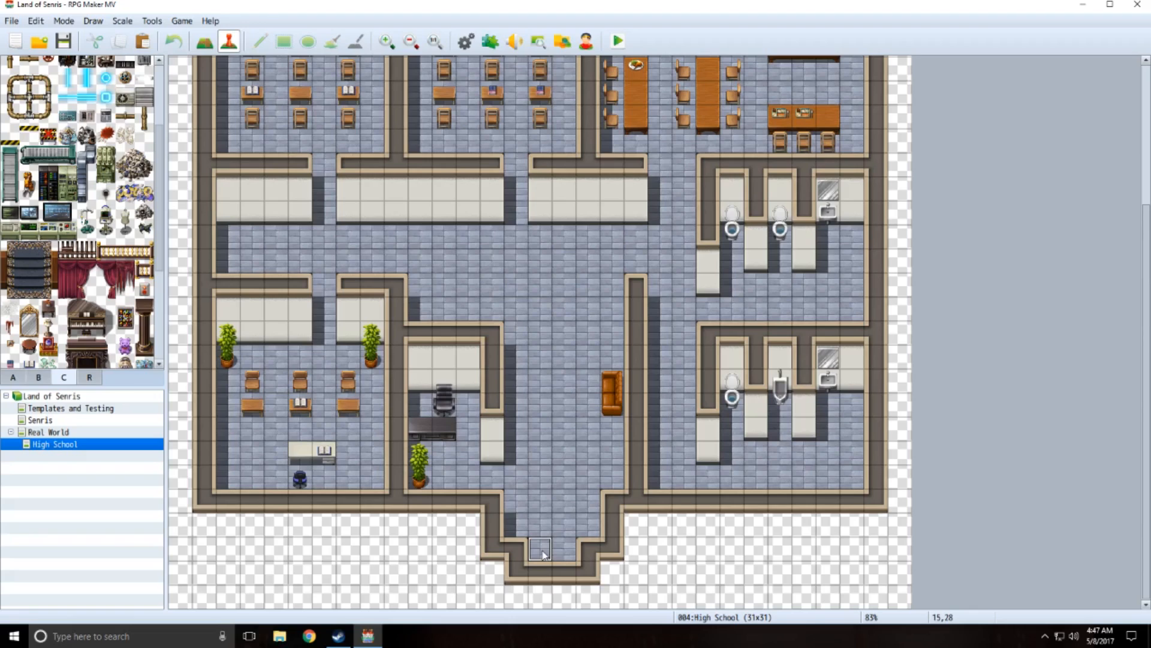
pyautogui.click(540, 579)
pyautogui.rightClick(540, 578)
pyautogui.moveTo(631, 621)
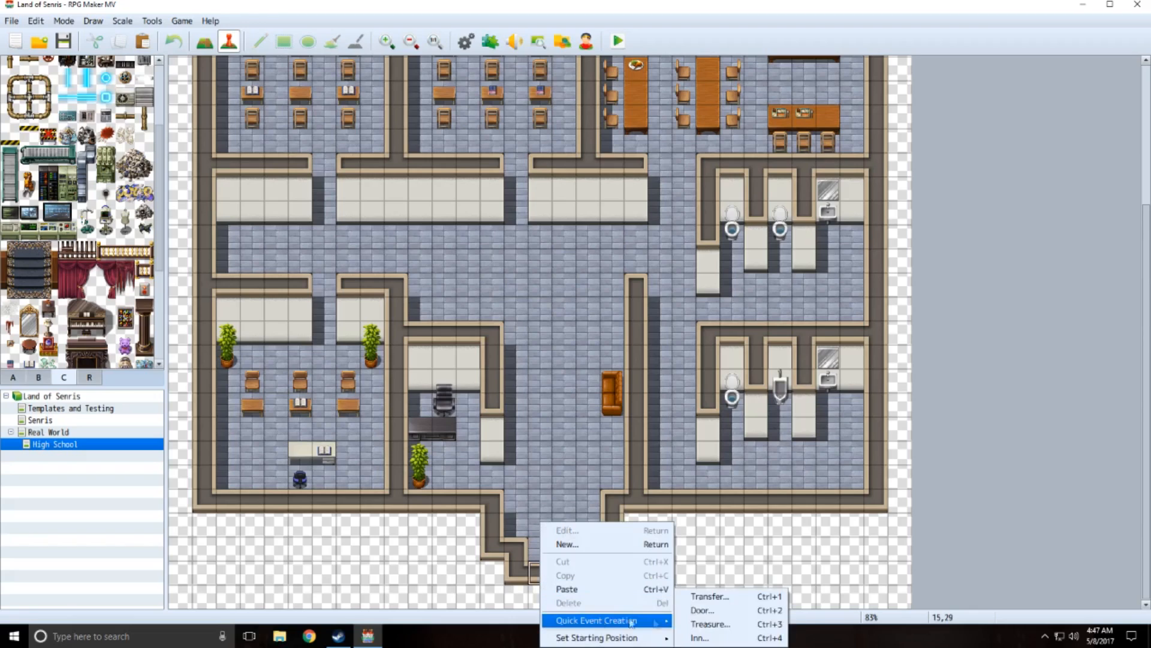
pyautogui.click(722, 596)
pyautogui.click(582, 314)
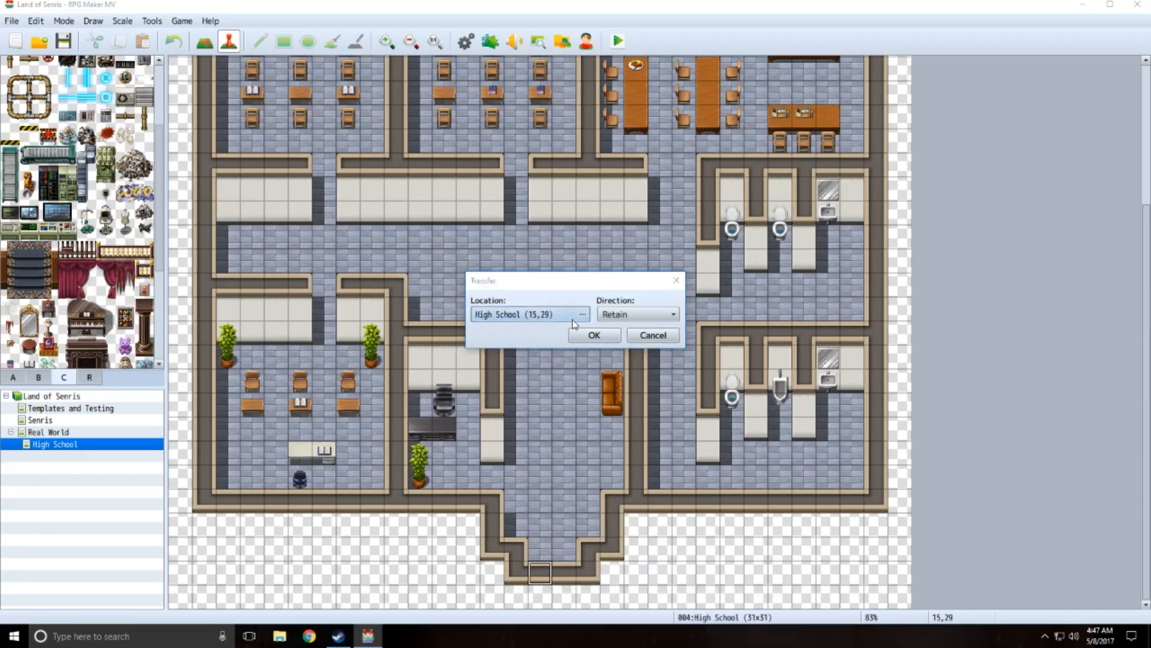
pyautogui.click(299, 159)
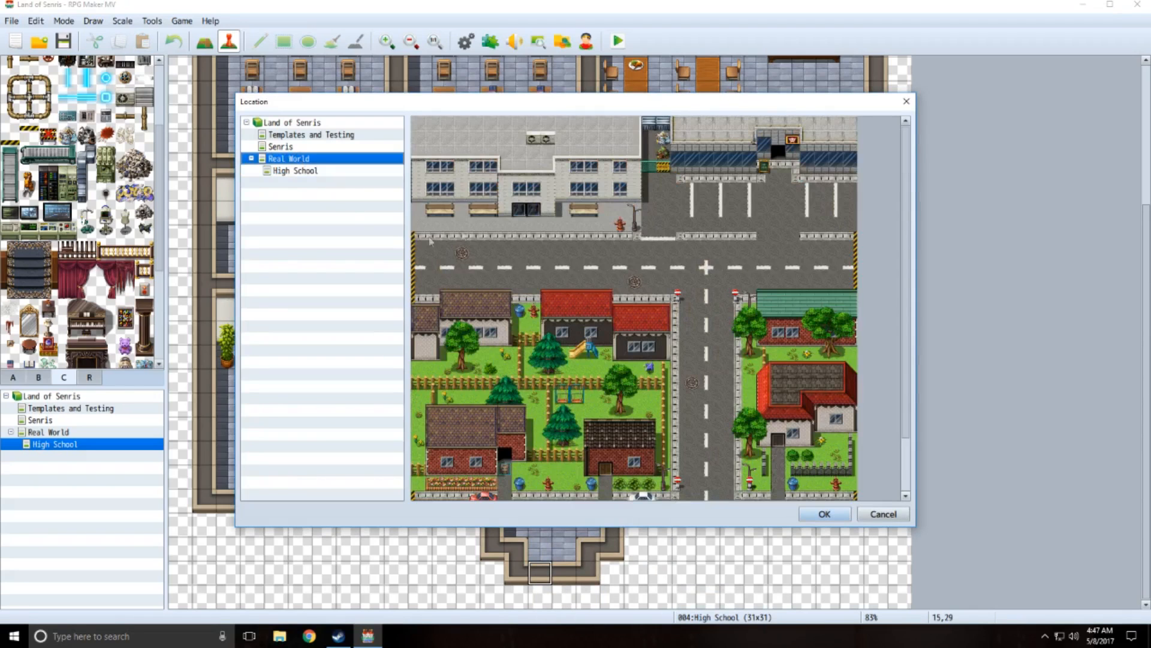
pyautogui.click(529, 225)
pyautogui.click(823, 514)
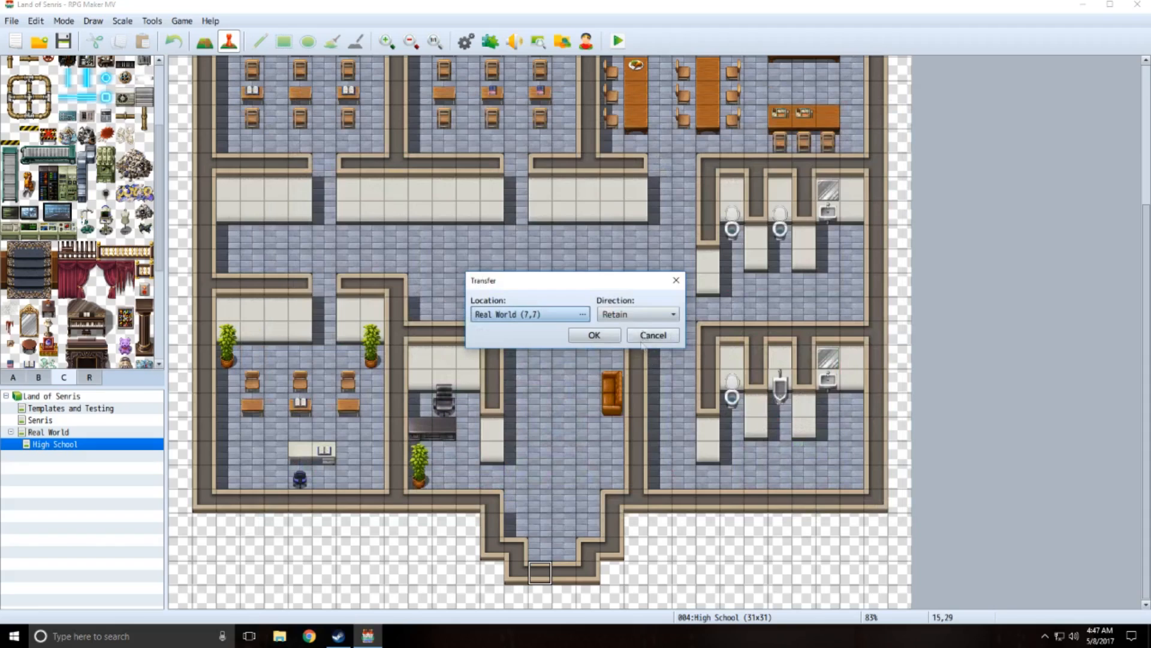
pyautogui.click(594, 335)
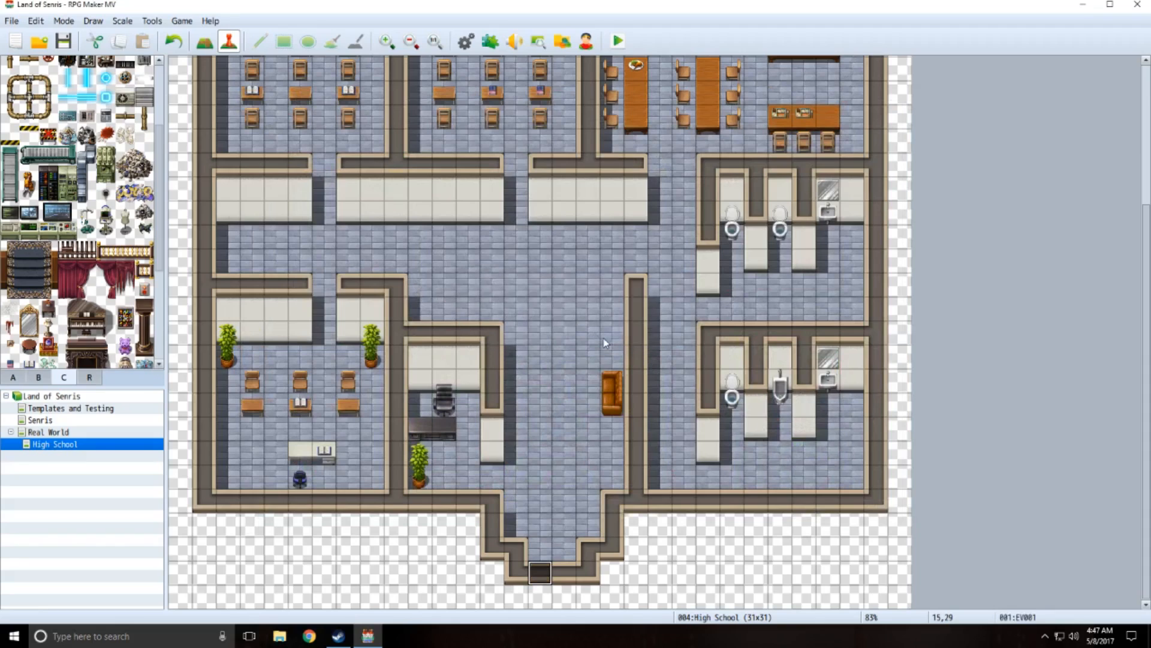
# - Set the new exit transfer event's priority to Same as characters
pyautogui.doubleClick(540, 574)
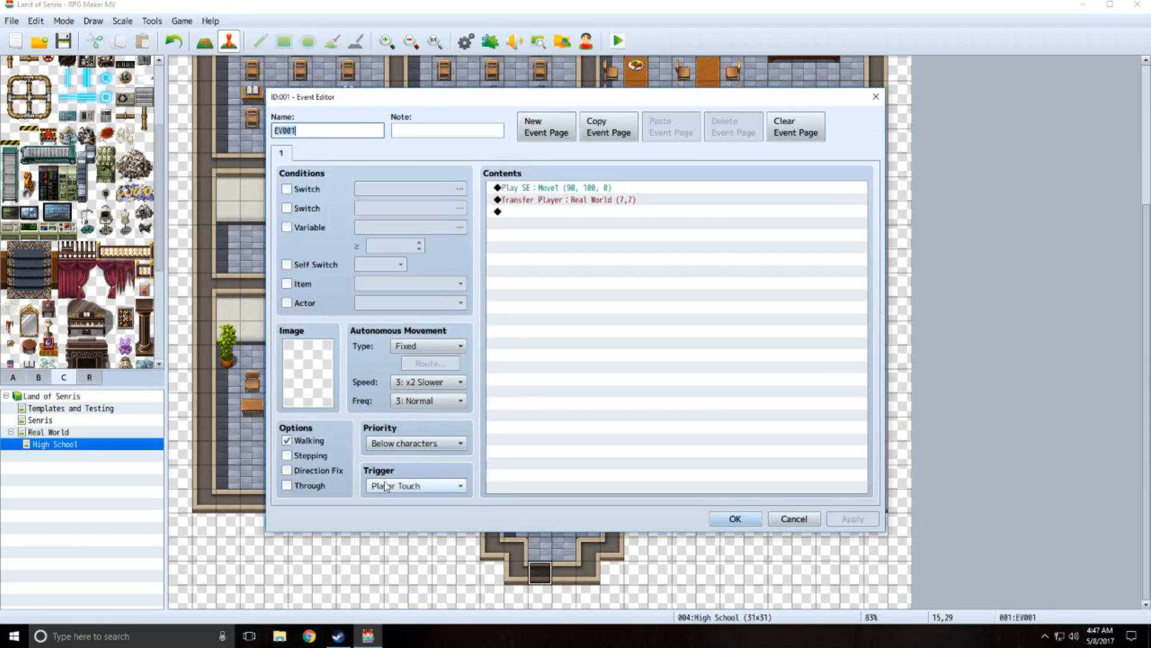
pyautogui.click(394, 447)
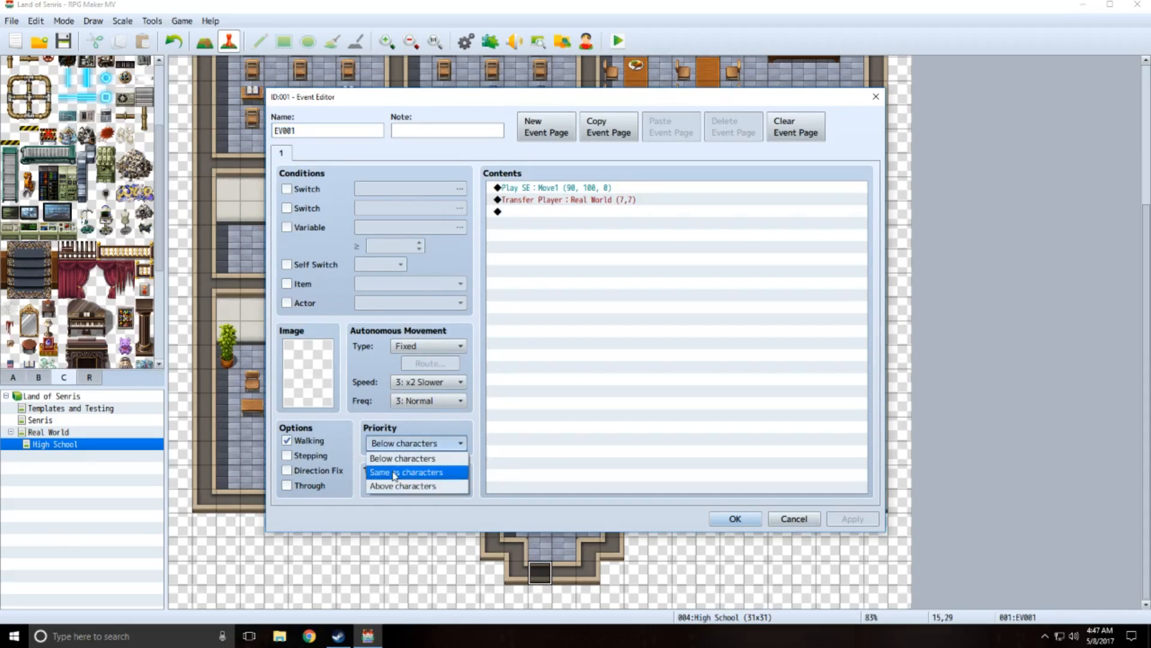
pyautogui.click(396, 470)
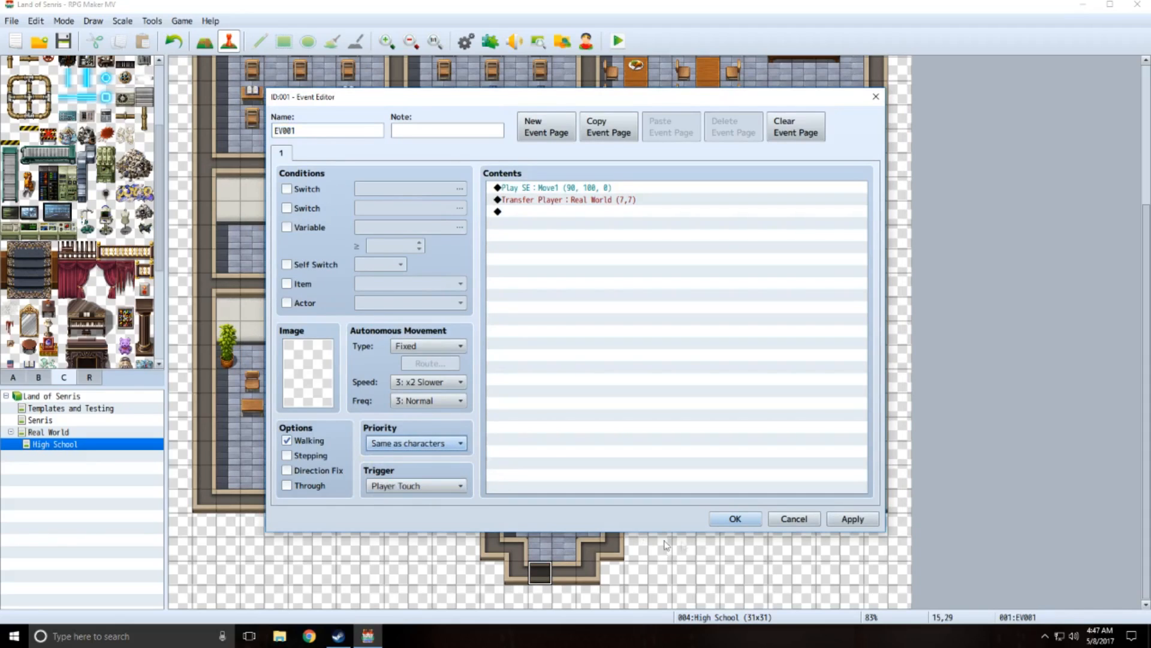
pyautogui.click(716, 523)
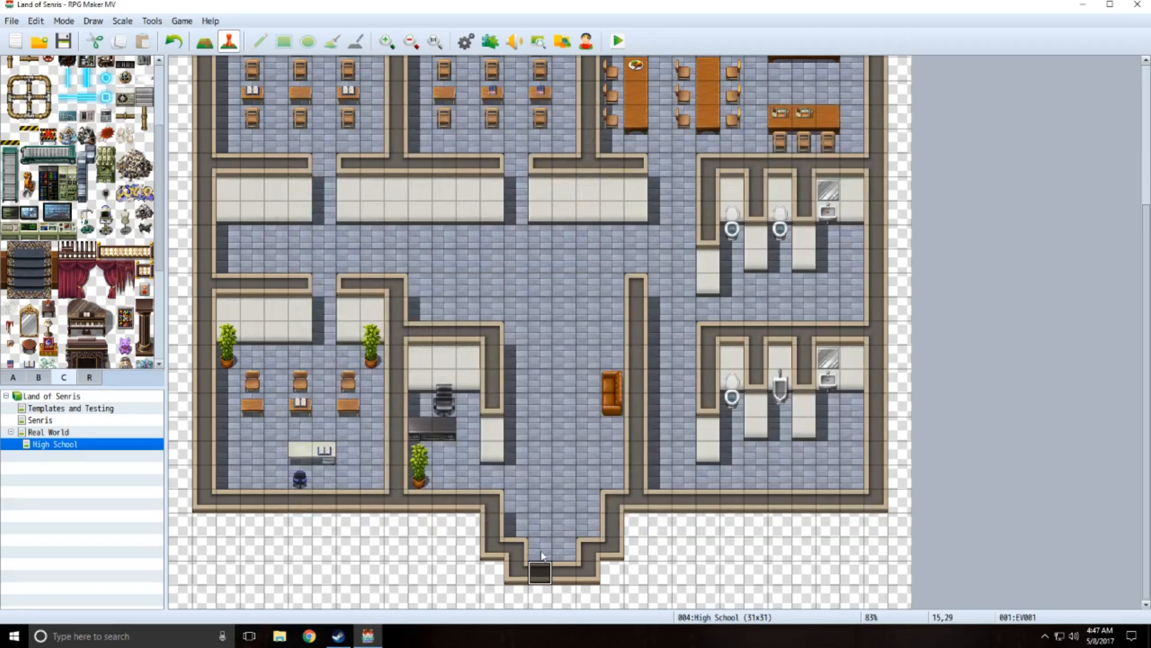
# - Duplicate the exit event onto the adjacent wall tile at (16,29) and change its transfer destination to Real World (8,7)
pyautogui.click(561, 580)
pyautogui.hotkey('ctrl', 'v')
pyautogui.doubleClick(565, 578)
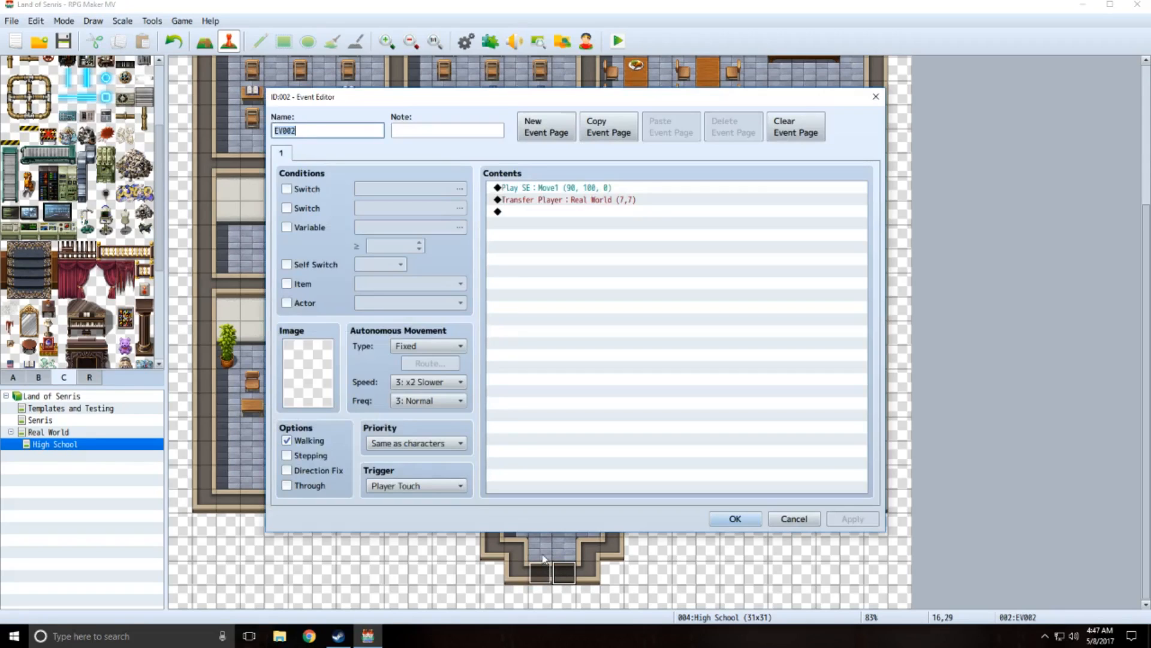
pyautogui.doubleClick(571, 200)
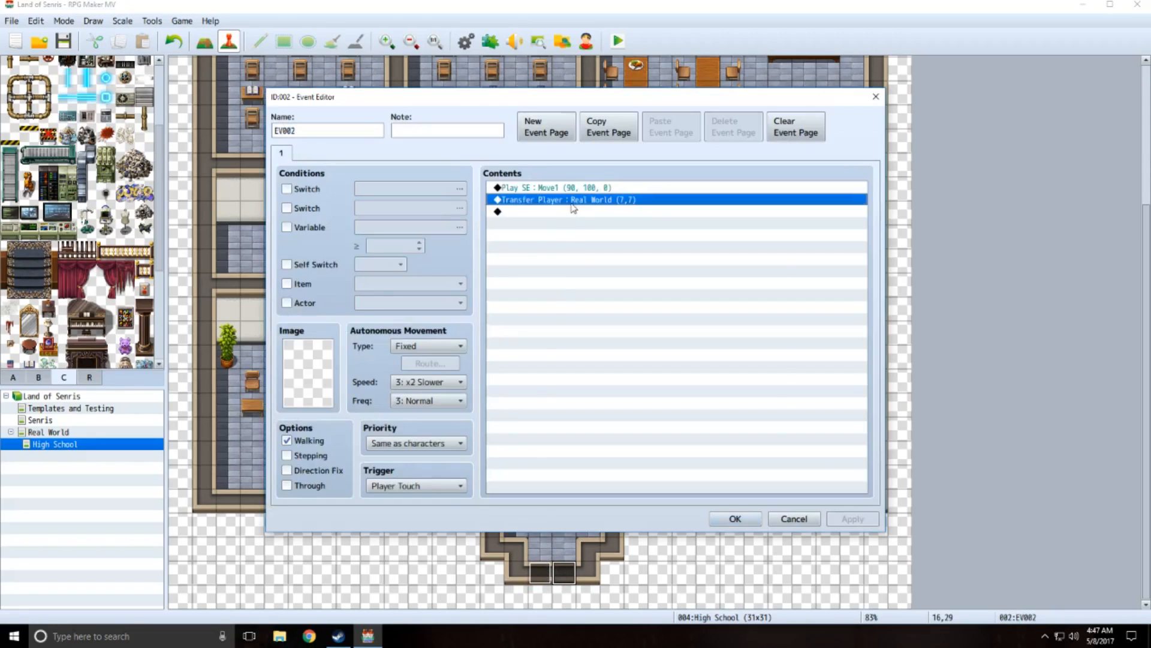
pyautogui.click(687, 284)
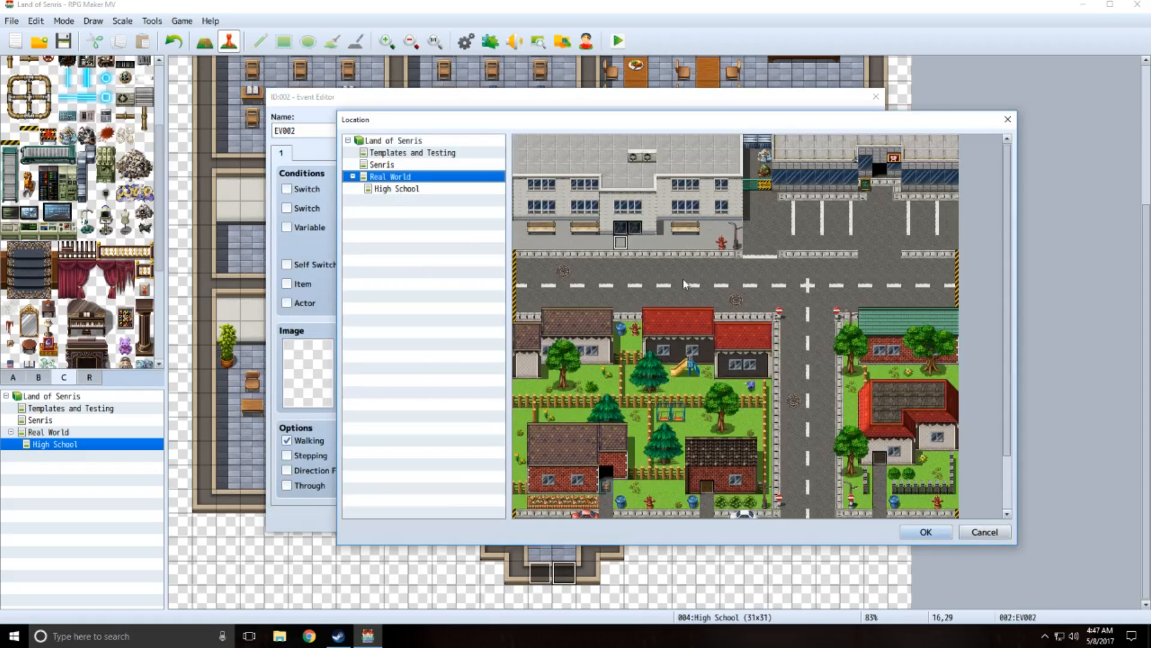
pyautogui.click(926, 532)
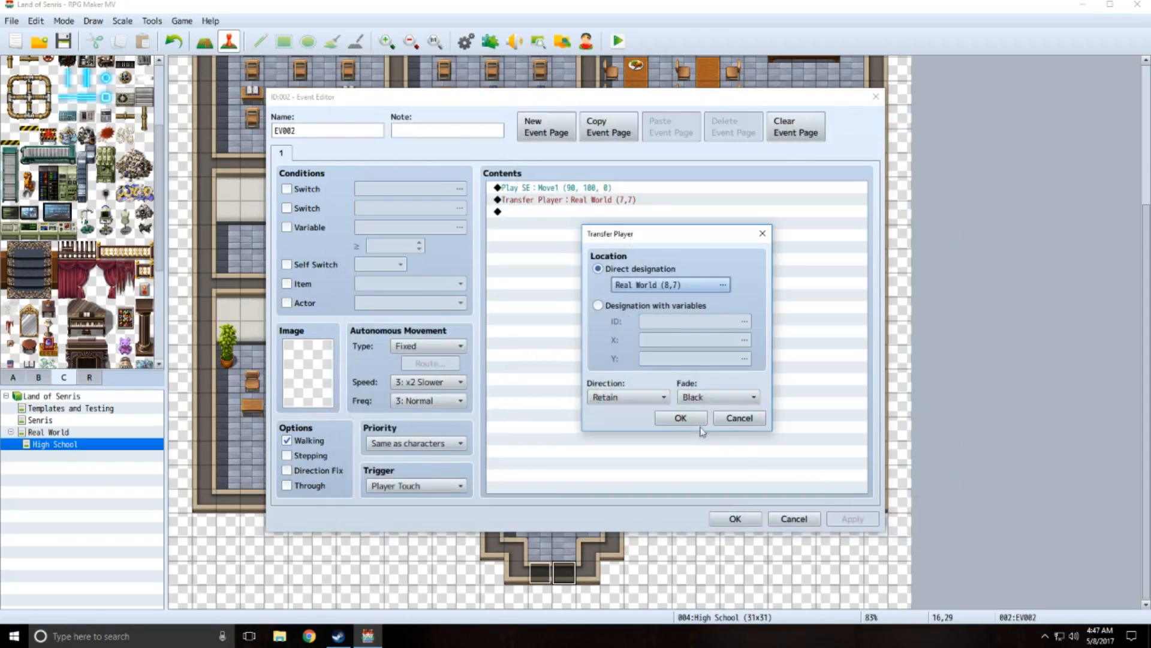
pyautogui.click(676, 418)
pyautogui.click(734, 519)
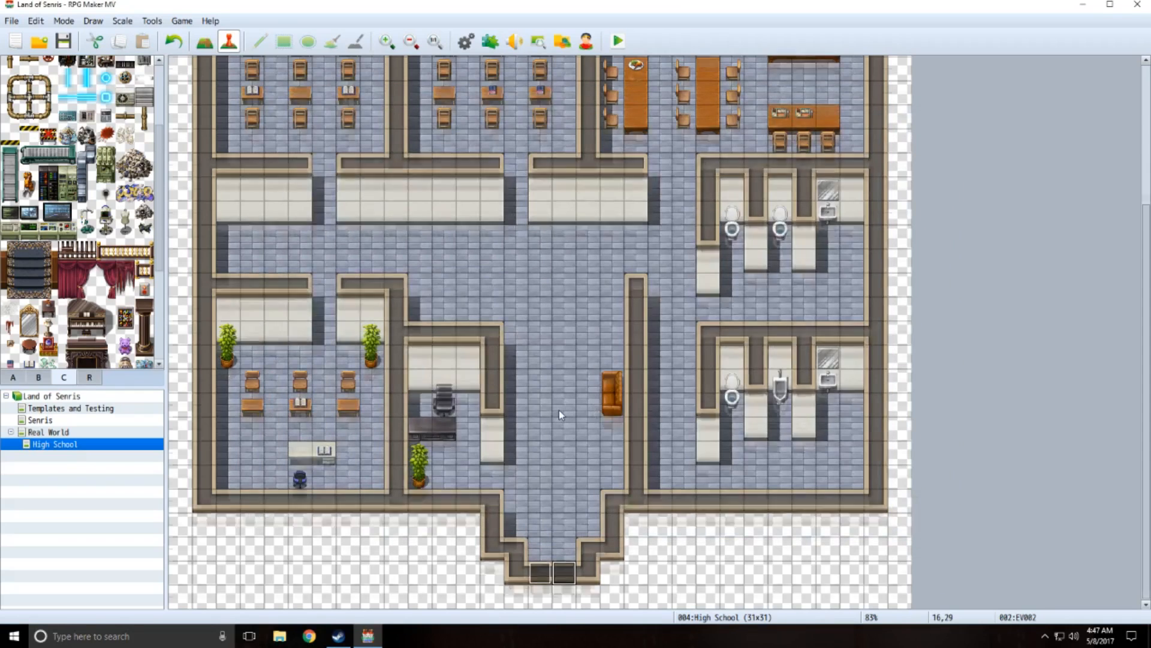
# - Save the project
pyautogui.scroll(5, 559, 409)
pyautogui.scroll(1, 560, 413)
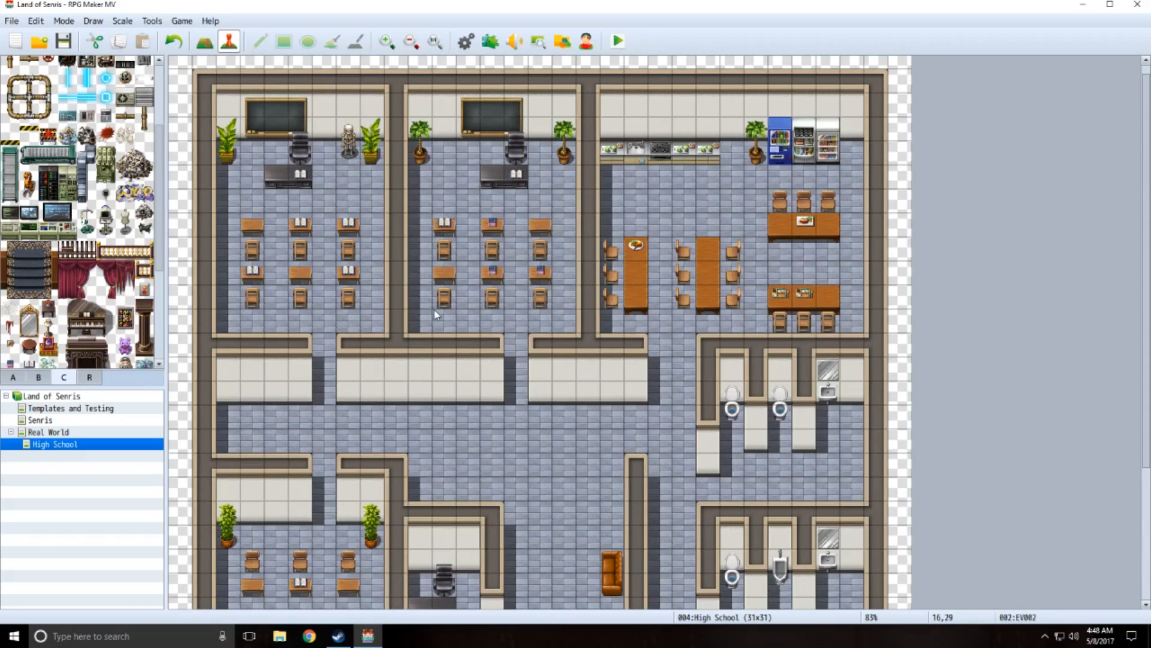
pyautogui.scroll(-5, 540, 299)
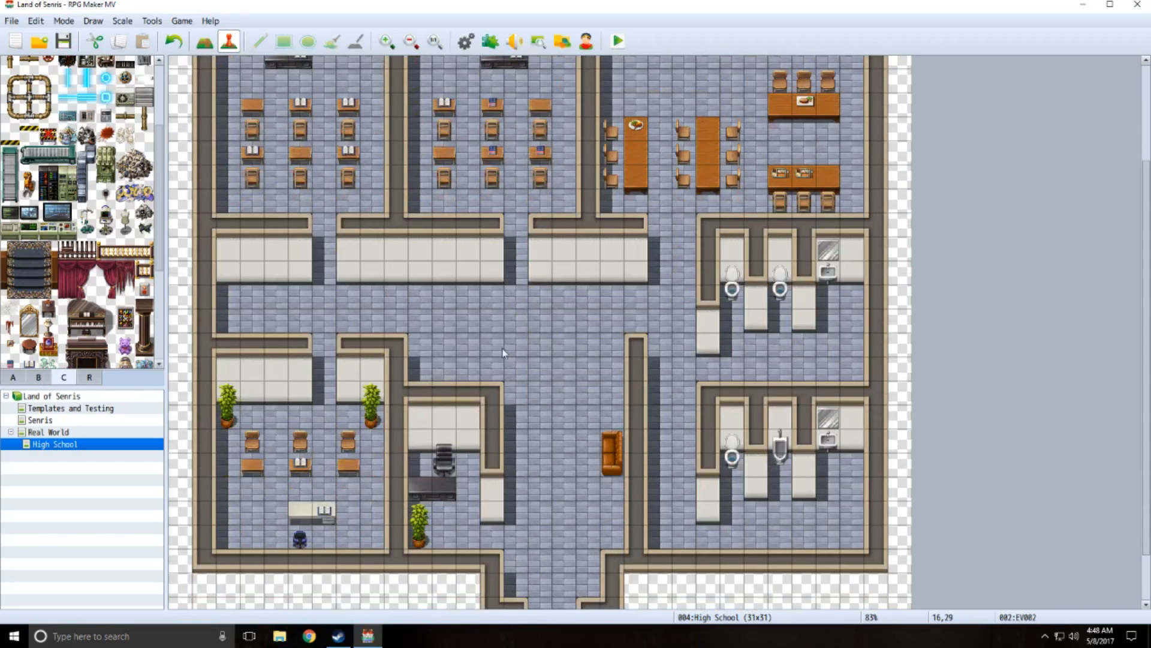
pyautogui.scroll(5, 515, 338)
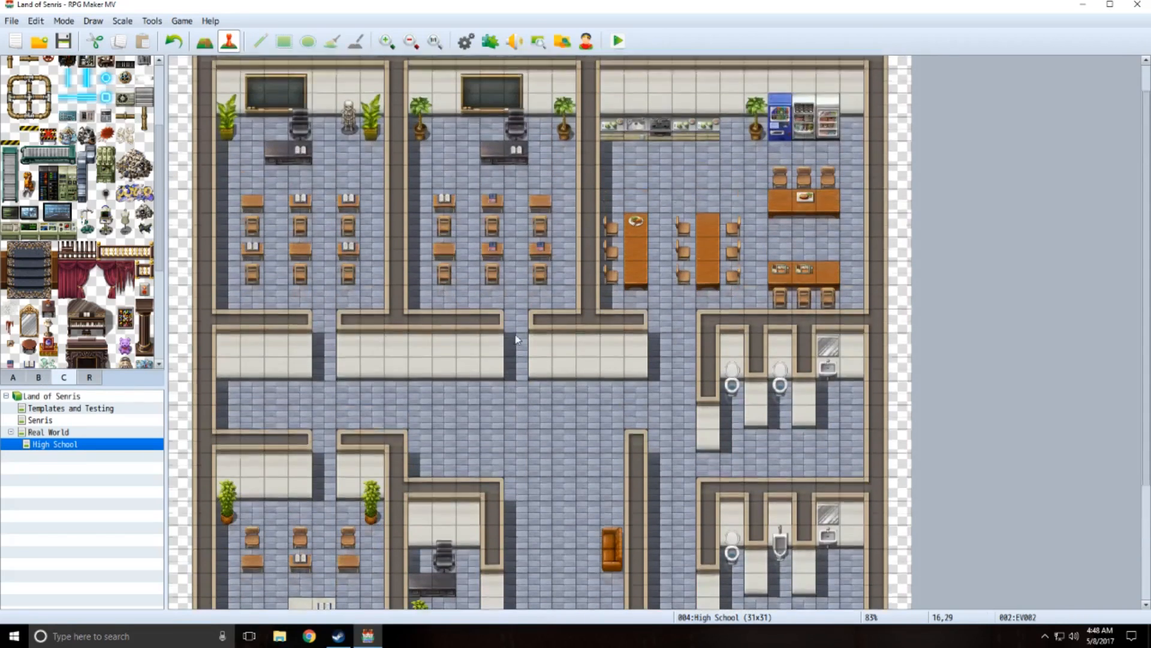
pyautogui.click(63, 40)
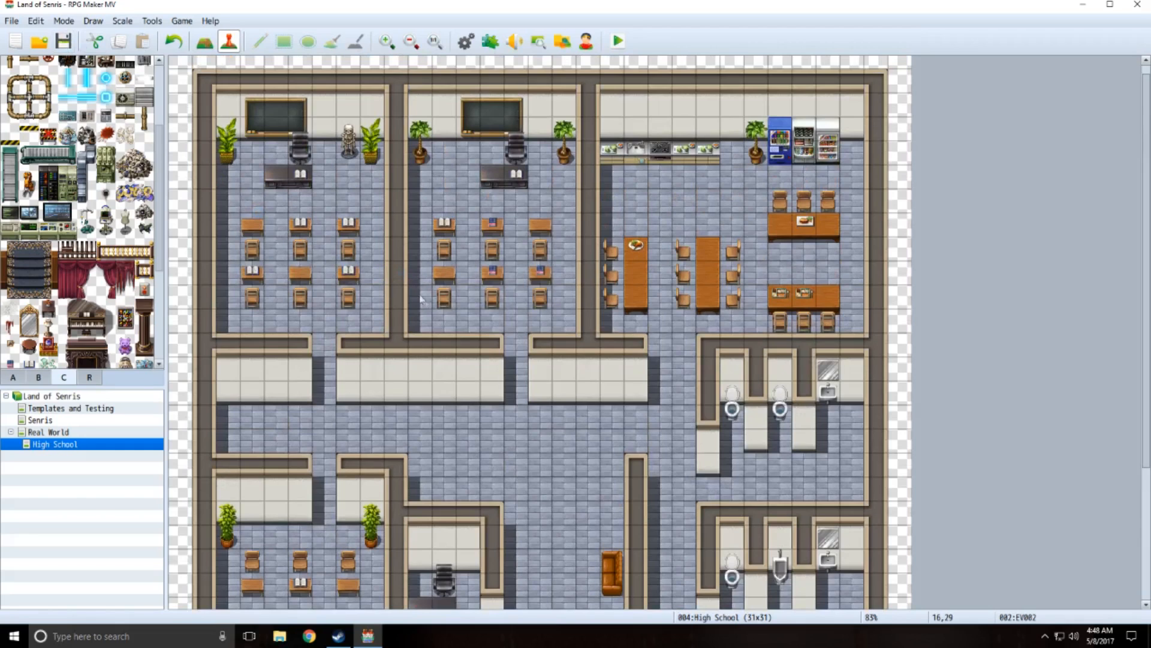
pyautogui.scroll(-5, 519, 287)
pyautogui.scroll(5, 519, 287)
pyautogui.scroll(-5, 519, 287)
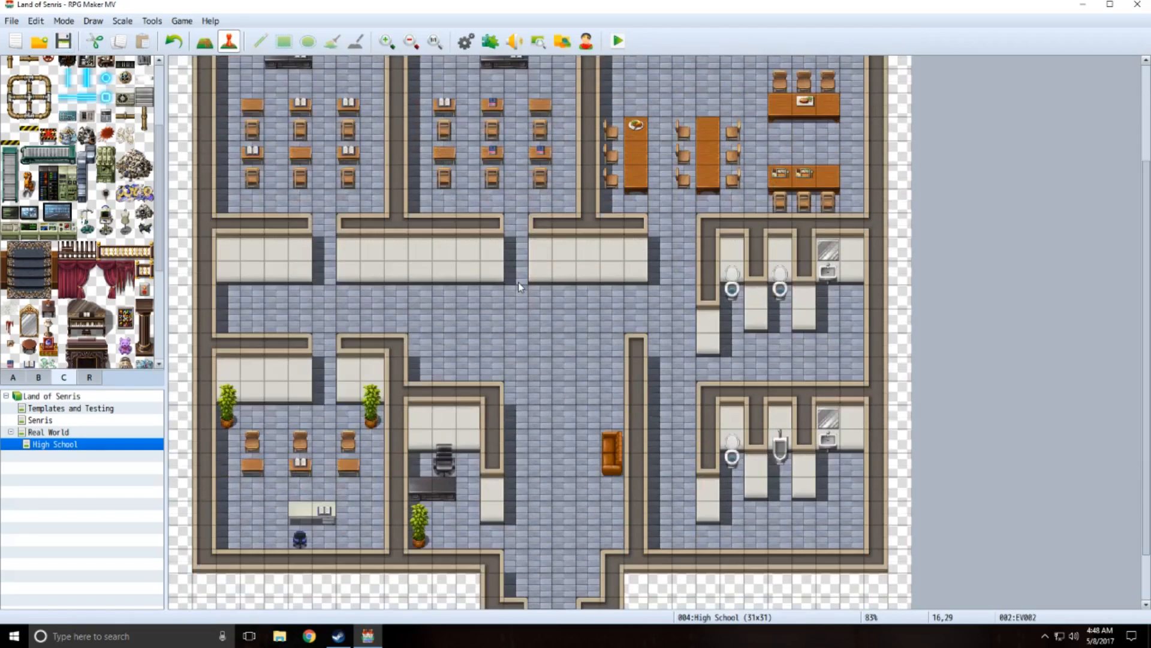
pyautogui.scroll(-2, 519, 286)
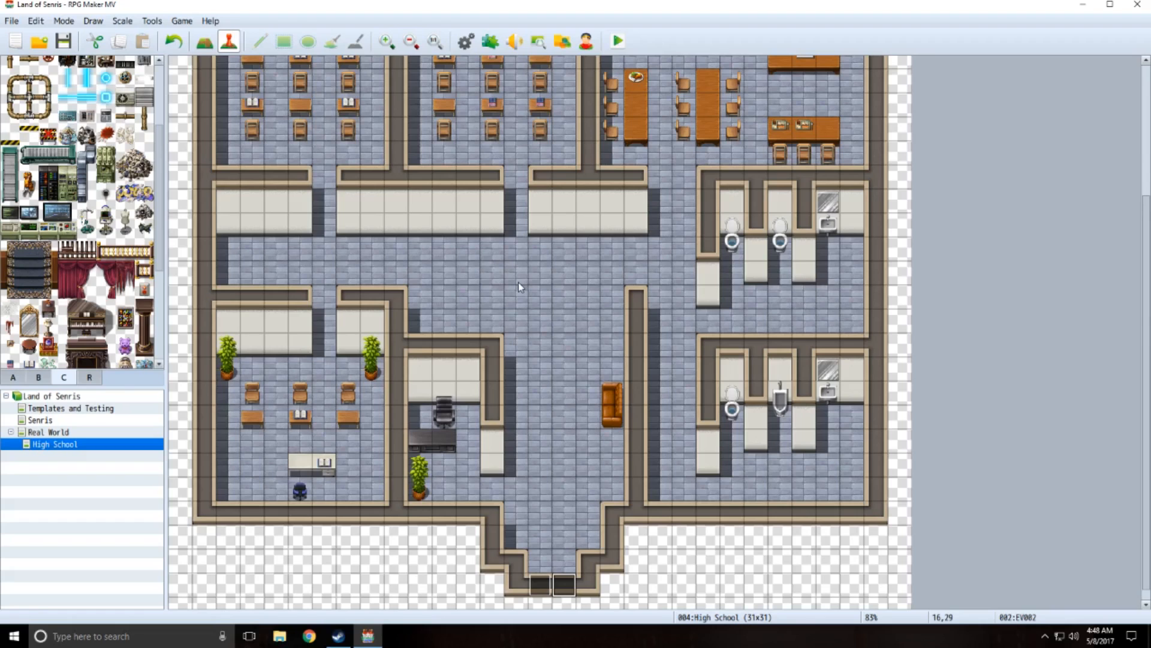
pyautogui.scroll(3, 535, 321)
pyautogui.scroll(1, 537, 324)
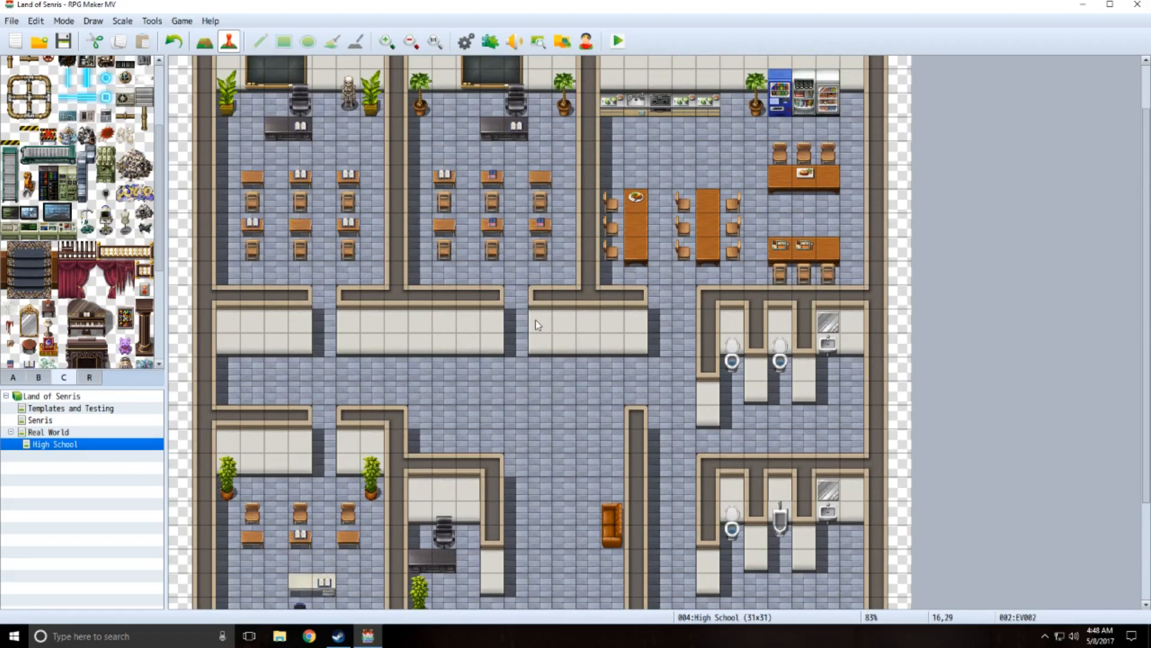
pyautogui.scroll(-1, 570, 373)
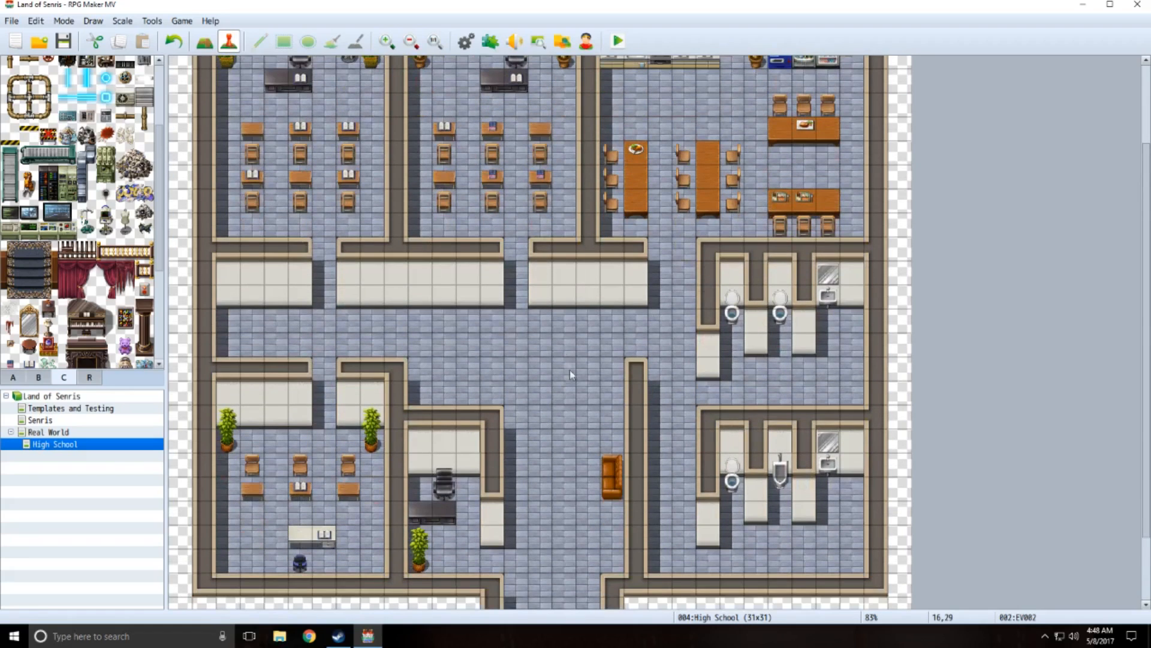